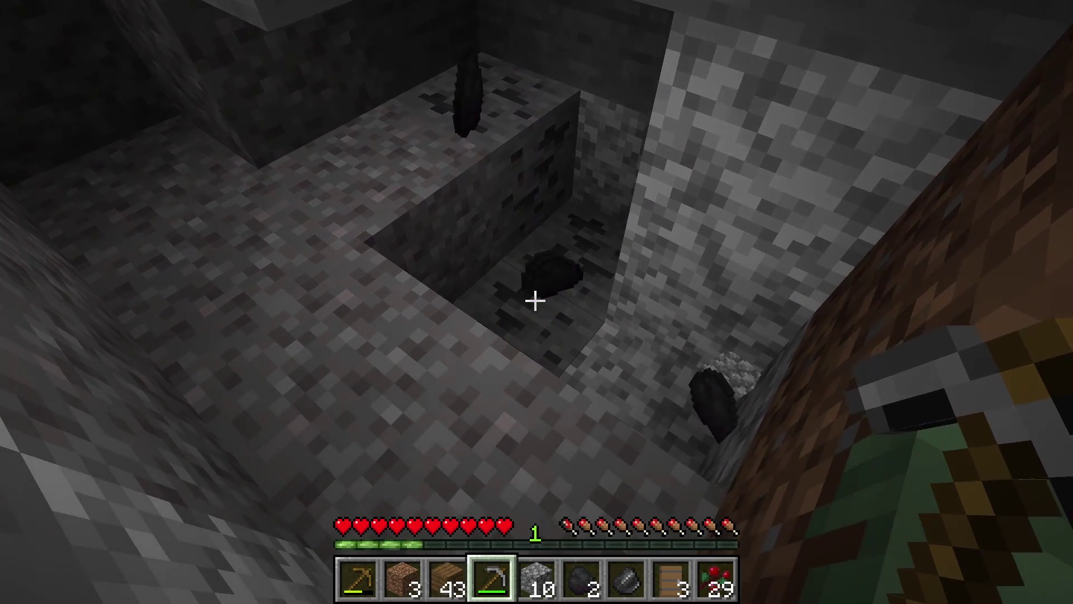
Break the coal ore block with the pickaxe and walk into the pit to collect the coal.
{"action": "left_click", "coordinate": [536, 301]}
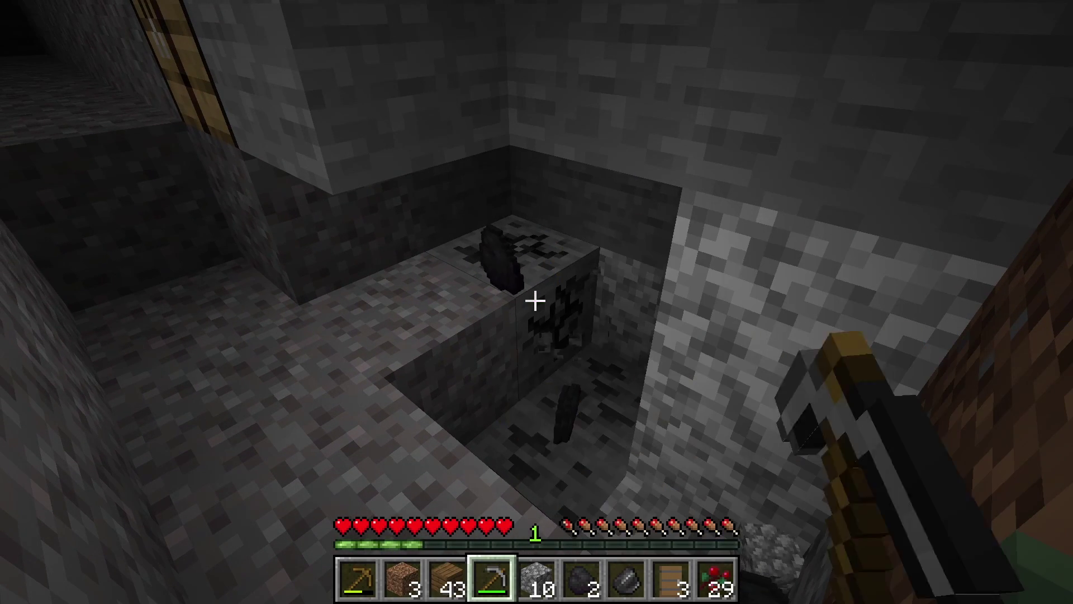
{"action": "left_click", "coordinate": [535, 301]}
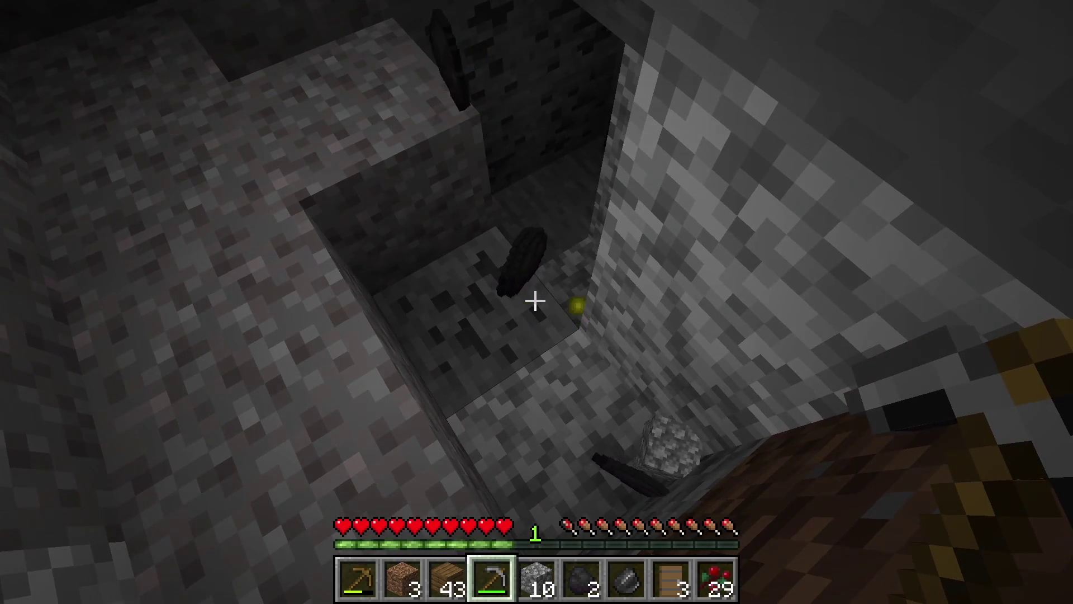
{"action": "key", "text": "w"}
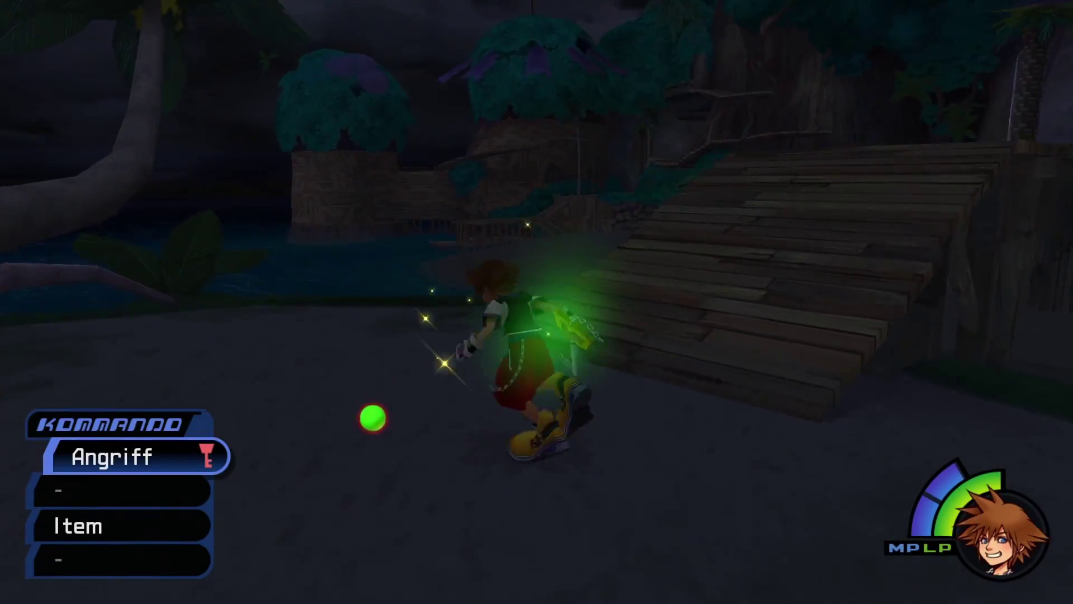
Run Sora along the night beach, then nudge the force field slightly left in Unity's running scene.
{"action": "key", "text": "w"}
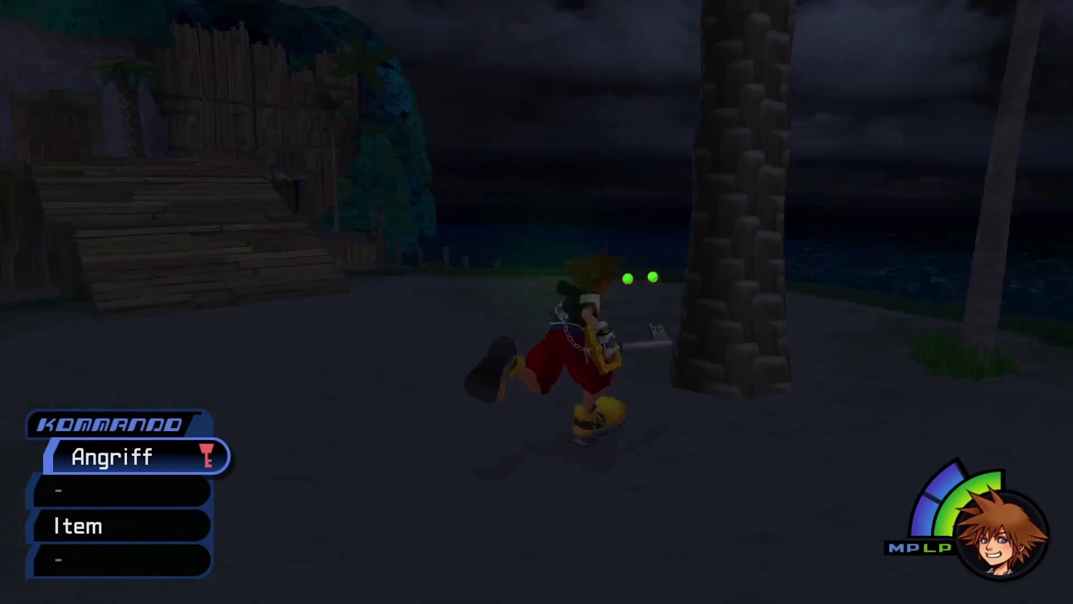
{"action": "key", "text": "w"}
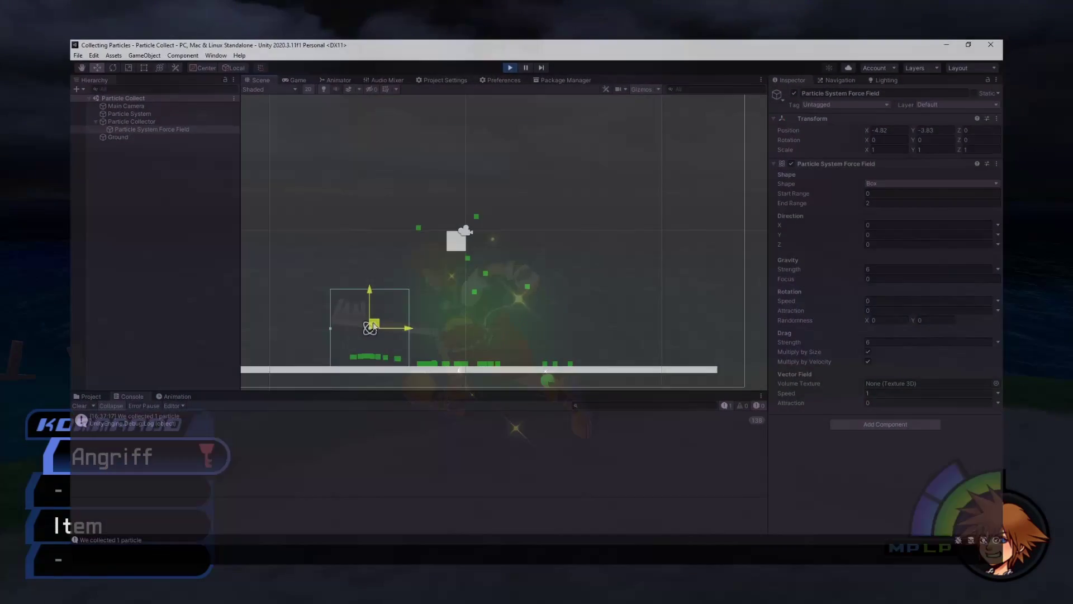
{"action": "left_click_drag", "start_coordinate": [373, 327], "coordinate": [424, 330]}
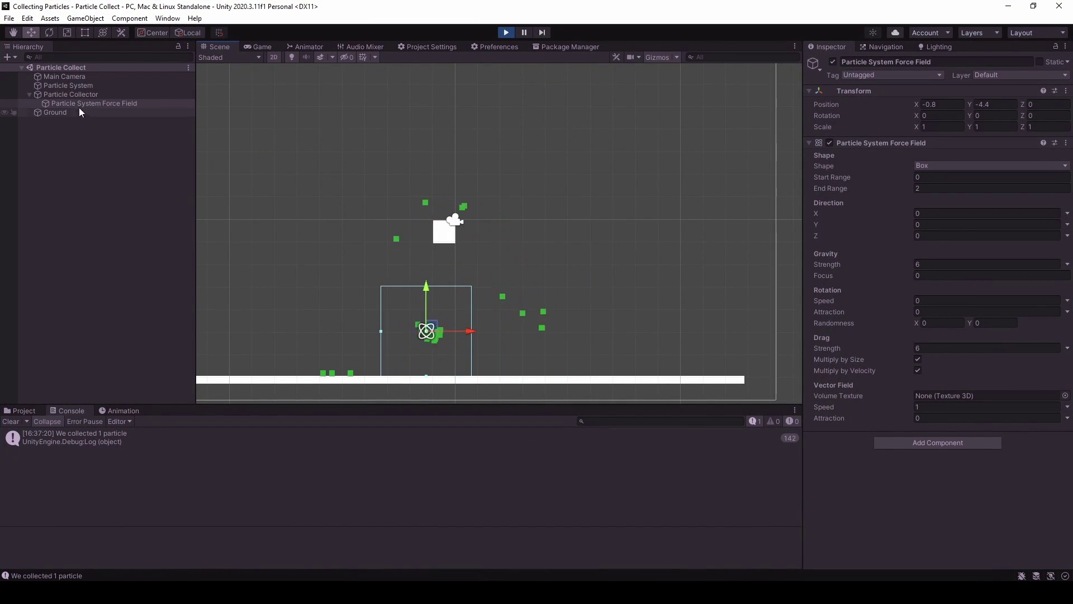
Drag the Particle Collector to about (-4.48, -4.63), just above the left Ground.
{"action": "left_click", "coordinate": [62, 93]}
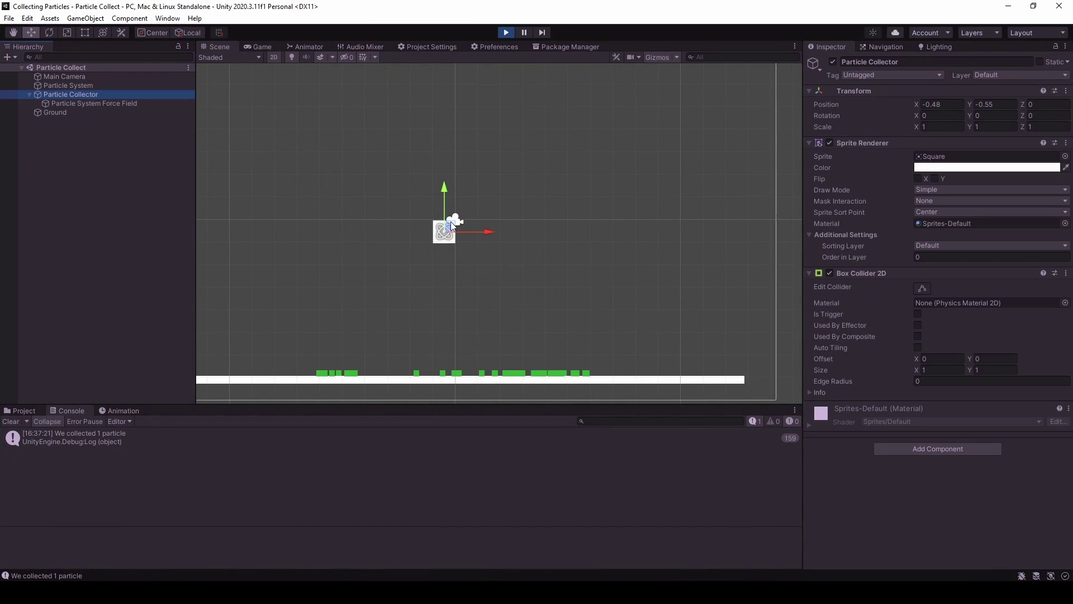
{"action": "left_click_drag", "start_coordinate": [581, 326], "coordinate": [355, 330]}
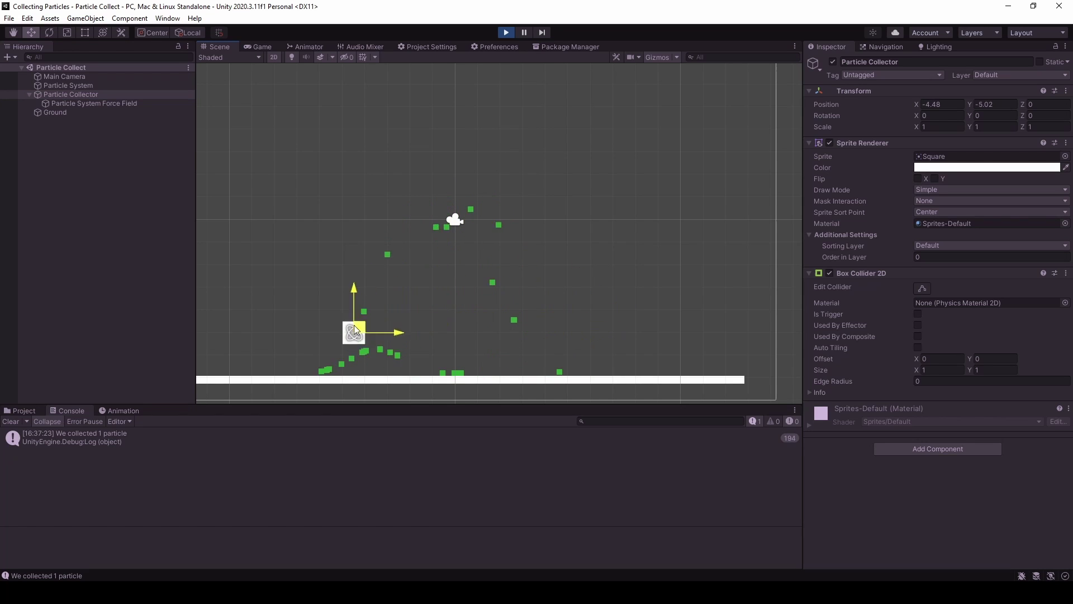
{"action": "left_click_drag", "start_coordinate": [394, 294], "coordinate": [358, 307]}
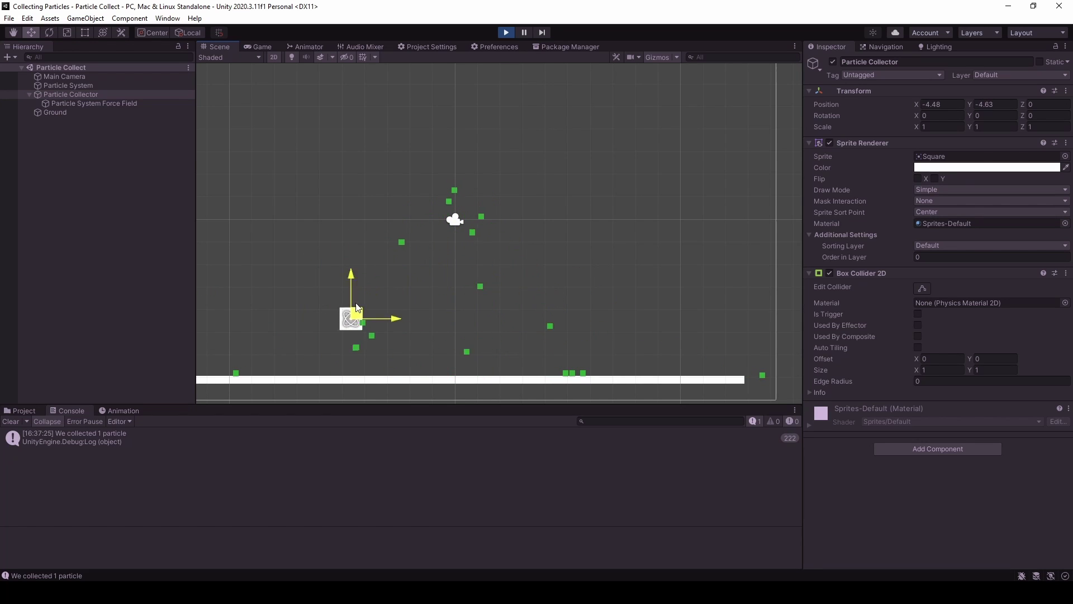
Stop Play mode and add a new Particle System with its Transform reset to the origin.
{"action": "key", "text": "ctrl+p"}
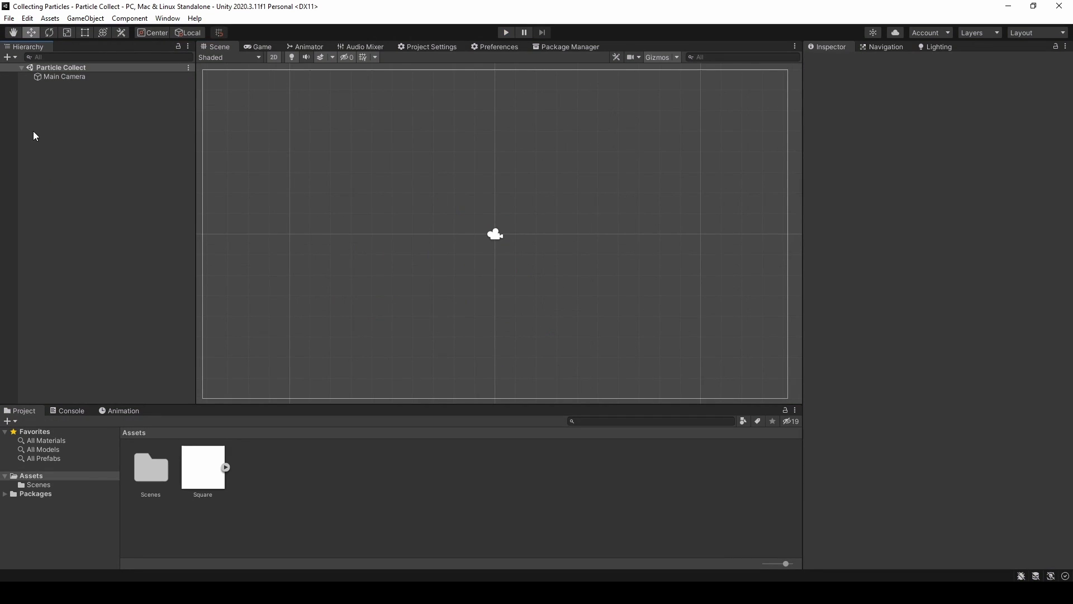
{"action": "right_click", "coordinate": [66, 148]}
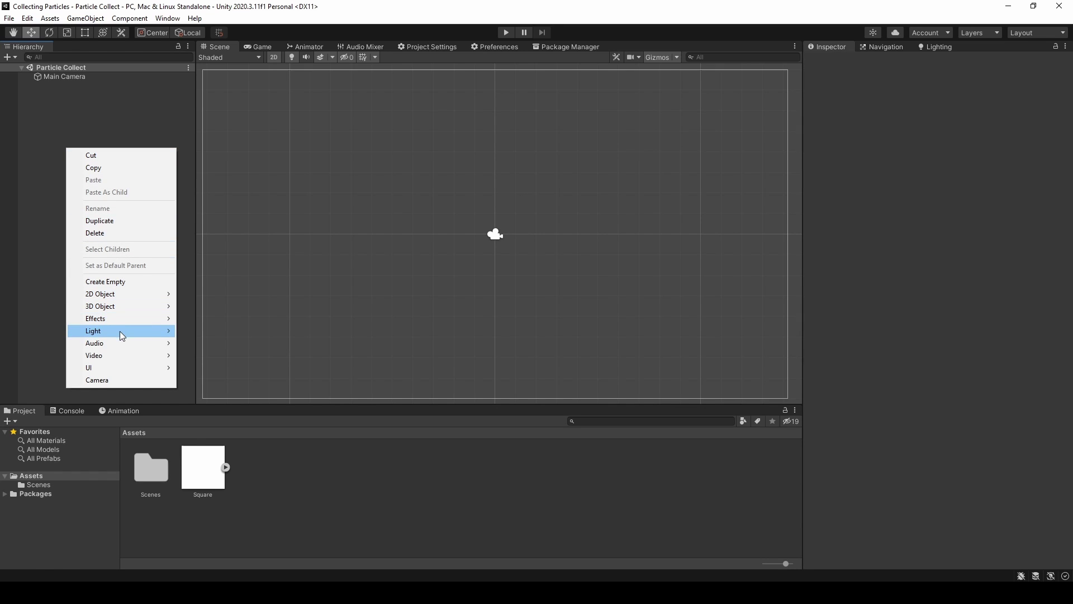
{"action": "mouse_move", "coordinate": [130, 321]}
{"action": "left_click", "coordinate": [219, 321]}
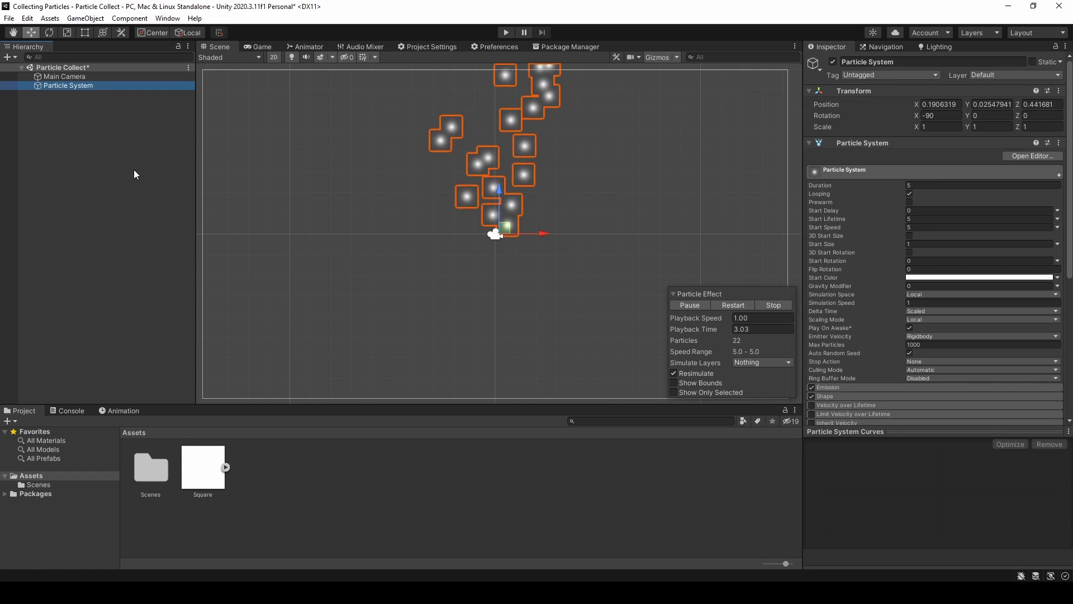
{"action": "right_click", "coordinate": [877, 92]}
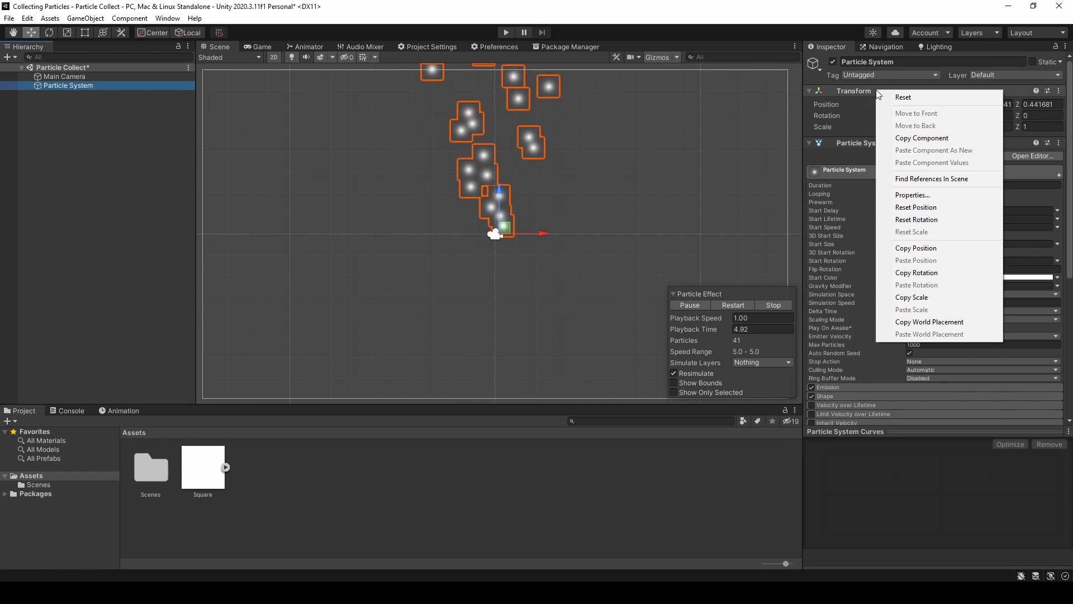
{"action": "left_click", "coordinate": [901, 98]}
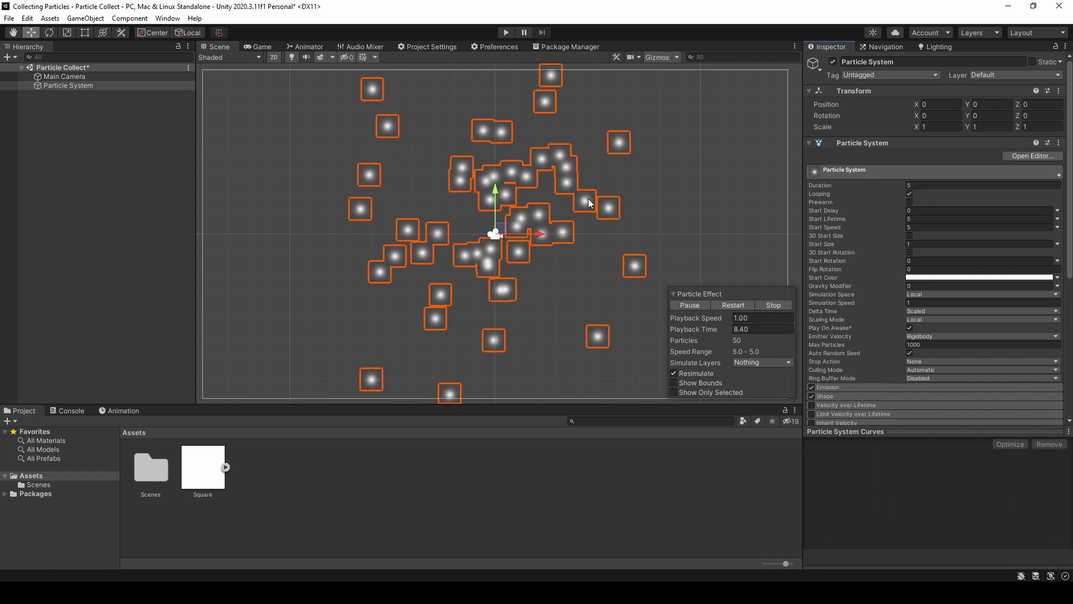
Set the Particle System's Gravity Modifier to 2 and its Start Color to green 4DAB50.
{"action": "scroll", "coordinate": [553, 189], "scroll_direction": "down", "scroll_amount": 1}
{"action": "middle_click_drag", "start_coordinate": [552, 190], "coordinate": [548, 190]}
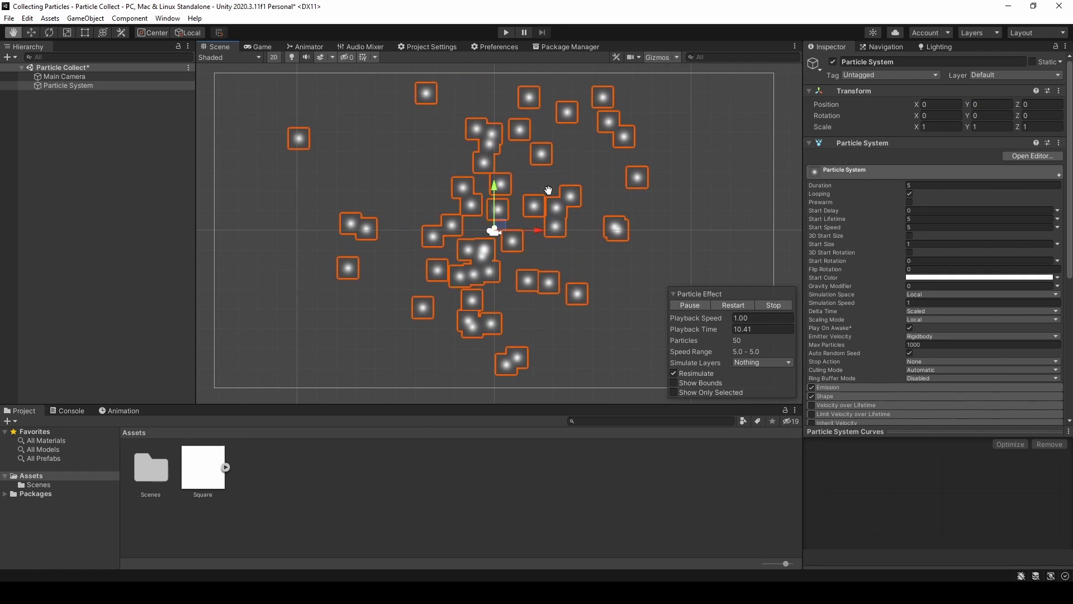
{"action": "left_click", "coordinate": [950, 286]}
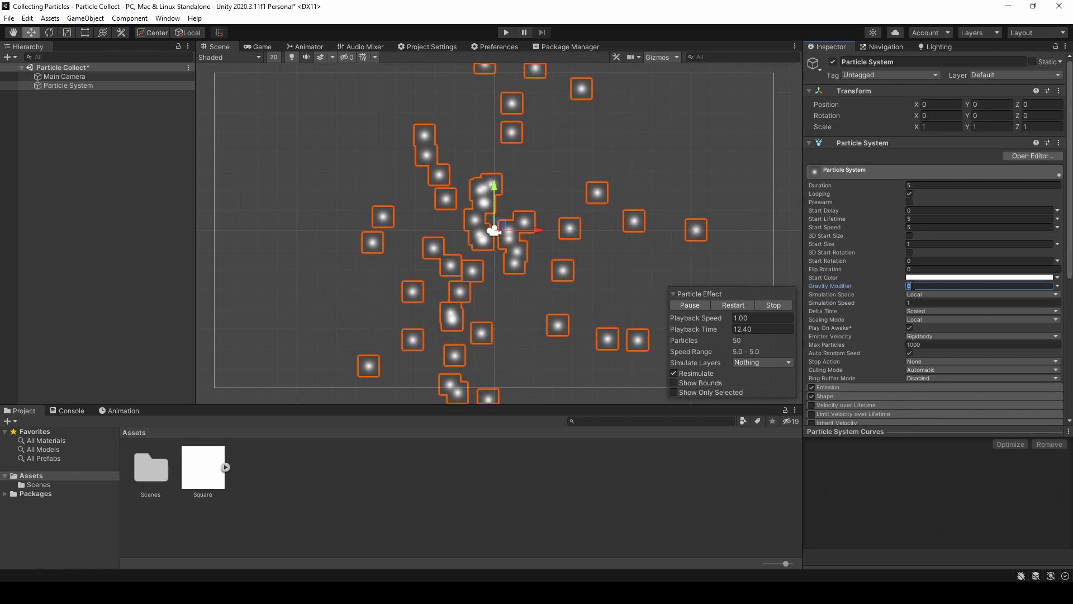
{"action": "type", "text": "2"}
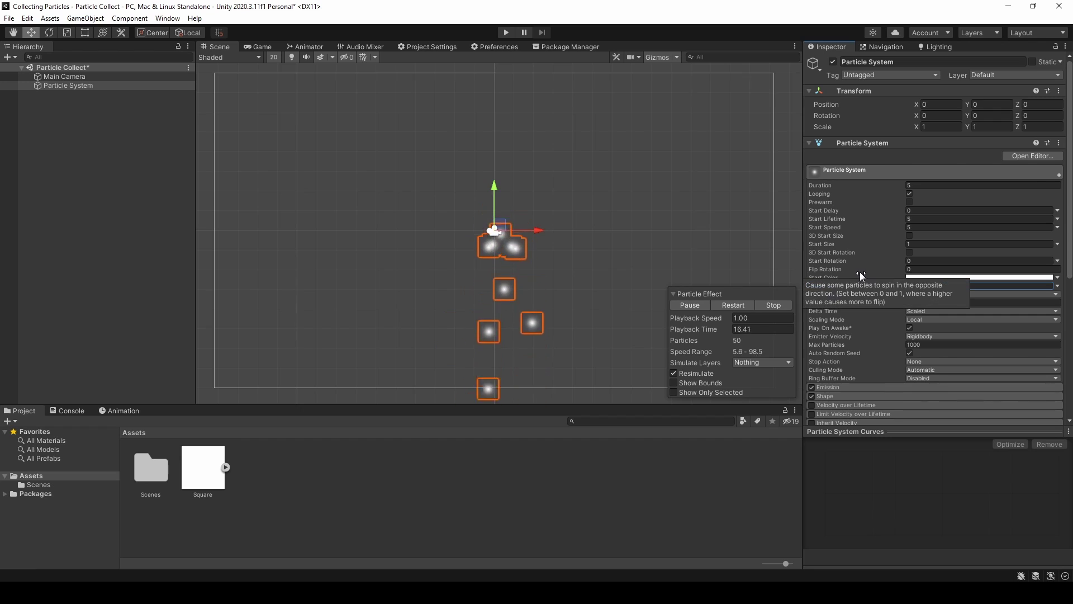
{"action": "left_click", "coordinate": [921, 278]}
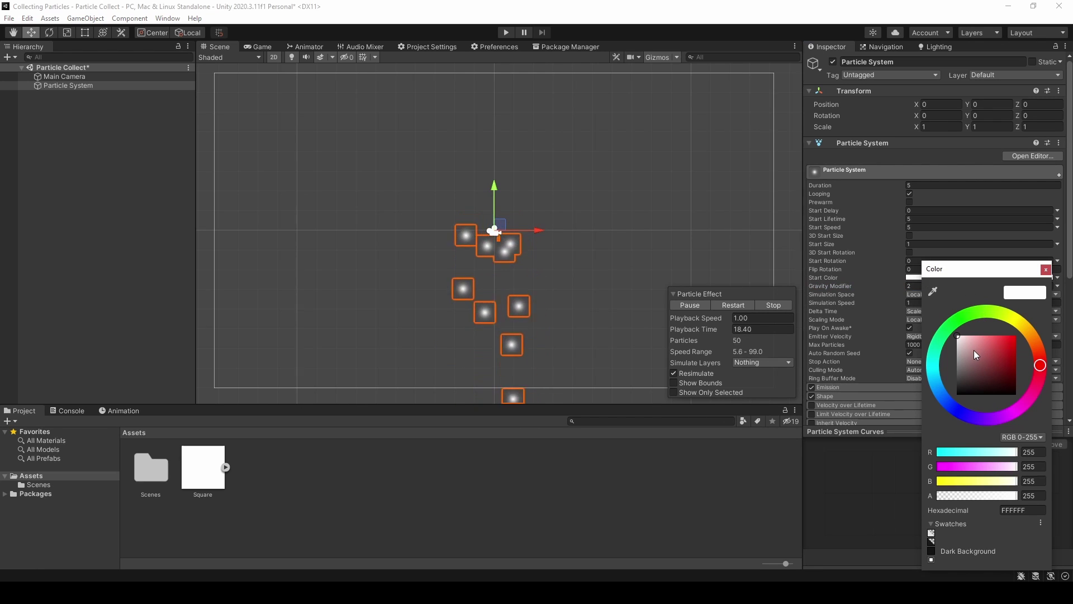
{"action": "left_click", "coordinate": [952, 322]}
{"action": "left_click", "coordinate": [991, 355]}
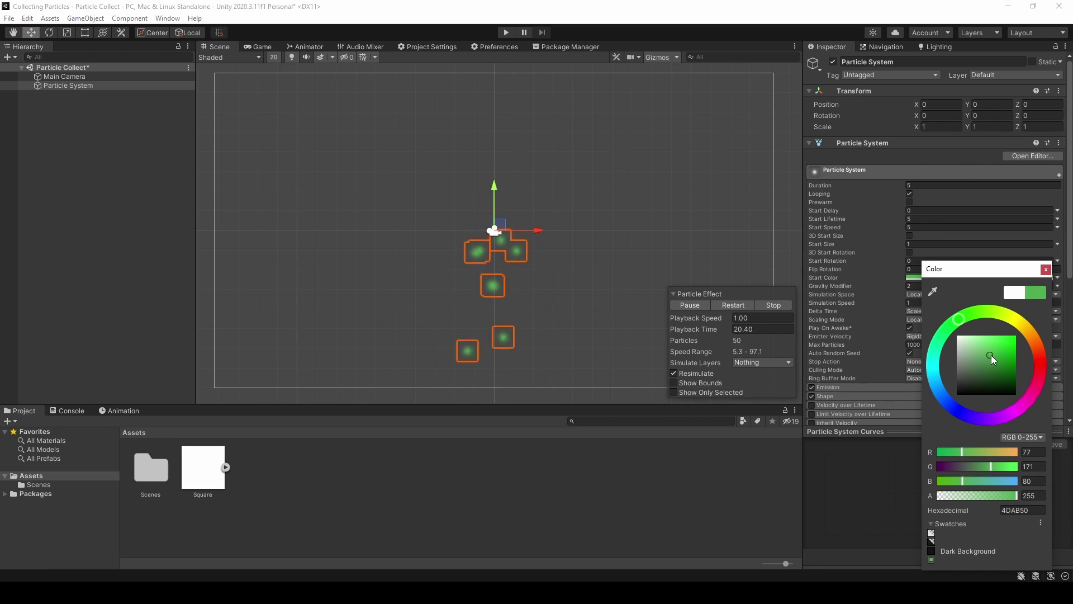
{"action": "left_click", "coordinate": [963, 248]}
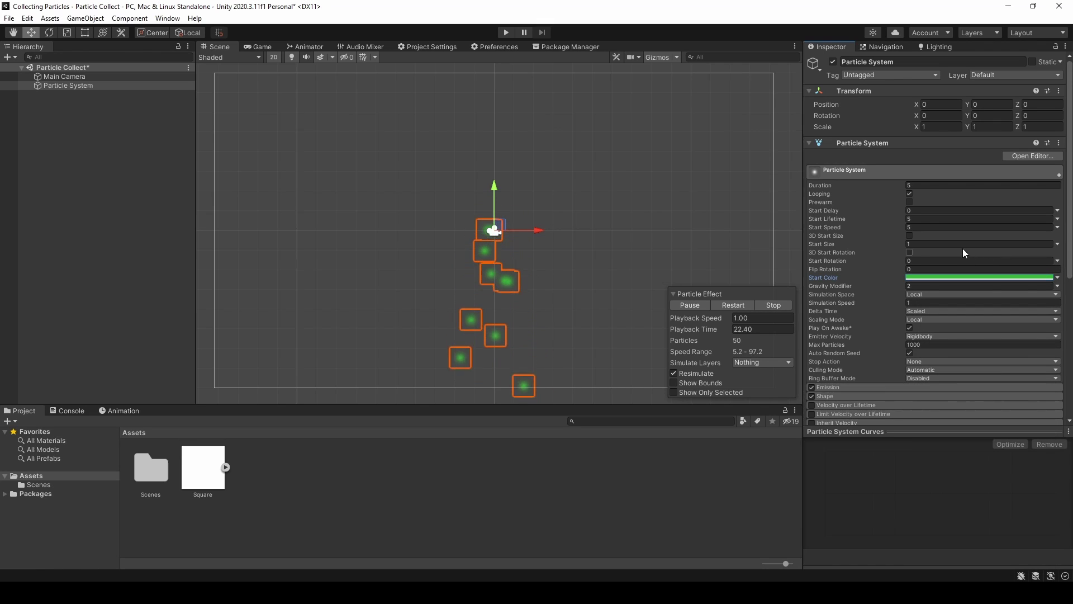
Raise the particles' Start Lifetime to 10.
{"action": "left_click", "coordinate": [920, 220]}
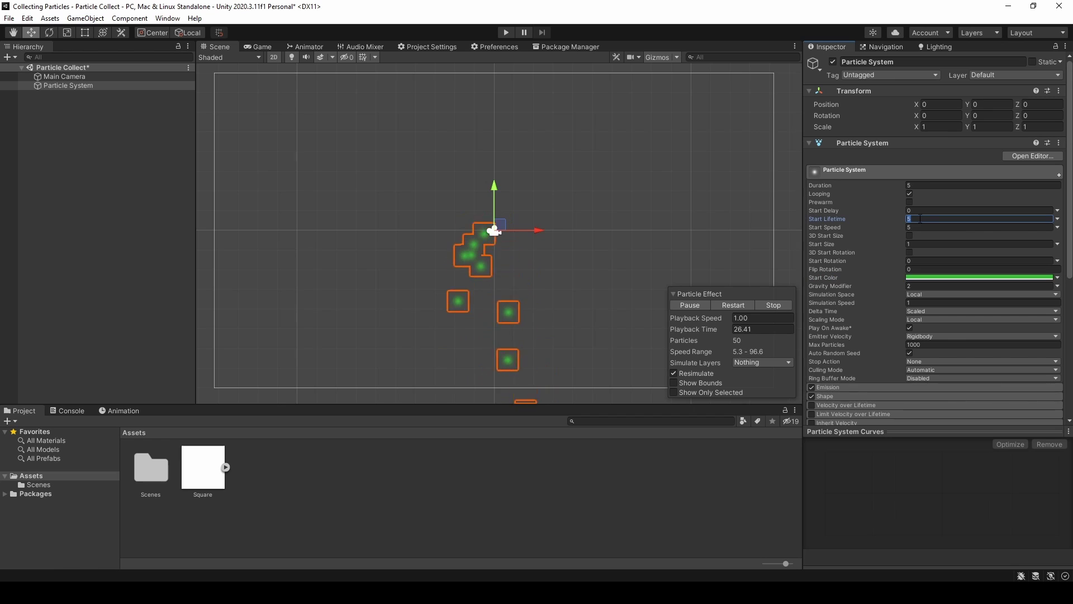
{"action": "type", "text": "10"}
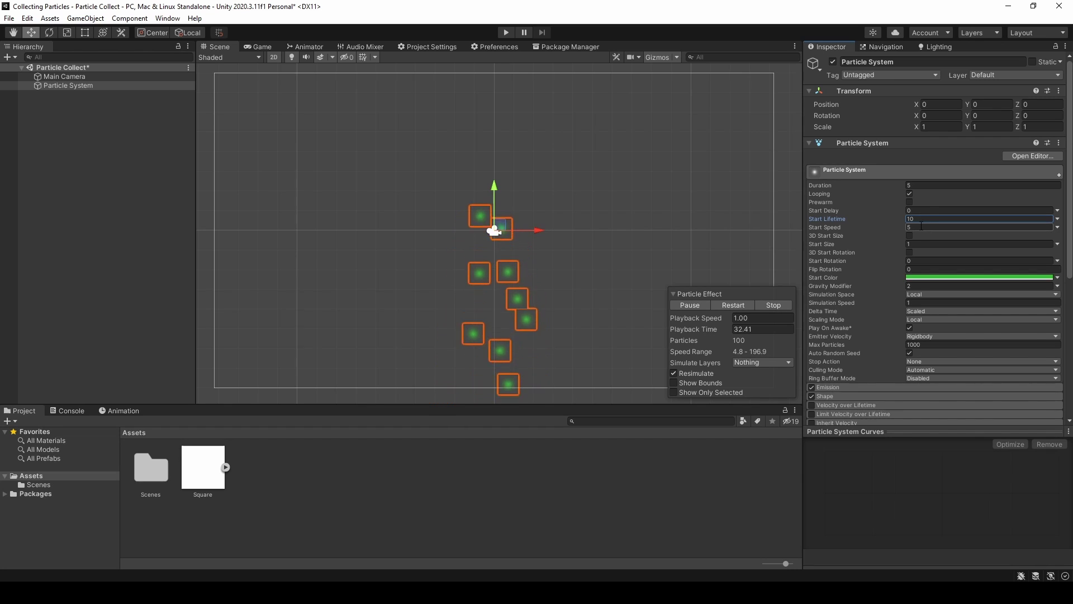
{"action": "scroll", "coordinate": [921, 226], "scroll_direction": "down", "scroll_amount": 3}
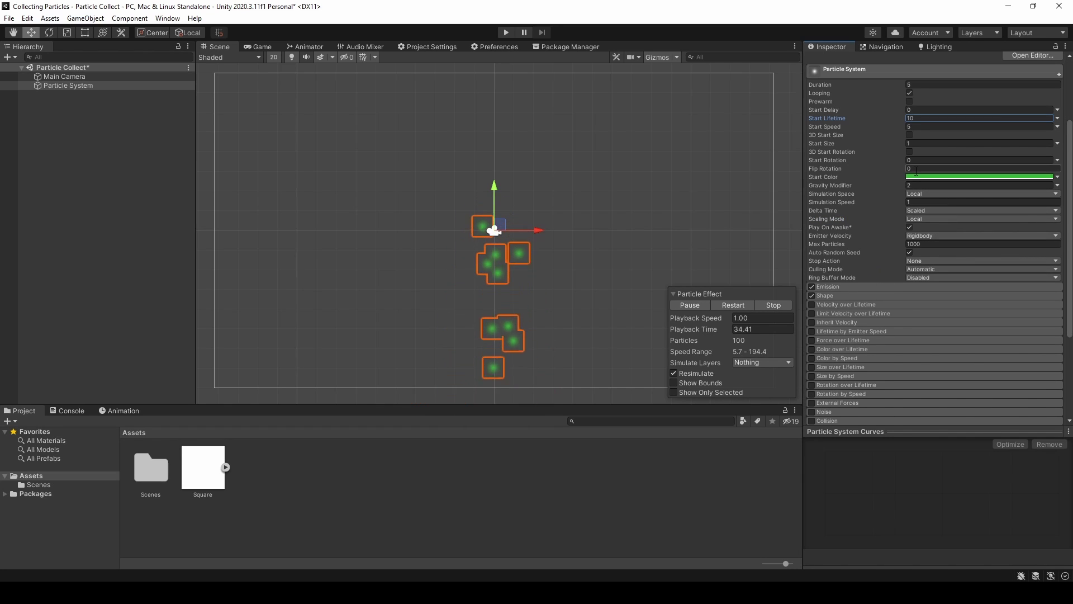
In the Renderer module, keep Billboard render mode and assign the Sprites-Default material.
{"action": "scroll", "coordinate": [864, 191], "scroll_direction": "down", "scroll_amount": 4}
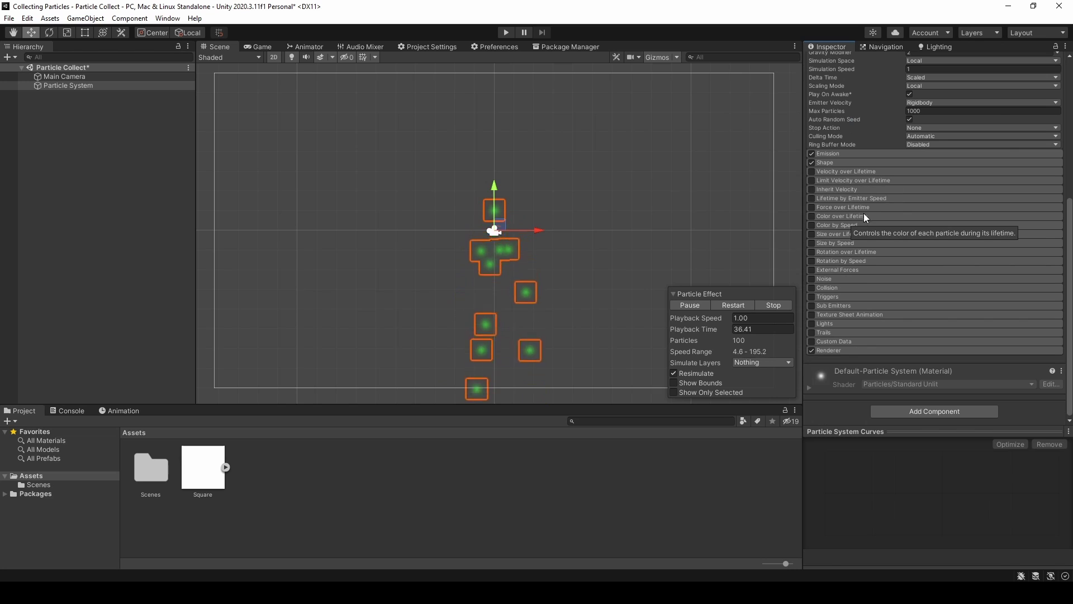
{"action": "left_click", "coordinate": [844, 350]}
{"action": "scroll", "coordinate": [894, 266], "scroll_direction": "down", "scroll_amount": 3}
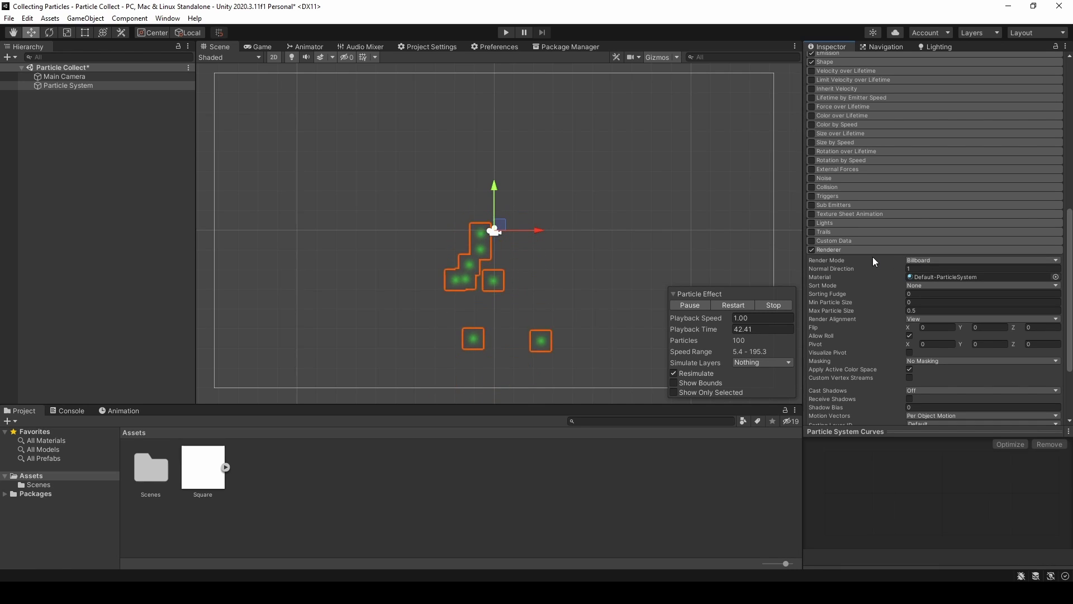
{"action": "left_click", "coordinate": [922, 260]}
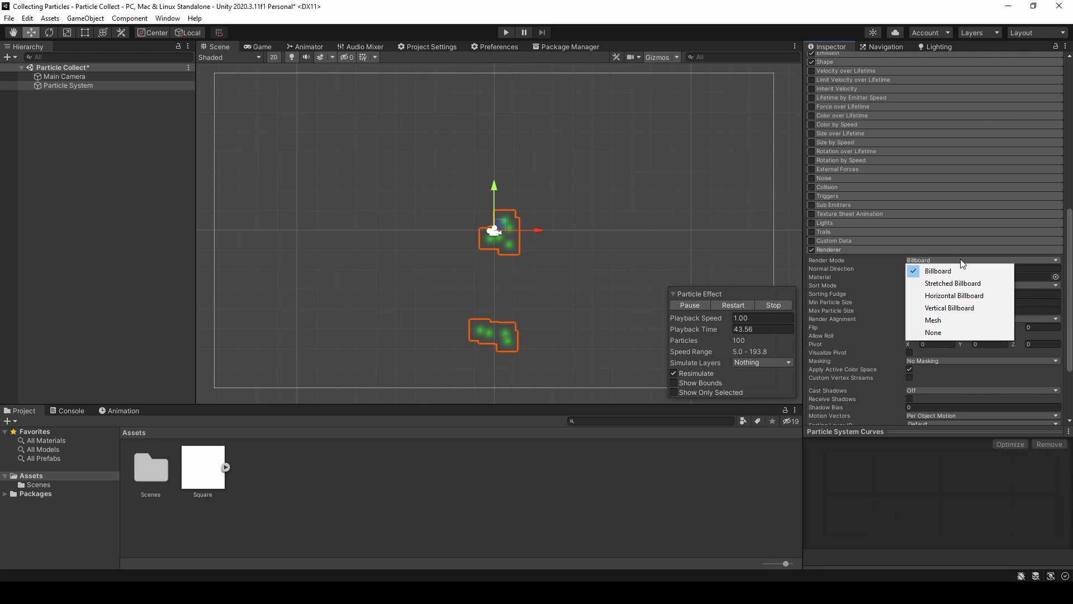
{"action": "left_click", "coordinate": [851, 267]}
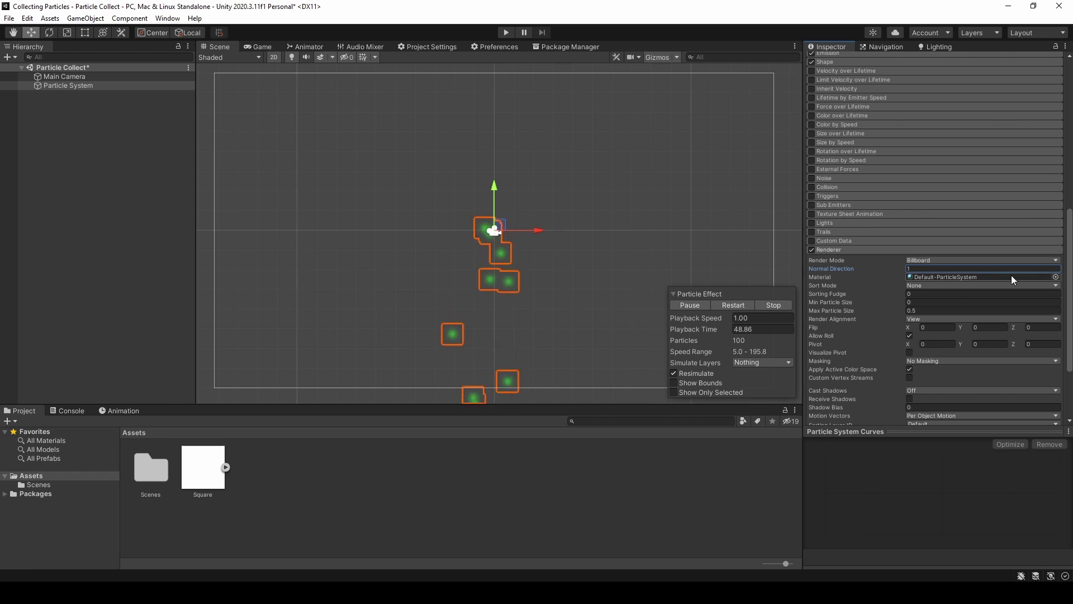
{"action": "left_click", "coordinate": [1056, 278]}
{"action": "scroll", "coordinate": [954, 362], "scroll_direction": "down", "scroll_amount": 3}
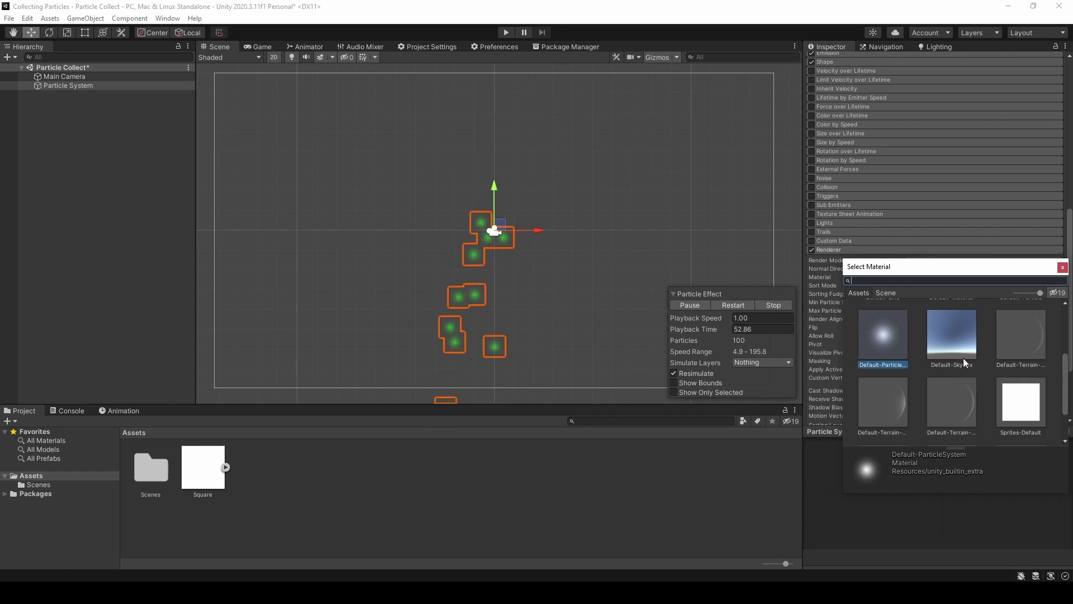
{"action": "left_click", "coordinate": [1022, 340]}
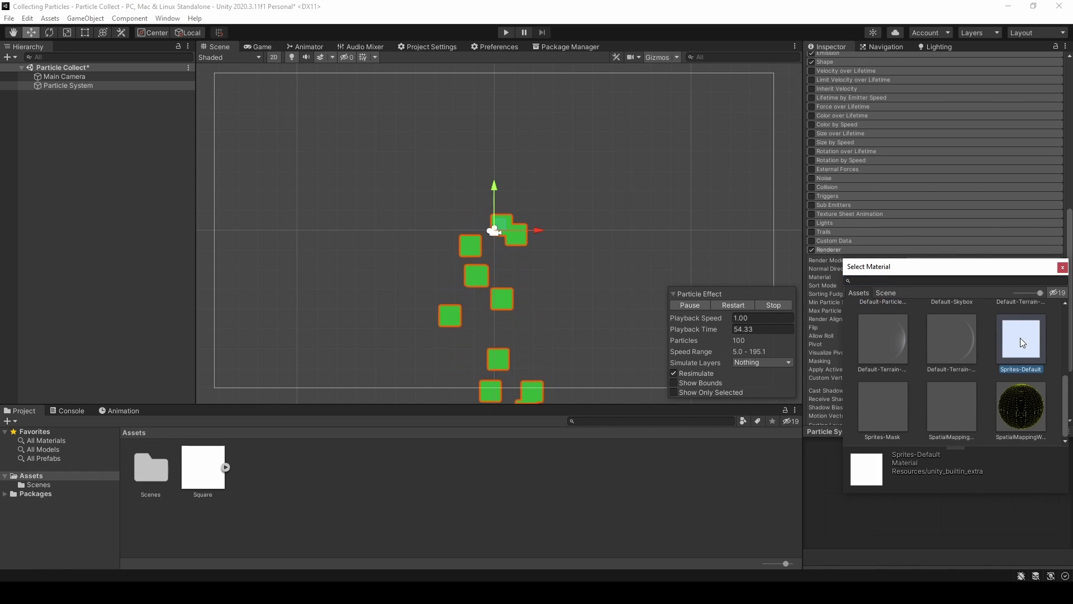
{"action": "left_click", "coordinate": [1062, 266]}
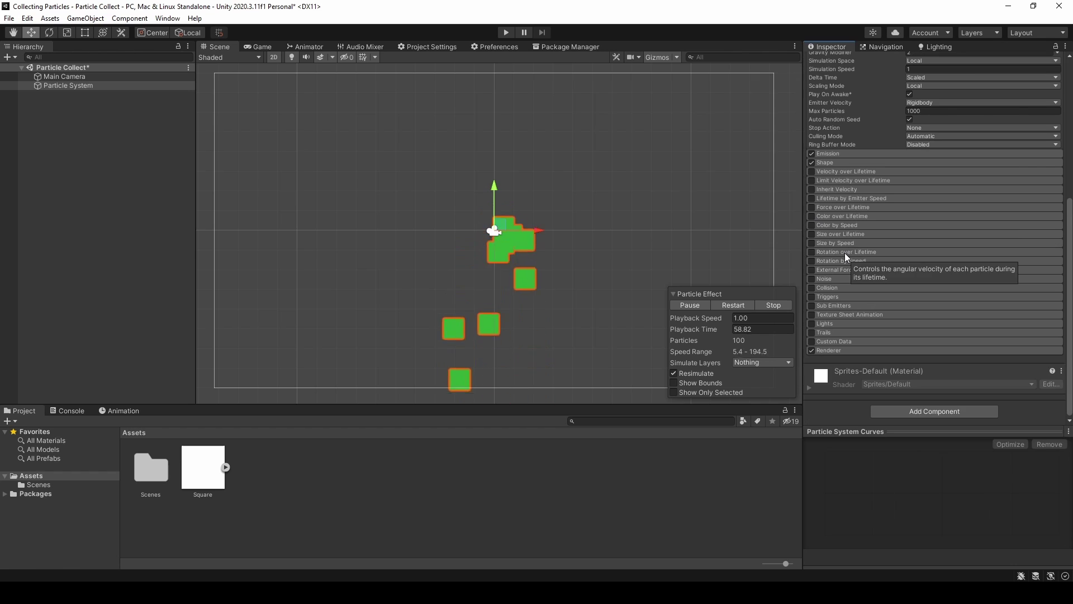
Collapse the Renderer module and set Start Speed to 5.
{"action": "left_click", "coordinate": [844, 252]}
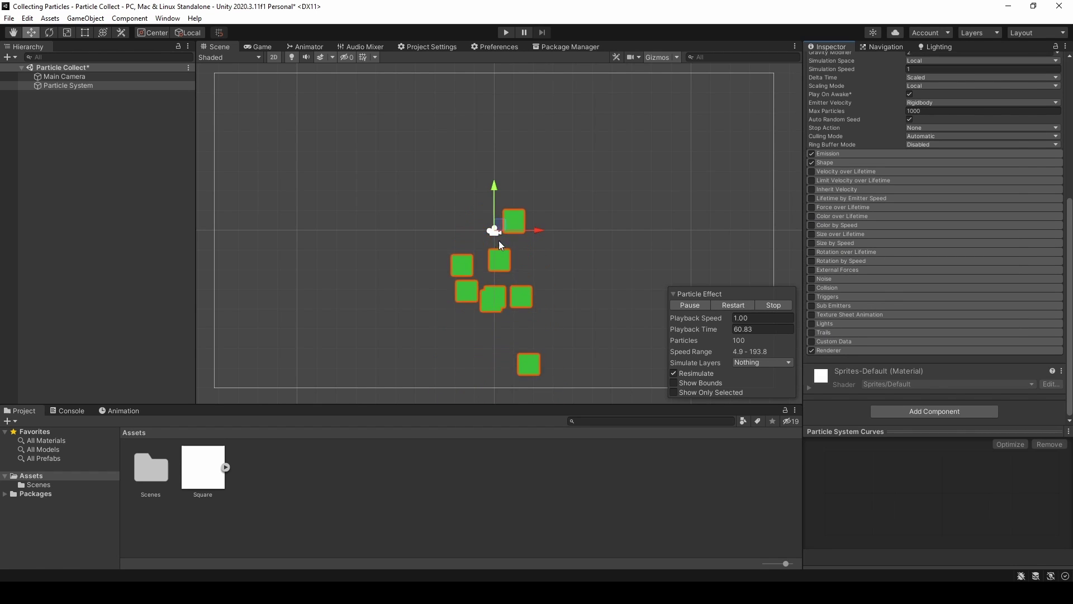
{"action": "scroll", "coordinate": [938, 232], "scroll_direction": "up", "scroll_amount": 10}
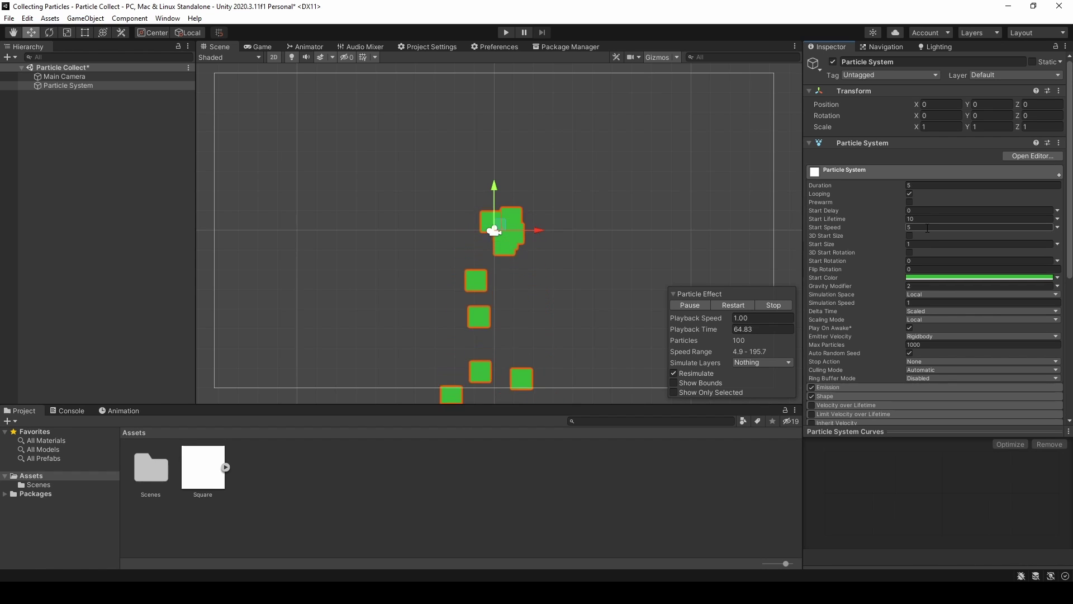
{"action": "left_click", "coordinate": [928, 228]}
{"action": "type", "text": "1"}
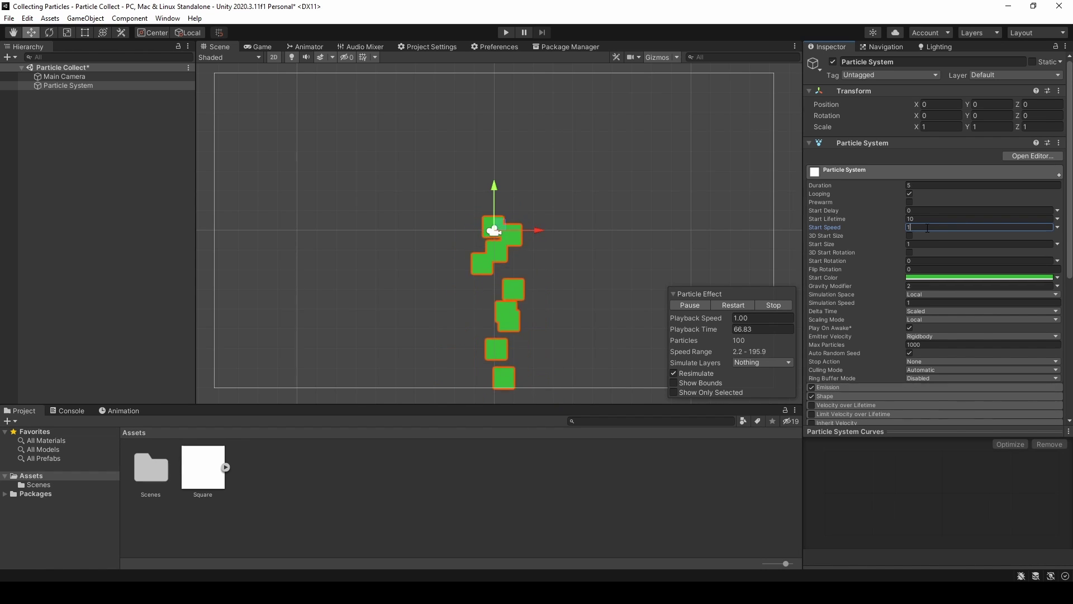
{"action": "key", "text": "BackSpace"}
{"action": "type", "text": "5"}
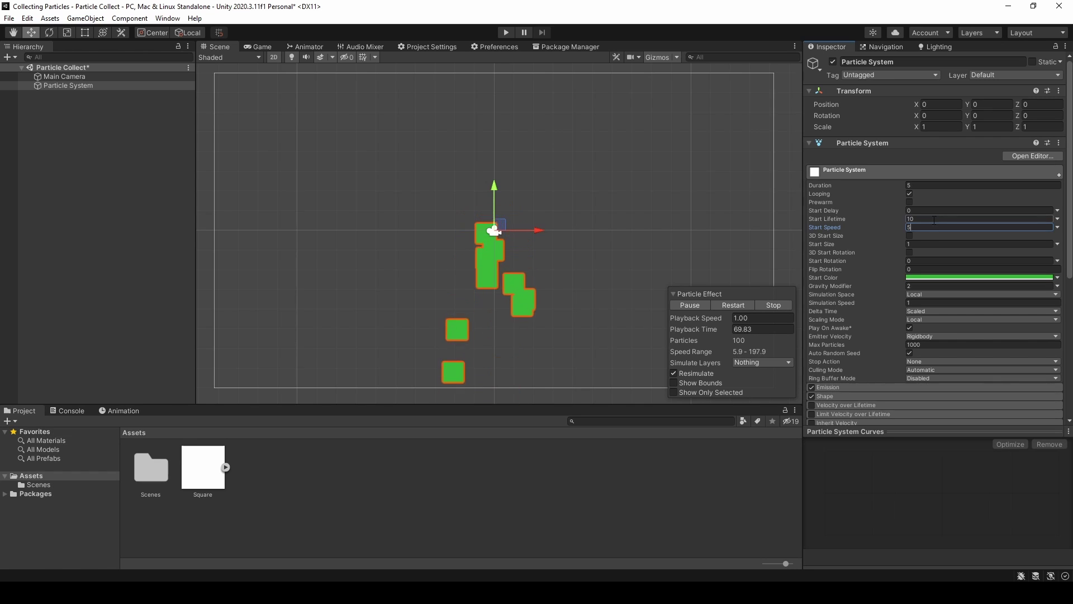
Change the particles' Start Size to 0.25.
{"action": "left_click", "coordinate": [914, 243]}
{"action": "key", "text": "BackSpace"}
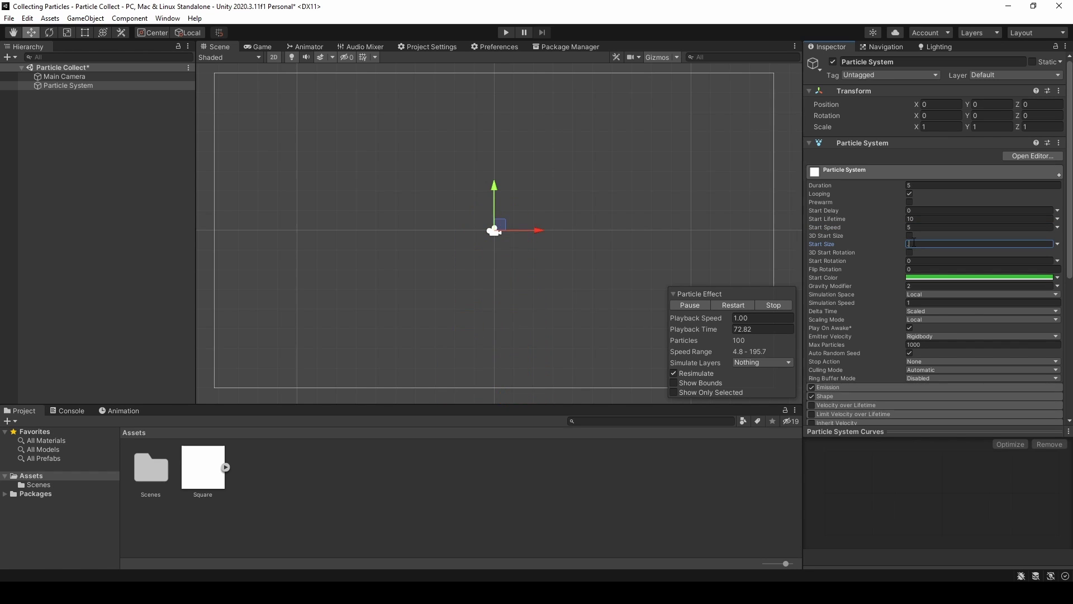
{"action": "type", "text": ".25"}
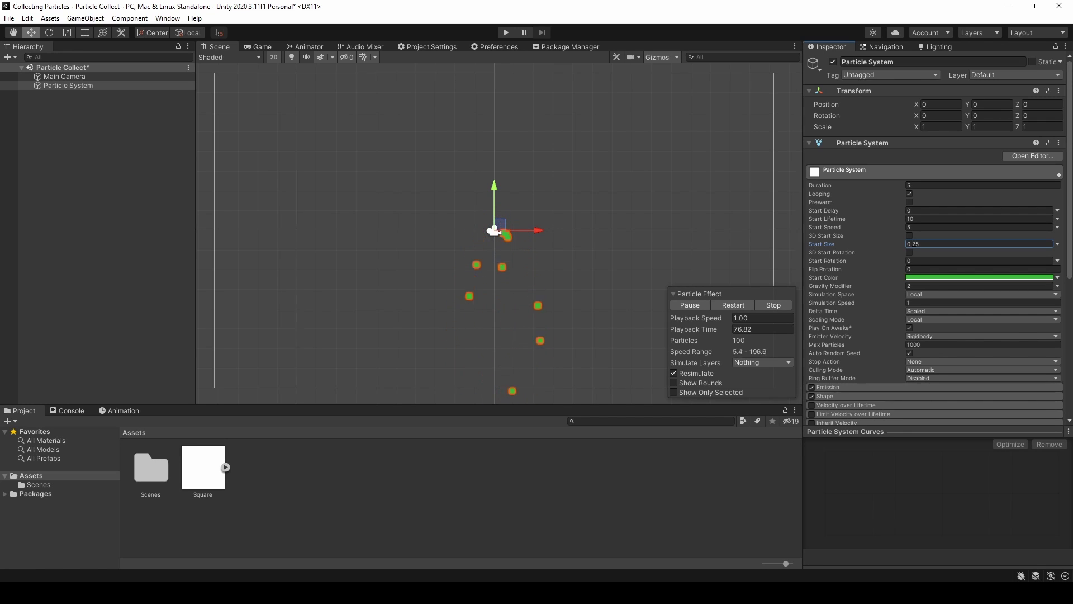
{"action": "scroll", "coordinate": [870, 242], "scroll_direction": "down", "scroll_amount": 3}
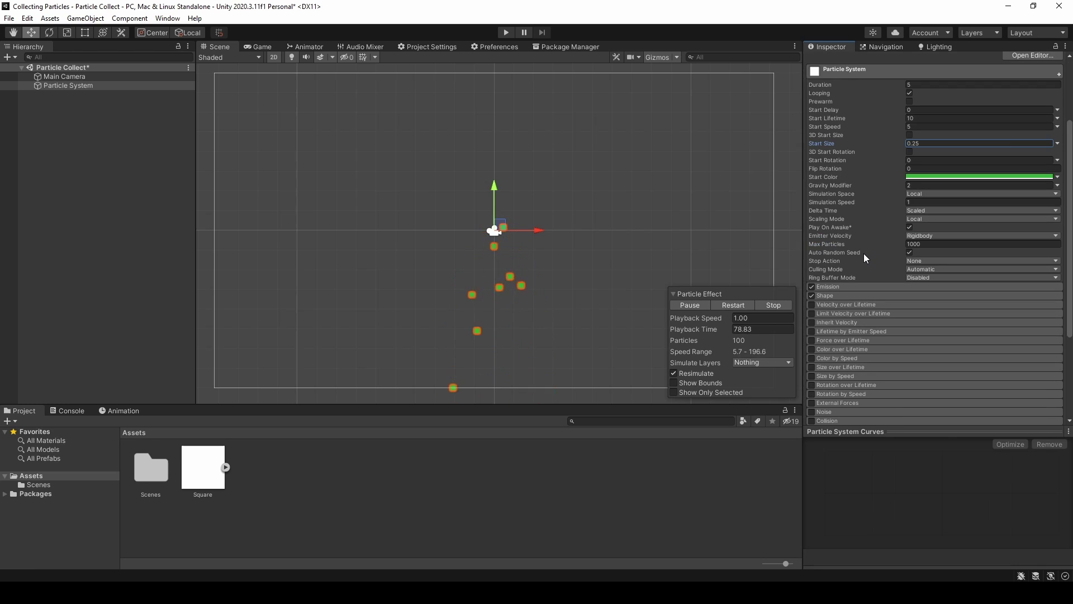
{"action": "scroll", "coordinate": [864, 254], "scroll_direction": "down", "scroll_amount": 3}
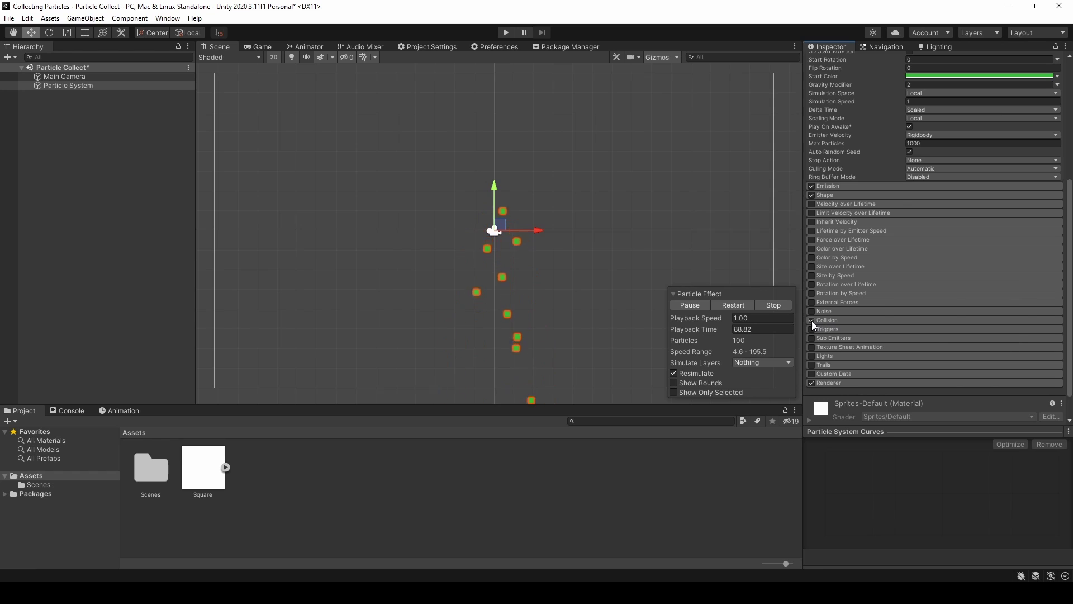
Enable the Collision and External Forces modules on the particle system.
{"action": "left_click", "coordinate": [812, 321]}
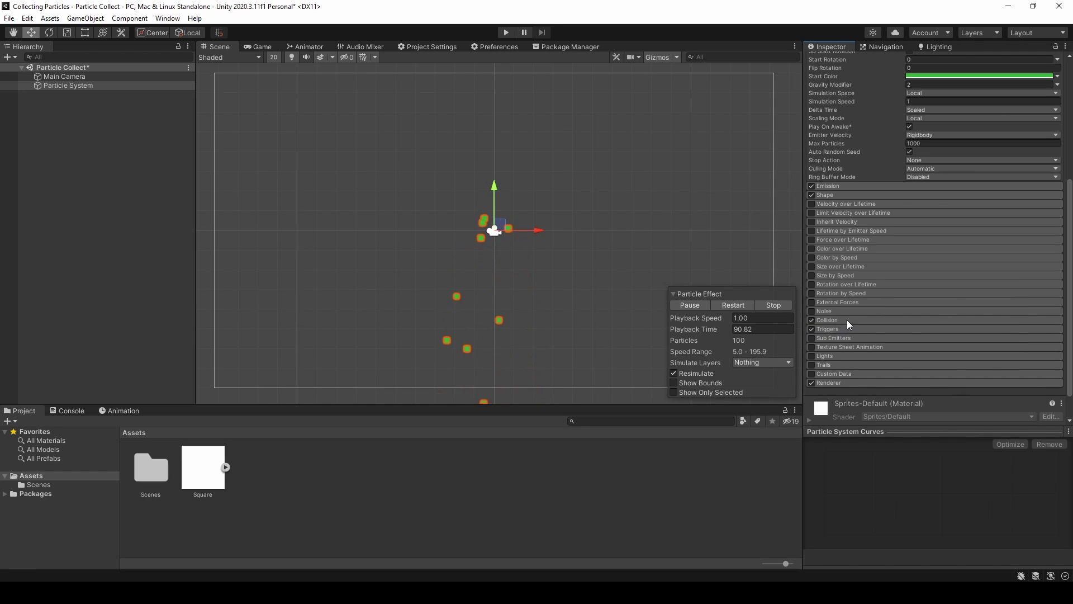
{"action": "left_click", "coordinate": [846, 321]}
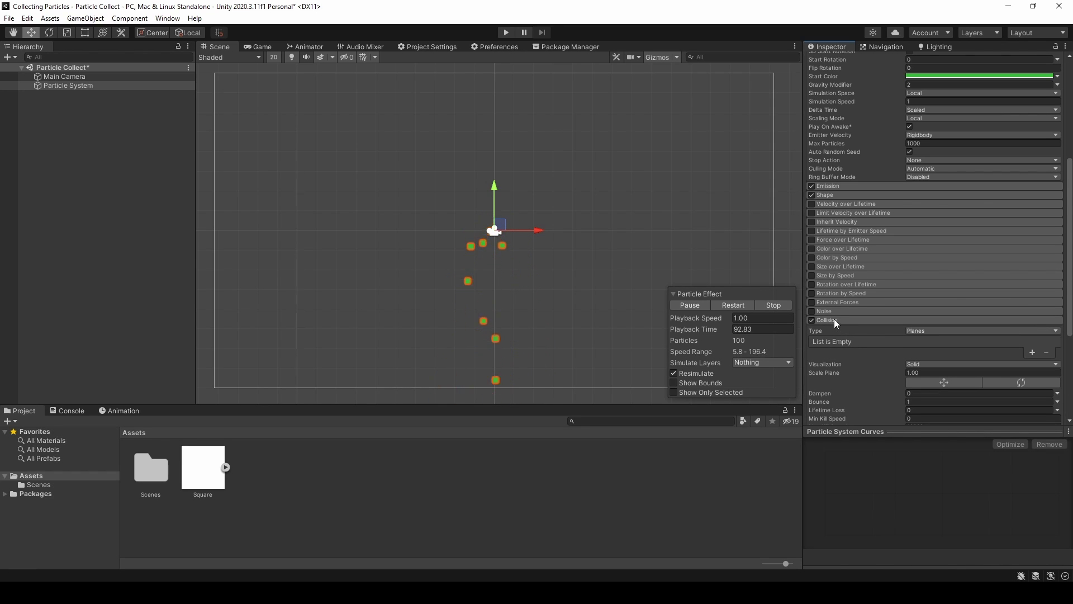
{"action": "left_click", "coordinate": [813, 303]}
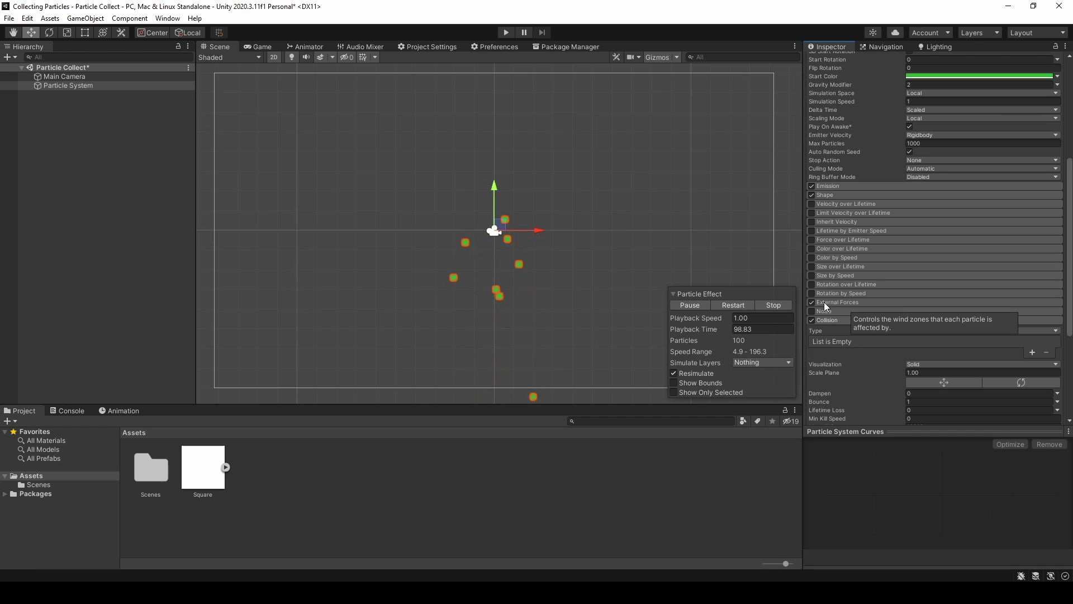
{"action": "left_click", "coordinate": [826, 303]}
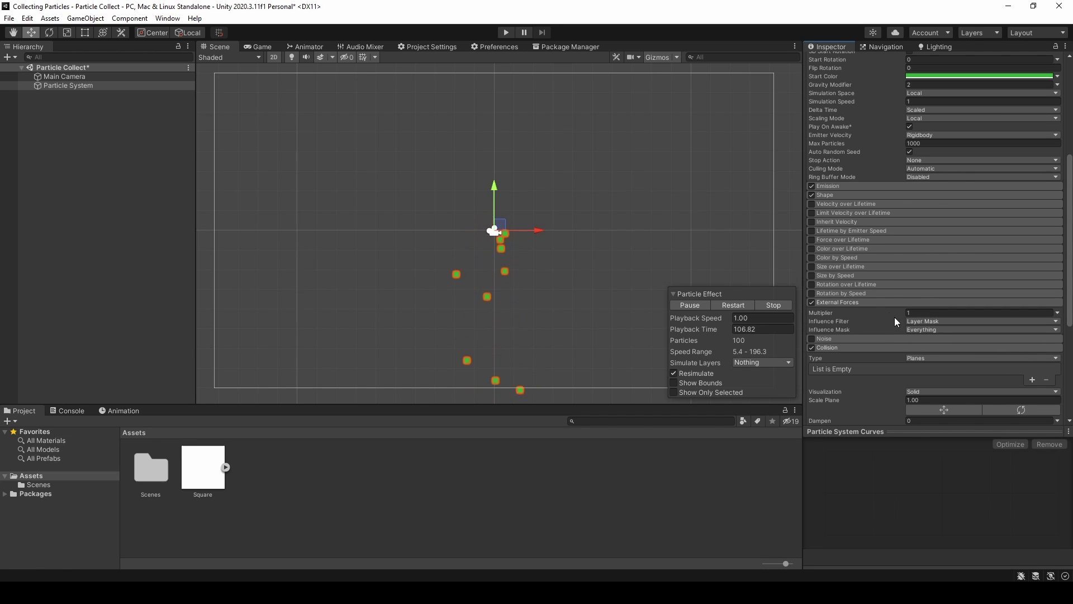
{"action": "left_click", "coordinate": [850, 303]}
Set Collision Type to World and Mode to 2D, then open the Collides With layer list.
{"action": "scroll", "coordinate": [861, 319], "scroll_direction": "down", "scroll_amount": 3}
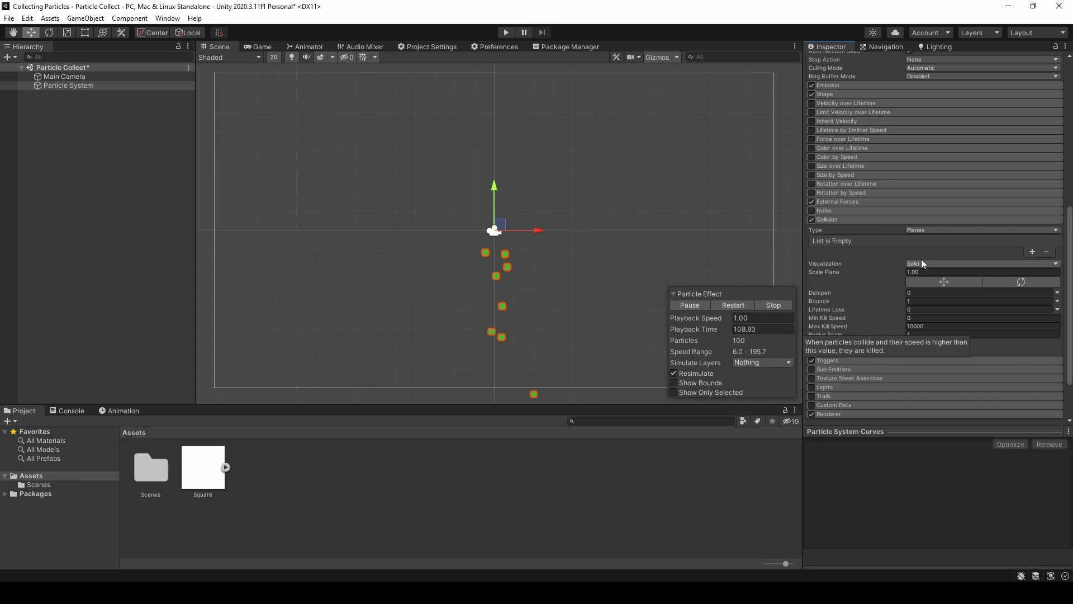
{"action": "left_click", "coordinate": [936, 230]}
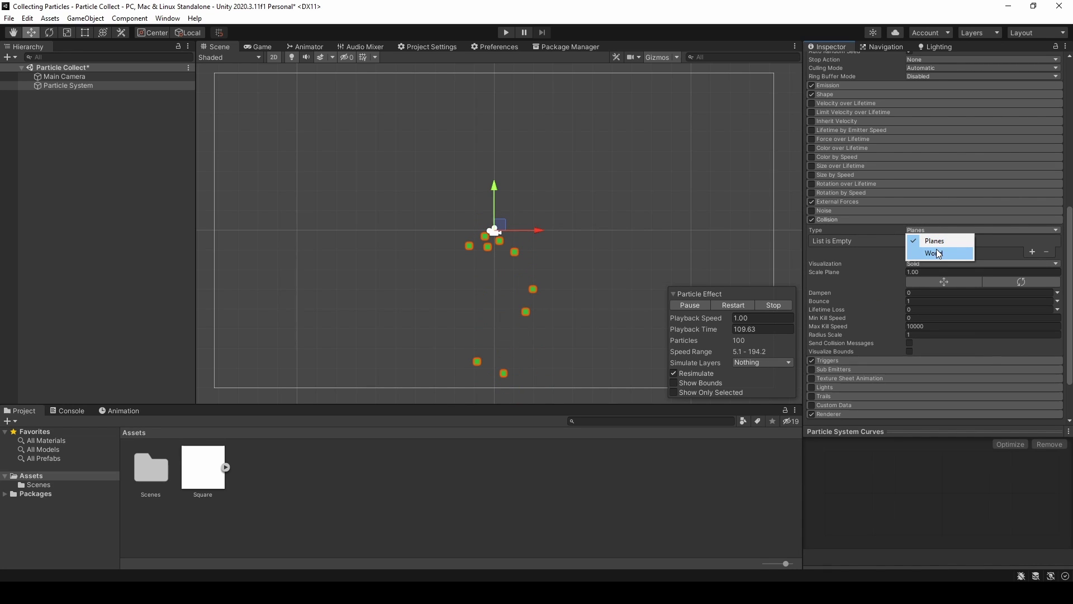
{"action": "left_click", "coordinate": [934, 254]}
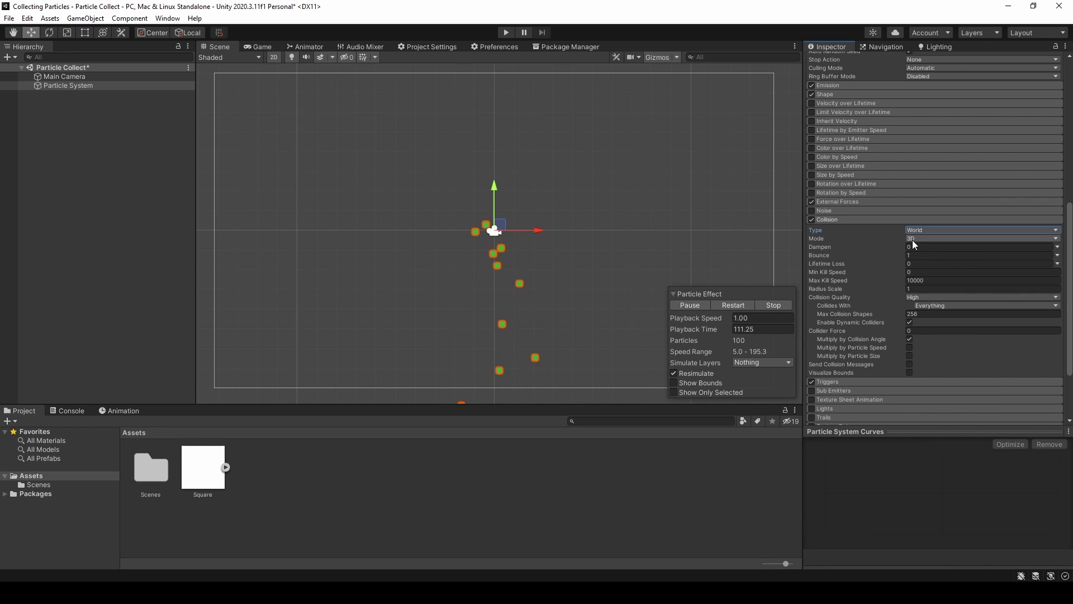
{"action": "left_click", "coordinate": [912, 240]}
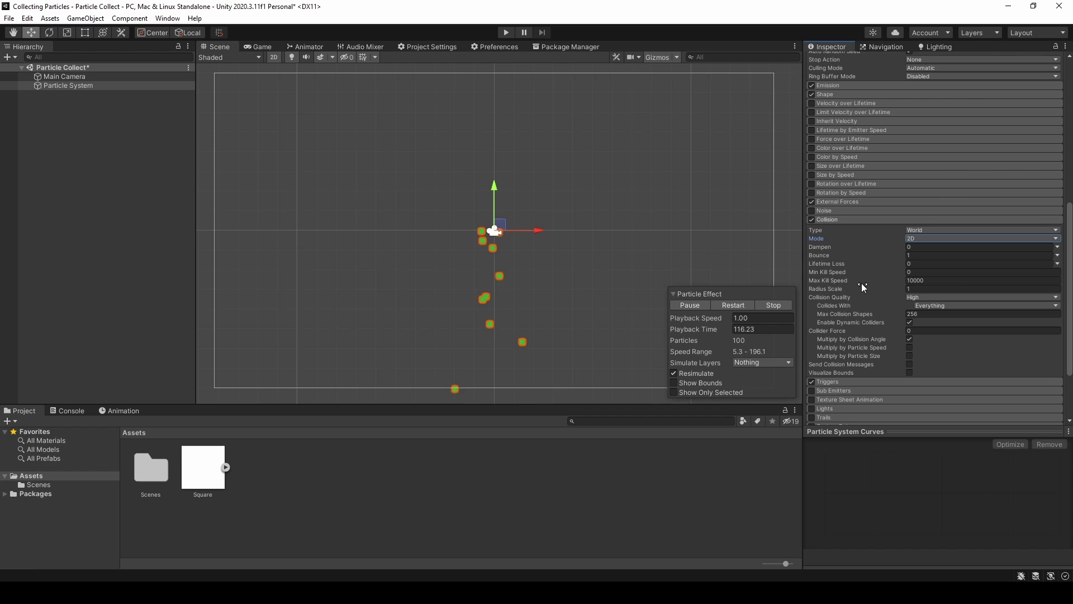
{"action": "left_click", "coordinate": [926, 306]}
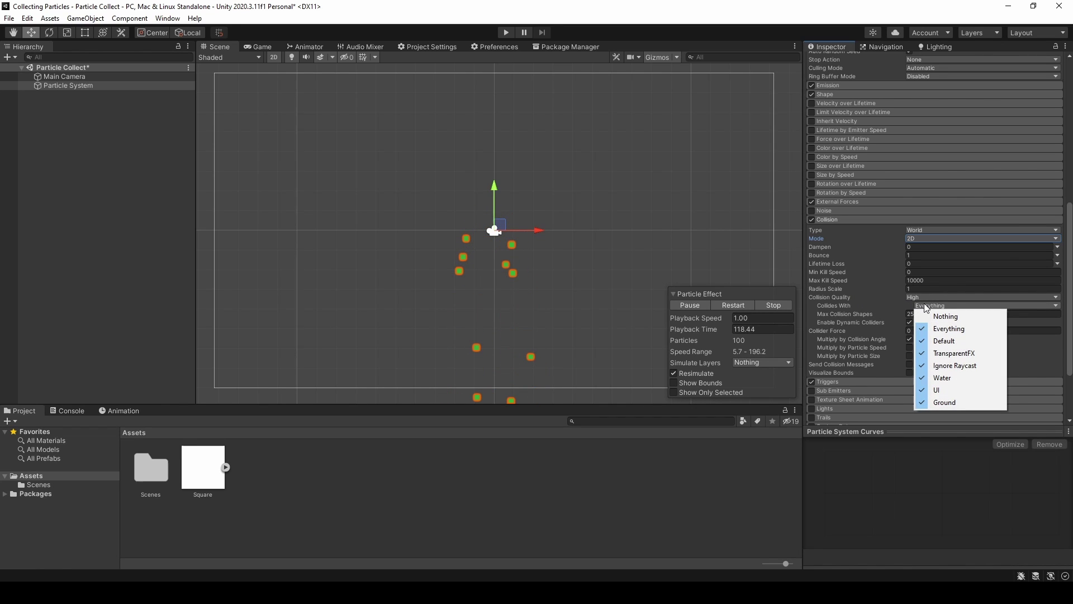
Expand the Triggers module and set Inside to Ignore.
{"action": "left_click", "coordinate": [835, 381]}
{"action": "scroll", "coordinate": [850, 334], "scroll_direction": "down", "scroll_amount": 3}
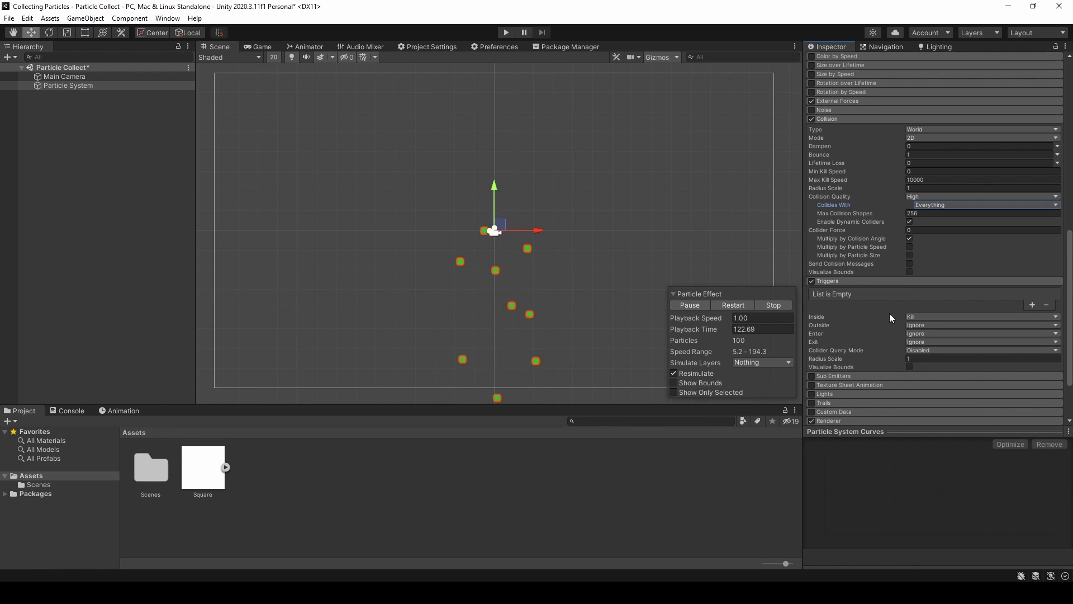
{"action": "left_click", "coordinate": [918, 317]}
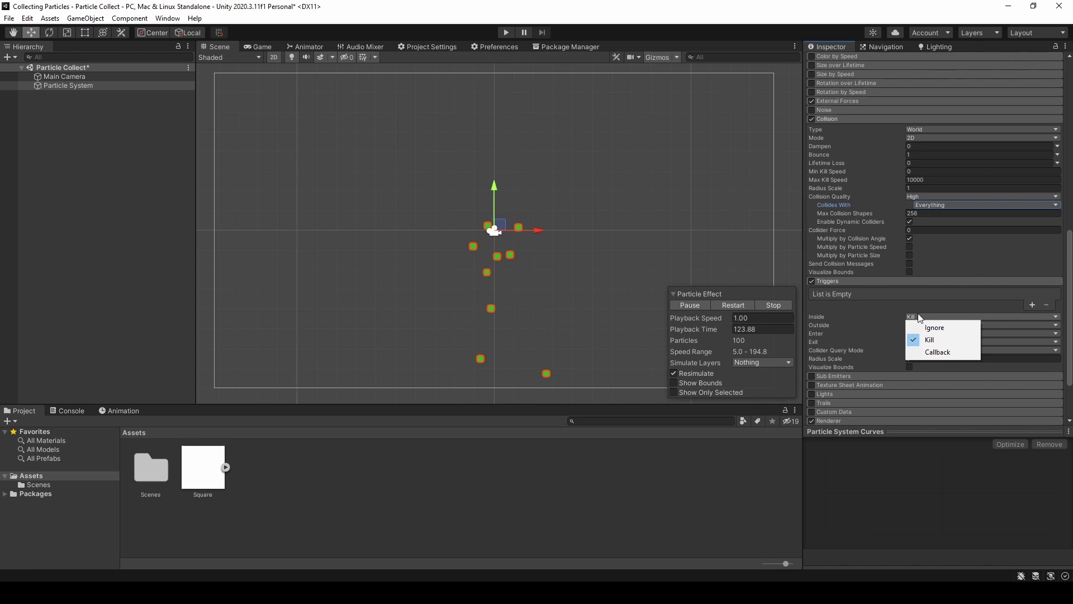
{"action": "left_click", "coordinate": [930, 329]}
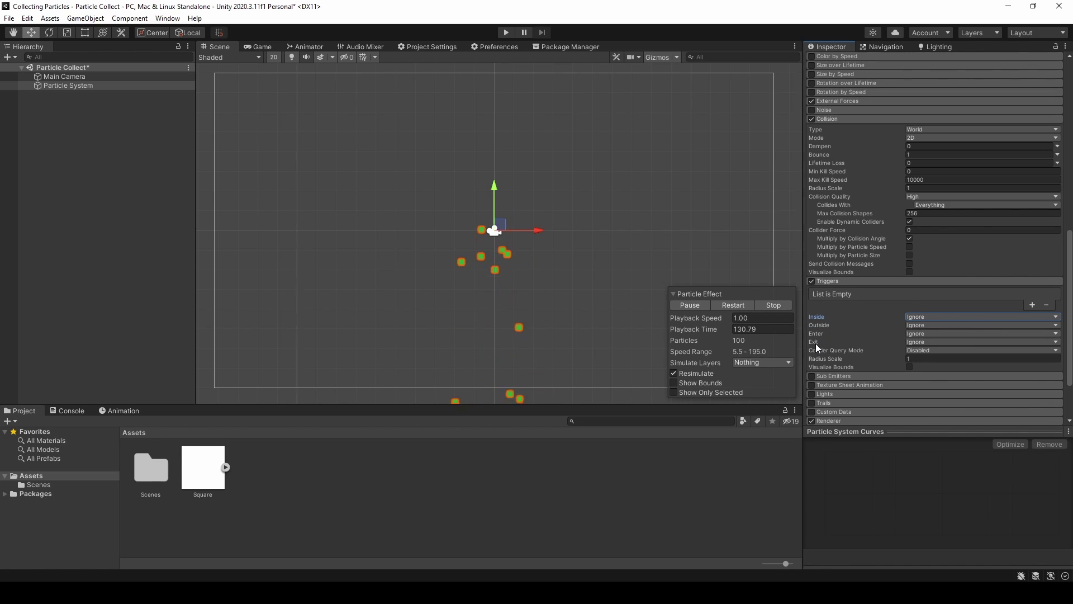
Set Enter to Callback, add one empty collider slot, and deselect the particle system.
{"action": "left_click", "coordinate": [916, 334]}
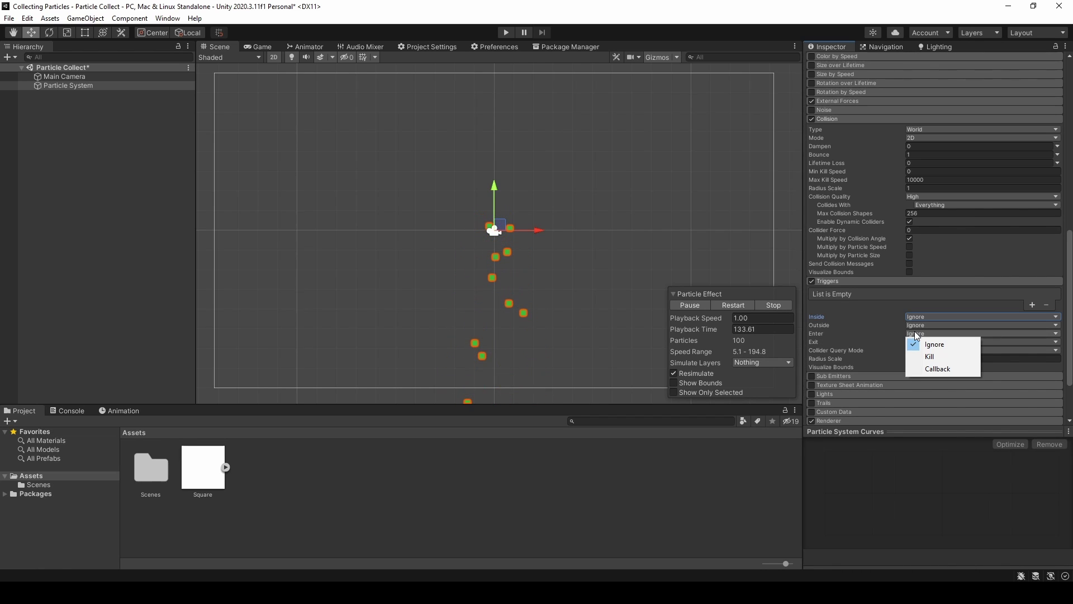
{"action": "left_click", "coordinate": [940, 369]}
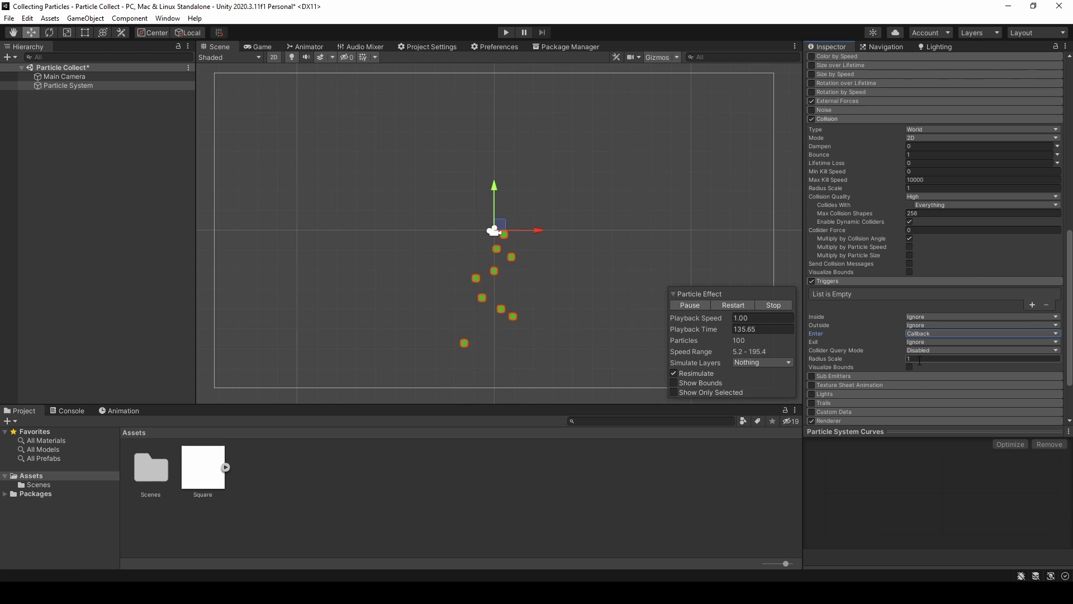
{"action": "left_click", "coordinate": [1033, 304]}
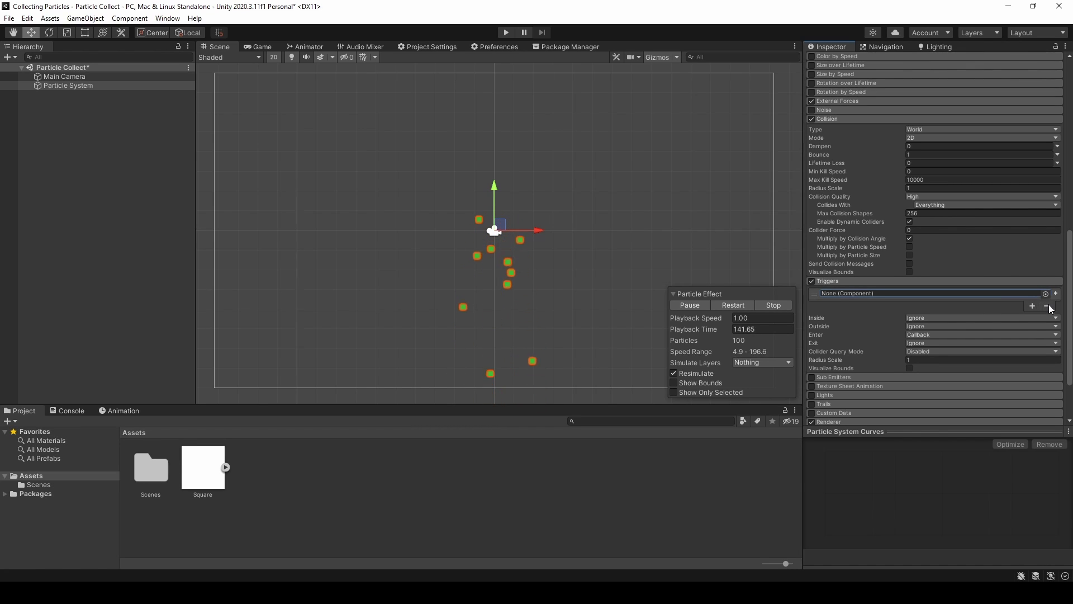
{"action": "left_click", "coordinate": [1049, 305]}
{"action": "left_click", "coordinate": [91, 106]}
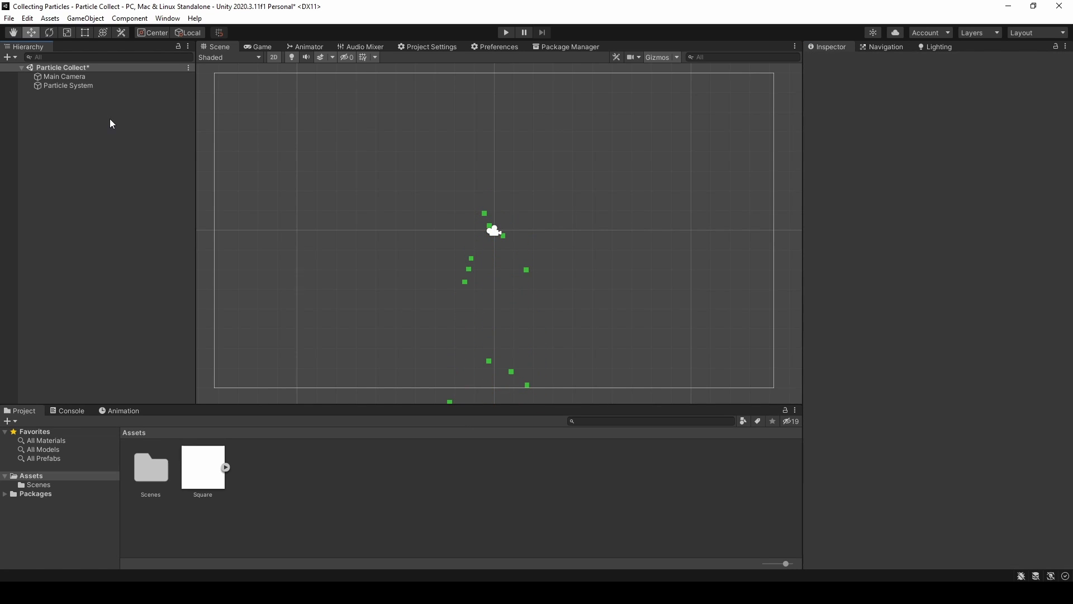
Add a 2D Square sprite named 'Particle Collector' to the Hierarchy.
{"action": "right_click", "coordinate": [101, 128]}
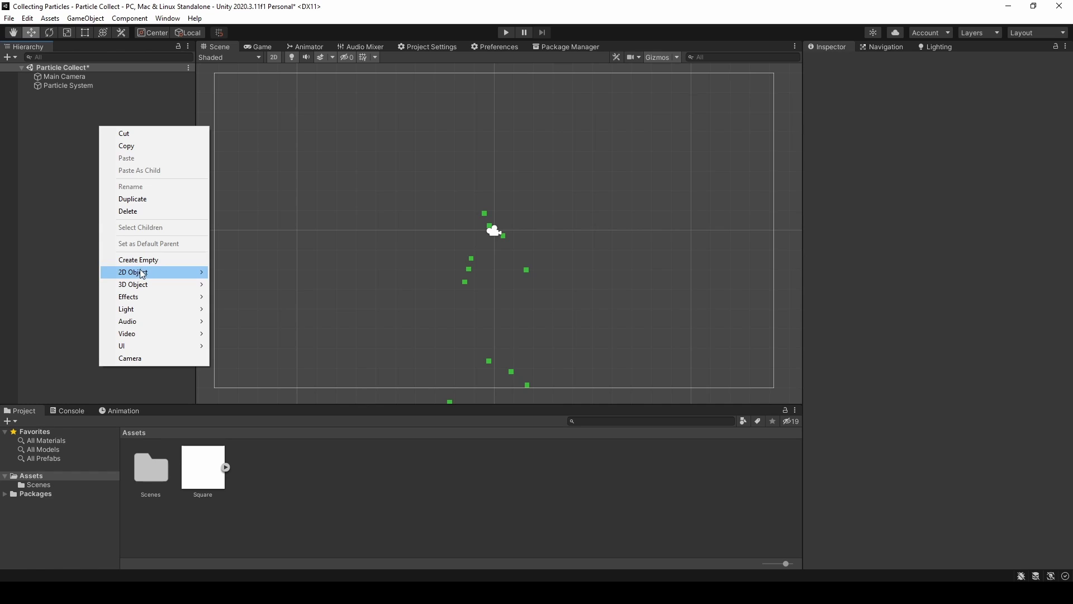
{"action": "mouse_move", "coordinate": [140, 274]}
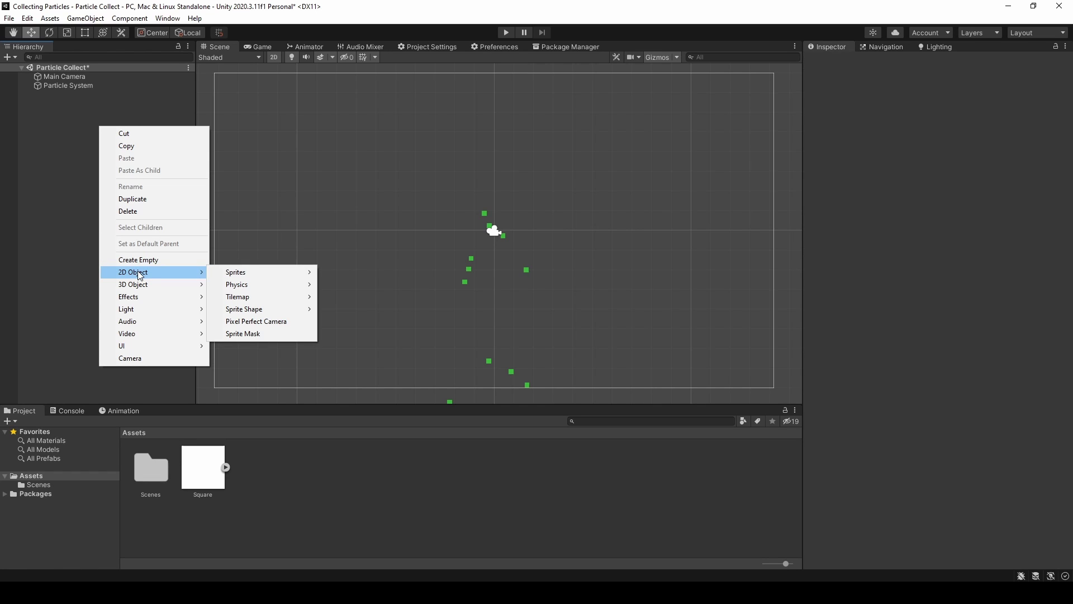
{"action": "mouse_move", "coordinate": [273, 272]}
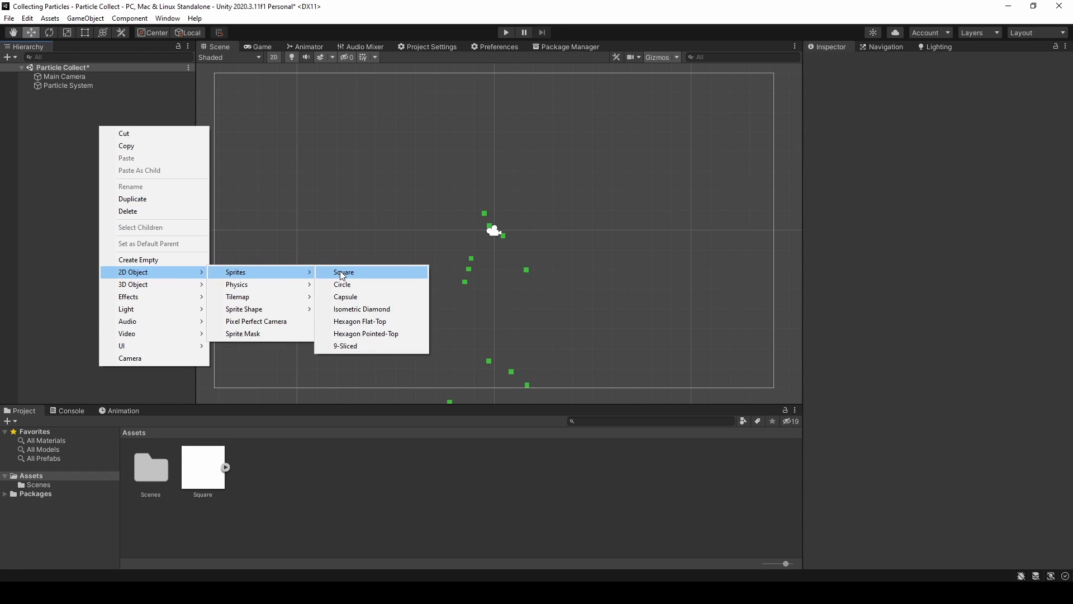
{"action": "left_click", "coordinate": [342, 273]}
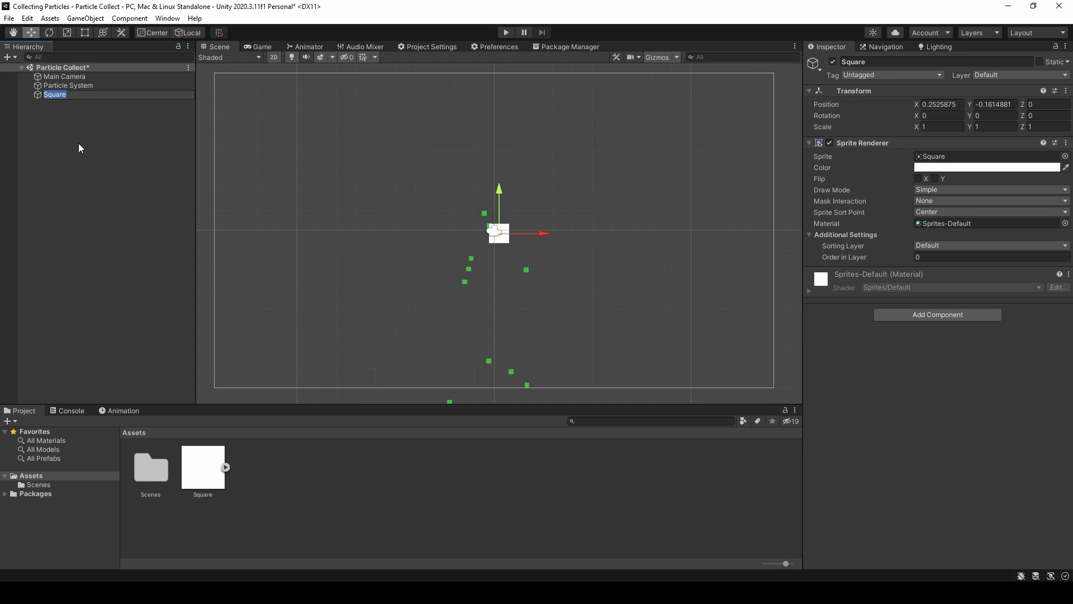
{"action": "type", "text": "Aprticle"}
{"action": "key", "text": "BackSpace"}
{"action": "key", "text": "BackSpace"}
{"action": "key", "text": "BackSpace"}
{"action": "key", "text": "BackSpace"}
{"action": "key", "text": "BackSpace"}
{"action": "key", "text": "BackSpace"}
{"action": "key", "text": "BackSpace"}
{"action": "key", "text": "BackSpace"}
{"action": "key", "text": "BackSpace"}
{"action": "type", "text": "Particle Collector"}
{"action": "key", "text": "Return"}
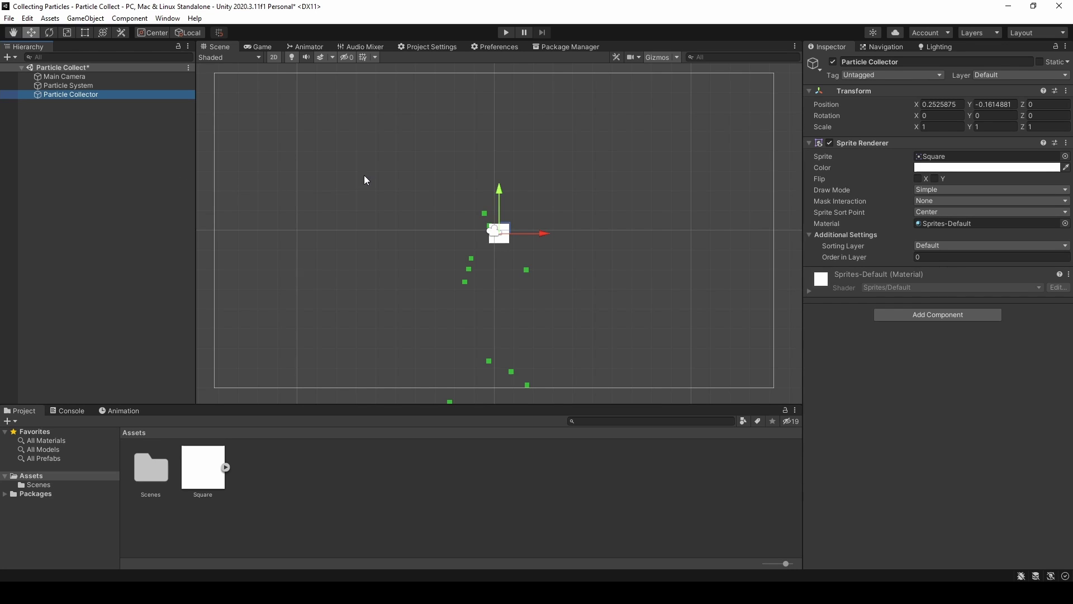
Save the scene and reset the Particle Collector's Transform to 0, 0, 0.
{"action": "key", "text": "ctrl+s"}
{"action": "right_click", "coordinate": [912, 92]}
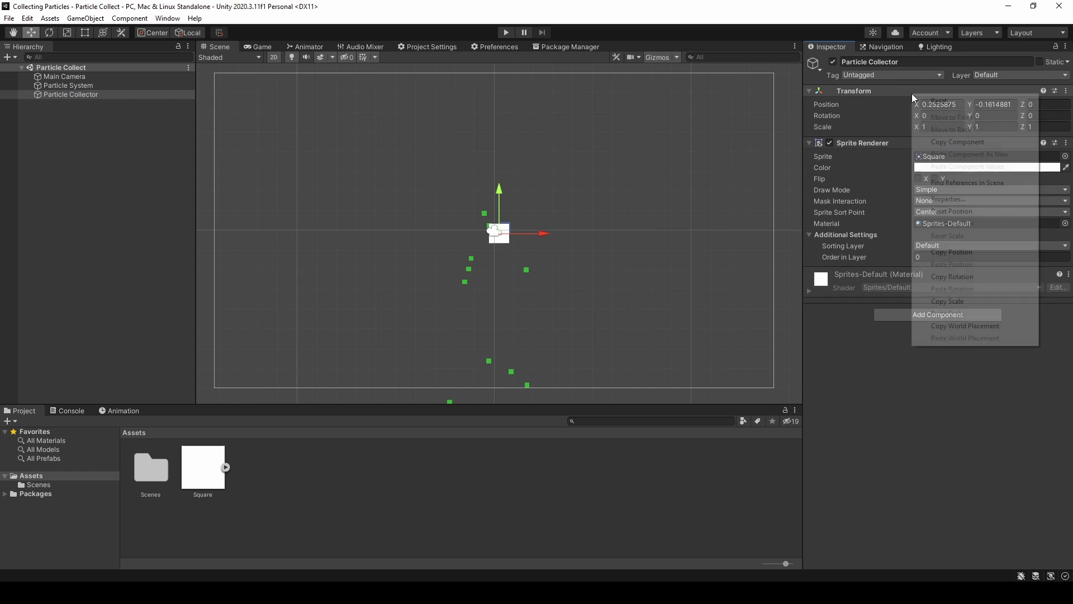
{"action": "left_click", "coordinate": [937, 102]}
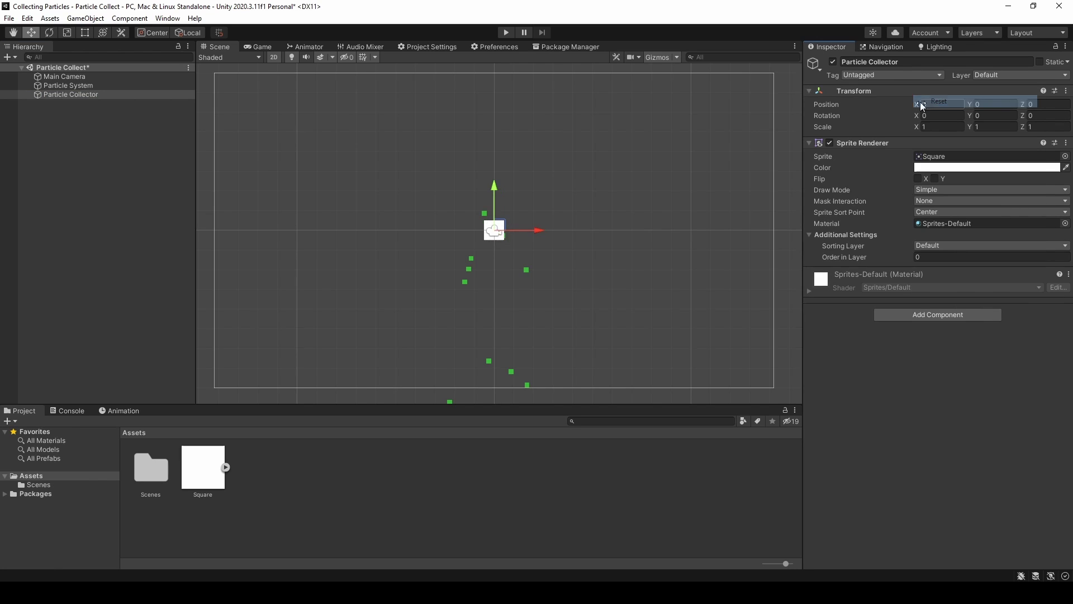
Add a Particle System Force Field under Particle Collector with its default name and set its Shape to Box.
{"action": "right_click", "coordinate": [52, 95]}
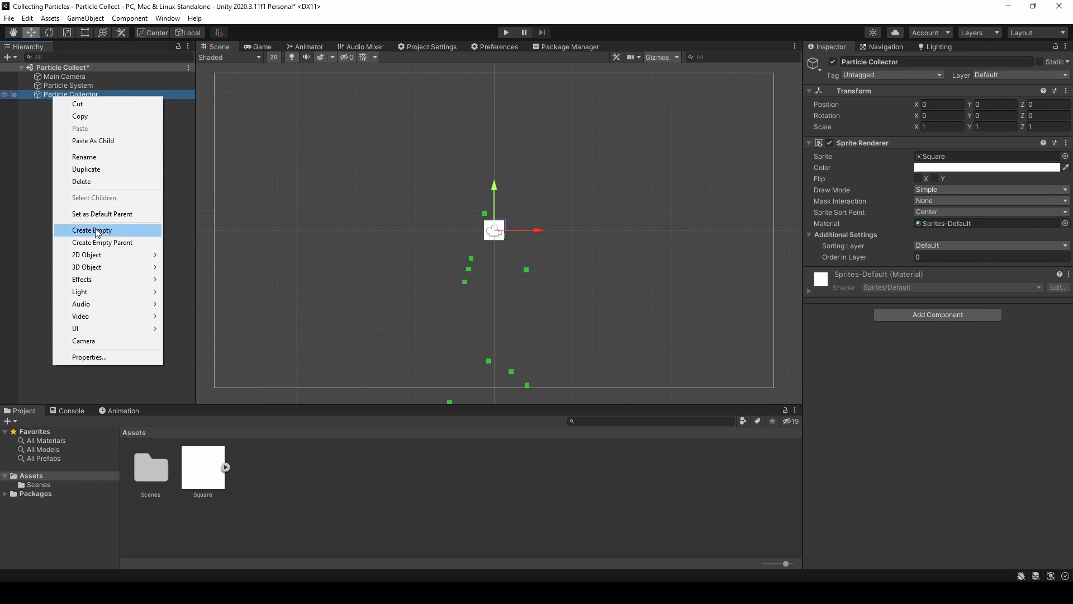
{"action": "mouse_move", "coordinate": [109, 283]}
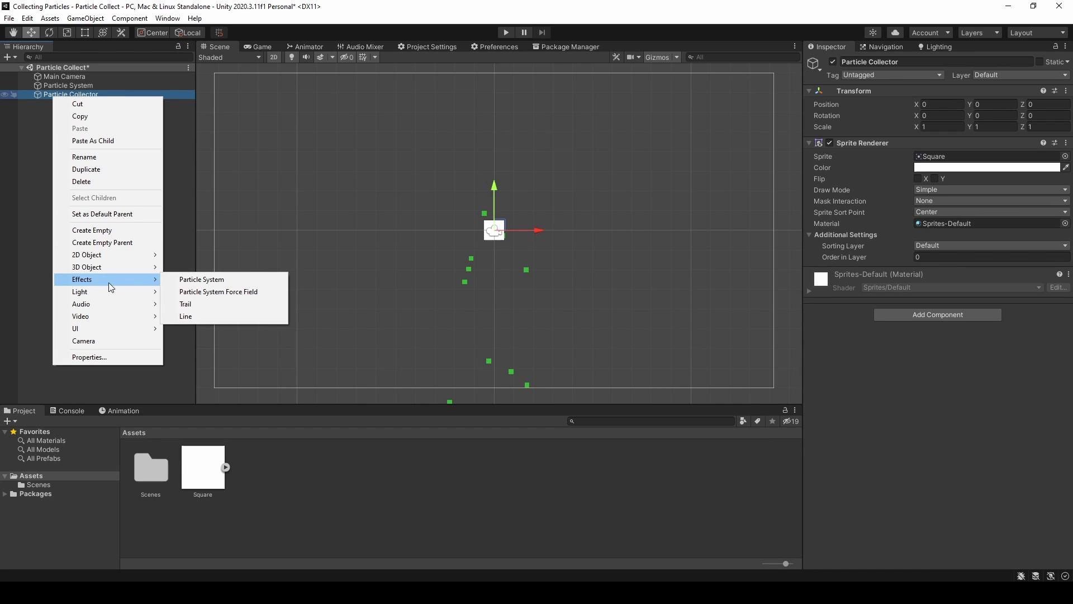
{"action": "left_click", "coordinate": [226, 291]}
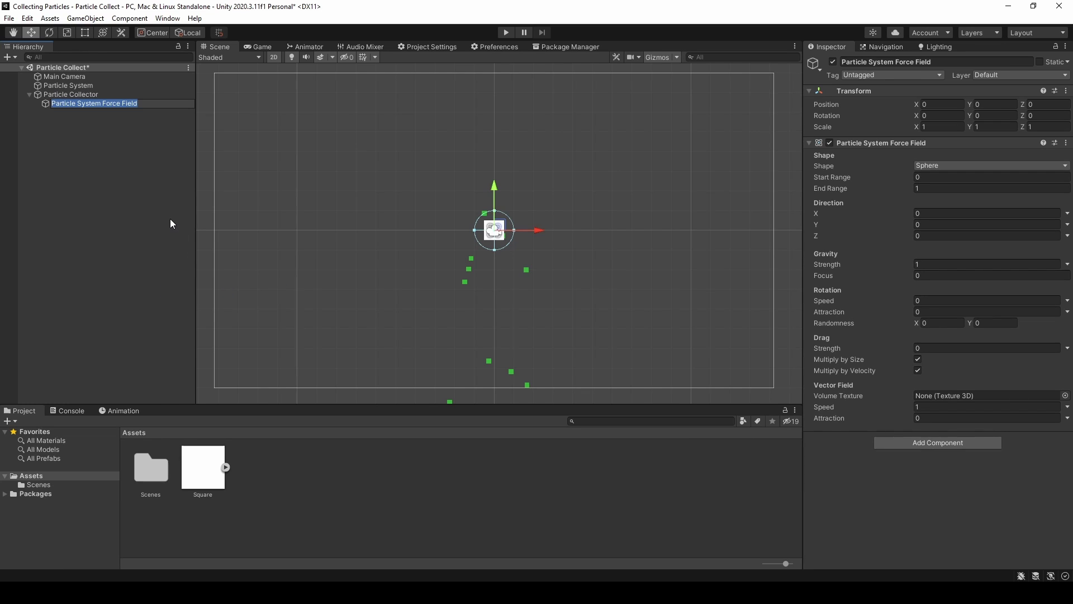
{"action": "key", "text": "Return"}
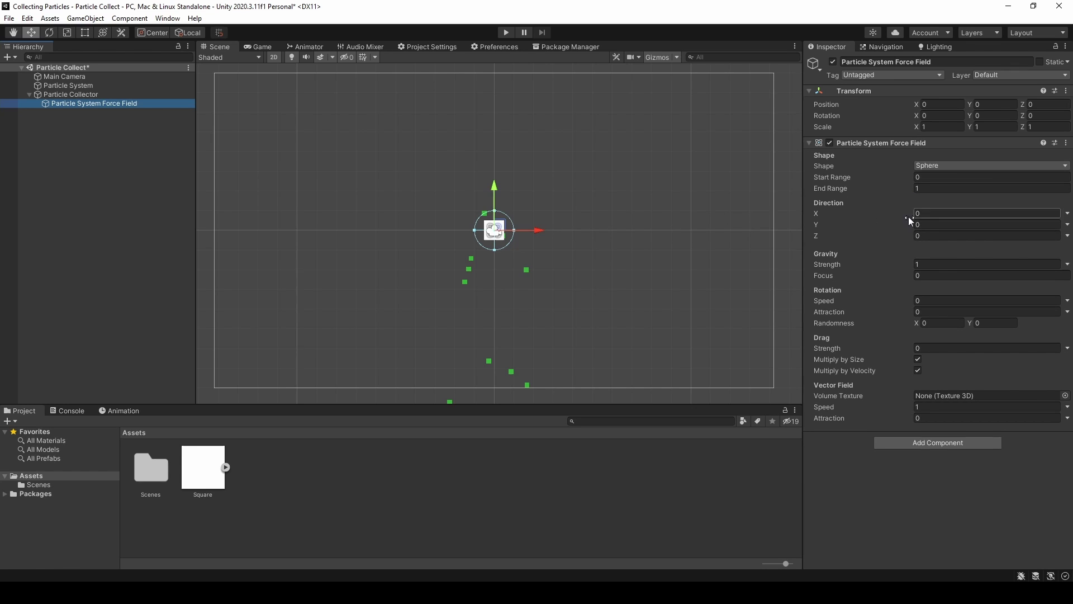
{"action": "left_click", "coordinate": [937, 166]}
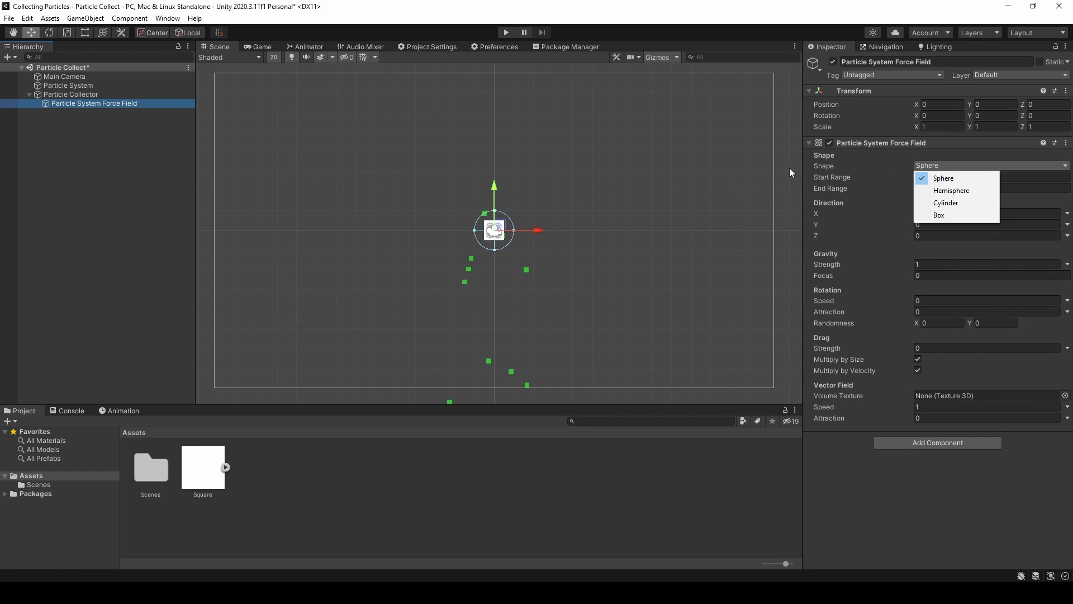
{"action": "left_click", "coordinate": [953, 214]}
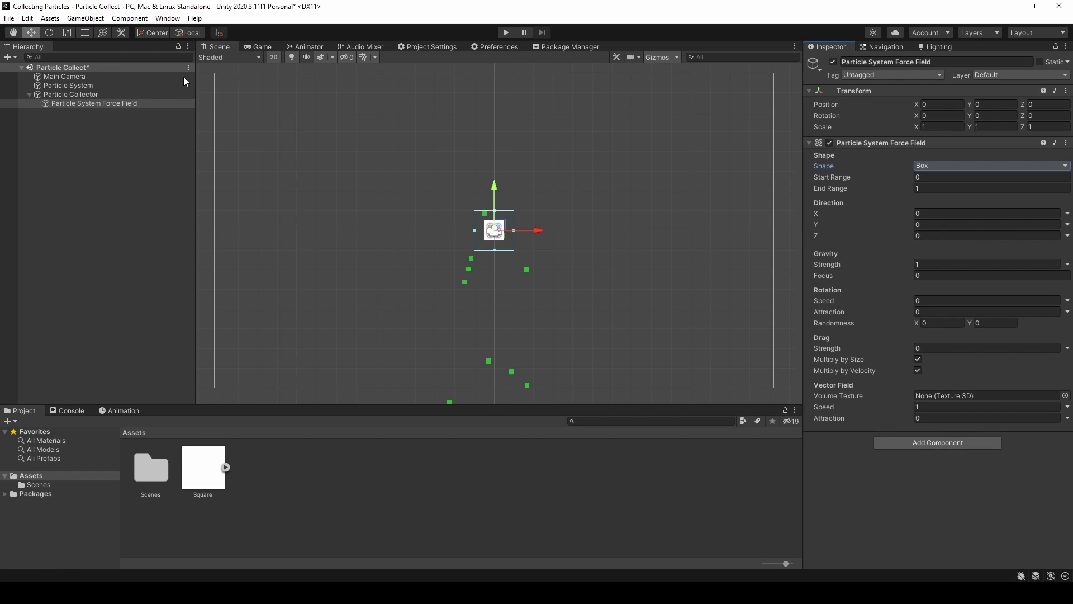
Enter Play mode and drag the force field below the Particle Collector to about (-0.28, -6.15).
{"action": "left_click", "coordinate": [505, 33]}
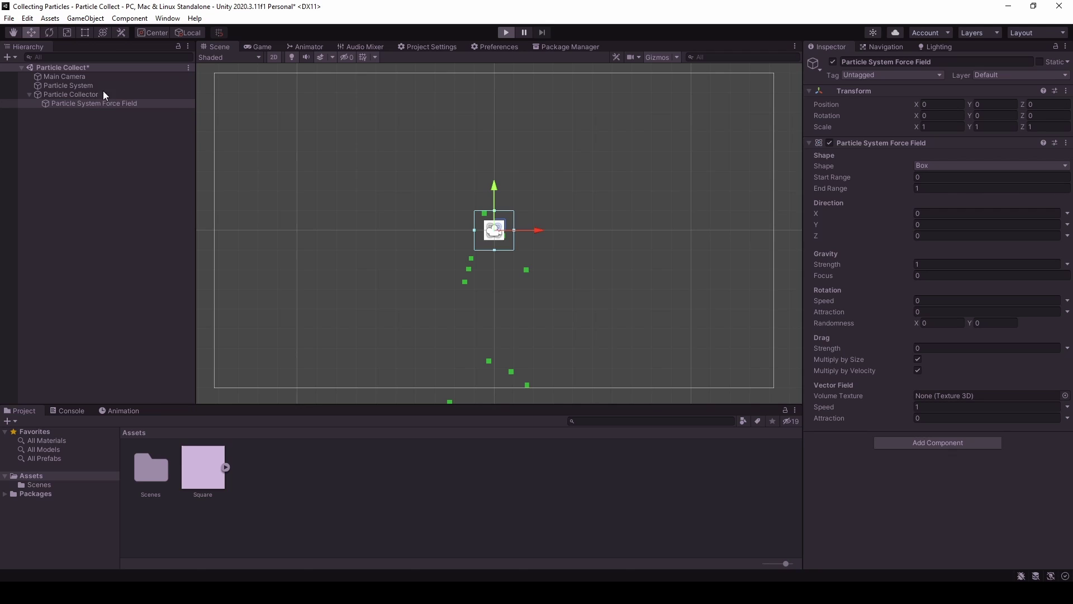
{"action": "left_click", "coordinate": [220, 47]}
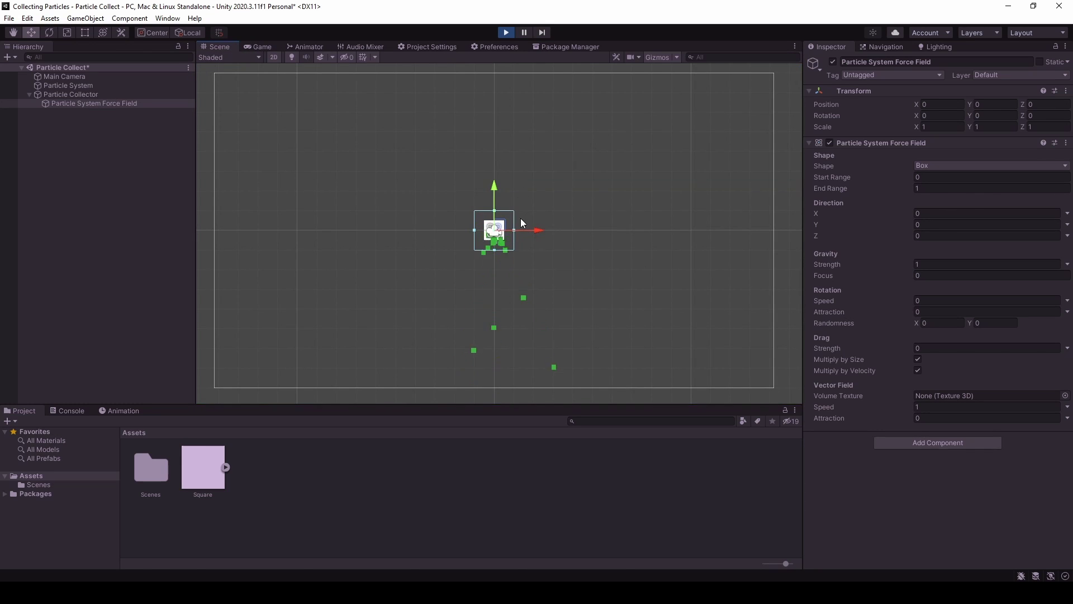
{"action": "left_click_drag", "start_coordinate": [498, 223], "coordinate": [570, 344]}
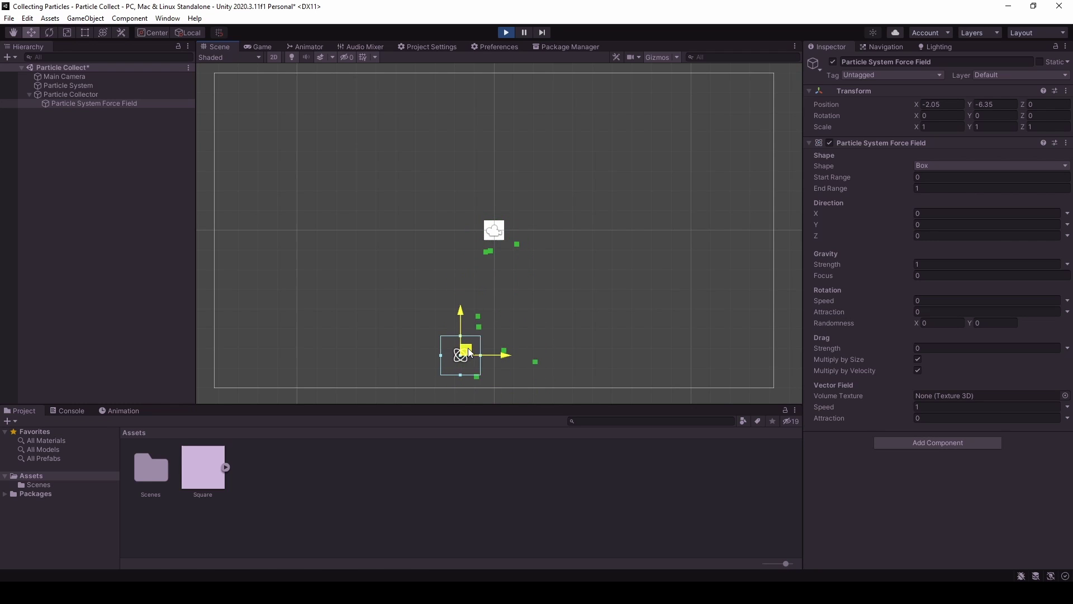
Orbit the scene in 3D, return to the 2D view, and select the Particle System.
{"action": "left_click", "coordinate": [273, 59]}
{"action": "left_click_drag", "start_coordinate": [432, 228], "coordinate": [599, 232], "text": "alt"}
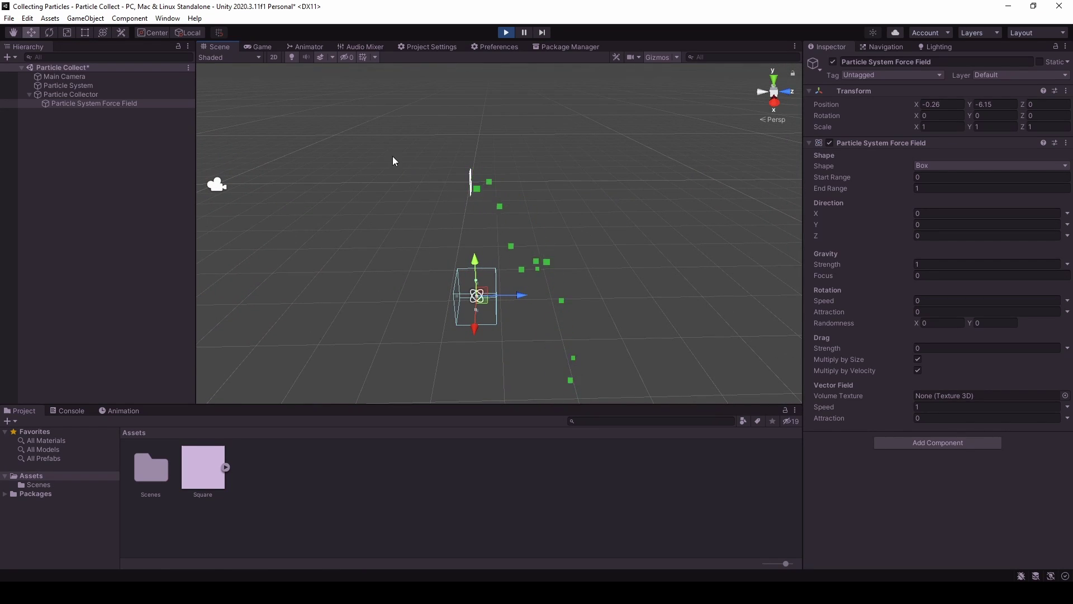
{"action": "left_click_drag", "start_coordinate": [424, 163], "coordinate": [462, 157], "text": "alt"}
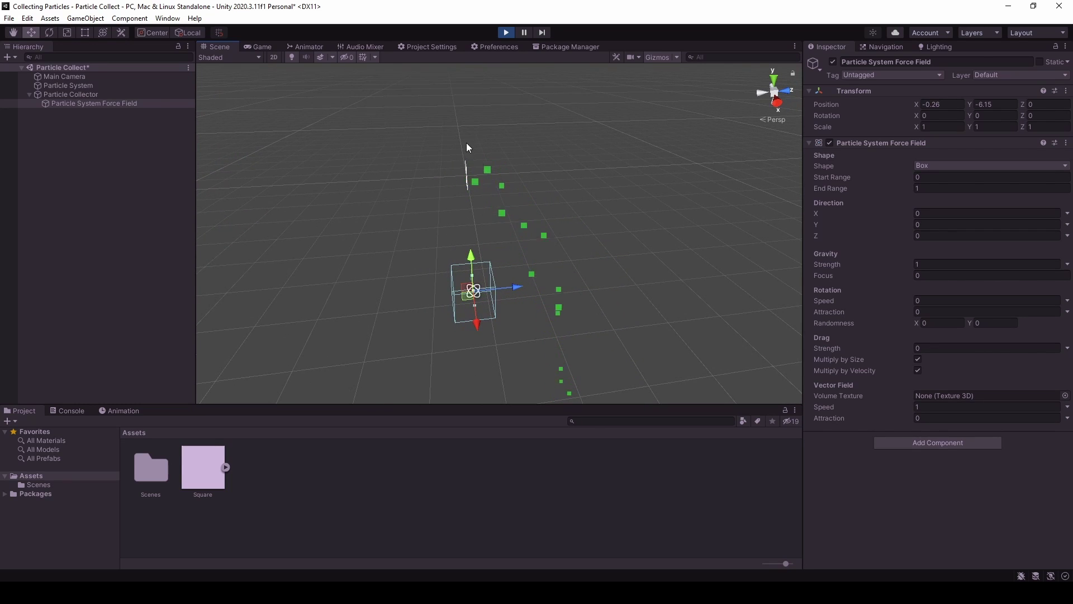
{"action": "left_click_drag", "start_coordinate": [478, 220], "coordinate": [586, 312], "text": "alt"}
{"action": "key", "text": "t"}
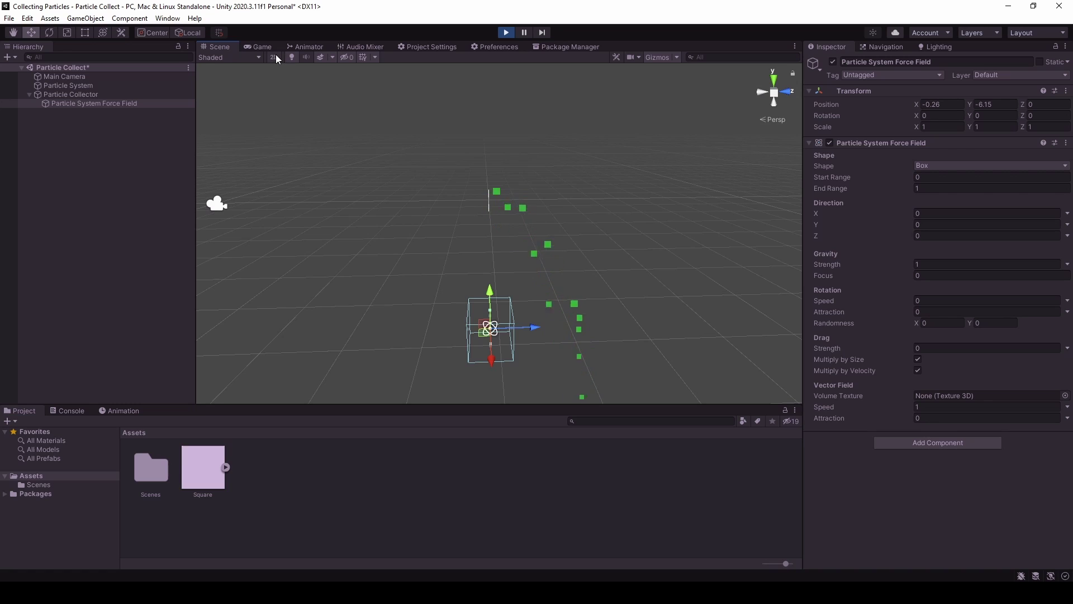
{"action": "left_click", "coordinate": [274, 57]}
{"action": "left_click", "coordinate": [76, 89]}
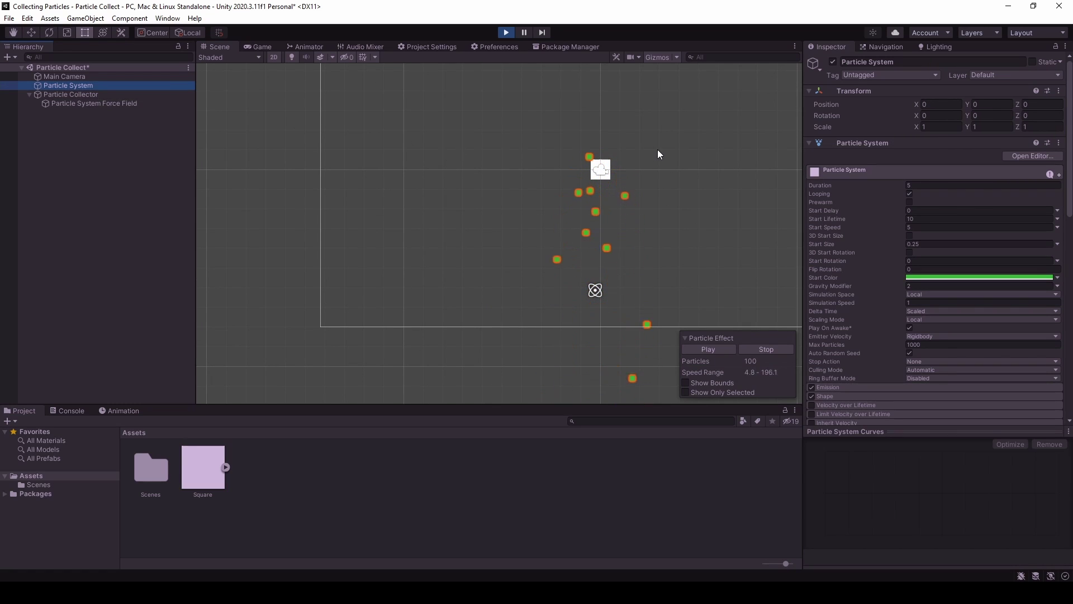
Change the Particle System's Shape from Cone to Circle, checking the emitter in 3D before returning to 2D.
{"action": "scroll", "coordinate": [877, 208], "scroll_direction": "down", "scroll_amount": 5}
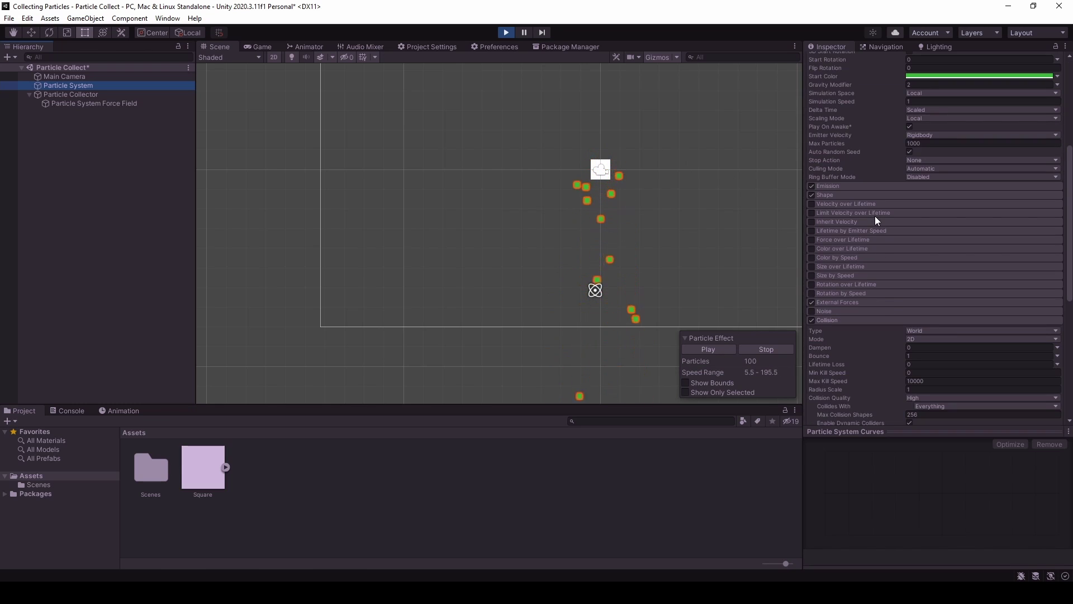
{"action": "left_click", "coordinate": [831, 196]}
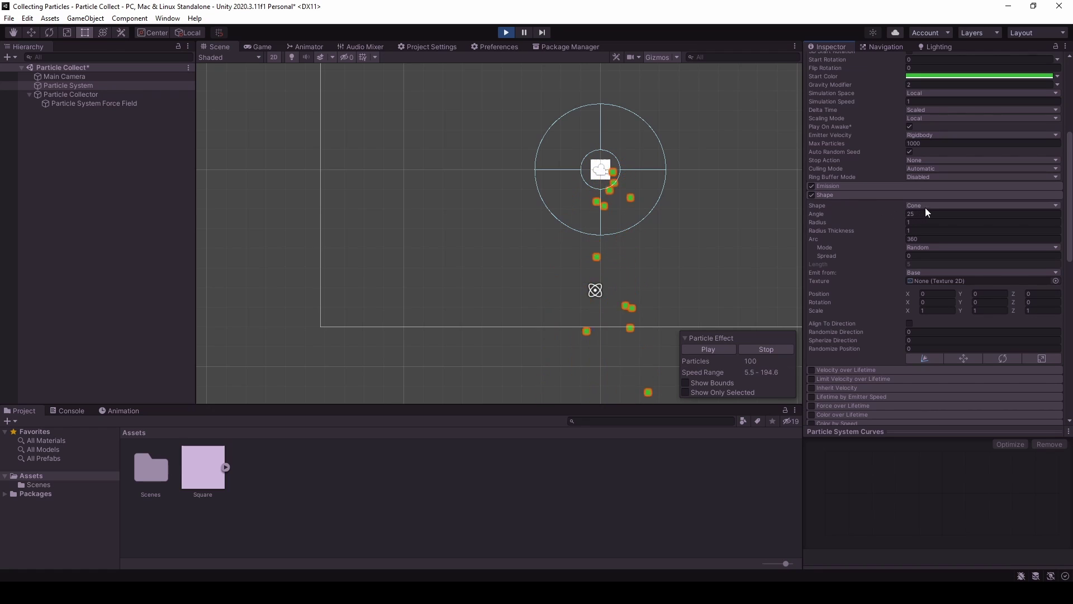
{"action": "left_click", "coordinate": [273, 57]}
{"action": "left_click_drag", "start_coordinate": [525, 173], "coordinate": [554, 227], "text": "alt"}
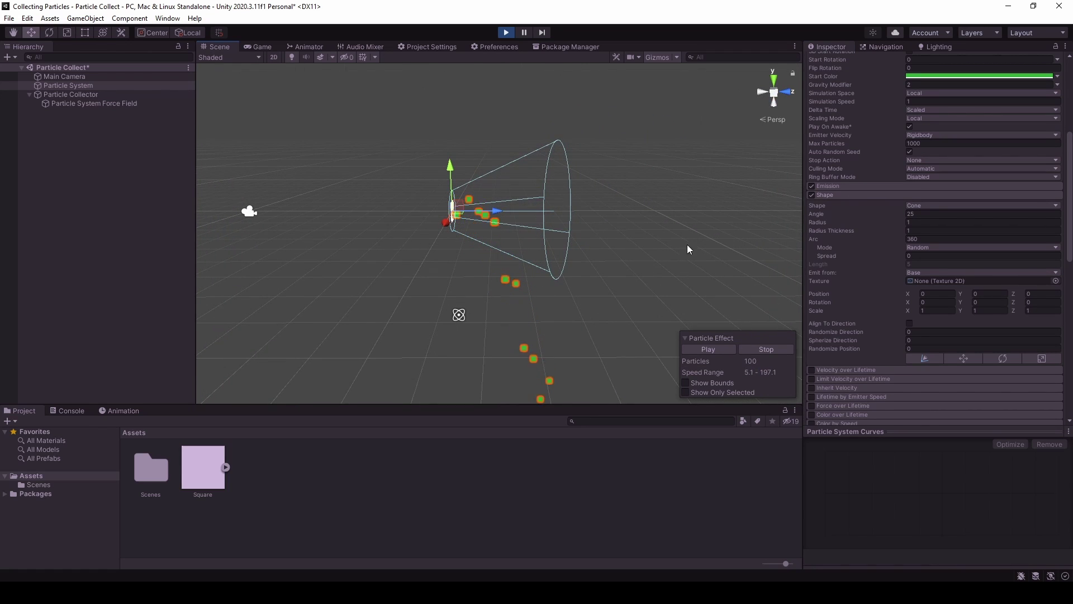
{"action": "left_click_drag", "start_coordinate": [582, 227], "coordinate": [596, 235], "text": "alt"}
{"action": "left_click", "coordinate": [931, 206]}
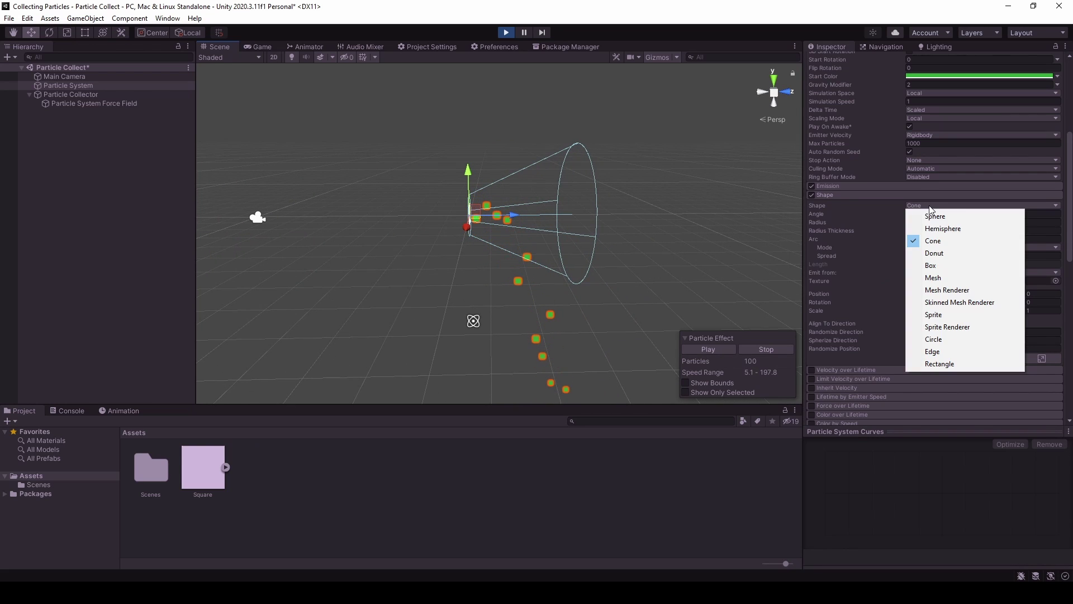
{"action": "left_click", "coordinate": [937, 340]}
{"action": "mouse_move", "coordinate": [630, 292]}
{"action": "left_mouse_down", "text": "alt"}
{"action": "mouse_move", "coordinate": [619, 285]}
{"action": "mouse_move", "coordinate": [617, 325]}
{"action": "mouse_move", "coordinate": [618, 307]}
{"action": "left_mouse_up", "text": "alt"}
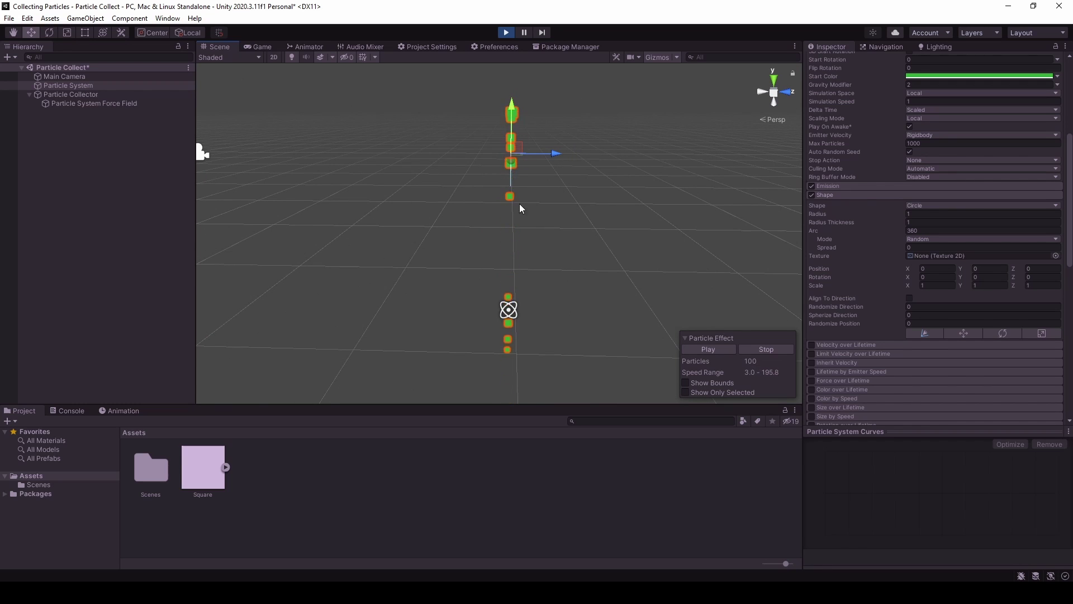
{"action": "left_click_drag", "start_coordinate": [520, 208], "coordinate": [750, 196], "text": "alt"}
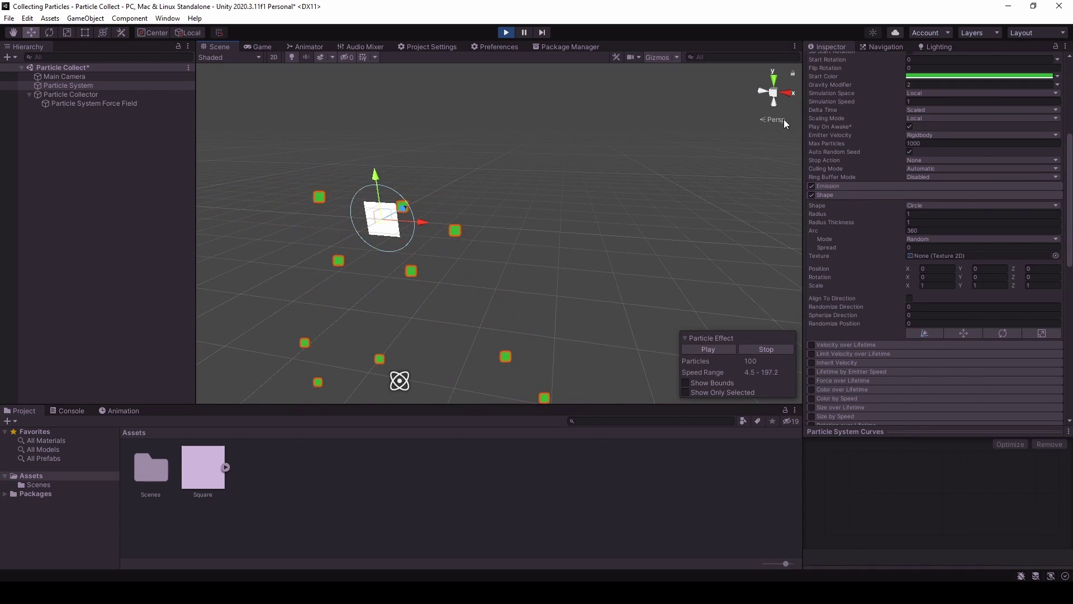
{"action": "left_click_drag", "start_coordinate": [690, 175], "coordinate": [594, 192], "text": "alt"}
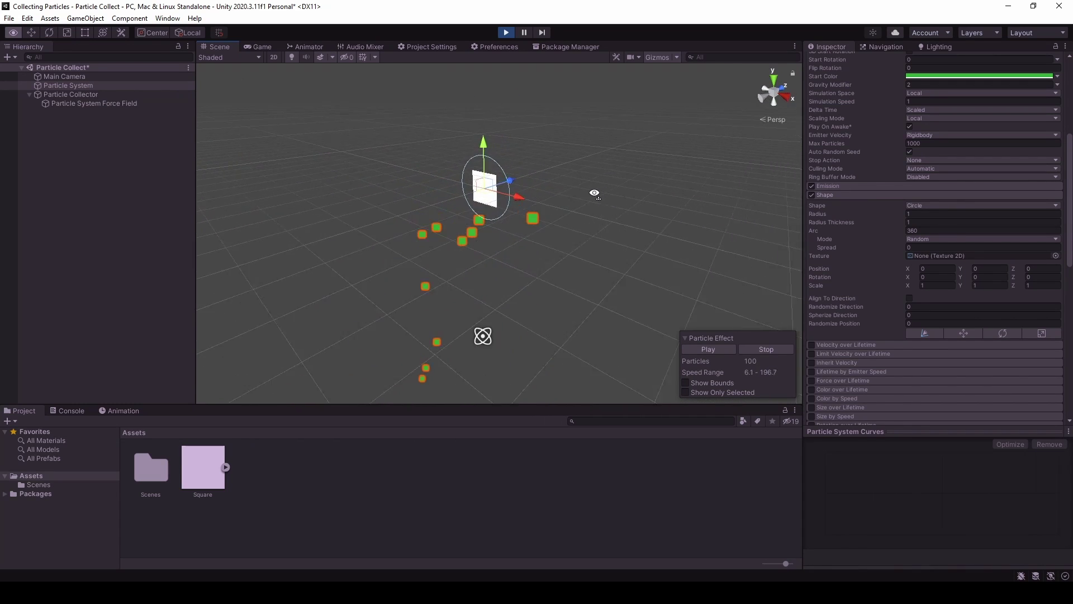
{"action": "left_click", "coordinate": [274, 57]}
Reset the Particle System Force Field's Transform so it sits at the collector's centre.
{"action": "key", "text": "t"}
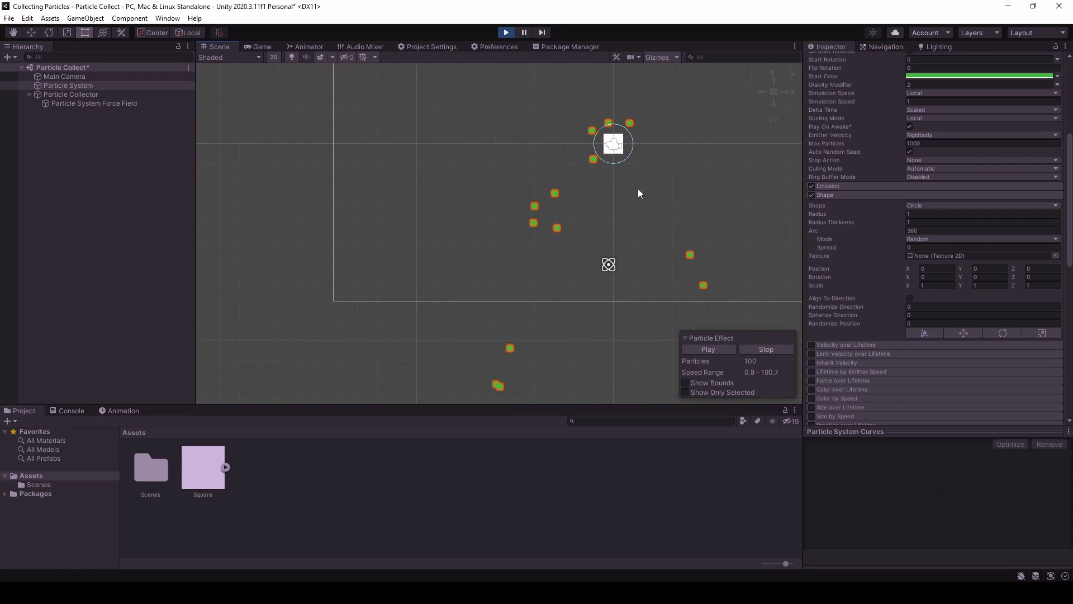
{"action": "key", "text": "f"}
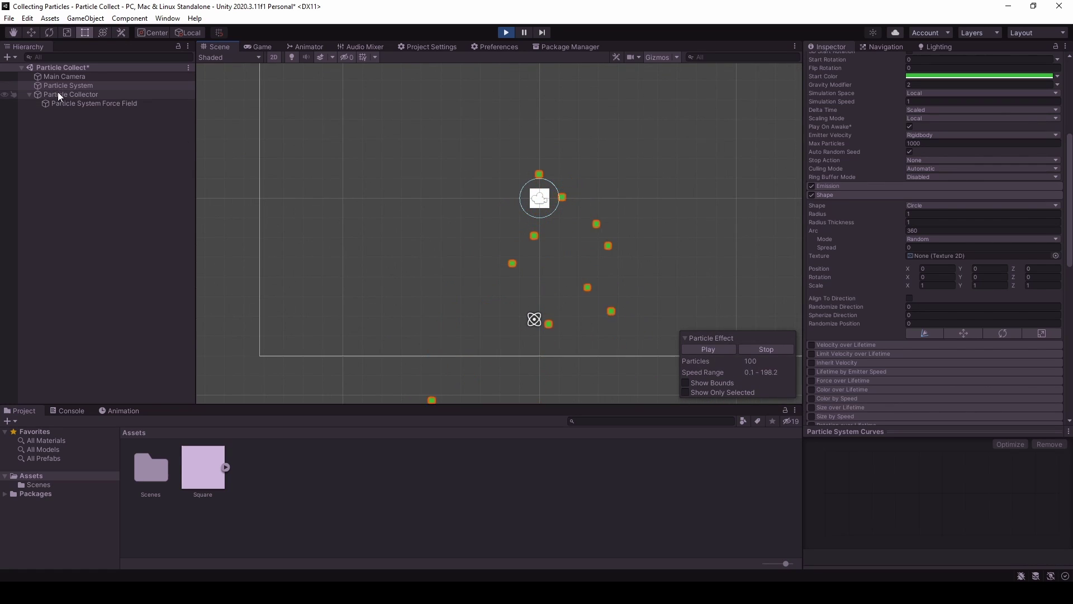
{"action": "left_click", "coordinate": [71, 104]}
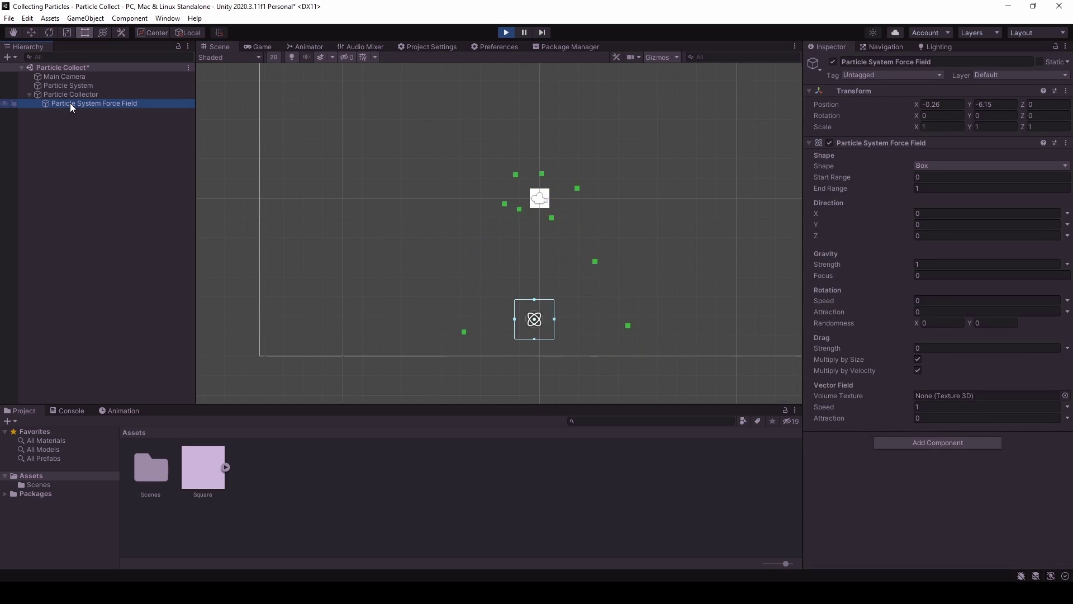
{"action": "left_click", "coordinate": [75, 95]}
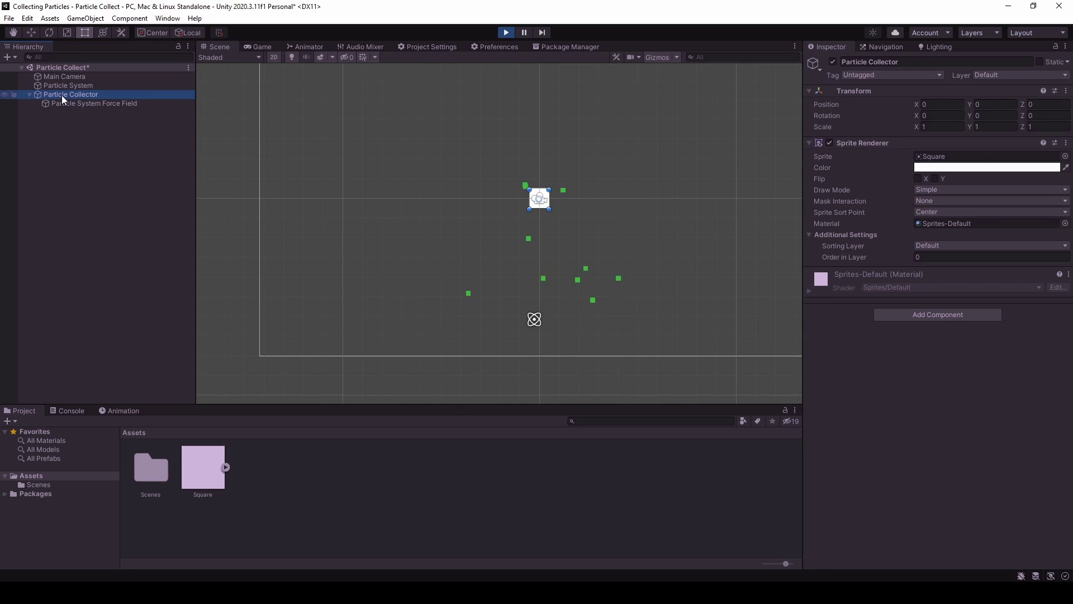
{"action": "left_click", "coordinate": [61, 102]}
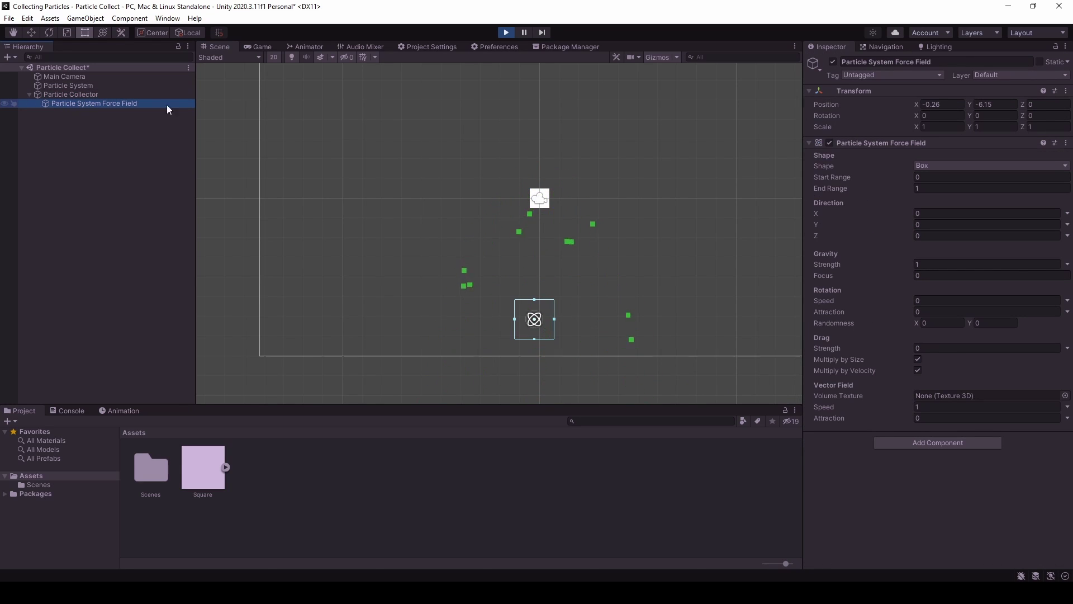
{"action": "right_click", "coordinate": [901, 91]}
{"action": "left_click", "coordinate": [917, 95]}
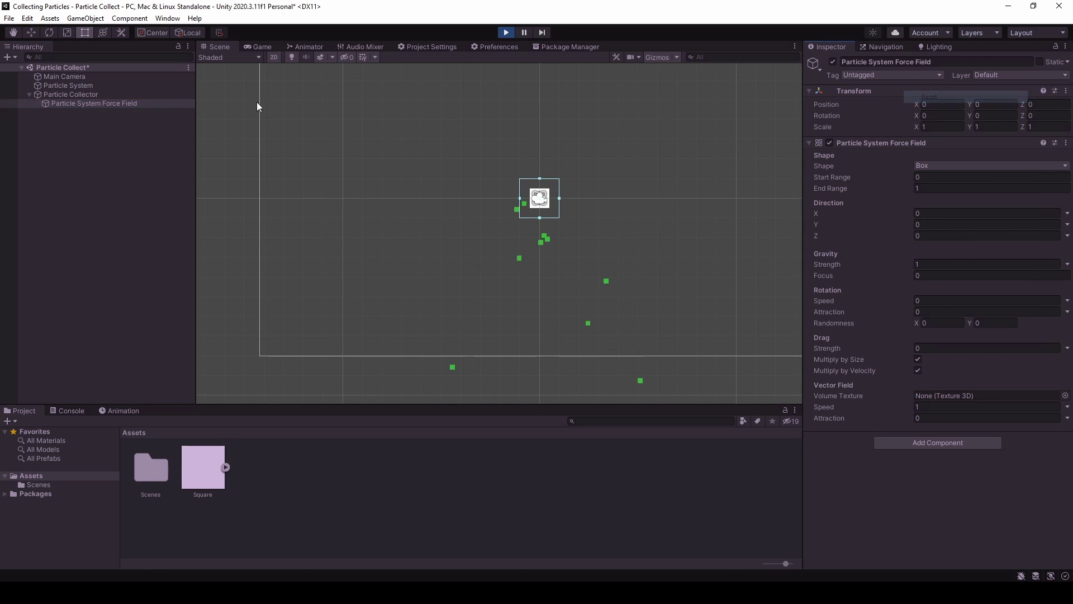
Drag the Particle Collector down-left to about X -5.64, Y -6.04.
{"action": "left_click", "coordinate": [61, 95]}
{"action": "key", "text": "w"}
{"action": "left_click_drag", "start_coordinate": [546, 200], "coordinate": [430, 322]}
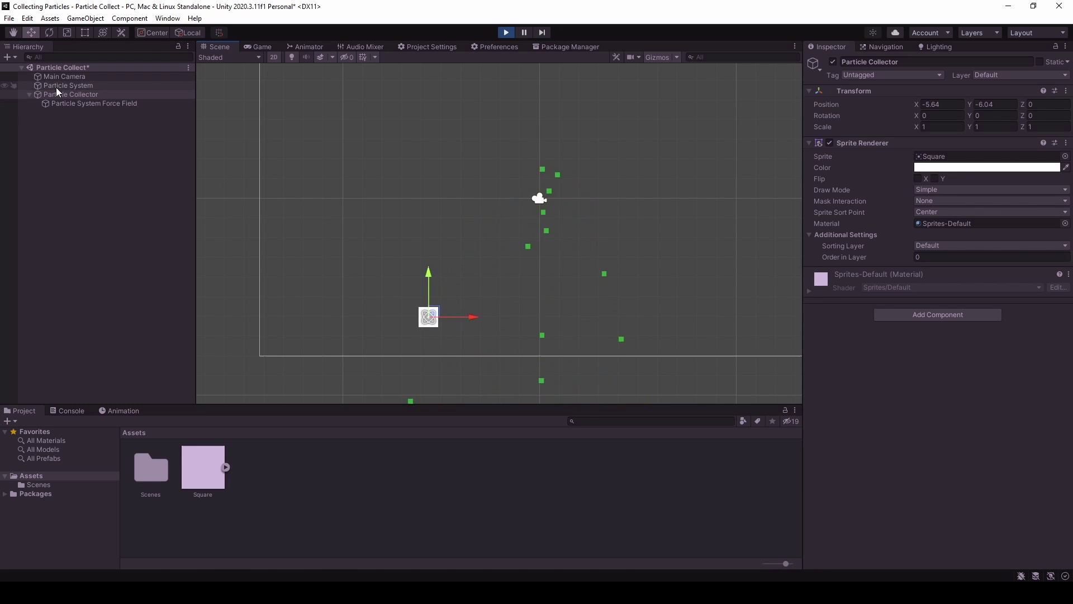
Raise the force field's Gravity Strength to 5.38.
{"action": "left_click", "coordinate": [68, 104]}
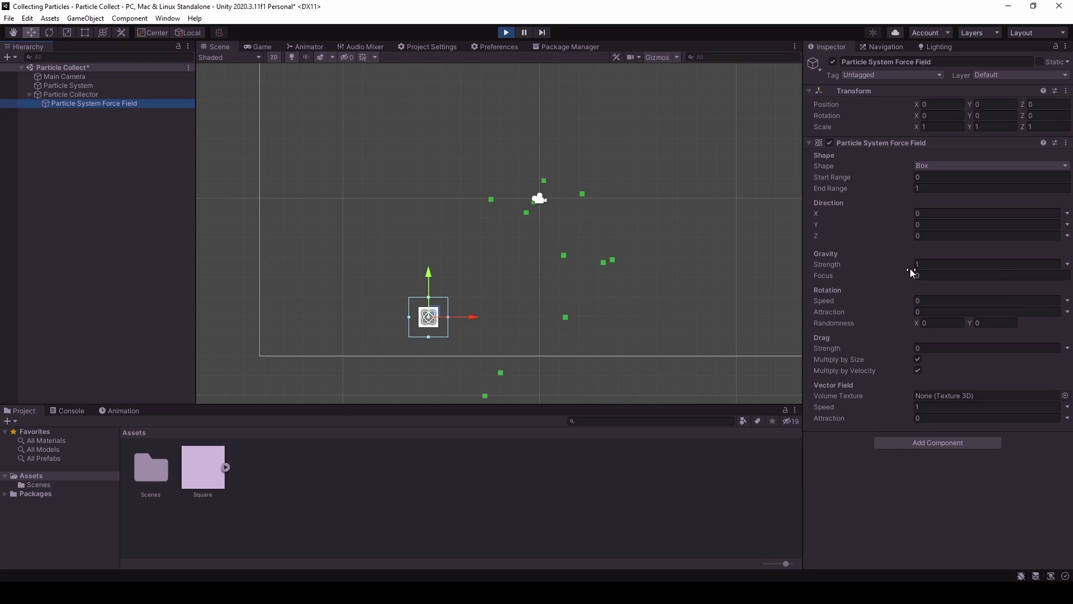
{"action": "left_click", "coordinate": [890, 264]}
{"action": "left_click_drag", "start_coordinate": [890, 264], "coordinate": [971, 266]}
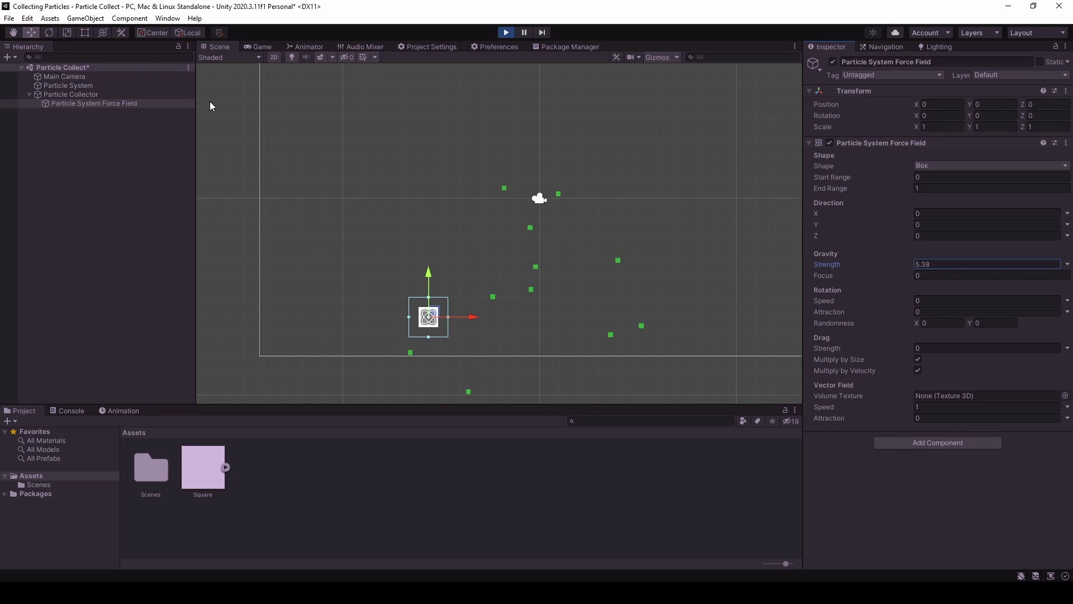
Move the Particle Collector up-right to about X -2.9, Y -4.7, then reselect the force field.
{"action": "left_click", "coordinate": [105, 95]}
{"action": "left_click_drag", "start_coordinate": [431, 313], "coordinate": [487, 287]}
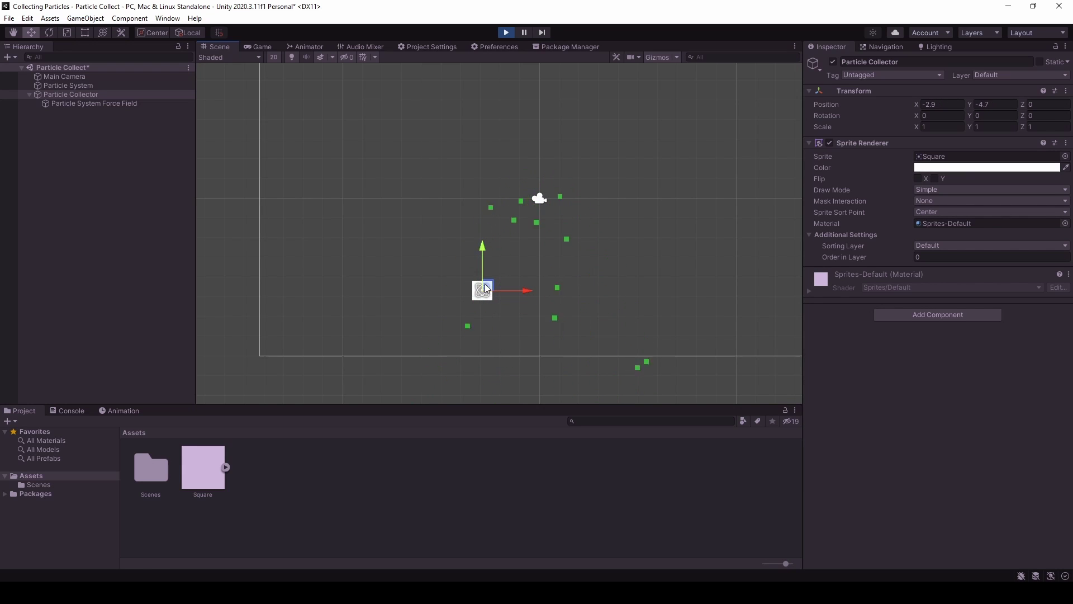
{"action": "left_click", "coordinate": [123, 104]}
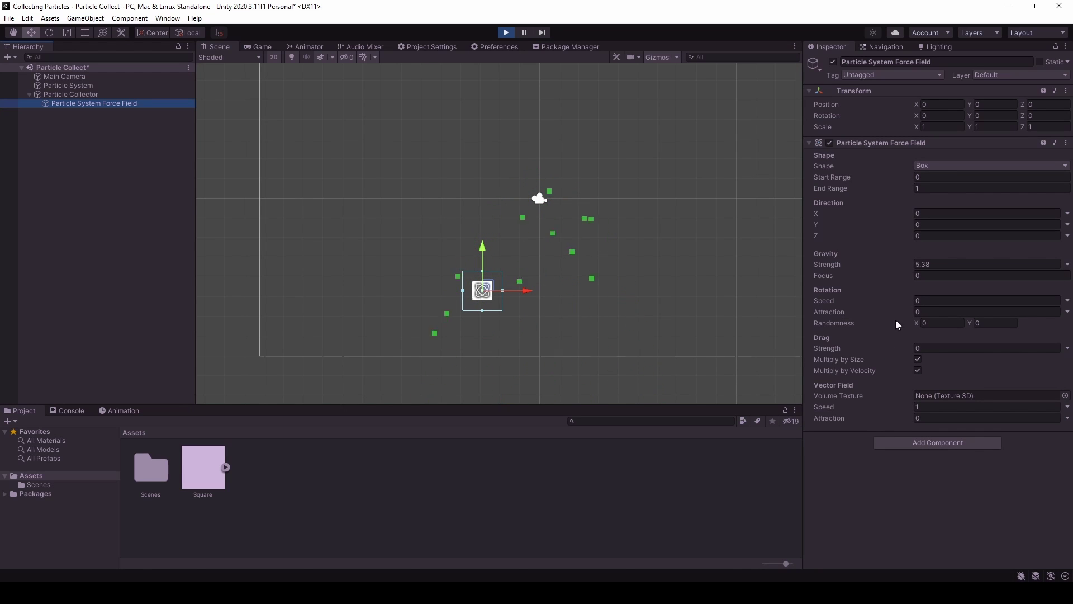
Adjust the force field ranges: Start Range 2.01 and End Range 1.
{"action": "left_click_drag", "start_coordinate": [881, 190], "coordinate": [912, 190]}
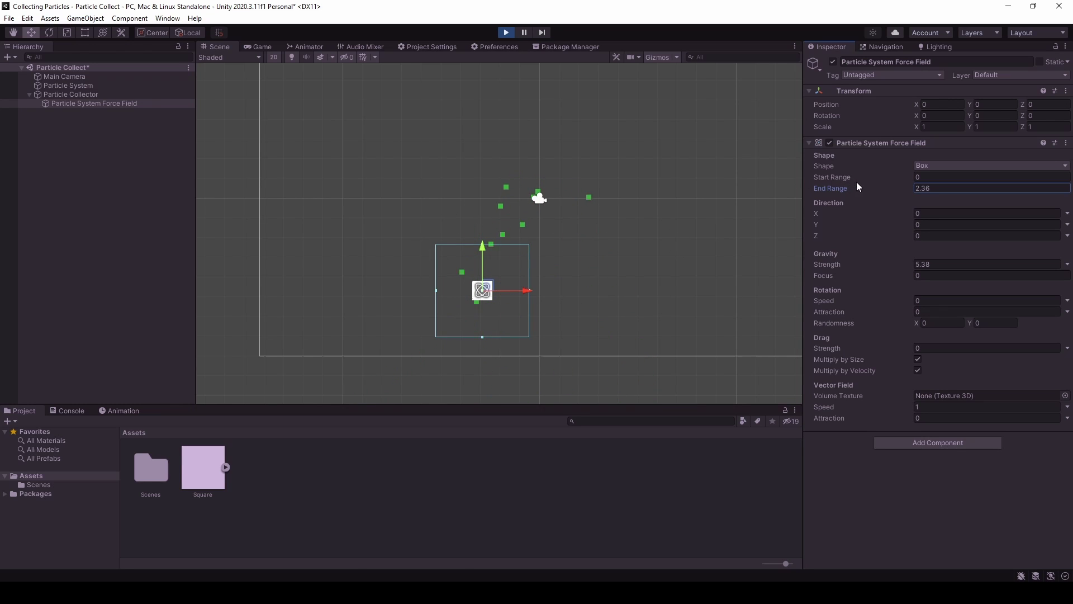
{"action": "left_click_drag", "start_coordinate": [862, 178], "coordinate": [836, 180]}
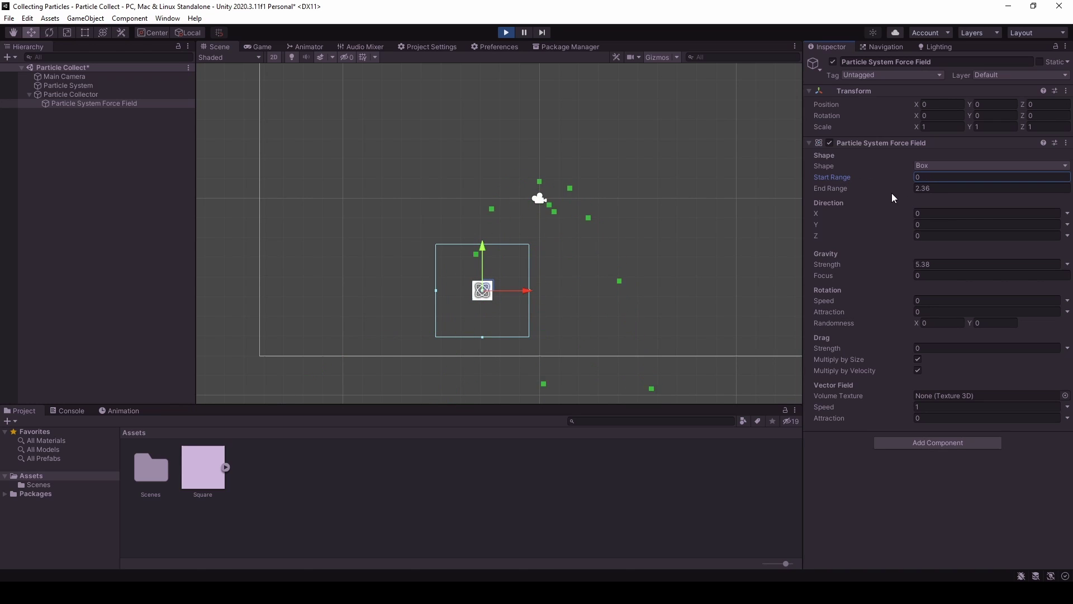
{"action": "left_click", "coordinate": [927, 188]}
{"action": "type", "text": "1"}
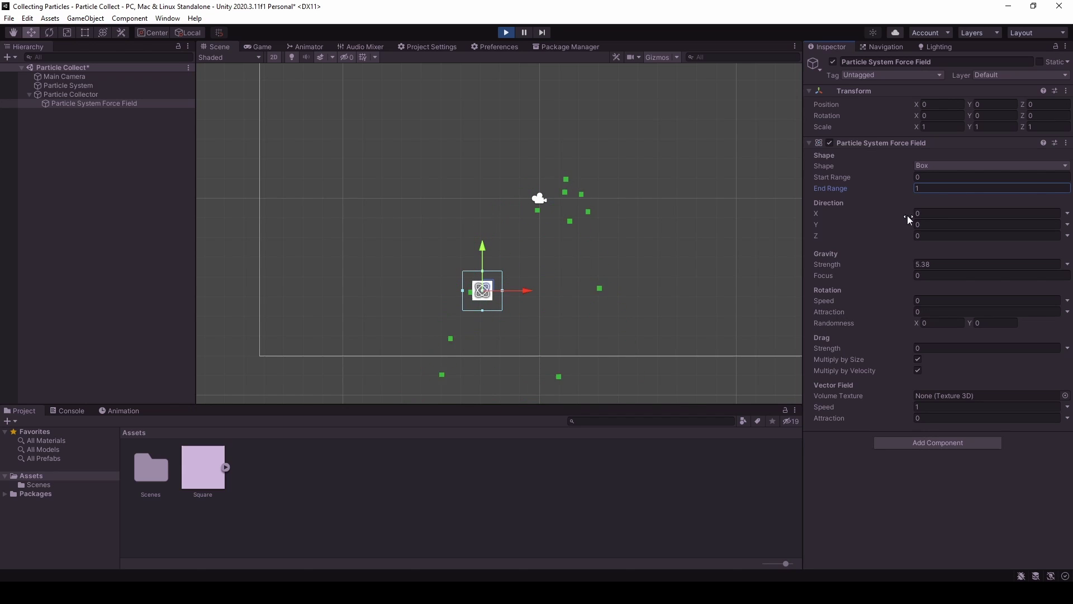
Check the force field's Gravity Strength and adjust Rotation Speed and Rotation Attraction.
{"action": "left_click", "coordinate": [949, 264]}
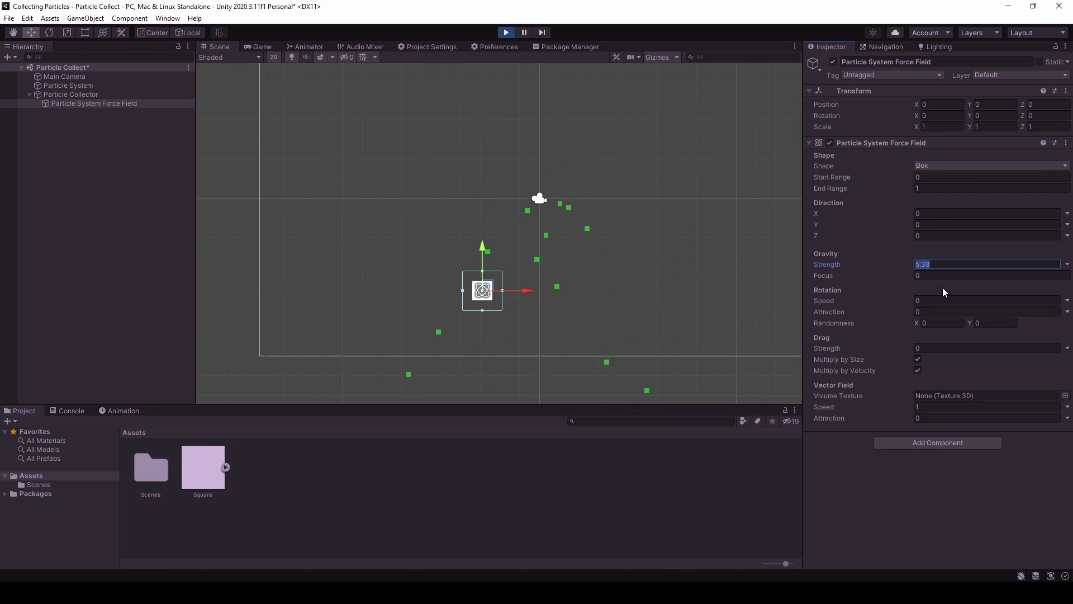
{"action": "left_click_drag", "start_coordinate": [897, 300], "coordinate": [951, 301]}
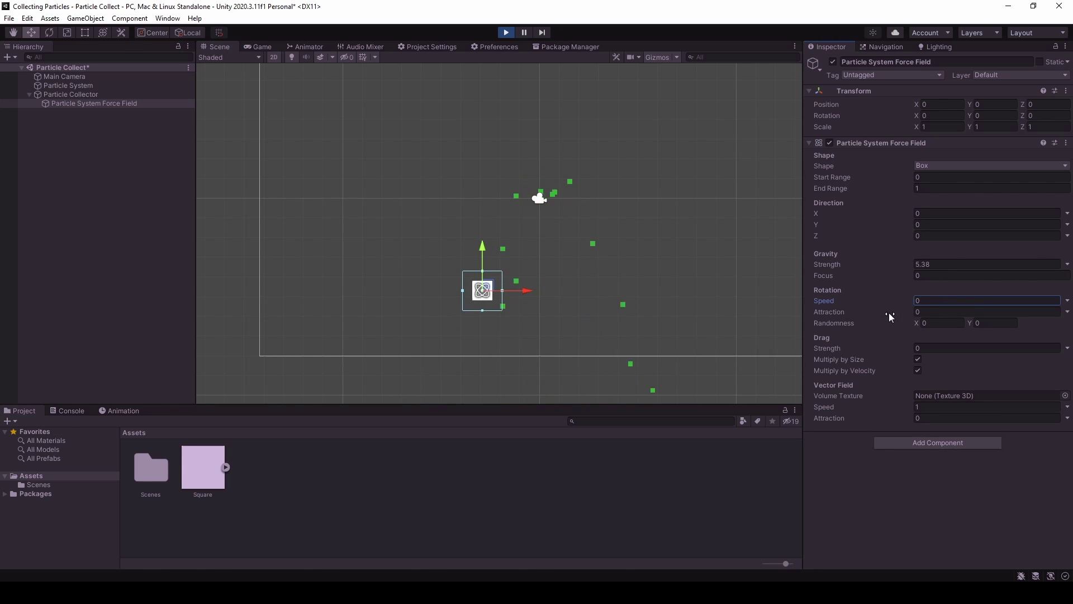
{"action": "left_click_drag", "start_coordinate": [889, 313], "coordinate": [914, 311]}
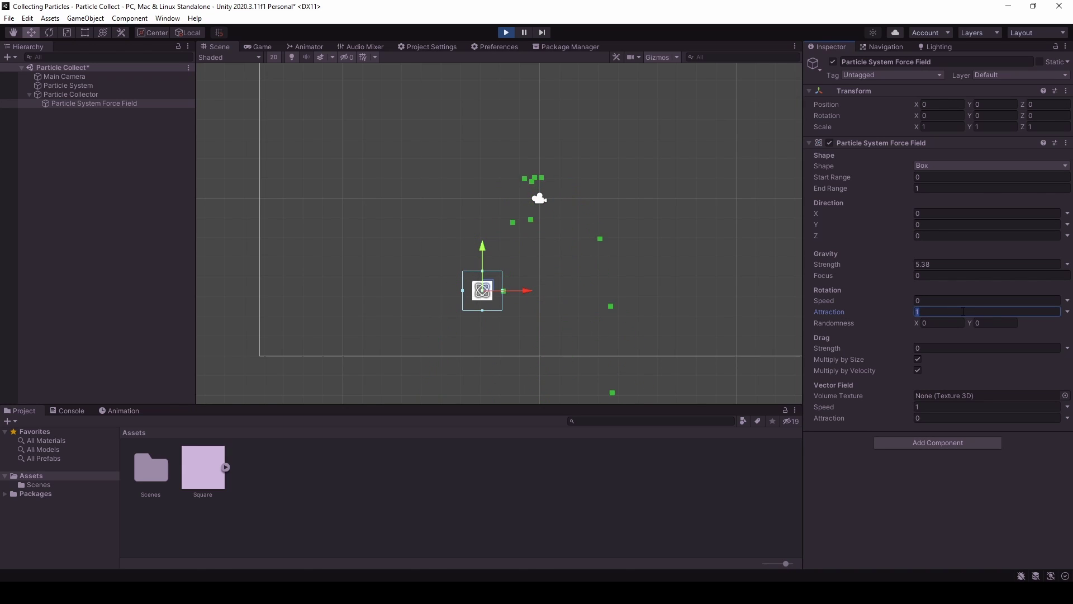
Test several drag strengths, then set Drag Strength and Gravity Strength both to 6.
{"action": "left_click", "coordinate": [897, 347]}
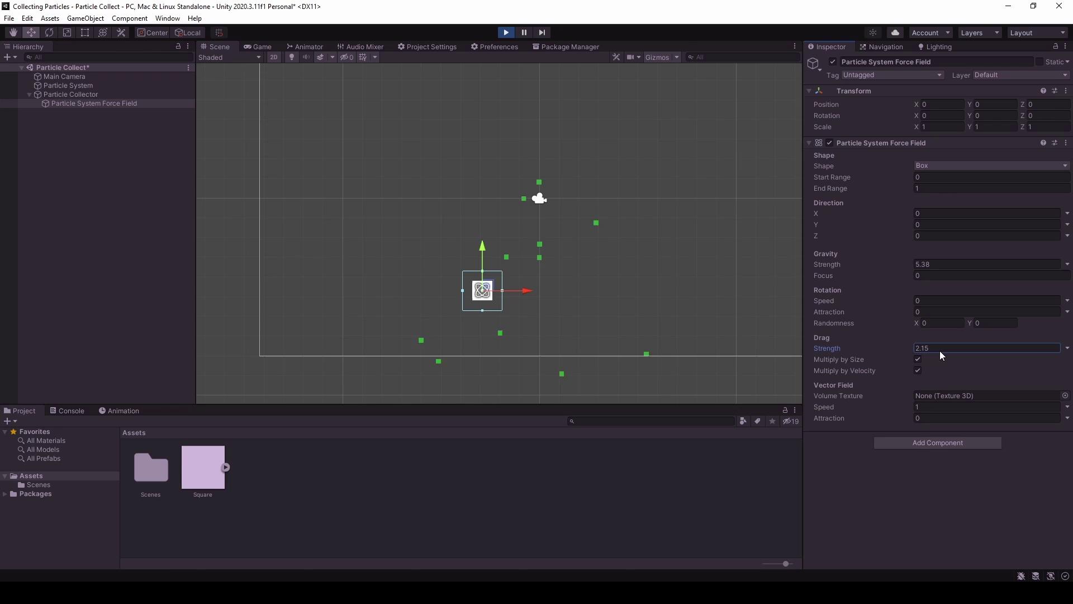
{"action": "left_click_drag", "start_coordinate": [947, 350], "coordinate": [994, 351]}
{"action": "left_click_drag", "start_coordinate": [849, 354], "coordinate": [951, 357]}
{"action": "left_click_drag", "start_coordinate": [1035, 355], "coordinate": [916, 347]}
{"action": "type", "text": "5"}
{"action": "key", "text": "BackSpace"}
{"action": "type", "text": "6"}
{"action": "left_click", "coordinate": [973, 264]}
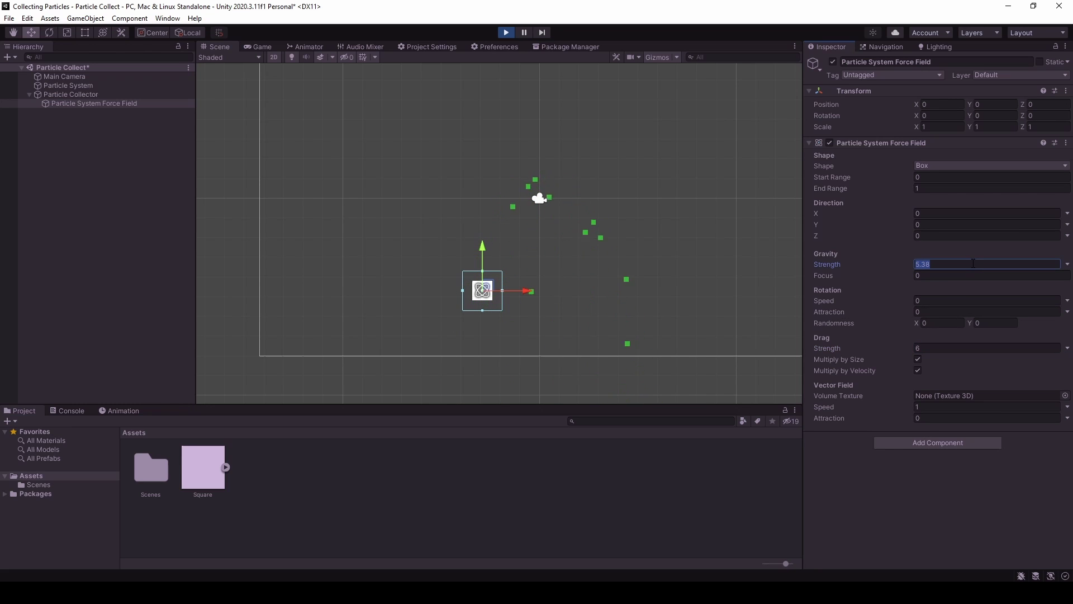
{"action": "type", "text": "6"}
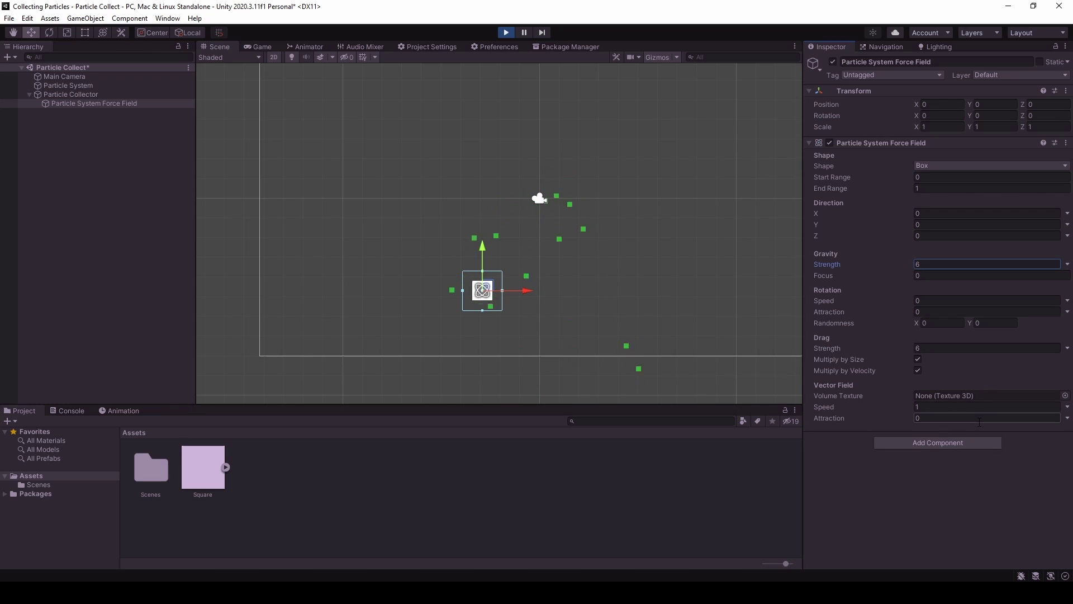
Copy the force field component's play-mode values, stop play, and paste them back.
{"action": "right_click", "coordinate": [868, 144]}
{"action": "left_click", "coordinate": [907, 230]}
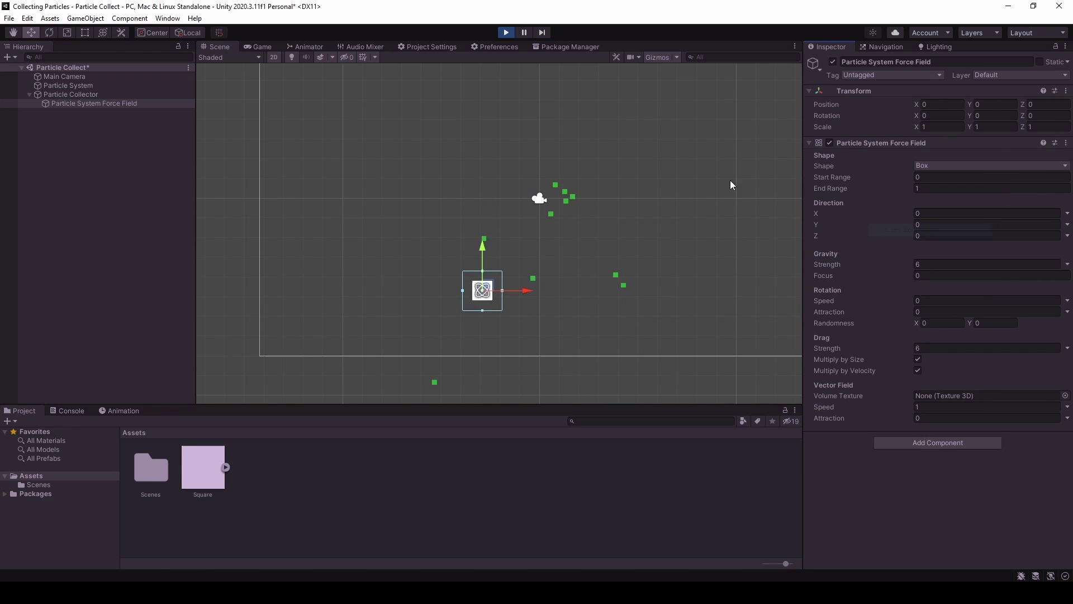
{"action": "left_click", "coordinate": [506, 32]}
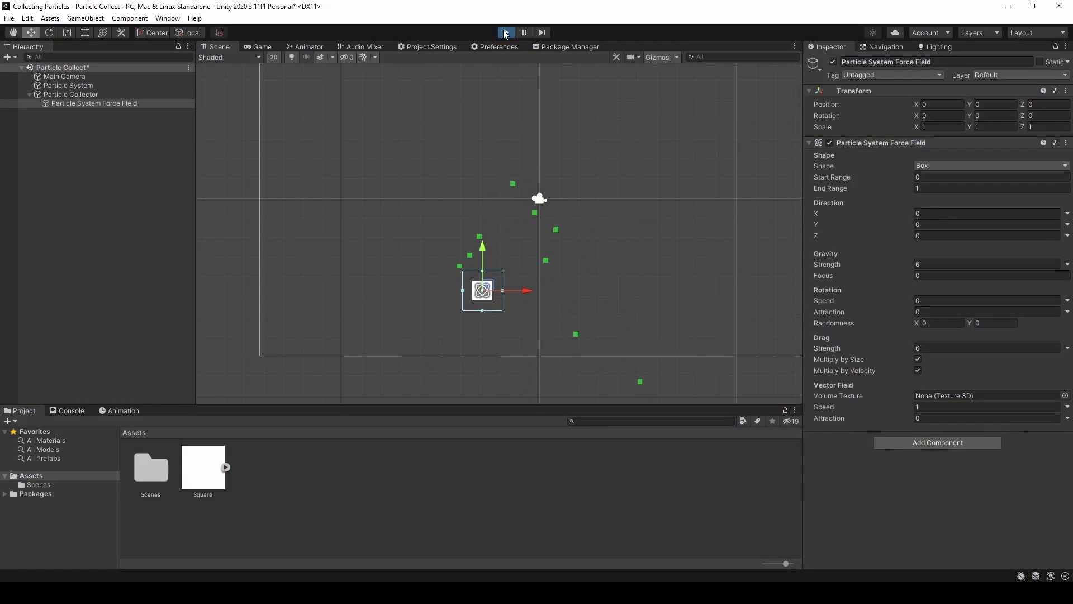
{"action": "right_click", "coordinate": [883, 147]}
{"action": "left_click", "coordinate": [923, 254]}
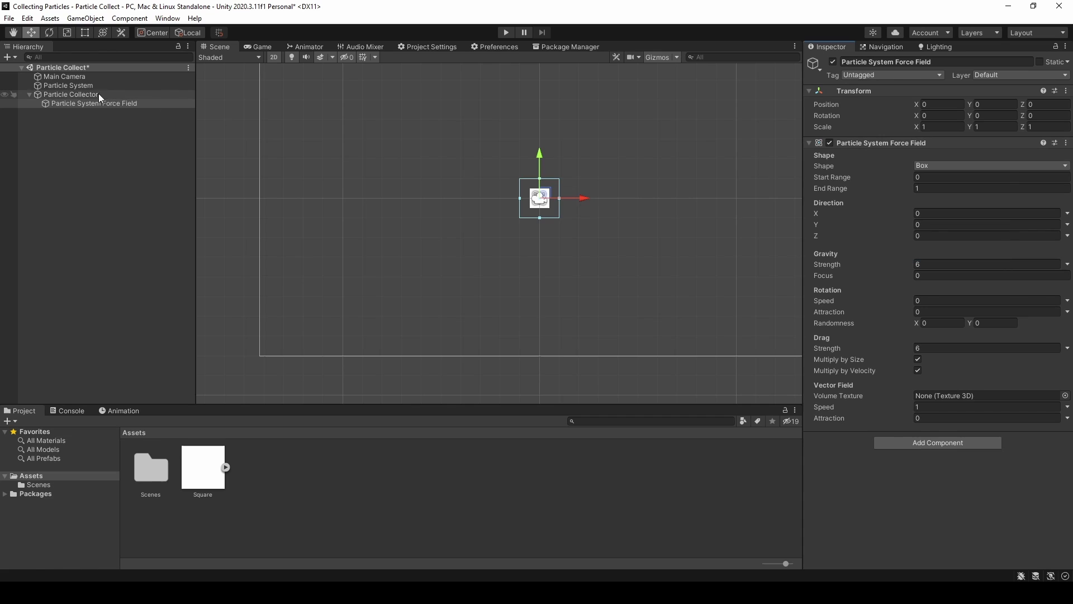
Set the Particle System's emitter Shape to Circle.
{"action": "left_click", "coordinate": [65, 86]}
{"action": "scroll", "coordinate": [852, 209], "scroll_direction": "down", "scroll_amount": 4}
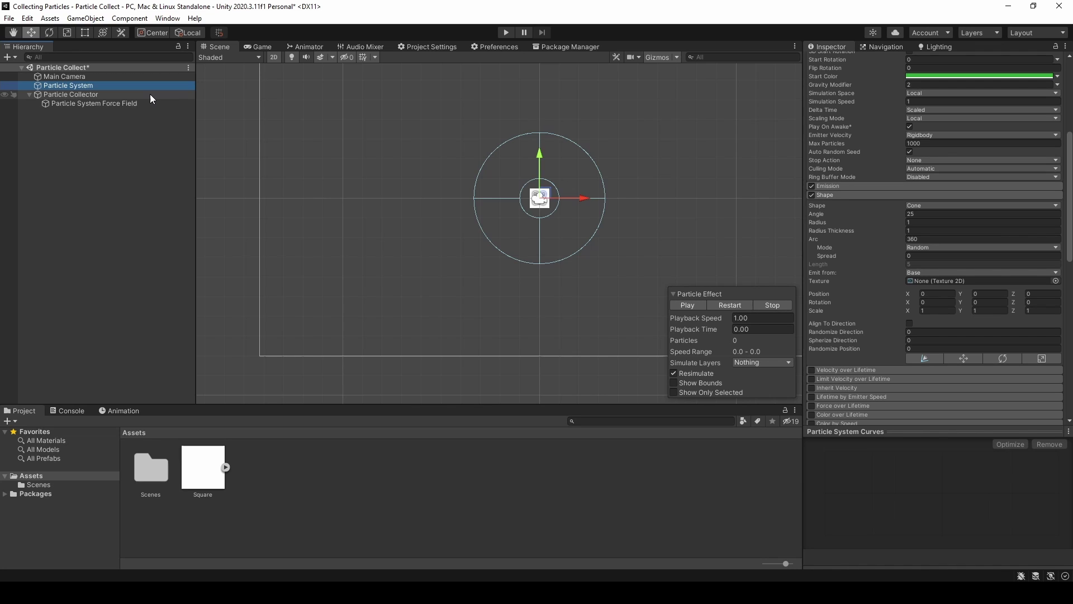
{"action": "left_click", "coordinate": [927, 206]}
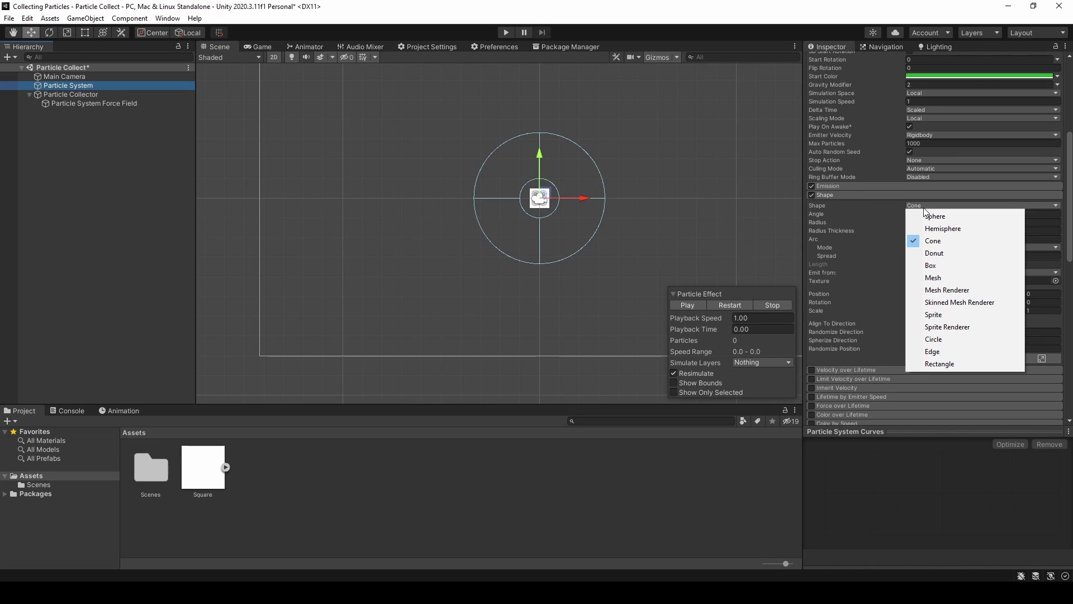
{"action": "left_click", "coordinate": [937, 339]}
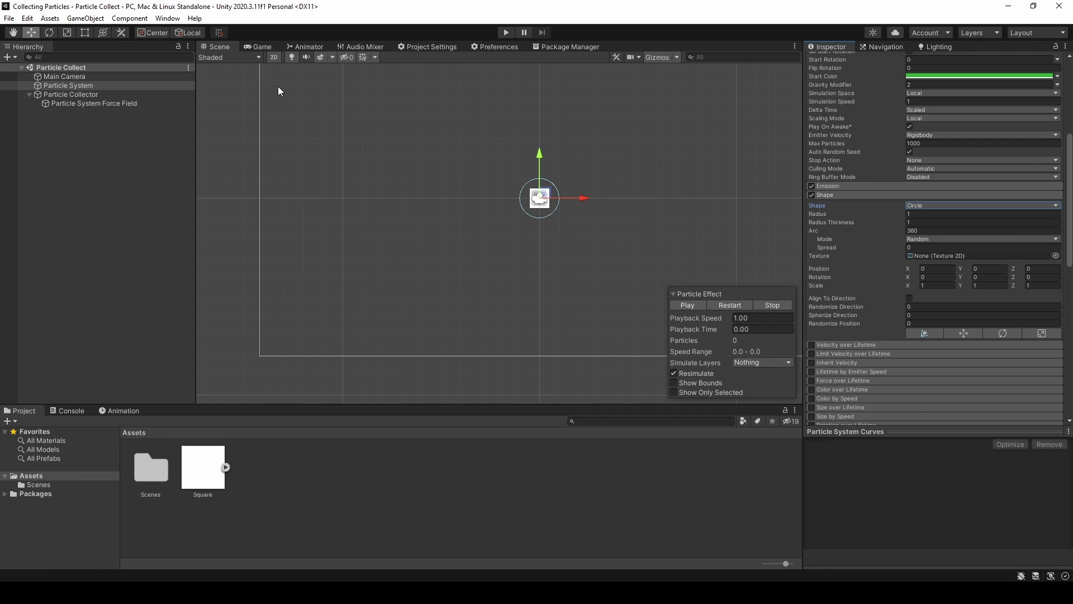
Collapse the Particle System's Shape module and select the force field object.
{"action": "scroll", "coordinate": [373, 112], "scroll_direction": "down", "scroll_amount": 2}
{"action": "middle_click_drag", "start_coordinate": [541, 128], "coordinate": [525, 169]}
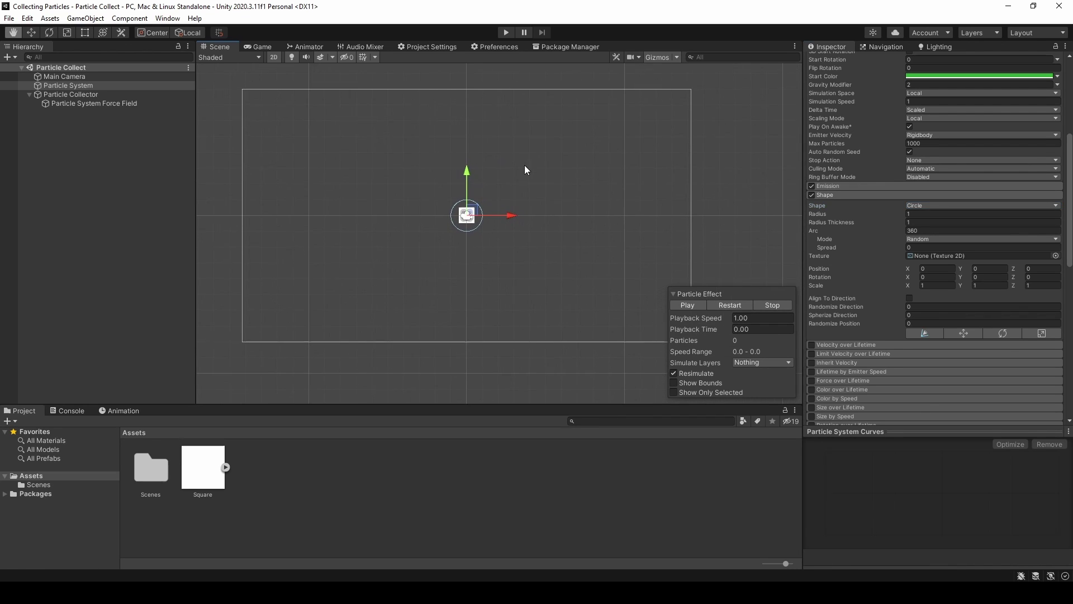
{"action": "left_click", "coordinate": [845, 194]}
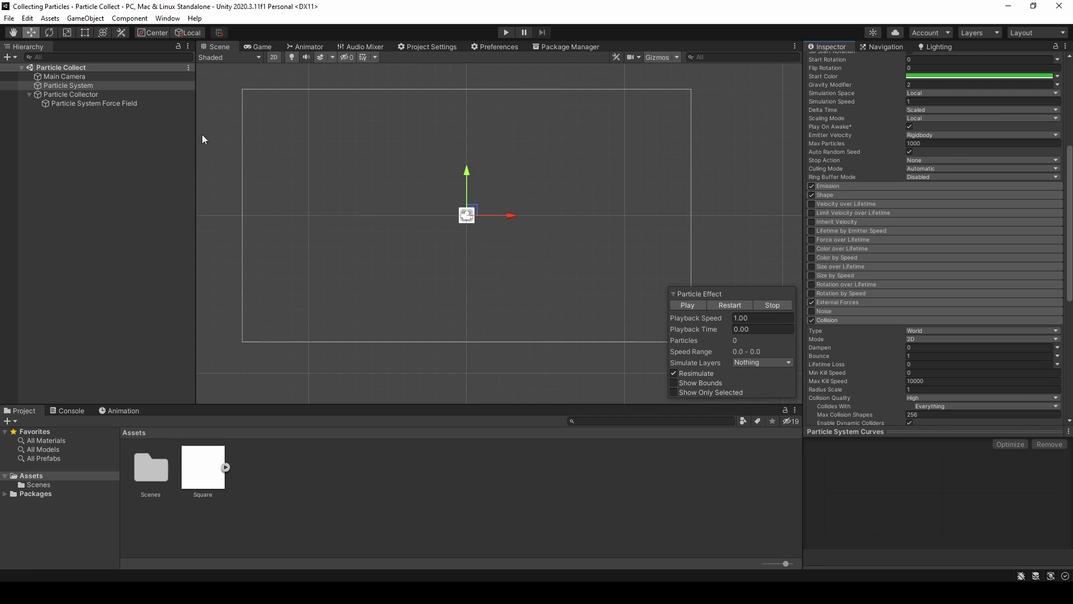
{"action": "left_click", "coordinate": [108, 202]}
{"action": "left_click", "coordinate": [80, 103]}
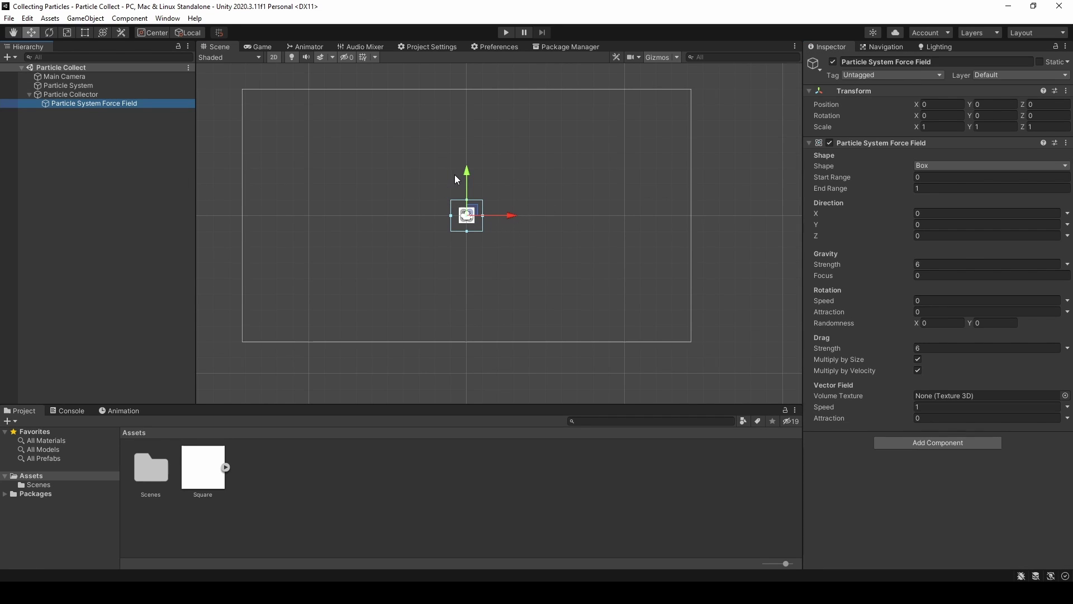
{"action": "scroll", "coordinate": [482, 218], "scroll_direction": "up", "scroll_amount": 2}
Add a Box Collider 2D to the Particle Collector and enable Is Trigger.
{"action": "left_click", "coordinate": [162, 95]}
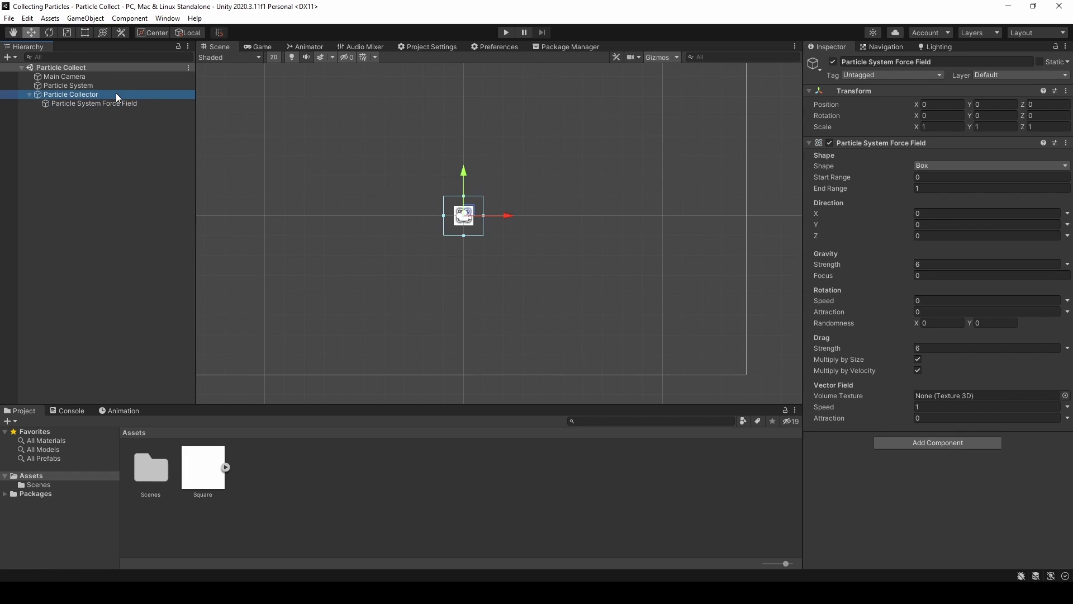
{"action": "scroll", "coordinate": [445, 231], "scroll_direction": "up", "scroll_amount": 1}
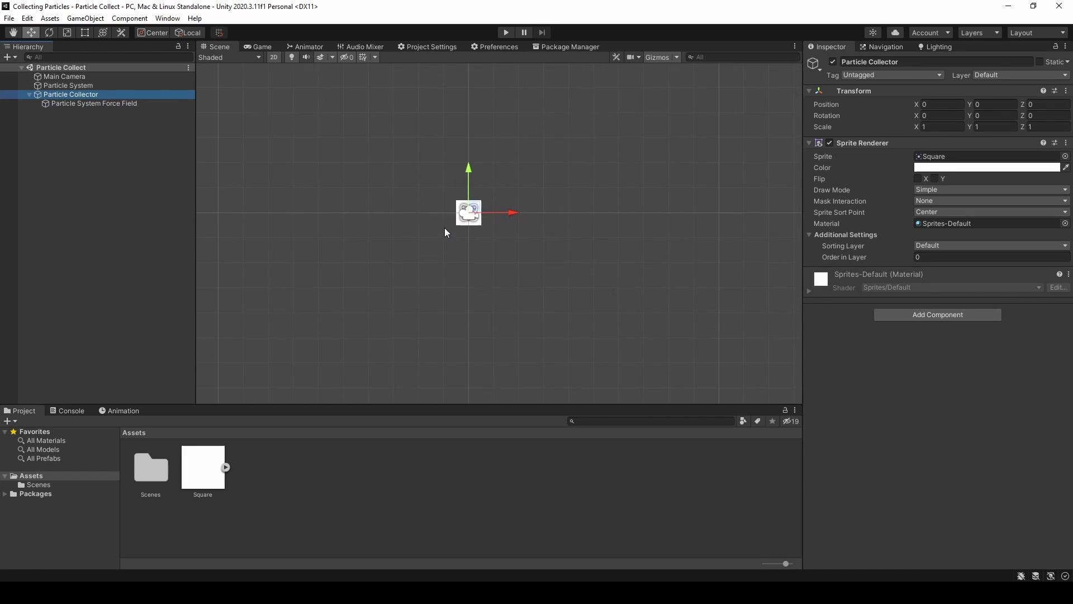
{"action": "left_click", "coordinate": [902, 317]}
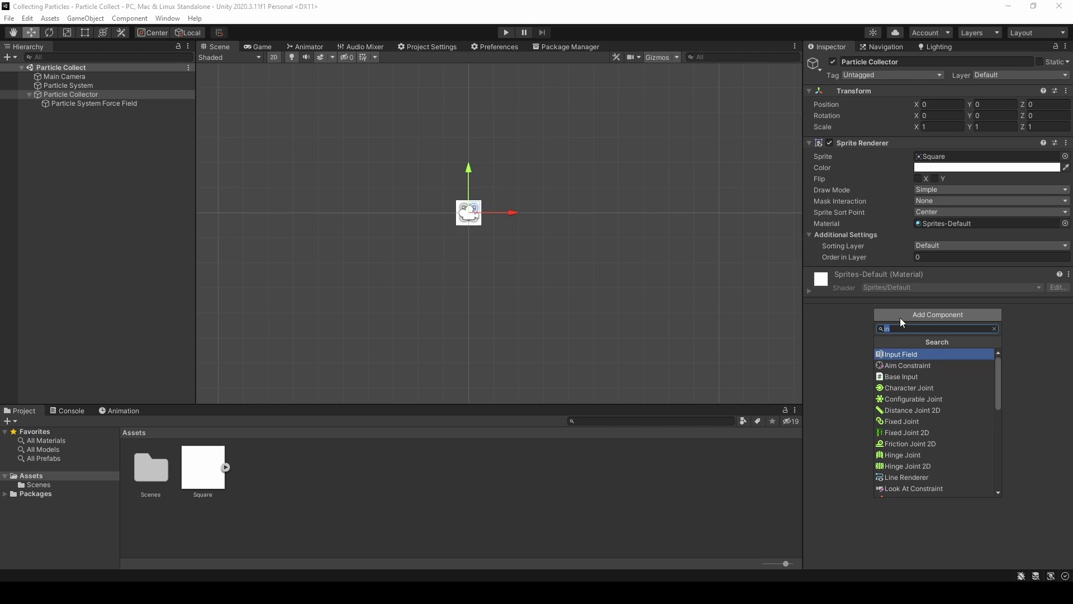
{"action": "type", "text": "box"}
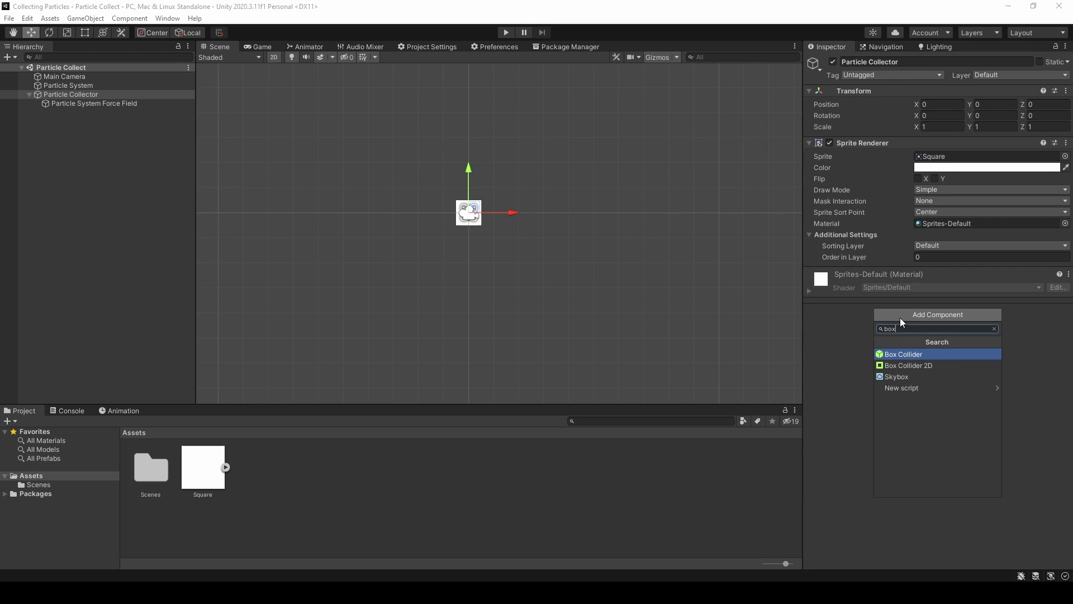
{"action": "key", "text": "Down"}
{"action": "key", "text": "Return"}
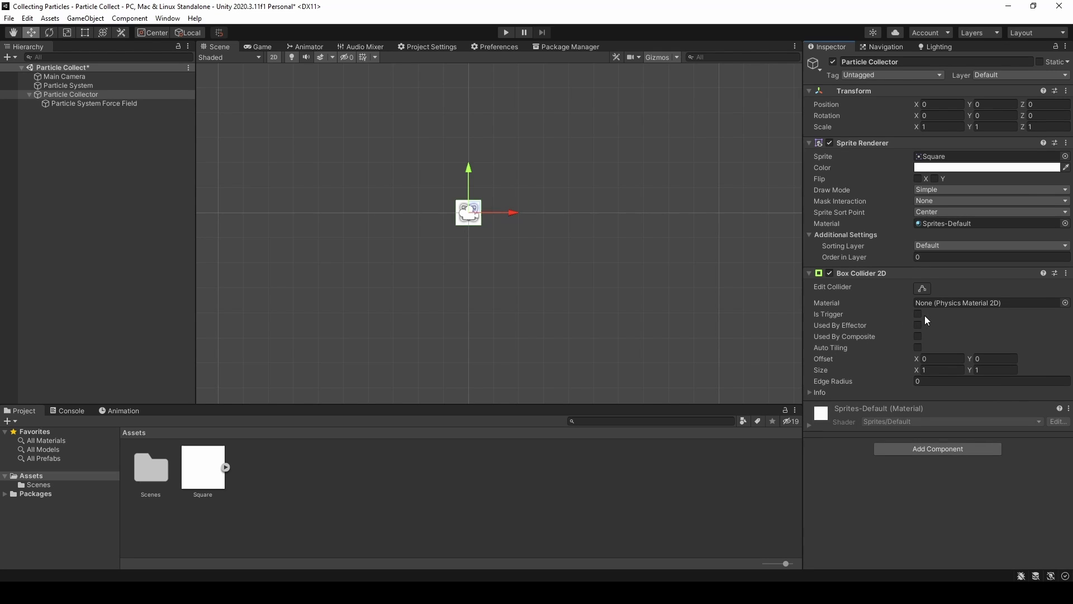
{"action": "left_click", "coordinate": [918, 315]}
Create a new C# script in Assets named ParticleCollector.
{"action": "right_click", "coordinate": [322, 464]}
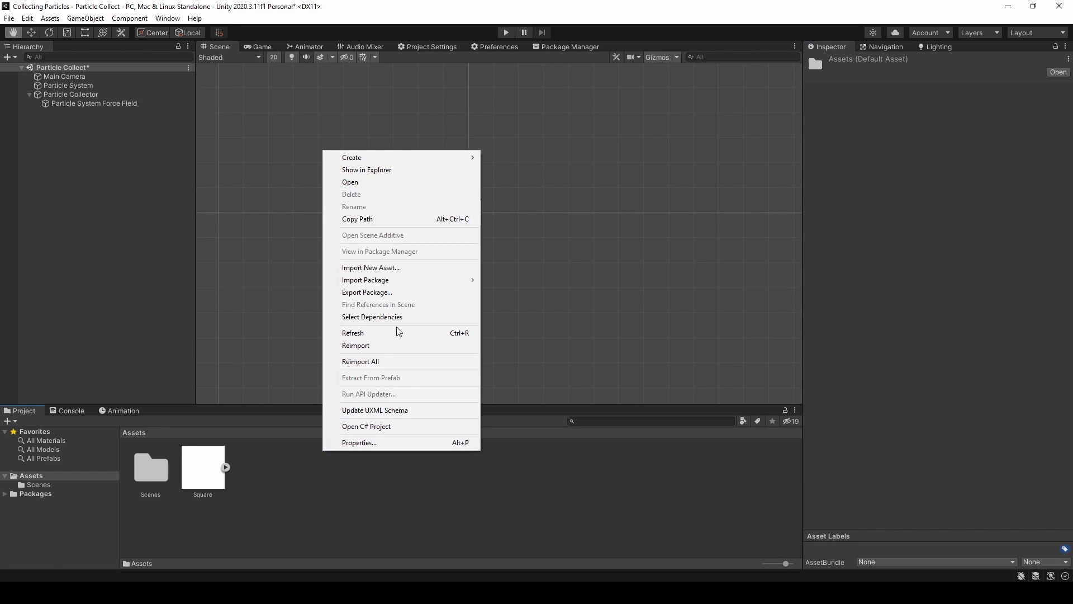
{"action": "mouse_move", "coordinate": [399, 157]}
{"action": "left_click", "coordinate": [521, 173]}
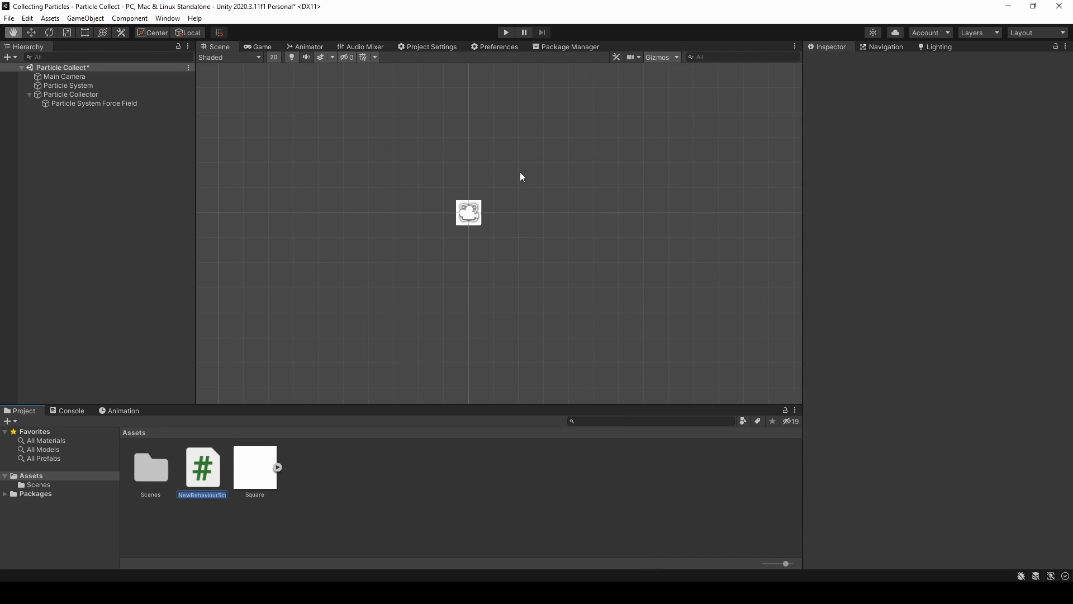
{"action": "type", "text": "Parti"}
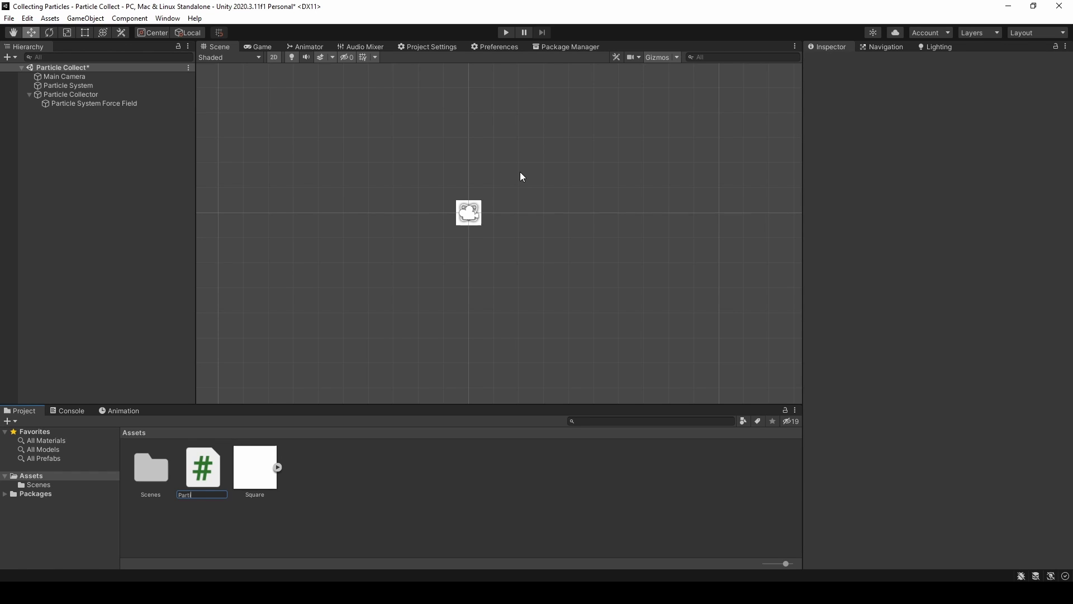
{"action": "type", "text": "cleCollector"}
{"action": "key", "text": "Return"}
{"action": "key", "text": "Return"}
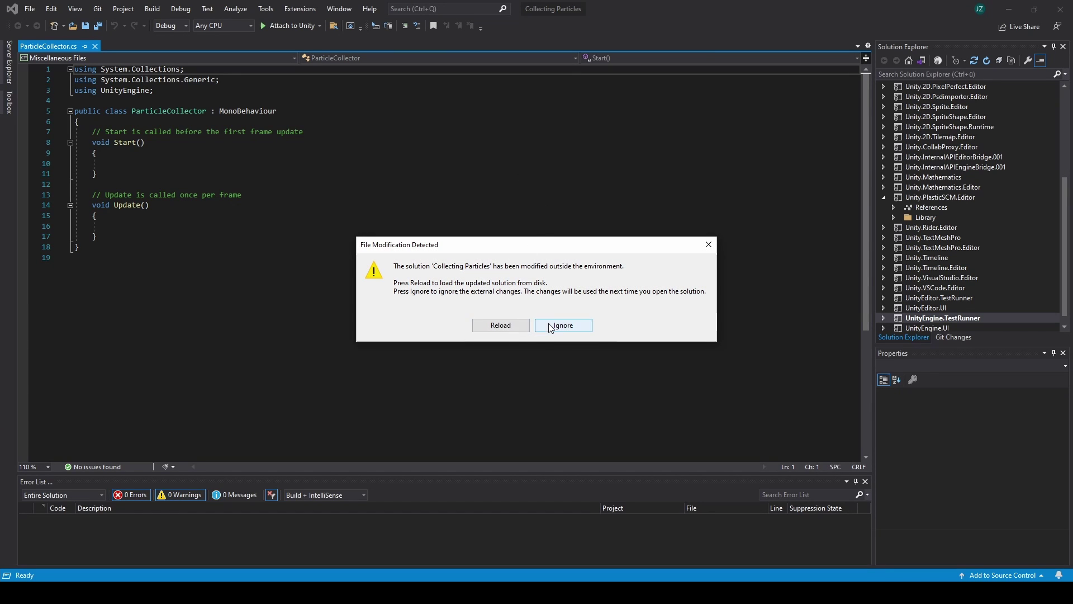
Reload the solution, delete the default Start and Update methods from ParticleCollector.cs, and save.
{"action": "left_click", "coordinate": [516, 326]}
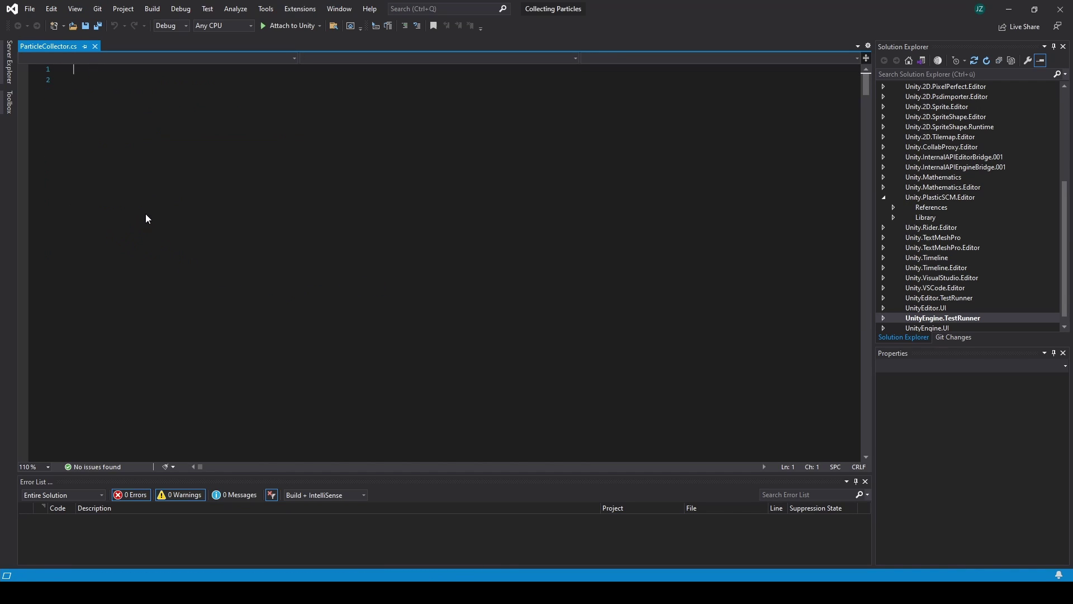
{"action": "left_click_drag", "start_coordinate": [98, 261], "coordinate": [126, 131]}
{"action": "key", "text": "Delete"}
{"action": "key", "text": "Return"}
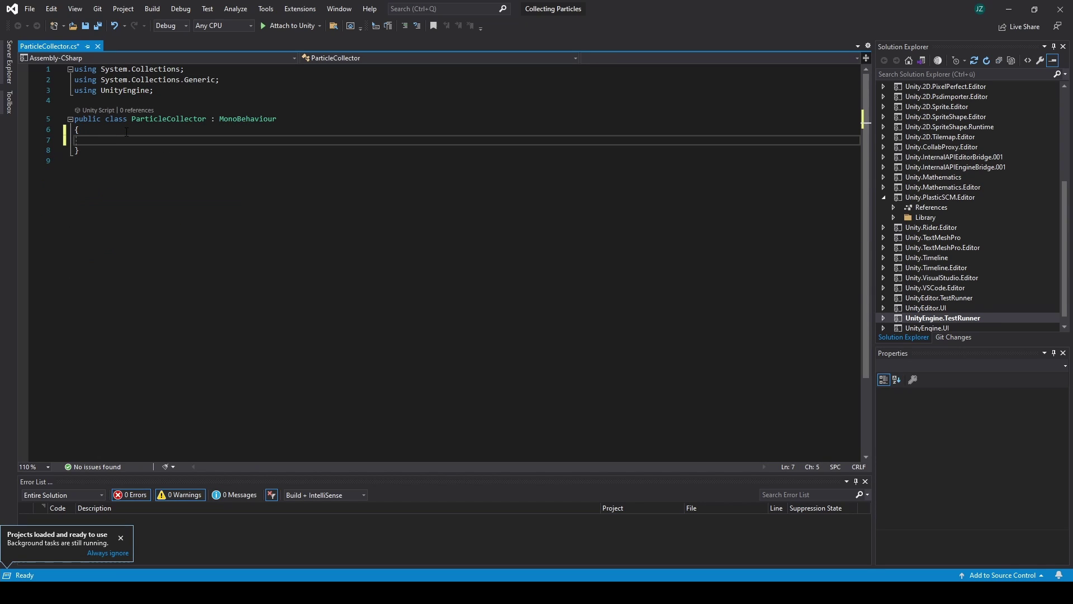
{"action": "key", "text": "ctrl+s"}
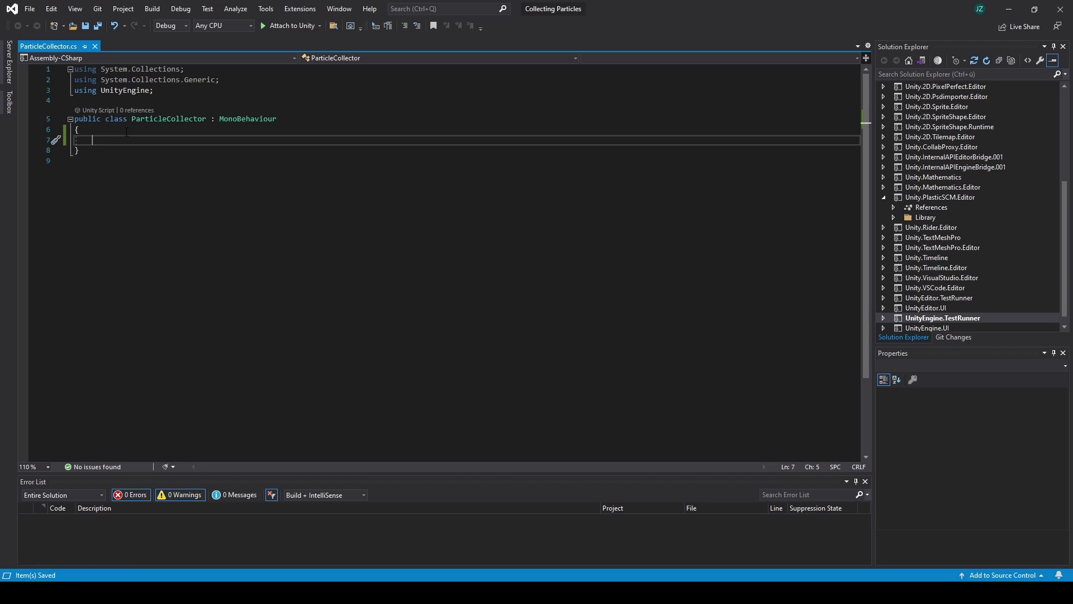
Declare the fields 'ParticleSystem ps;' and 'ParticleSystem.Particle[] particles;'.
{"action": "type", "text": "Particle"}
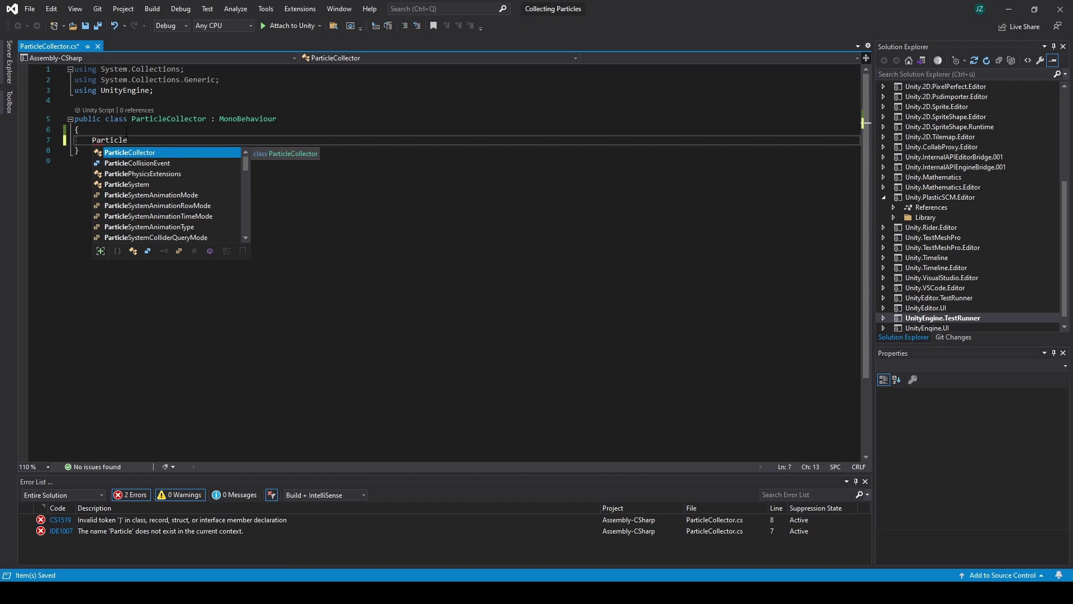
{"action": "type", "text": "System "}
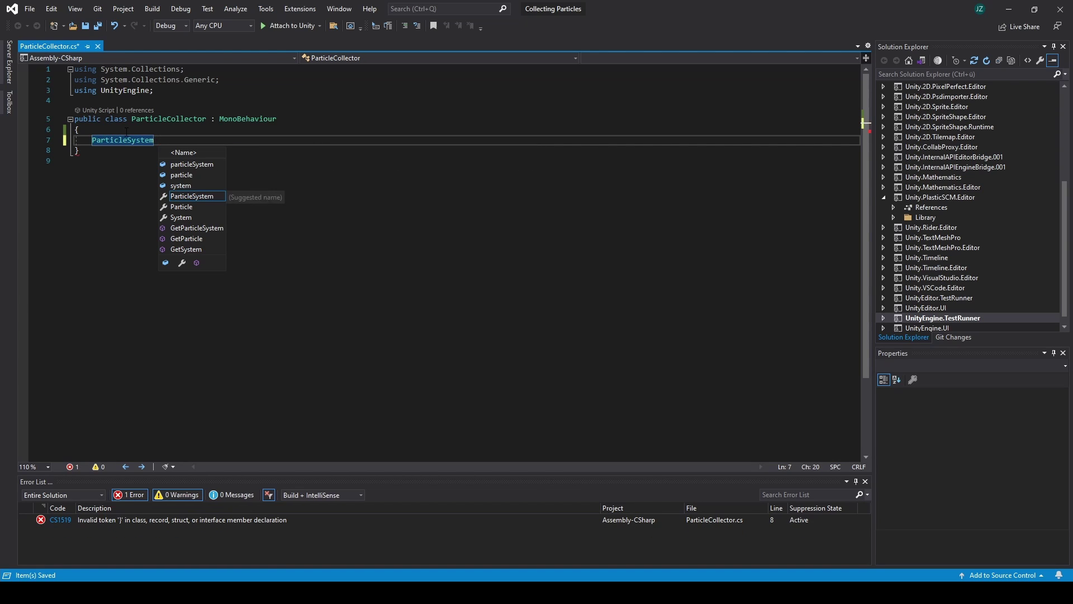
{"action": "type", "text": "ps;"}
{"action": "key", "text": "Return"}
{"action": "key", "text": "Return"}
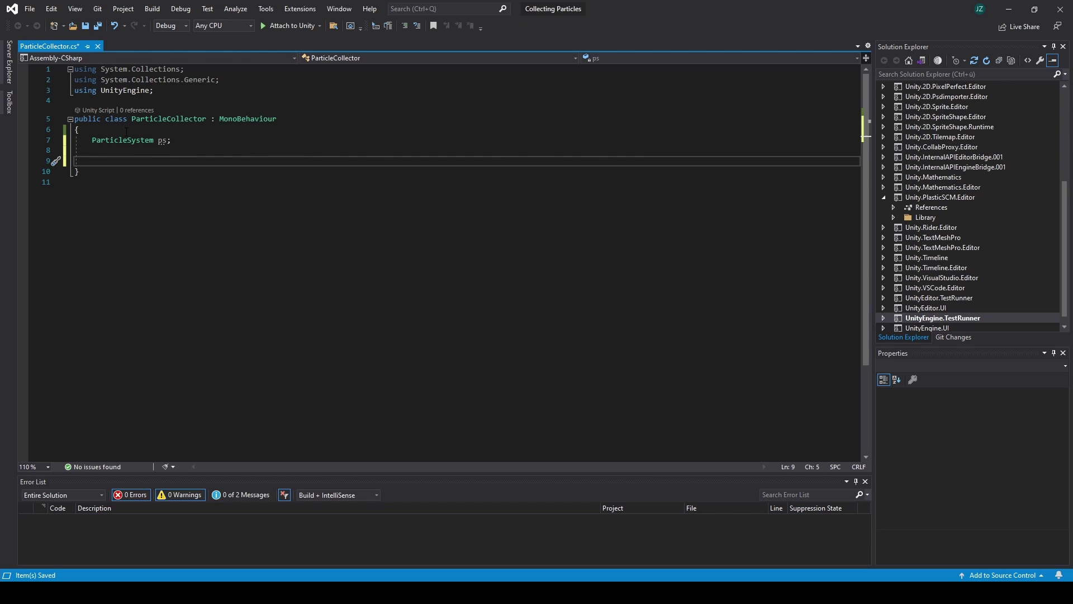
{"action": "type", "text": "Par"}
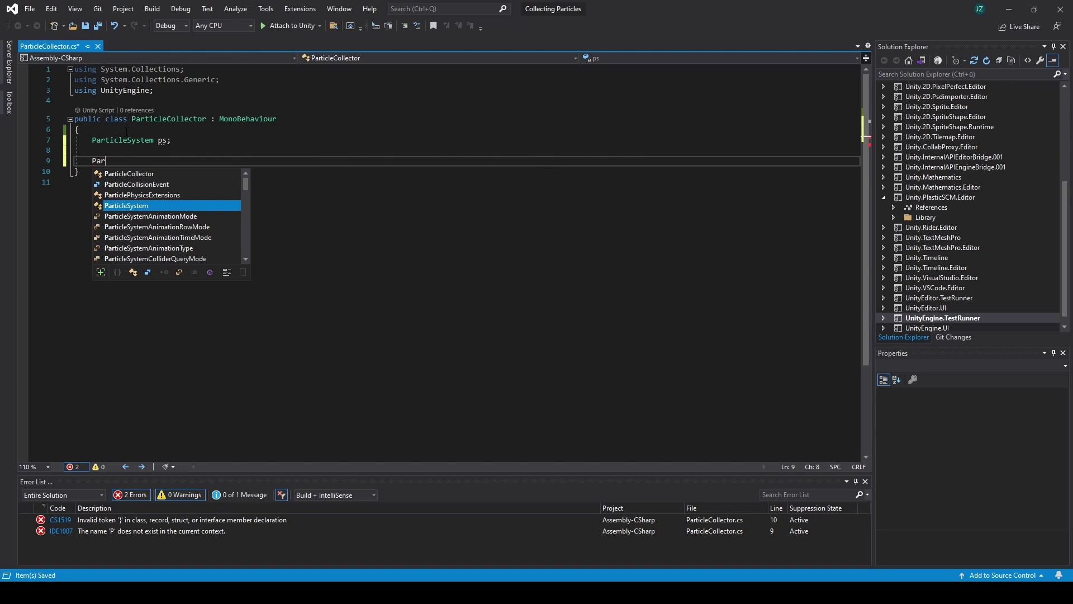
{"action": "type", "text": "ticleSystem.par"}
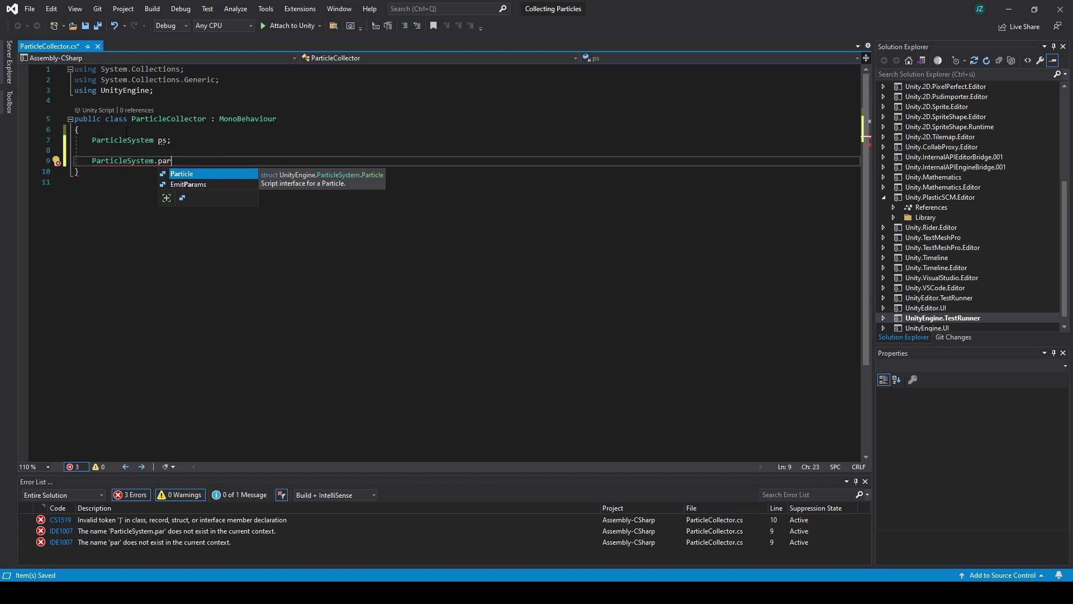
{"action": "key", "text": "Tab"}
{"action": "type", "text": "[] "}
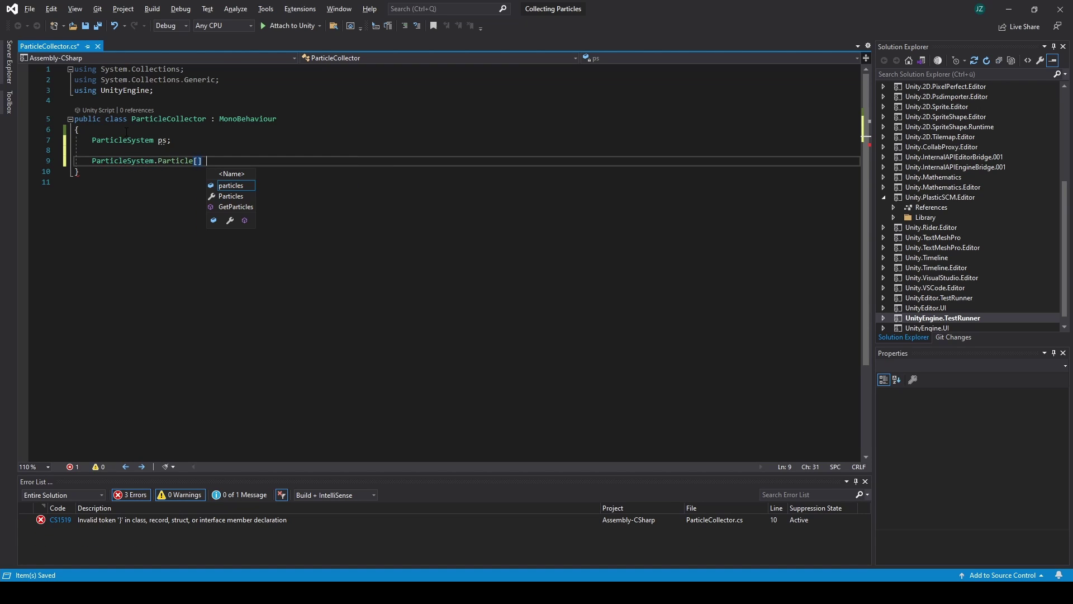
{"action": "type", "text": "particles"}
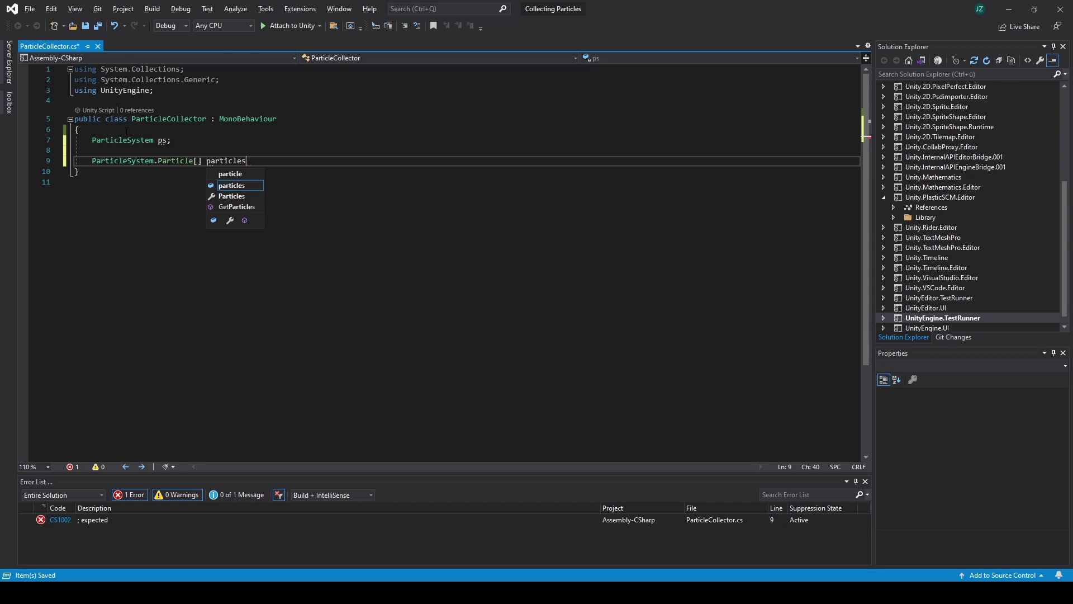
{"action": "type", "text": ";"}
{"action": "key", "text": "Return"}
{"action": "key", "text": "Return"}
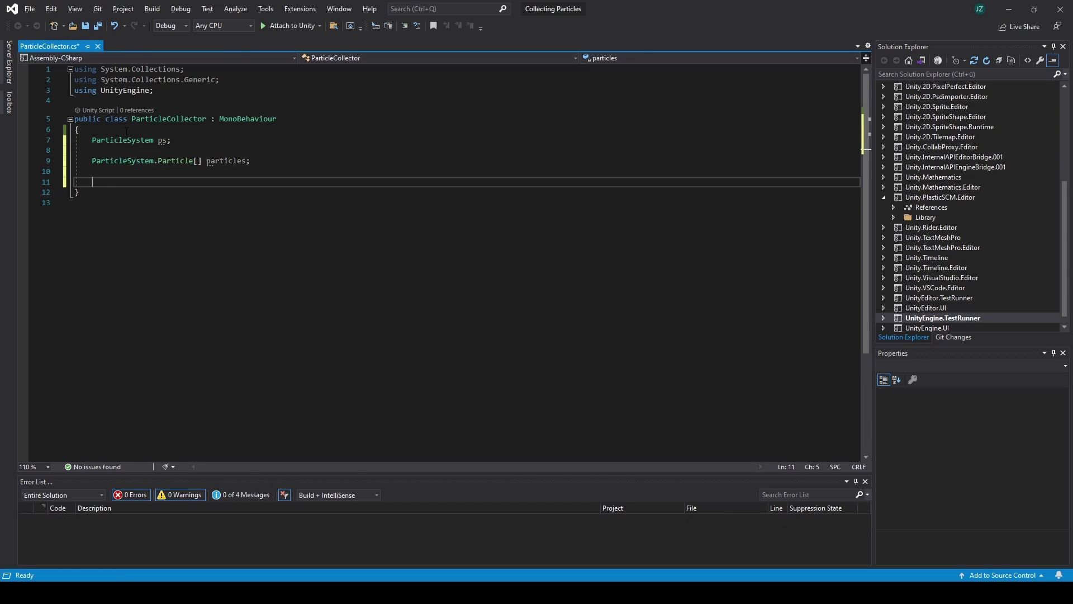
Add a Start method and begin typing 'GetComponent<Part' inside it.
{"action": "type", "text": "start"}
{"action": "key", "text": "Tab"}
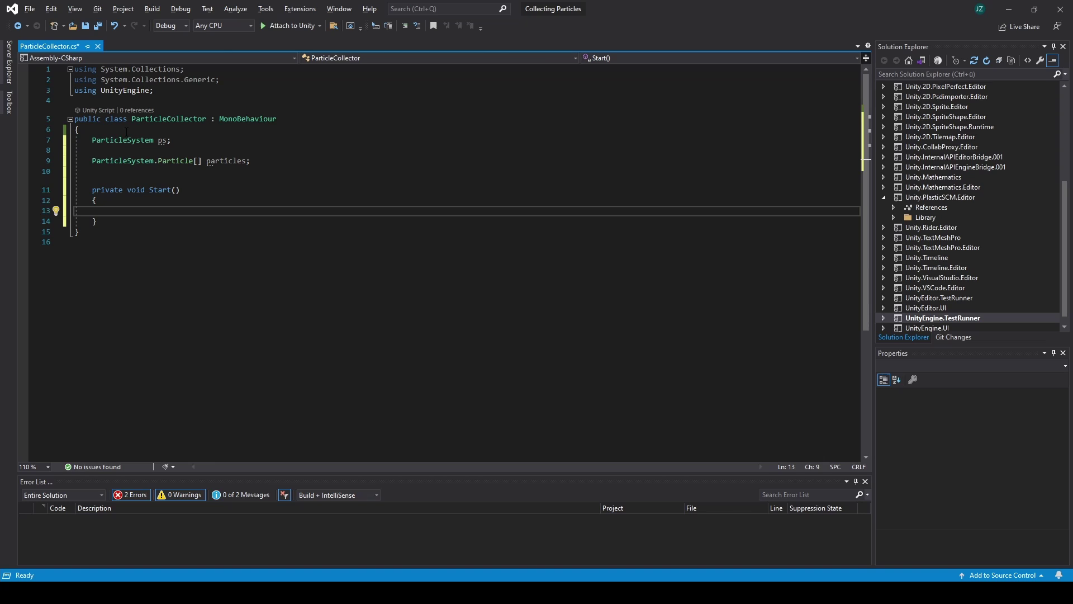
{"action": "type", "text": "GetComponent<"}
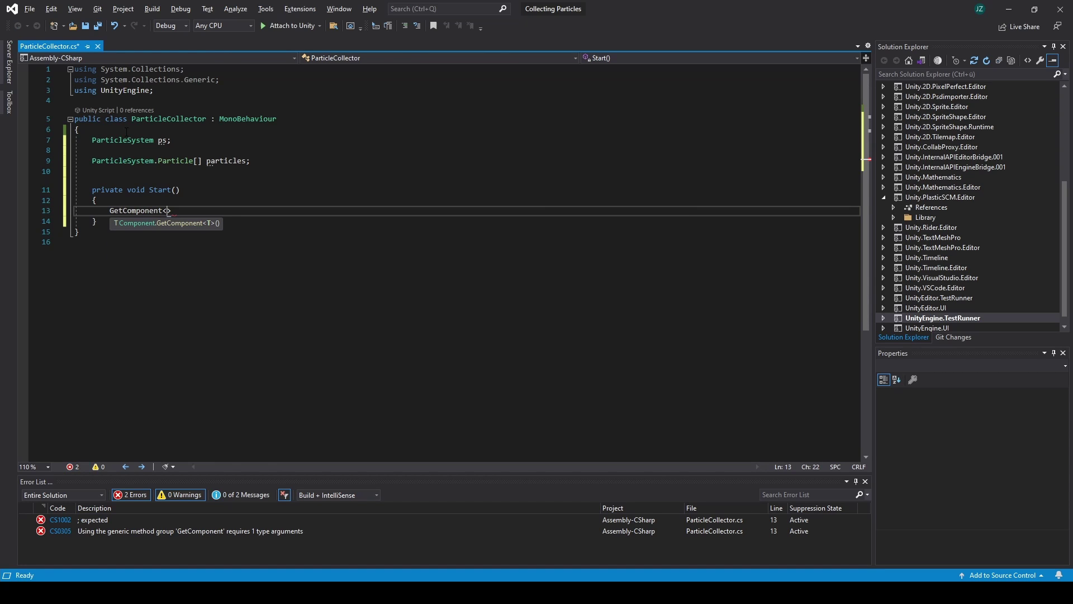
{"action": "type", "text": "Part"}
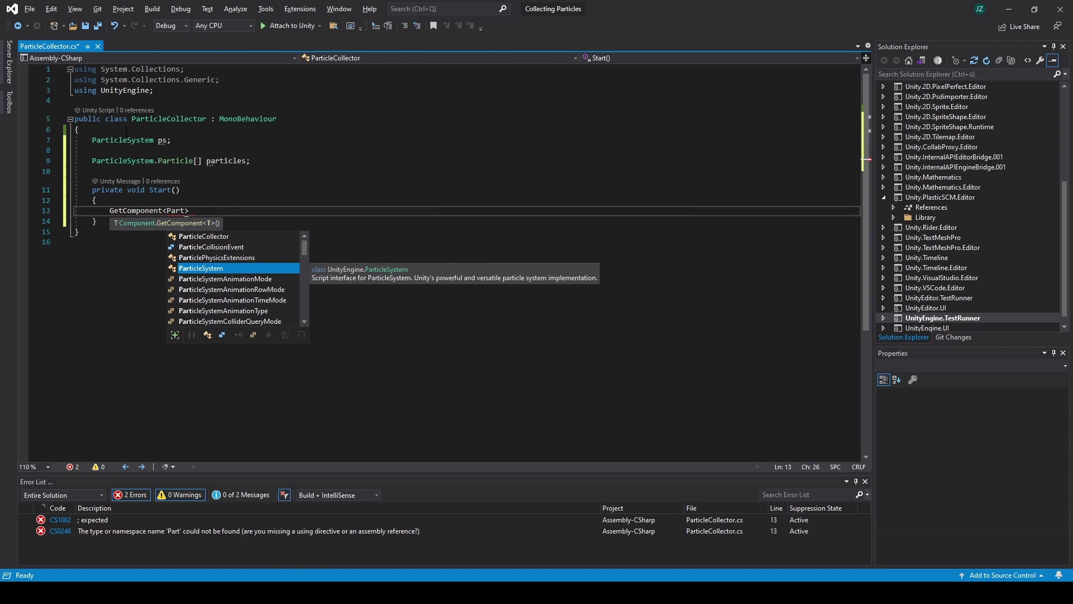
Complete Start's line as ps = GetComponent<ParticleSystem>(); and add blank lines below Start.
{"action": "key", "text": "Tab"}
{"action": "type", "text": ">()"}
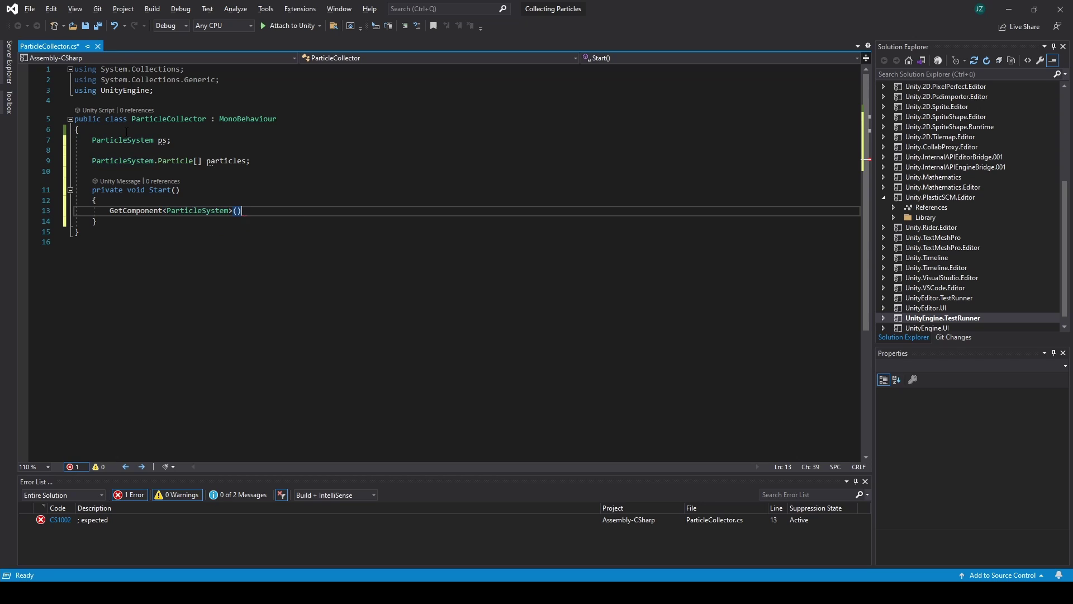
{"action": "left_click", "coordinate": [110, 211]}
{"action": "type", "text": "ps"}
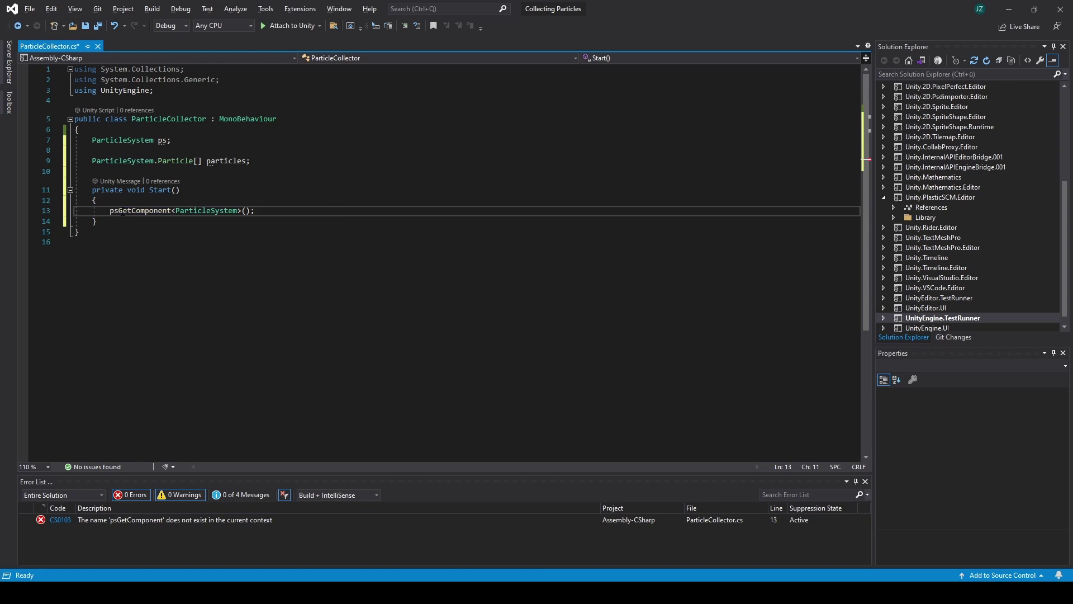
{"action": "type", "text": " ="}
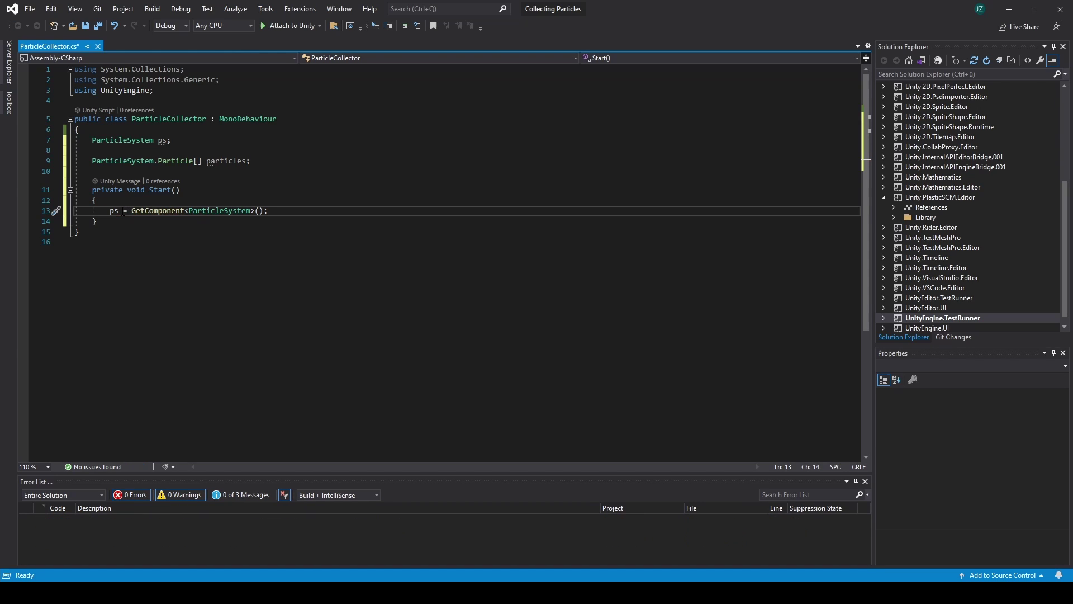
{"action": "left_click", "coordinate": [296, 213]}
{"action": "key", "text": "Down"}
{"action": "key", "text": "Return"}
{"action": "key", "text": "Return"}
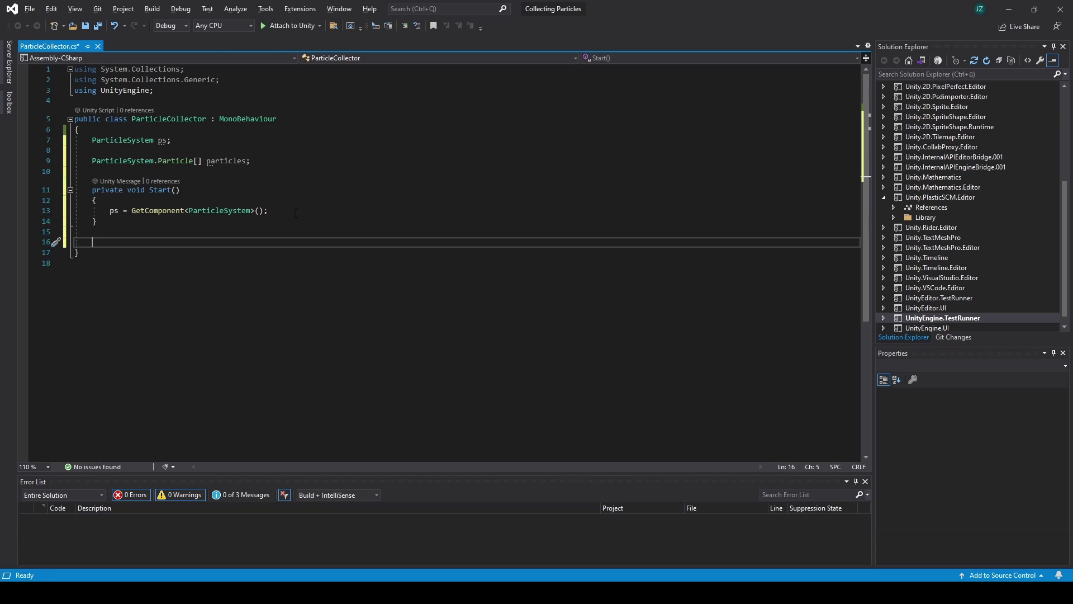
{"action": "type", "text": "P"}
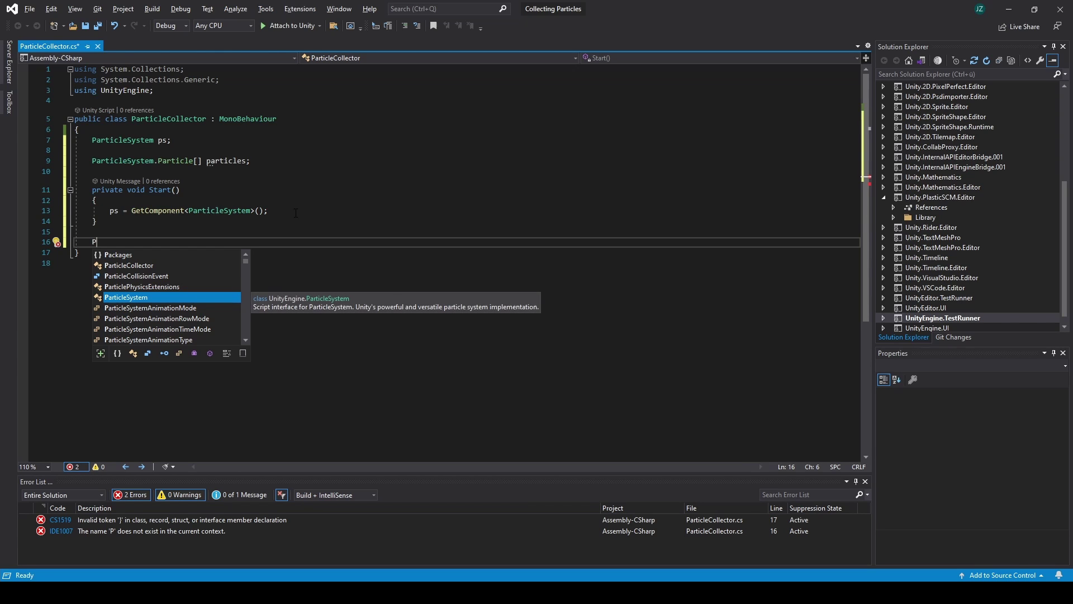
{"action": "key", "text": "BackSpace"}
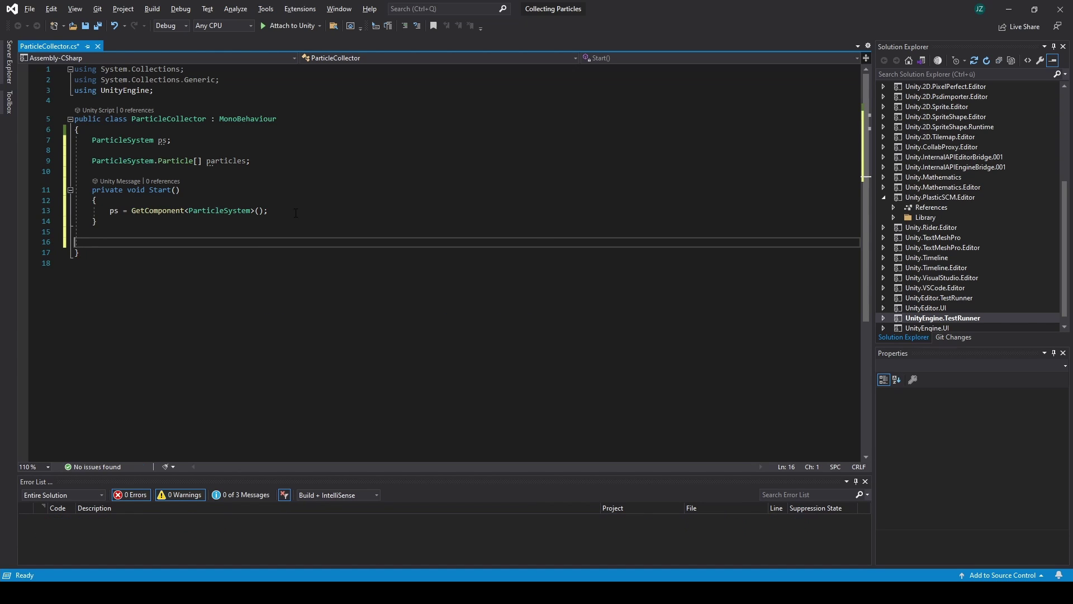
{"action": "key", "text": "BackSpace"}
{"action": "key", "text": "BackSpace"}
{"action": "key", "text": "Return"}
{"action": "type", "text": "Par"}
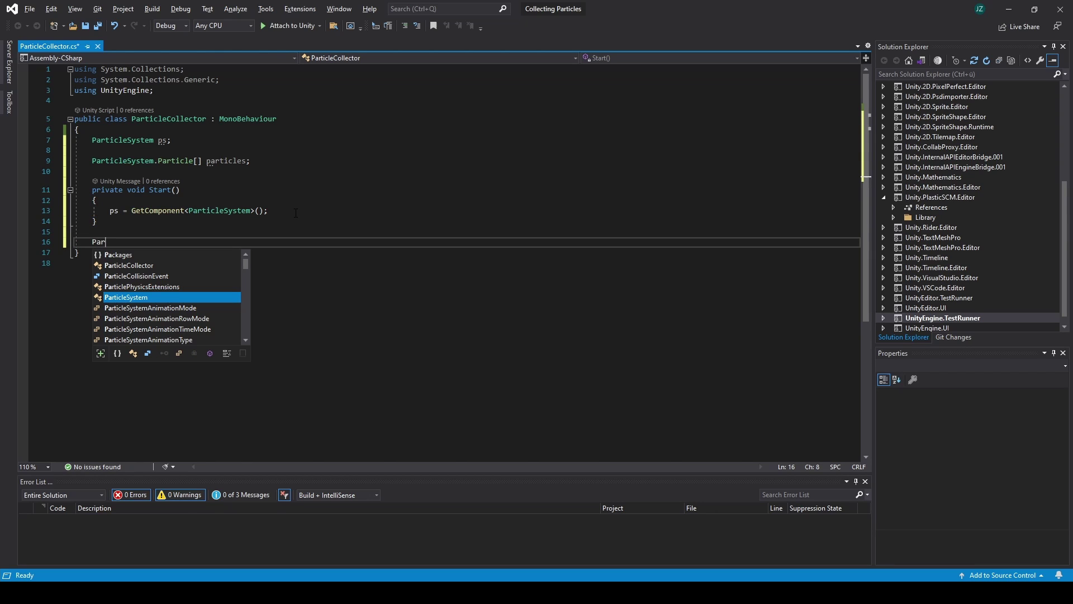
{"action": "type", "text": "ticleSys"}
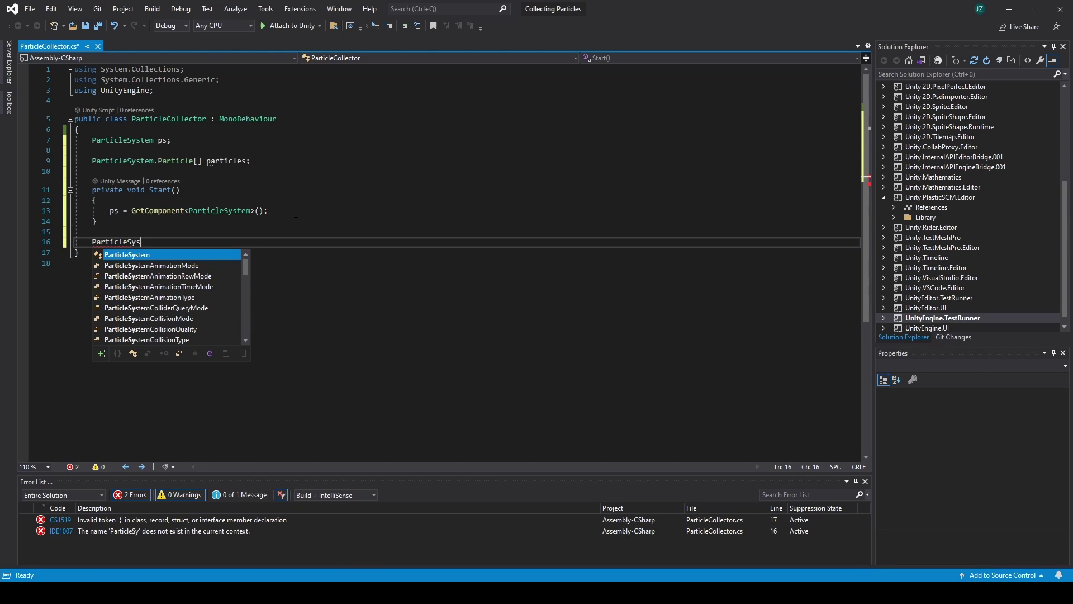
{"action": "key", "text": "Down"}
{"action": "key", "text": "Down"}
{"action": "key", "text": "Down"}
{"action": "key", "text": "Down"}
{"action": "key", "text": "Down"}
{"action": "key", "text": "Down"}
{"action": "key", "text": "Down"}
{"action": "key", "text": "Down"}
{"action": "key", "text": "Down"}
{"action": "key", "text": "Down"}
{"action": "key", "text": "Down"}
{"action": "key", "text": "Down"}
{"action": "key", "text": "Down"}
{"action": "key", "text": "Down"}
{"action": "key", "text": "Down"}
{"action": "key", "text": "Down"}
{"action": "key", "text": "Down"}
{"action": "key", "text": "Down"}
{"action": "key", "text": "Down"}
{"action": "key", "text": "Down"}
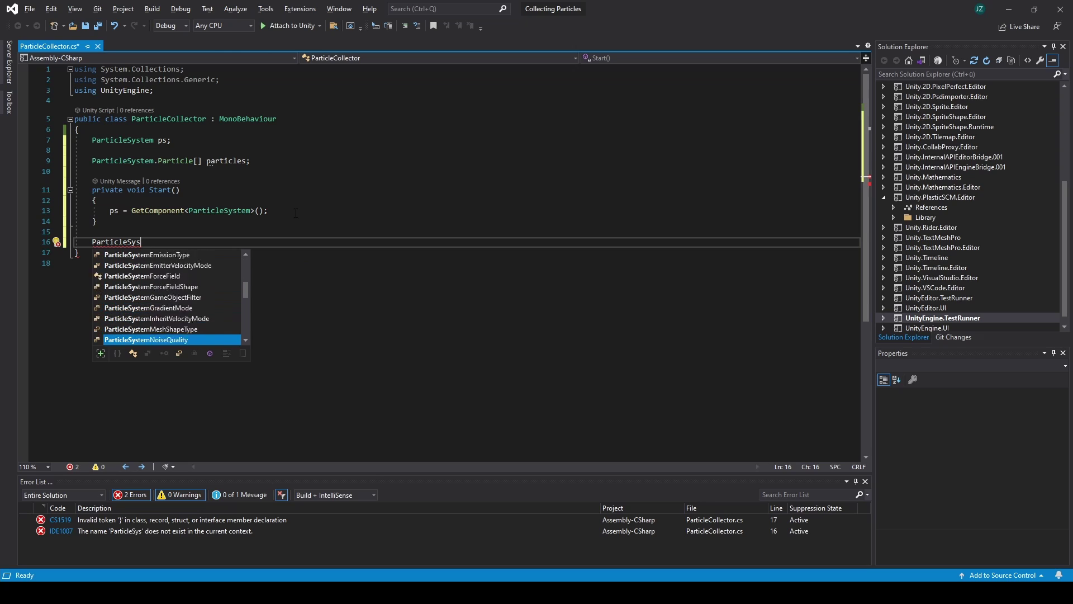
{"action": "key", "text": "Down"}
{"action": "key", "text": "Down"}
{"action": "key", "text": "Down"}
{"action": "key", "text": "Down"}
{"action": "key", "text": "Down"}
{"action": "key", "text": "Down"}
{"action": "key", "text": "Down"}
{"action": "key", "text": "Down"}
{"action": "key", "text": "Down"}
{"action": "key", "text": "Down"}
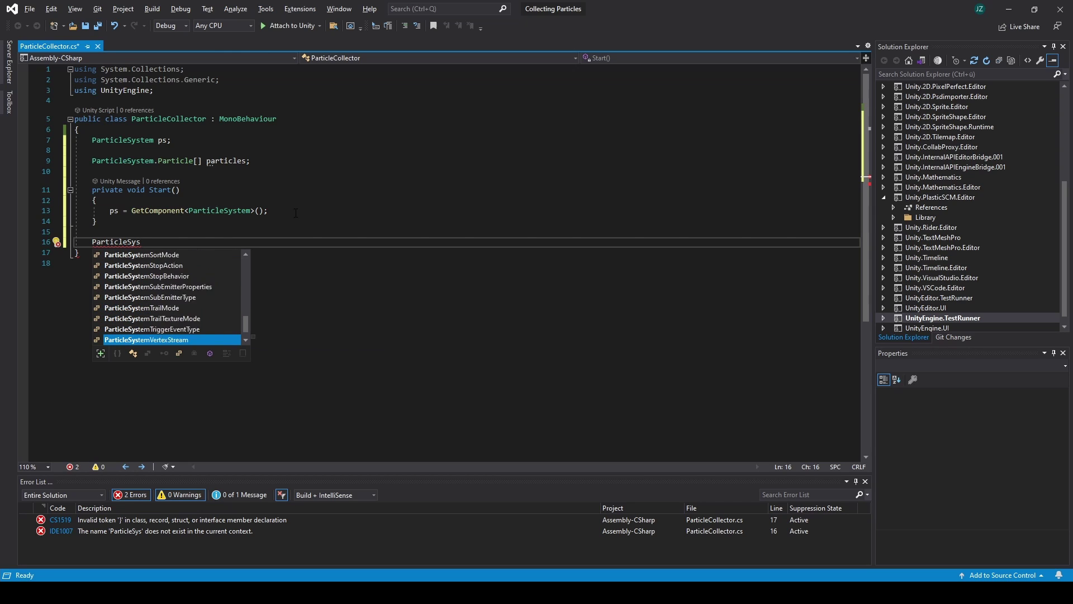
{"action": "key", "text": "Up"}
{"action": "key", "text": "Up"}
{"action": "key", "text": "Up"}
{"action": "key", "text": "Up"}
{"action": "key", "text": "Up"}
{"action": "key", "text": "Up"}
{"action": "key", "text": "Up"}
{"action": "key", "text": "Up"}
{"action": "key", "text": "Up"}
{"action": "key", "text": "Up"}
{"action": "key", "text": "Up"}
{"action": "key", "text": "Up"}
{"action": "key", "text": "Up"}
{"action": "key", "text": "Up"}
{"action": "key", "text": "Up"}
{"action": "key", "text": "Up"}
{"action": "key", "text": "Up"}
{"action": "key", "text": "Up"}
{"action": "key", "text": "Up"}
{"action": "key", "text": "Up"}
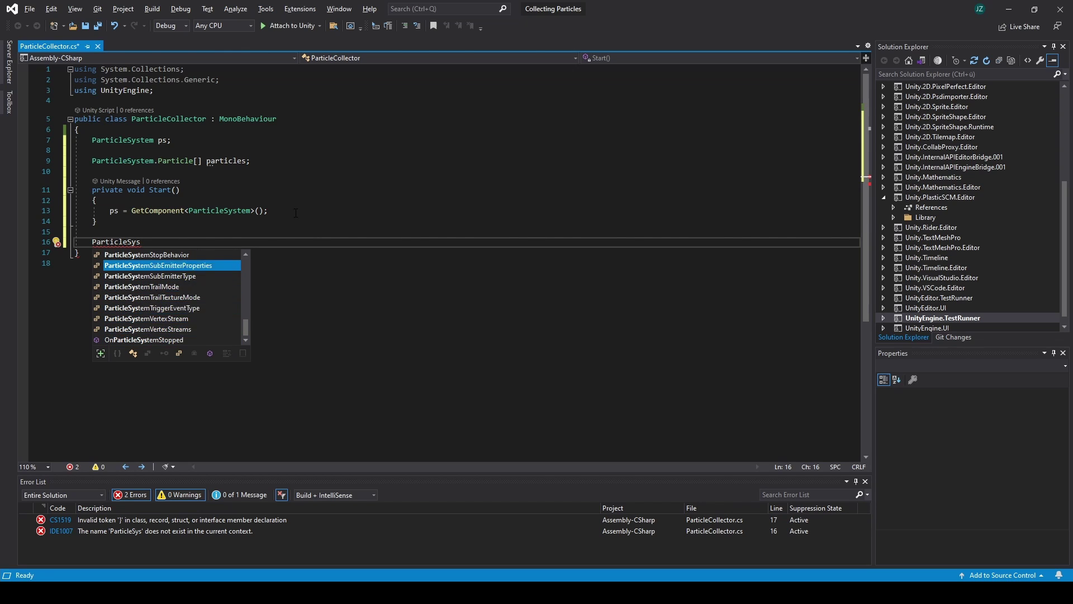
{"action": "key", "text": "Up"}
{"action": "key", "text": "Up"}
{"action": "key", "text": "Up"}
{"action": "key", "text": "Up"}
{"action": "key", "text": "Up"}
{"action": "key", "text": "Up"}
{"action": "key", "text": "Up"}
{"action": "key", "text": "Up"}
{"action": "key", "text": "Up"}
{"action": "key", "text": "Up"}
{"action": "key", "text": "Up"}
{"action": "key", "text": "Up"}
{"action": "key", "text": "Up"}
{"action": "key", "text": "Up"}
{"action": "key", "text": "Up"}
{"action": "key", "text": "Up"}
{"action": "key", "text": "Up"}
{"action": "key", "text": "Up"}
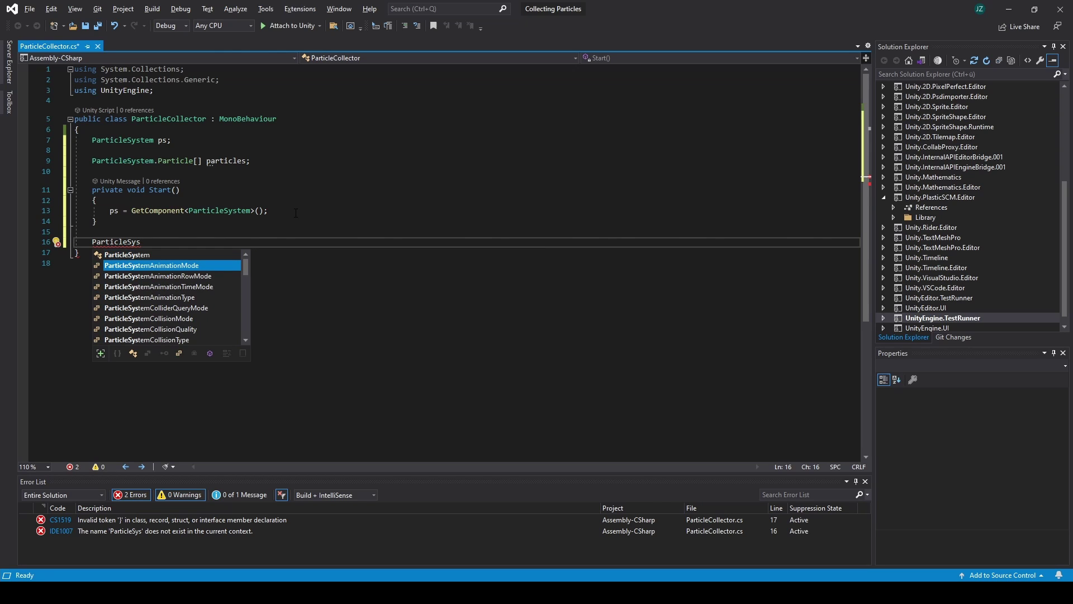
{"action": "key", "text": "Up"}
{"action": "key", "text": "BackSpace"}
{"action": "key", "text": "BackSpace"}
{"action": "key", "text": "BackSpace"}
{"action": "key", "text": "BackSpace"}
{"action": "key", "text": "BackSpace"}
{"action": "key", "text": "BackSpace"}
{"action": "key", "text": "BackSpace"}
{"action": "key", "text": "BackSpace"}
{"action": "key", "text": "BackSpace"}
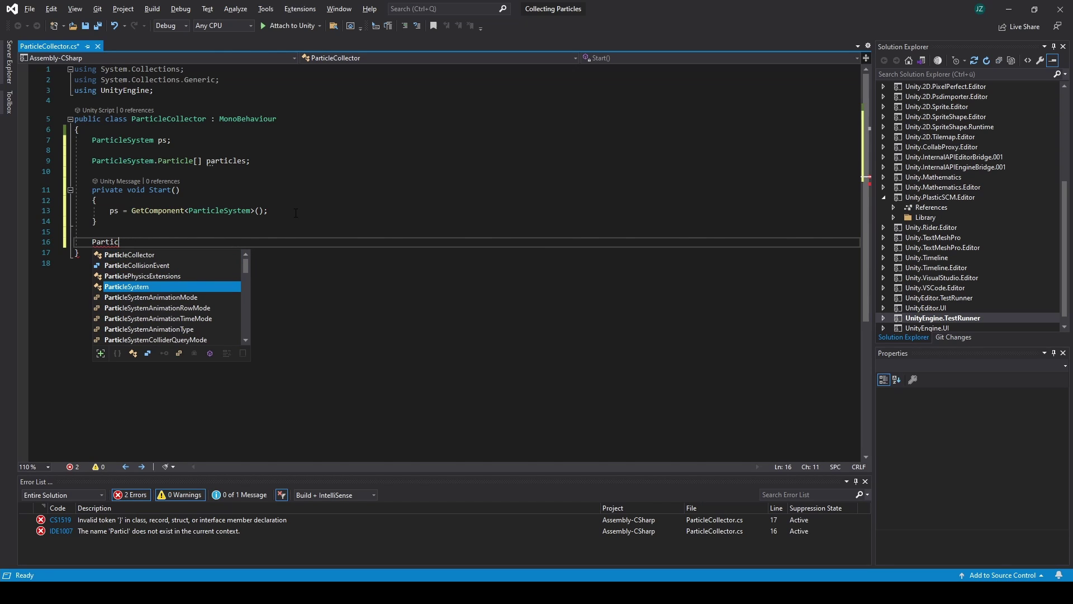
{"action": "key", "text": "BackSpace"}
{"action": "key", "text": "BackSpace"}
{"action": "key", "text": "BackSpace"}
{"action": "key", "text": "BackSpace"}
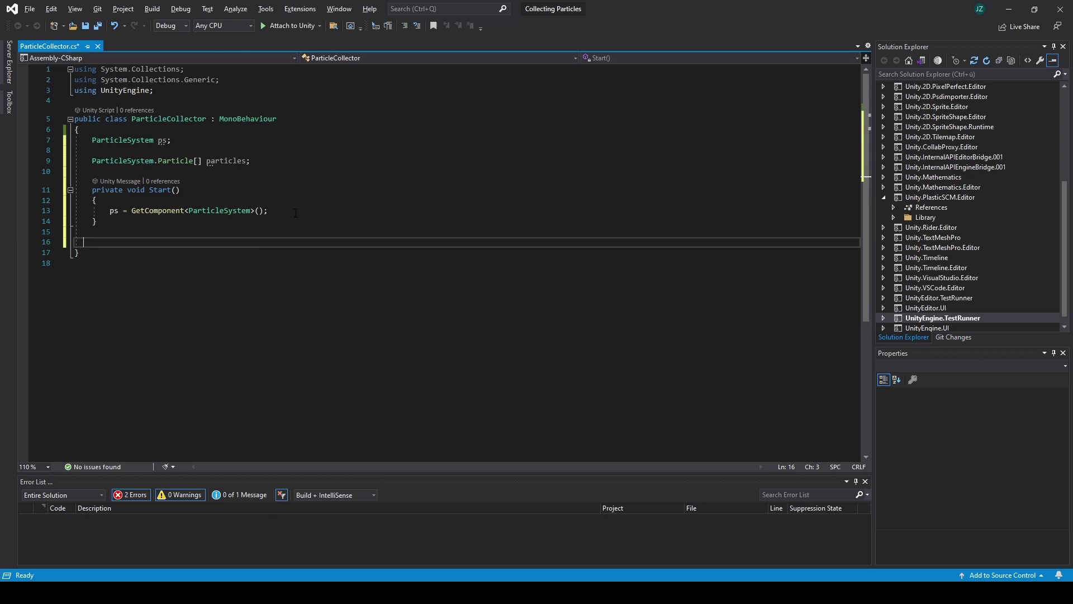
{"action": "key", "text": "BackSpace"}
{"action": "key", "text": "BackSpace"}
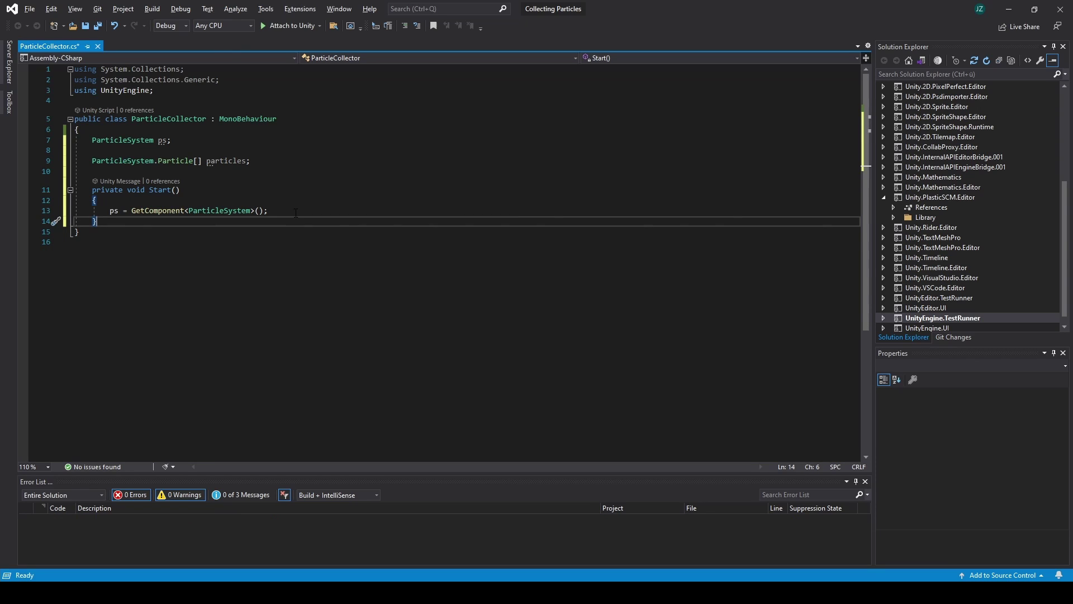
Add 'using UnityEngine.ParticleSystemJobs;' below the usings and open a new line after Start.
{"action": "left_click", "coordinate": [206, 105]}
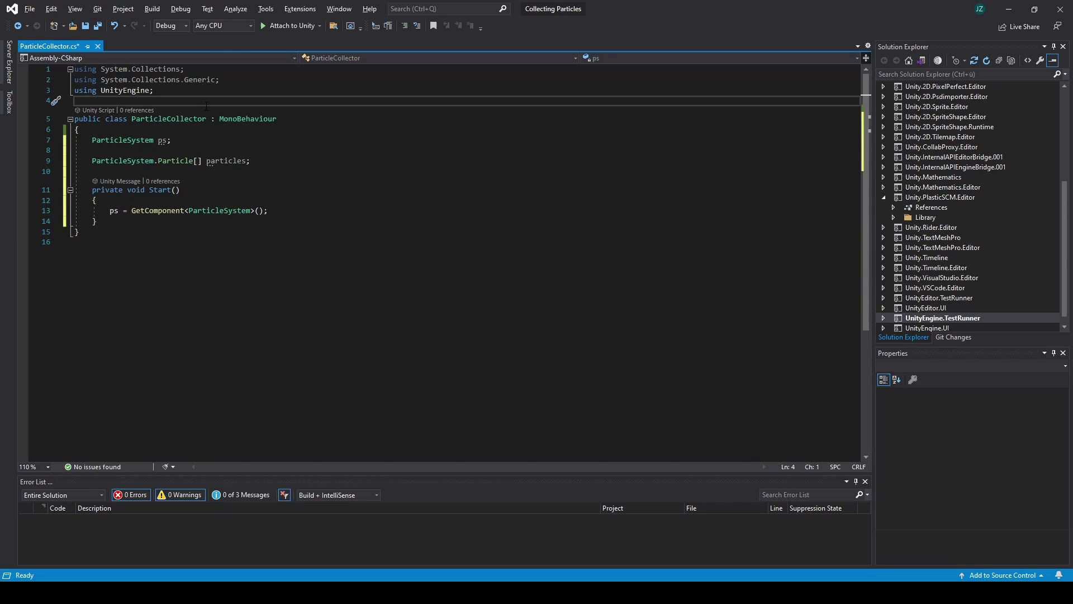
{"action": "key", "text": "ctrl+Return"}
{"action": "type", "text": "using un"}
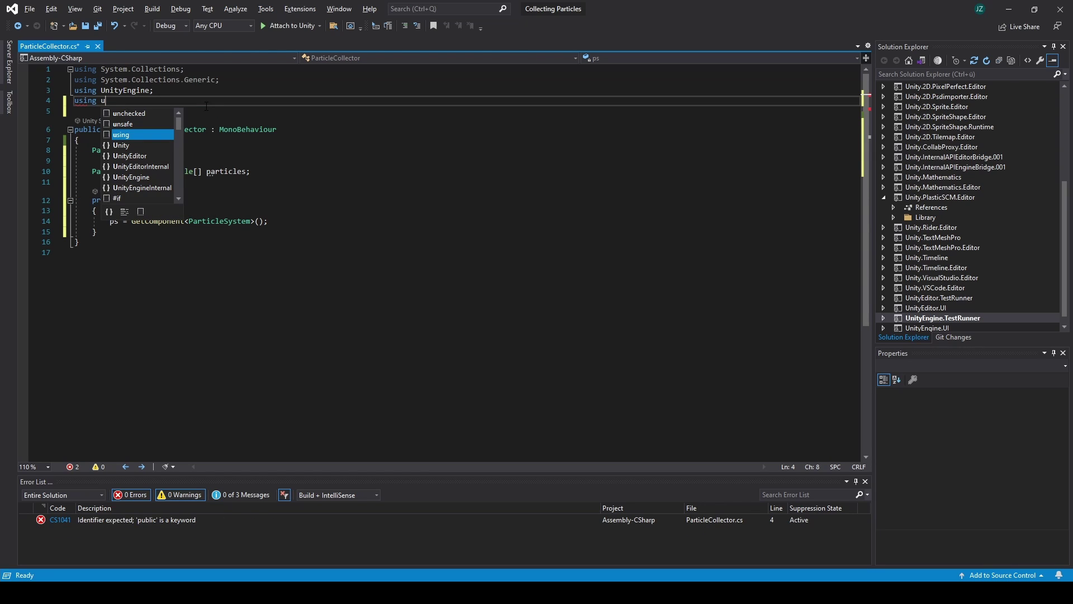
{"action": "key", "text": "Down"}
{"action": "key", "text": "Down"}
{"action": "key", "text": "Down"}
{"action": "key", "text": "Down"}
{"action": "key", "text": "Tab"}
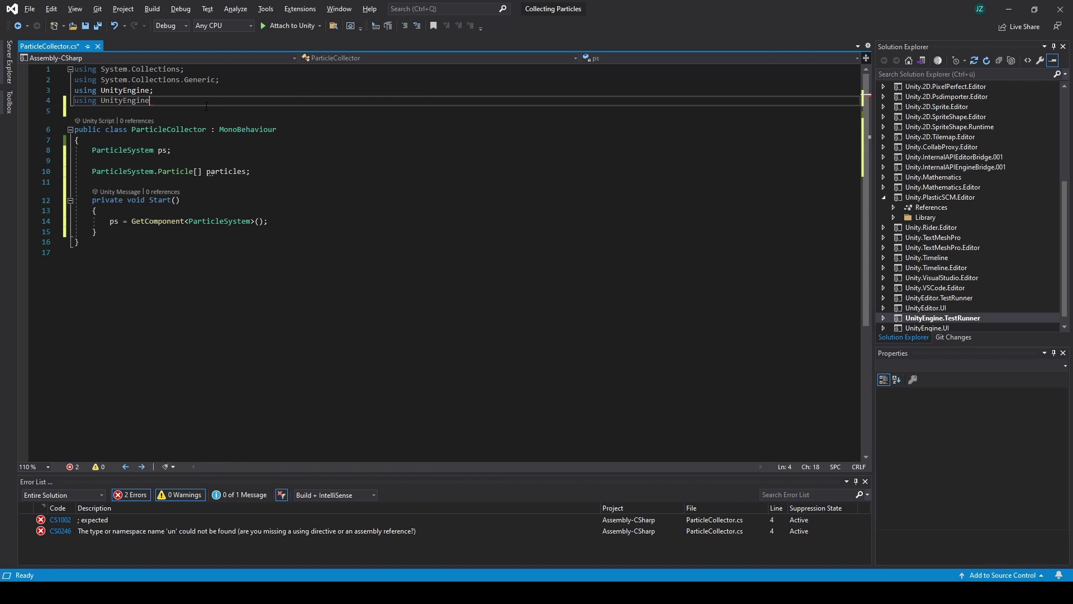
{"action": "type", "text": ".Par"}
{"action": "key", "text": "Tab"}
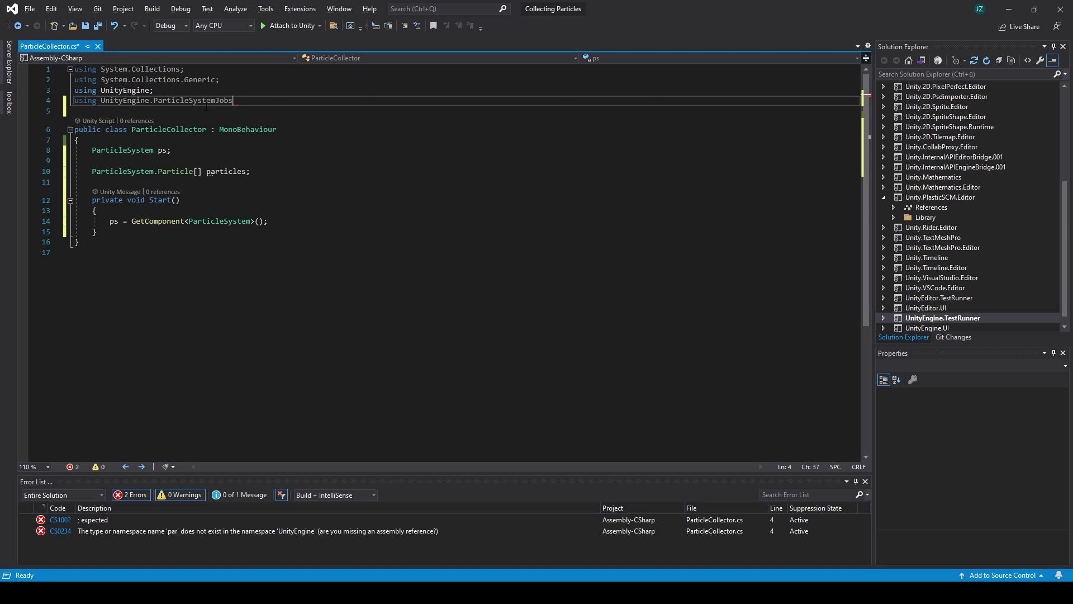
{"action": "type", "text": ";"}
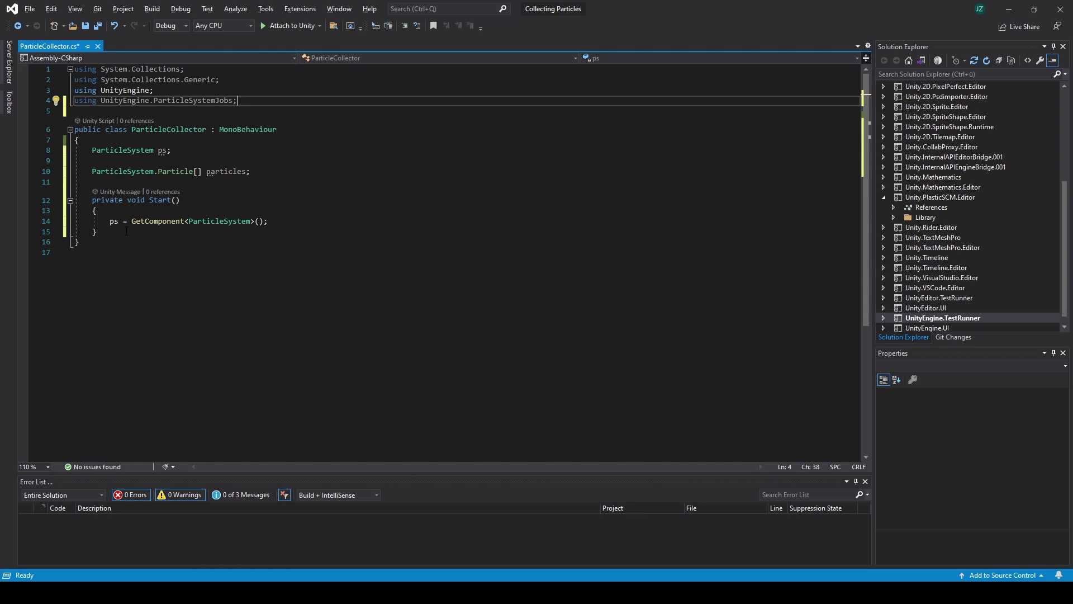
{"action": "left_click", "coordinate": [134, 232]}
{"action": "key", "text": "Return"}
{"action": "key", "text": "Return"}
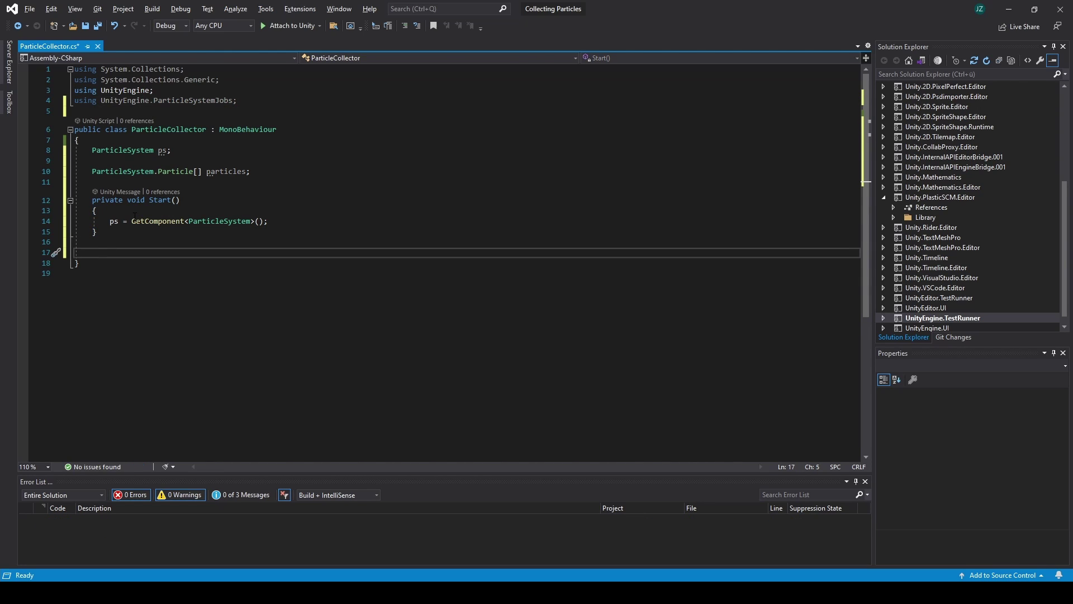
Insert an empty OnParticleTrigger() method stub below Start from the IntelliSense suggestions.
{"action": "type", "text": "part"}
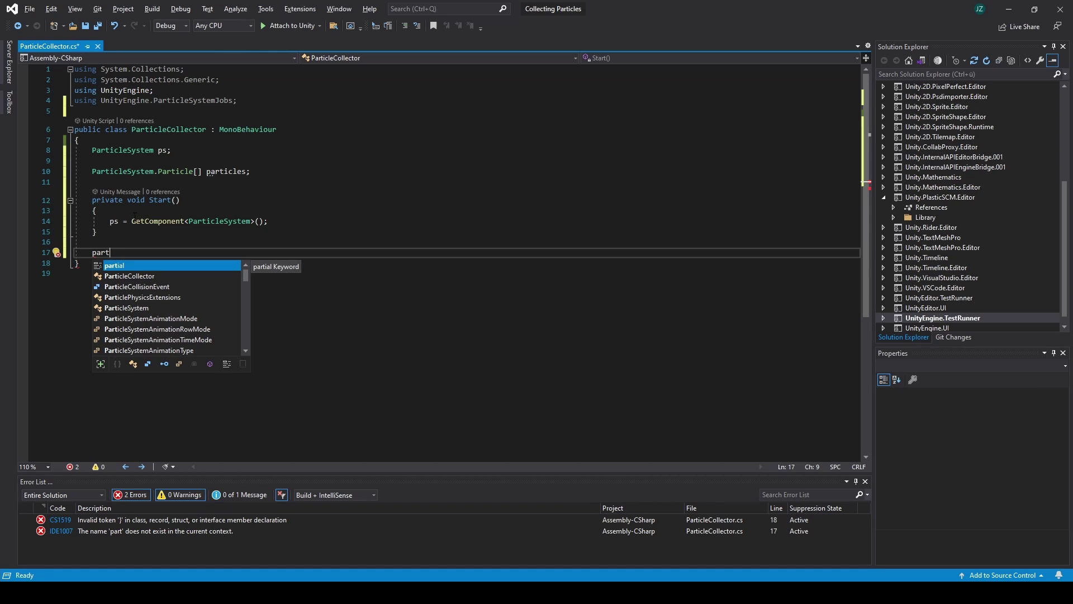
{"action": "type", "text": "ilc"}
{"action": "key", "text": "BackSpace"}
{"action": "key", "text": "BackSpace"}
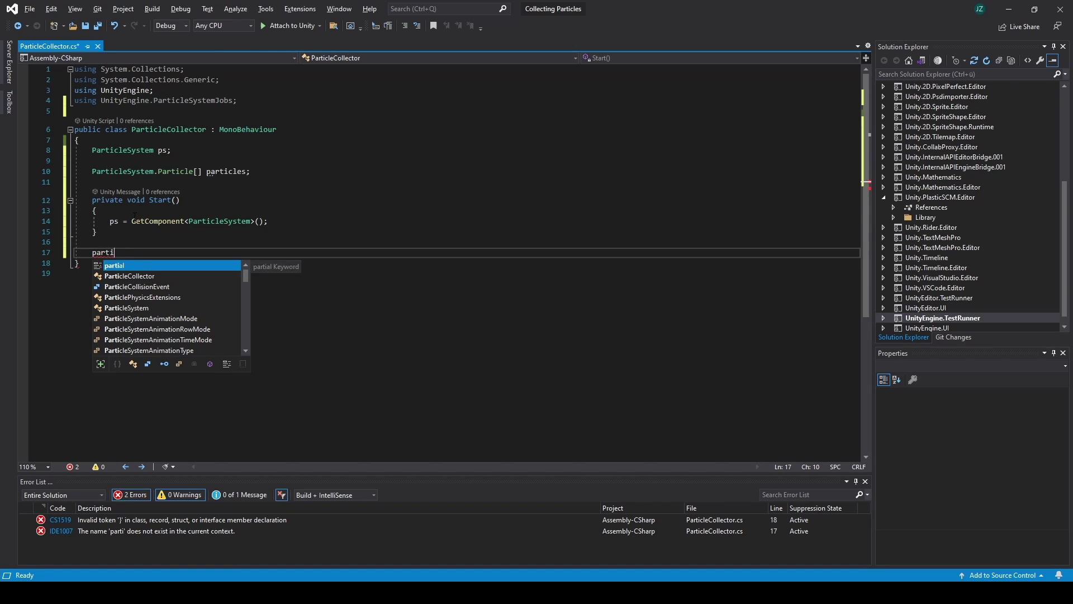
{"action": "key", "text": "Down"}
{"action": "key", "text": "Down"}
{"action": "key", "text": "Tab"}
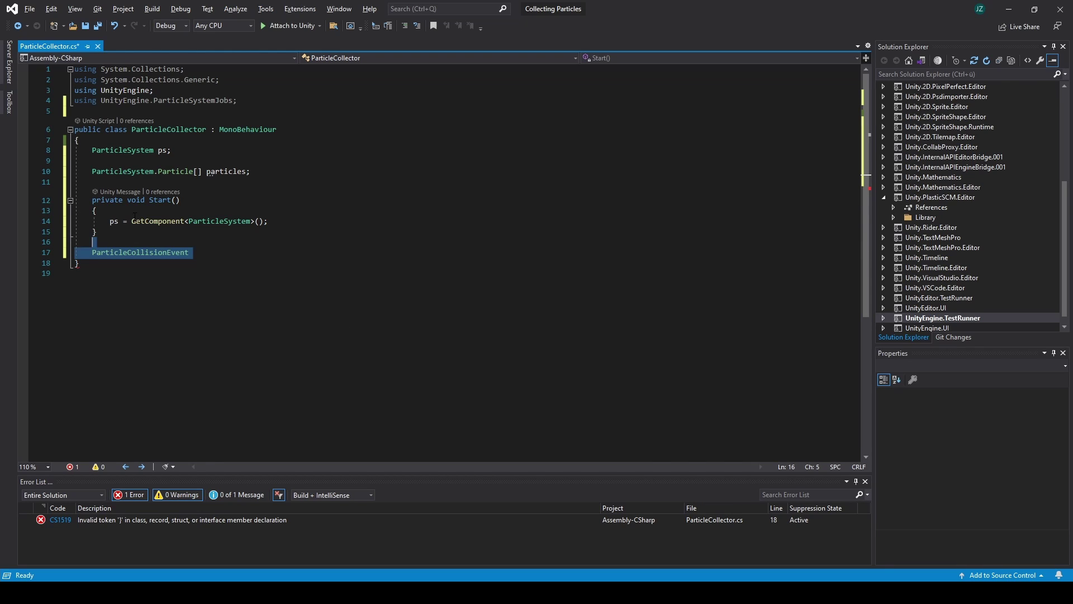
{"action": "key", "text": "BackSpace"}
{"action": "type", "text": "par"}
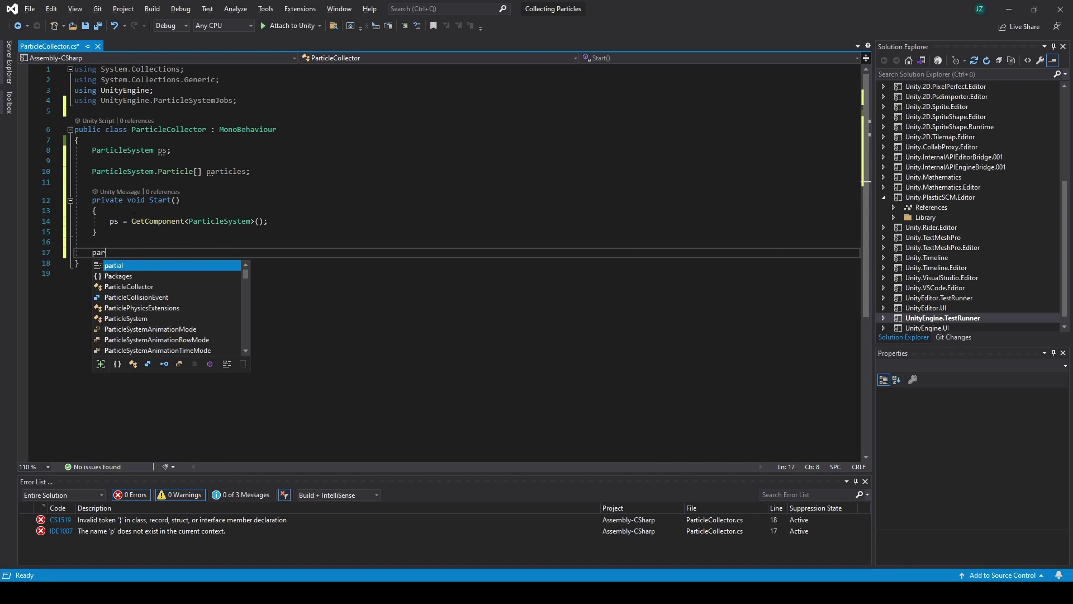
{"action": "type", "text": "tic"}
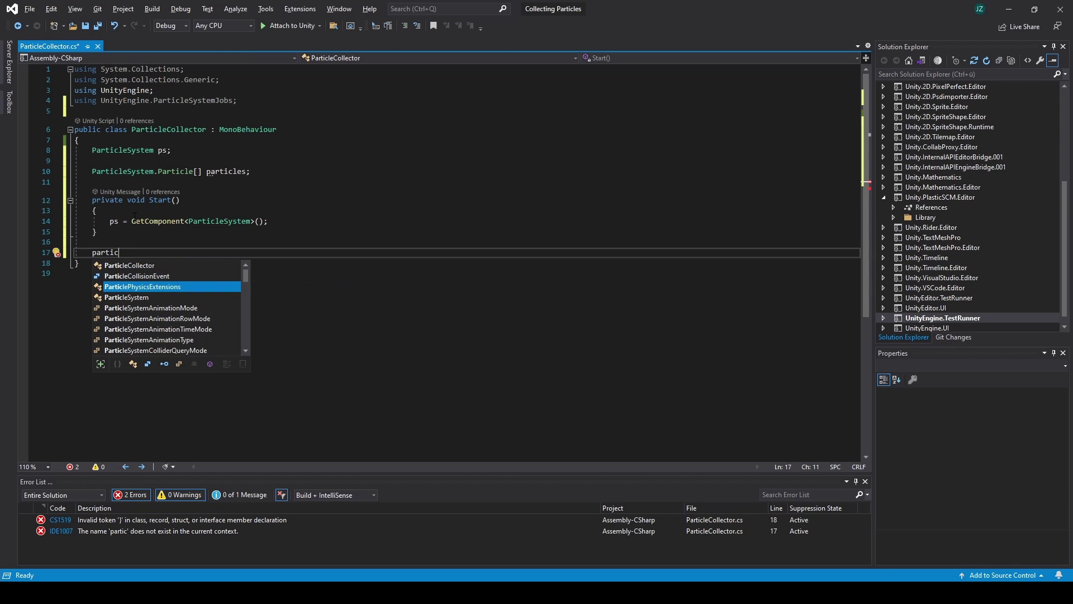
{"action": "key", "text": "Down"}
{"action": "key", "text": "Down"}
{"action": "key", "text": "Down"}
{"action": "key", "text": "Down"}
{"action": "key", "text": "Down"}
{"action": "key", "text": "Down"}
{"action": "key", "text": "Down"}
{"action": "key", "text": "Down"}
{"action": "key", "text": "Down"}
{"action": "key", "text": "Down"}
{"action": "key", "text": "Down"}
{"action": "key", "text": "Down"}
{"action": "key", "text": "Down"}
{"action": "key", "text": "Down"}
{"action": "key", "text": "Down"}
{"action": "key", "text": "Down"}
{"action": "key", "text": "Down"}
{"action": "key", "text": "Down"}
{"action": "key", "text": "Down"}
{"action": "key", "text": "Down"}
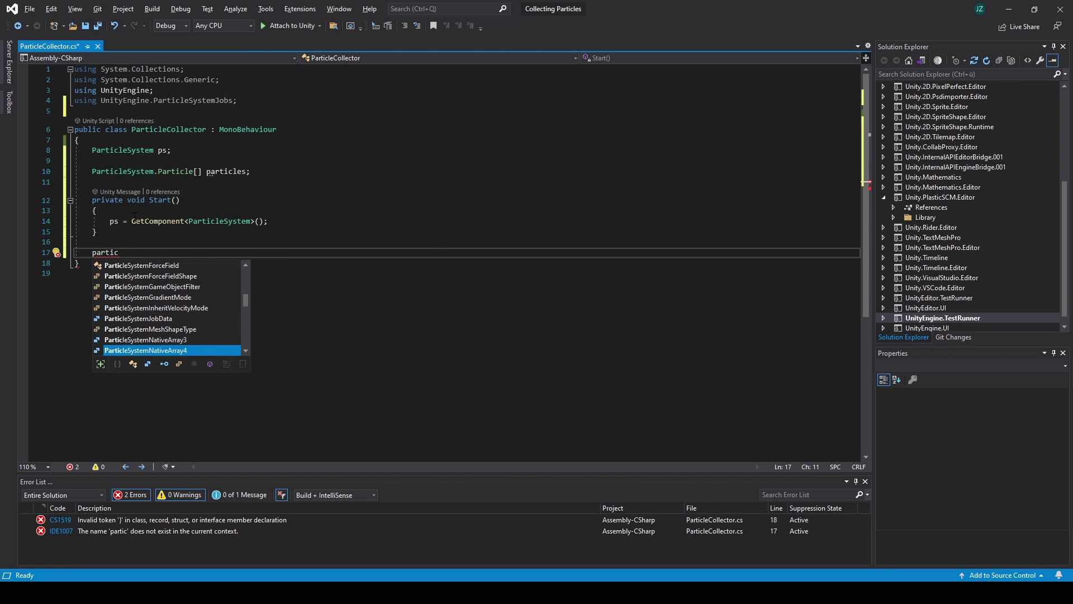
{"action": "key", "text": "Down"}
{"action": "key", "text": "Down"}
{"action": "key", "text": "Down"}
{"action": "key", "text": "Down"}
{"action": "key", "text": "Down"}
{"action": "key", "text": "Down"}
{"action": "key", "text": "Down"}
{"action": "key", "text": "Down"}
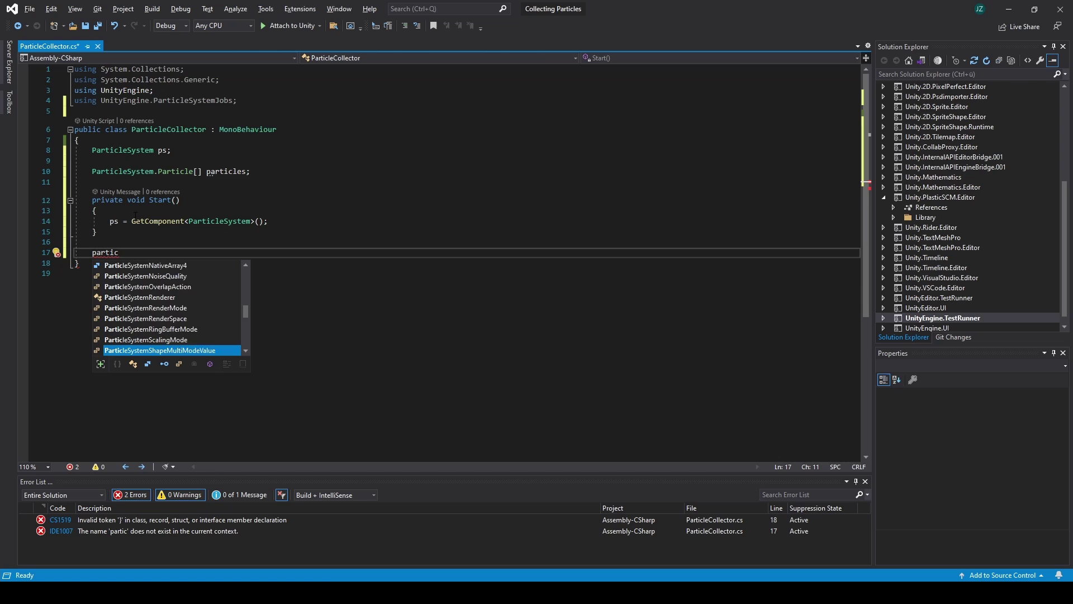
{"action": "key", "text": "Down"}
{"action": "key", "text": "Down"}
{"action": "key", "text": "Down"}
{"action": "key", "text": "Down"}
{"action": "key", "text": "Down"}
{"action": "key", "text": "BackSpace"}
{"action": "key", "text": "BackSpace"}
{"action": "key", "text": "BackSpace"}
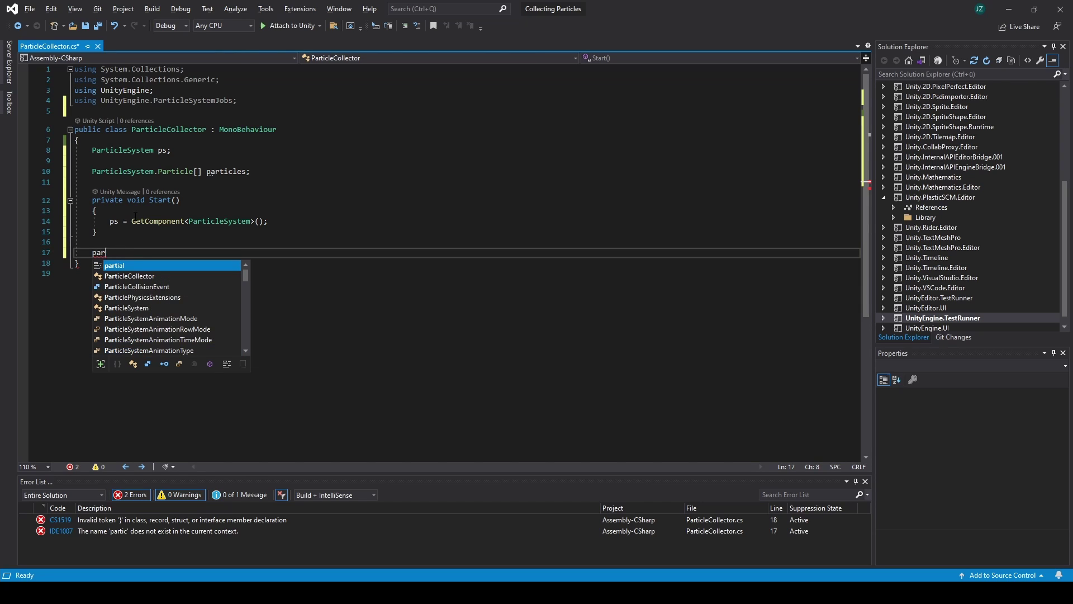
{"action": "key", "text": "BackSpace"}
{"action": "key", "text": "BackSpace"}
{"action": "key", "text": "BackSpace"}
{"action": "type", "text": "Onpar"}
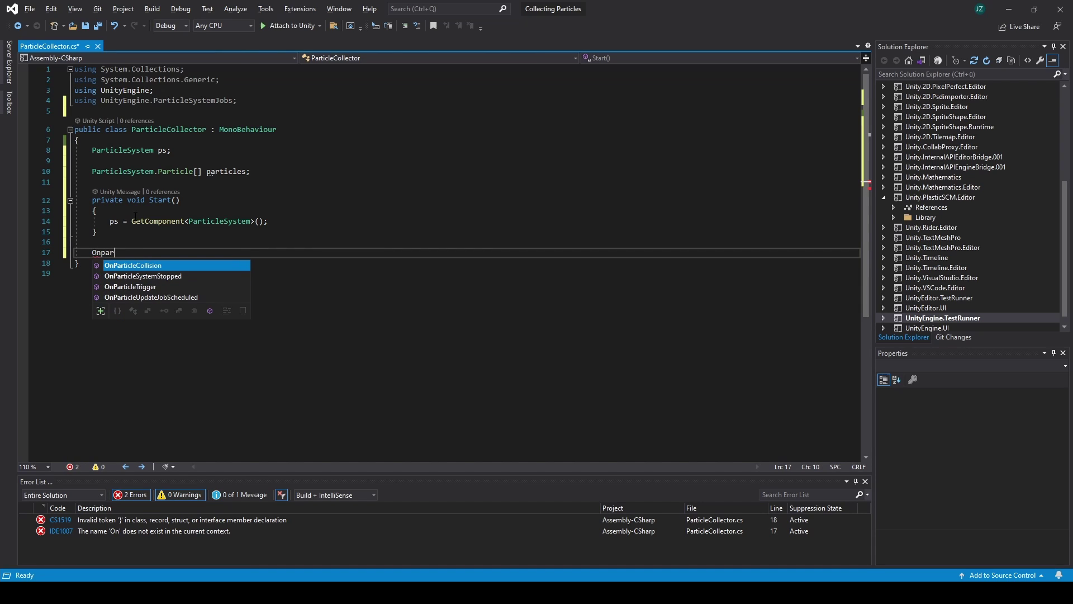
{"action": "type", "text": "t"}
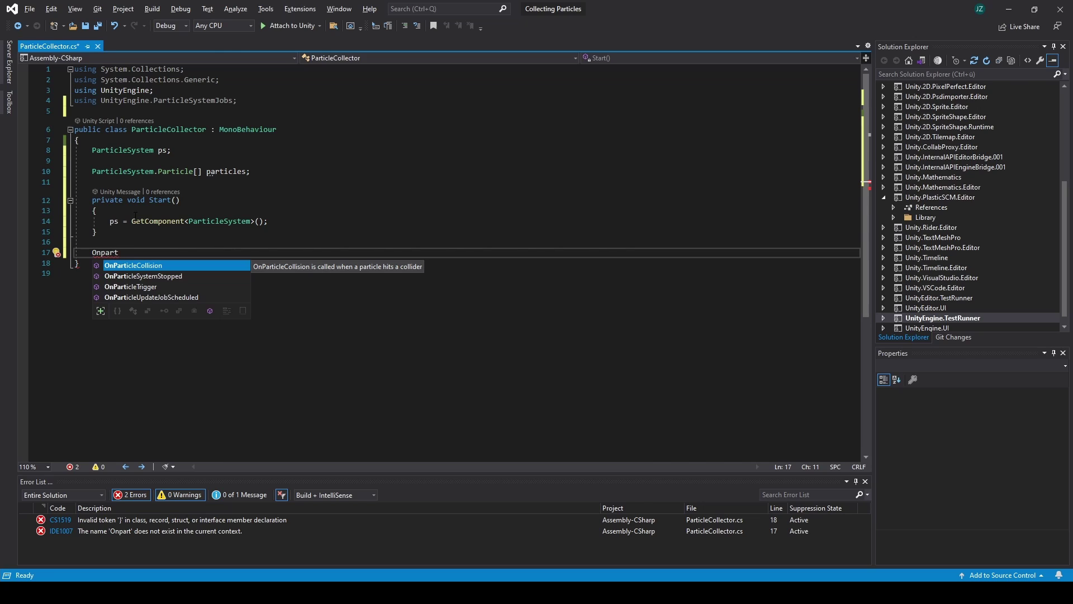
{"action": "key", "text": "Down"}
{"action": "key", "text": "Down"}
{"action": "key", "text": "Tab"}
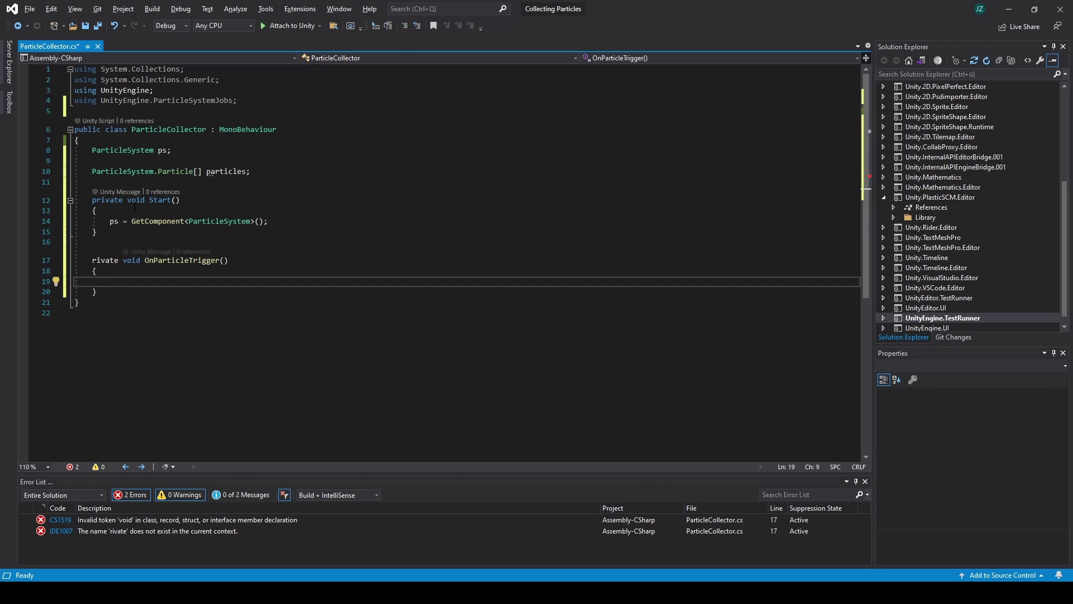
Delete the ParticleSystemJobs using line and correct 'rivate' to 'private' on OnParticleTrigger.
{"action": "left_click_drag", "start_coordinate": [260, 104], "coordinate": [259, 94]}
{"action": "key", "text": "BackSpace"}
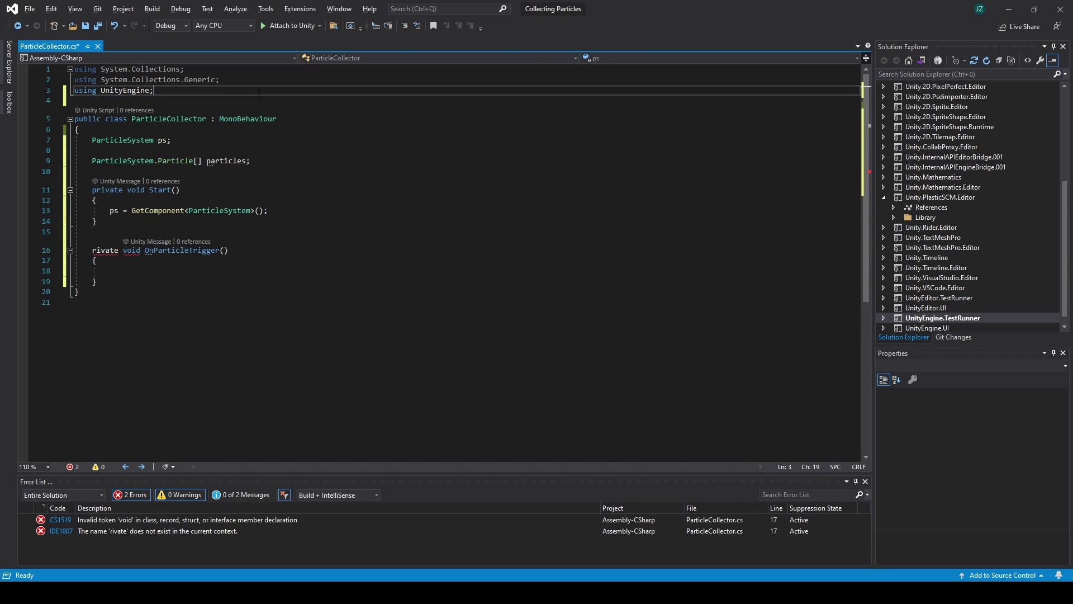
{"action": "left_click", "coordinate": [92, 250]}
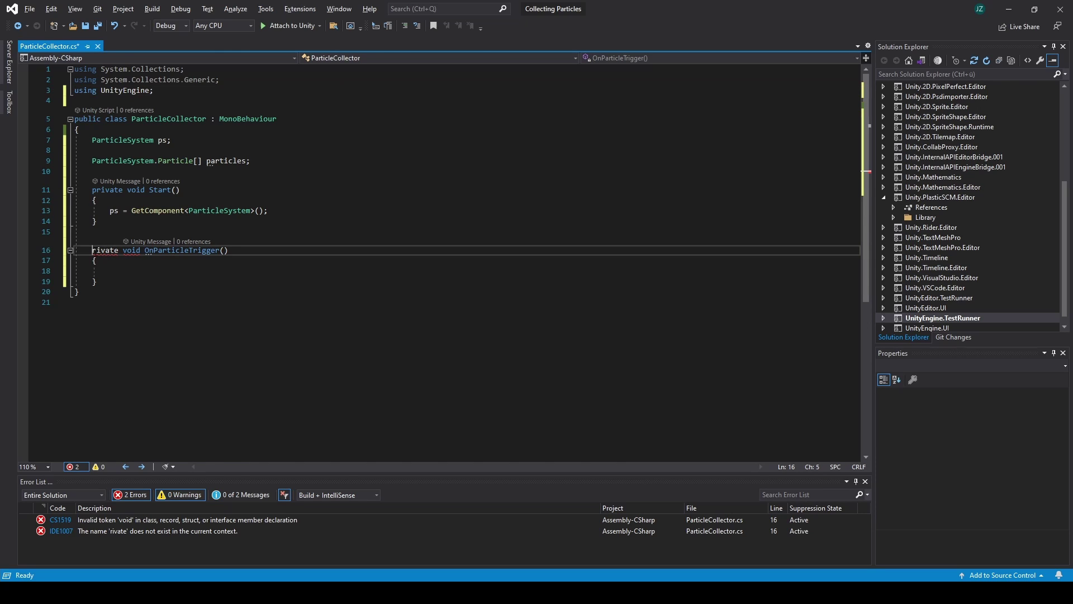
{"action": "type", "text": "p"}
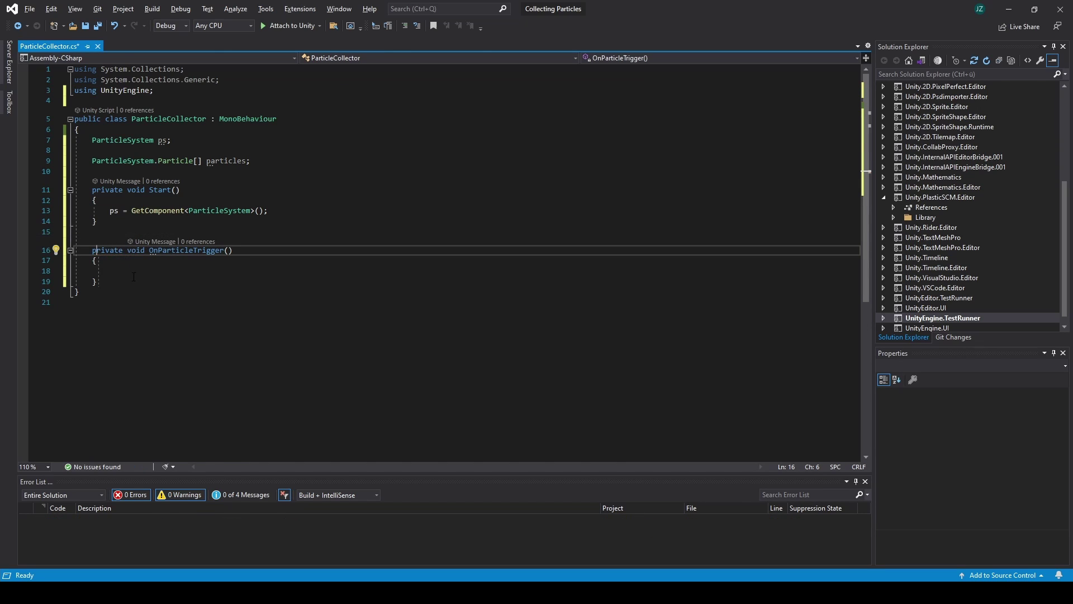
{"action": "left_click", "coordinate": [137, 270]}
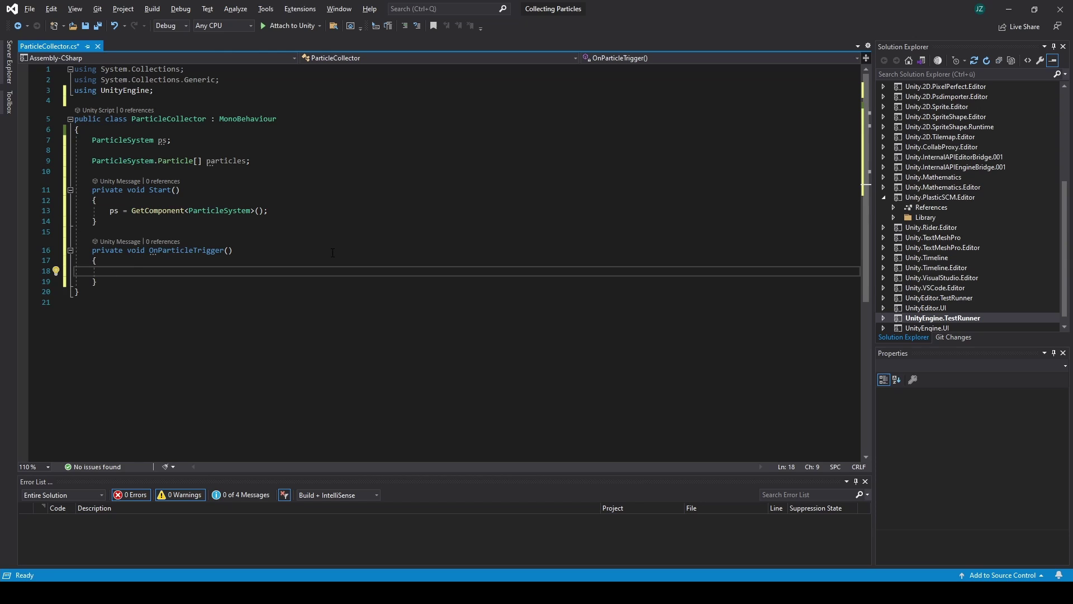
Write int particlesAlive = ps.GetTriggerParticles(ParticleSystemTriggerEventType.Enter, ); inside OnParticleTrigger.
{"action": "type", "text": "int"}
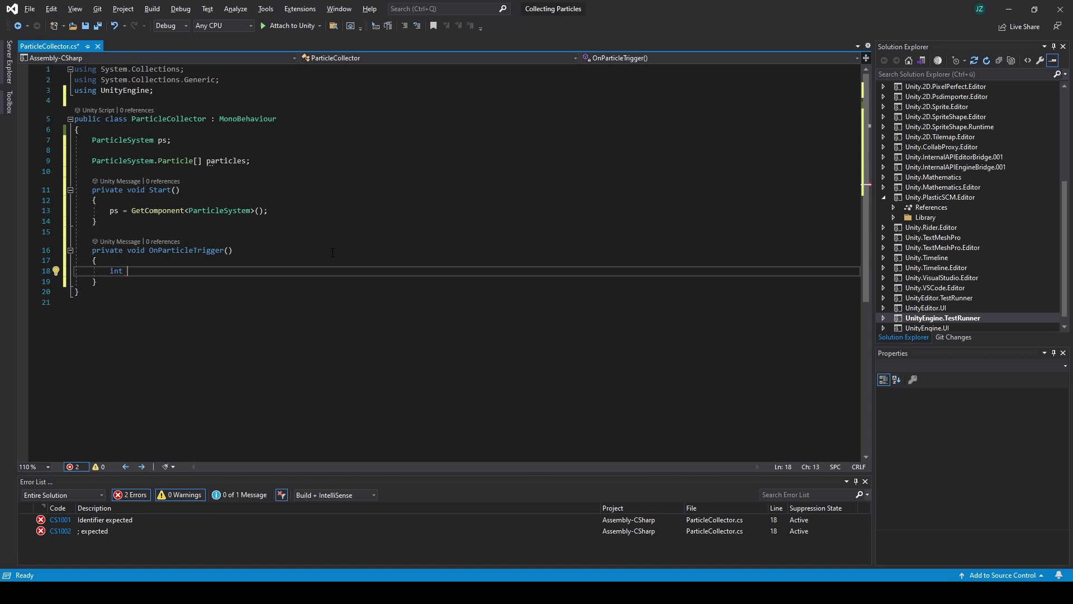
{"action": "type", "text": "particles"}
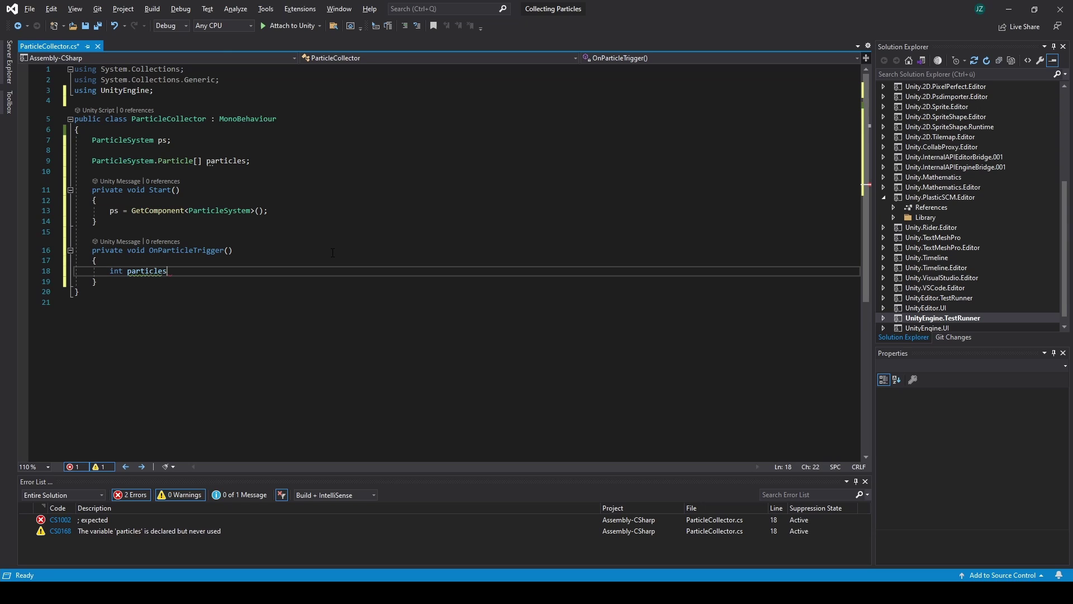
{"action": "type", "text": "Alive"}
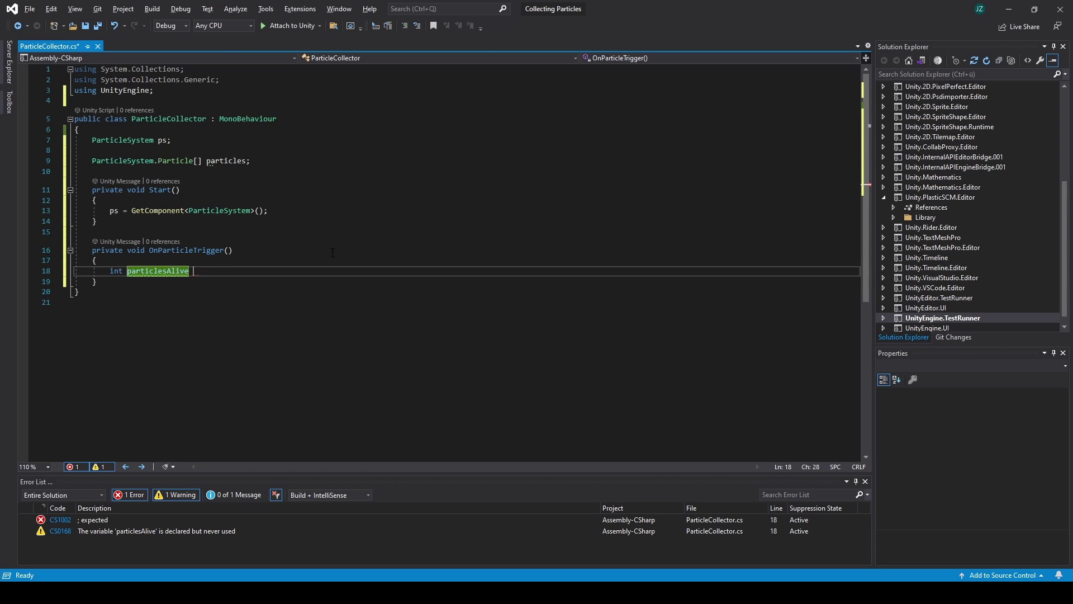
{"action": "type", "text": " = "}
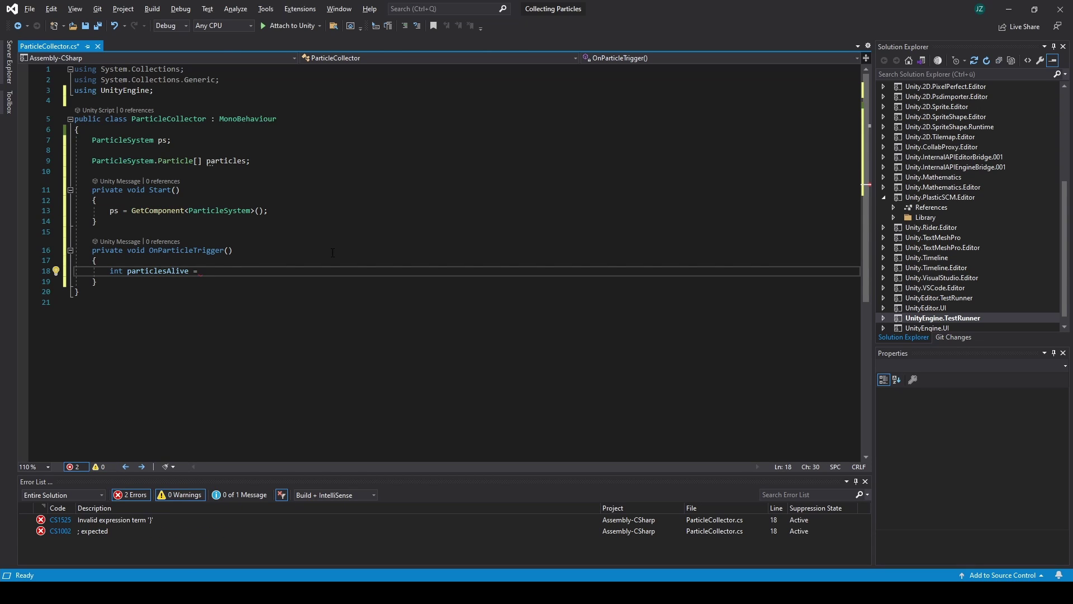
{"action": "type", "text": "ps.par"}
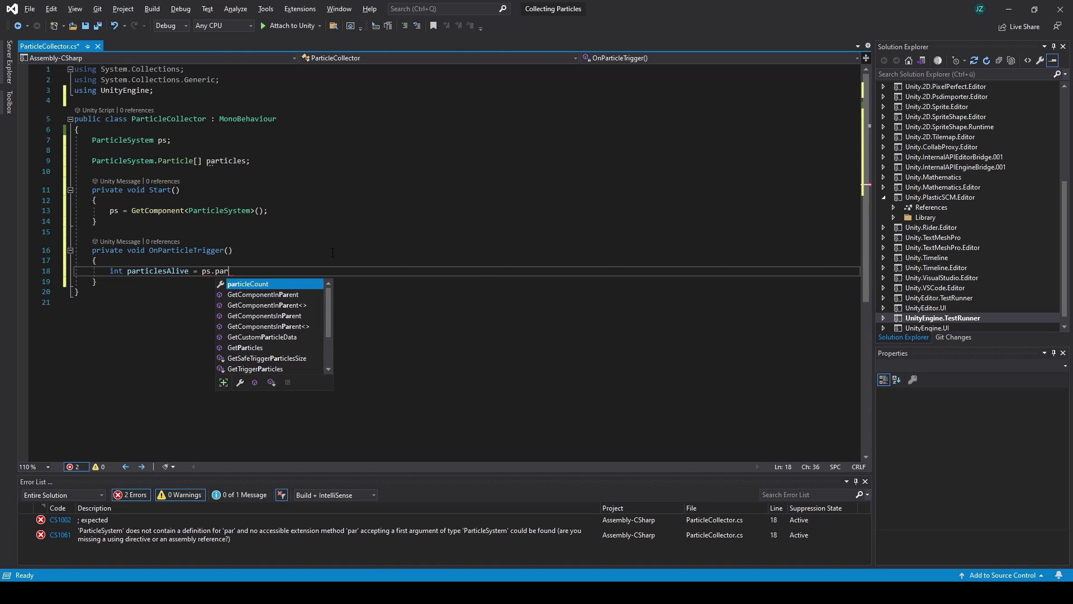
{"action": "key", "text": "Tab"}
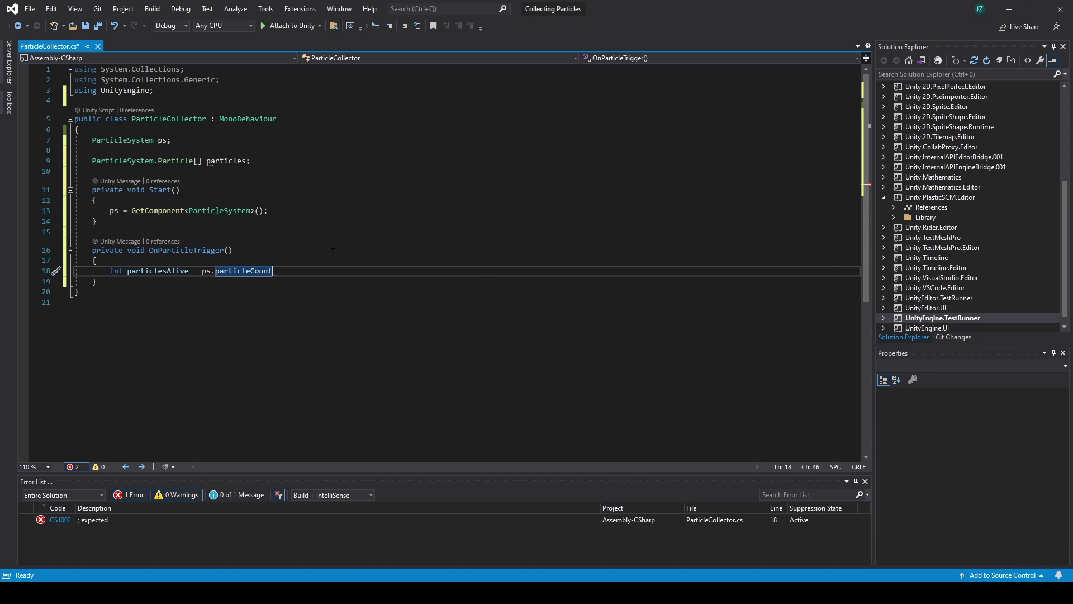
{"action": "key", "text": "BackSpace"}
{"action": "key", "text": "BackSpace"}
{"action": "key", "text": "BackSpace"}
{"action": "key", "text": "BackSpace"}
{"action": "key", "text": "BackSpace"}
{"action": "key", "text": "BackSpace"}
{"action": "key", "text": "BackSpace"}
{"action": "key", "text": "BackSpace"}
{"action": "key", "text": "BackSpace"}
{"action": "key", "text": "BackSpace"}
{"action": "key", "text": "BackSpace"}
{"action": "key", "text": "BackSpace"}
{"action": "key", "text": "BackSpace"}
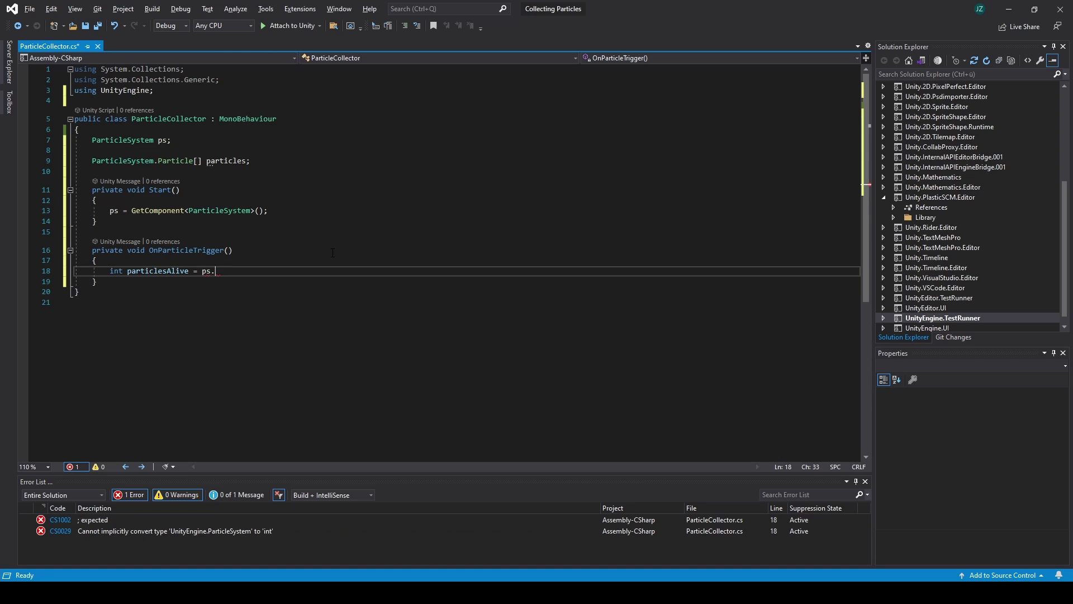
{"action": "type", "text": "par"}
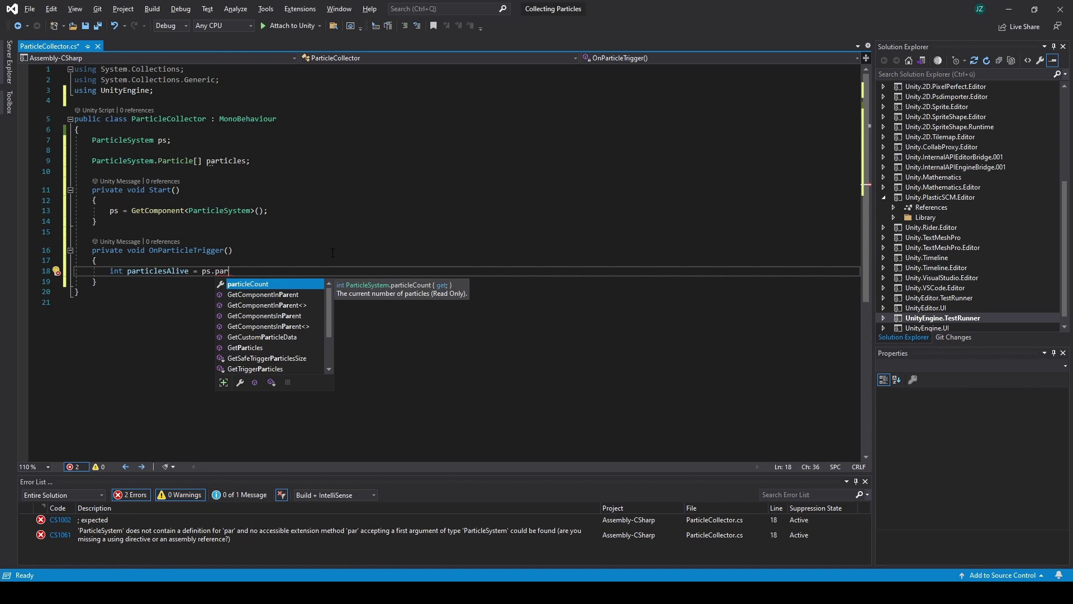
{"action": "key", "text": "BackSpace"}
{"action": "key", "text": "BackSpace"}
{"action": "key", "text": "BackSpace"}
{"action": "type", "text": "gett"}
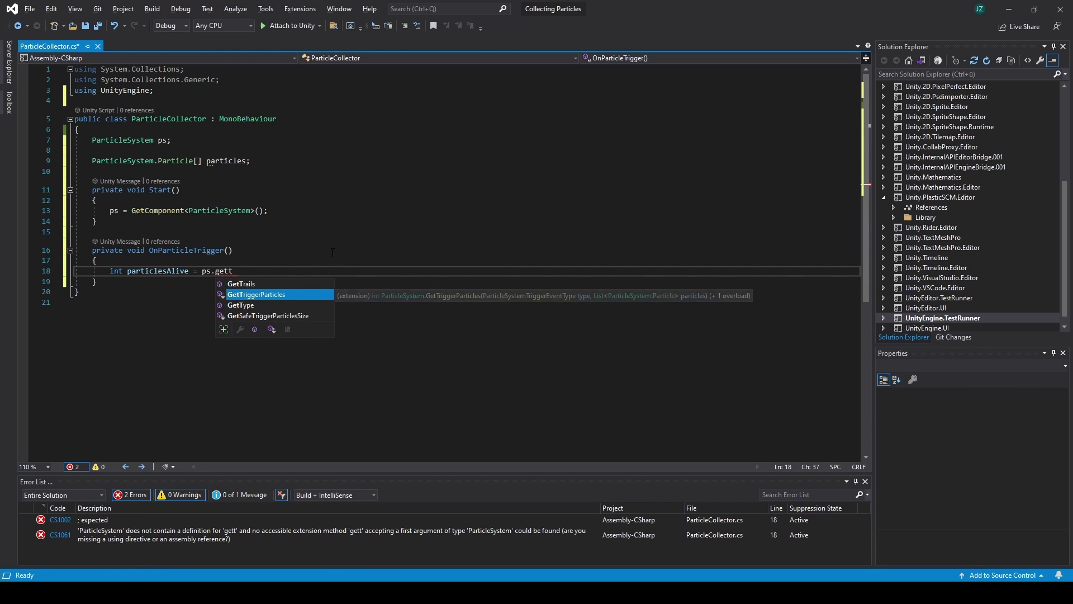
{"action": "type", "text": "("}
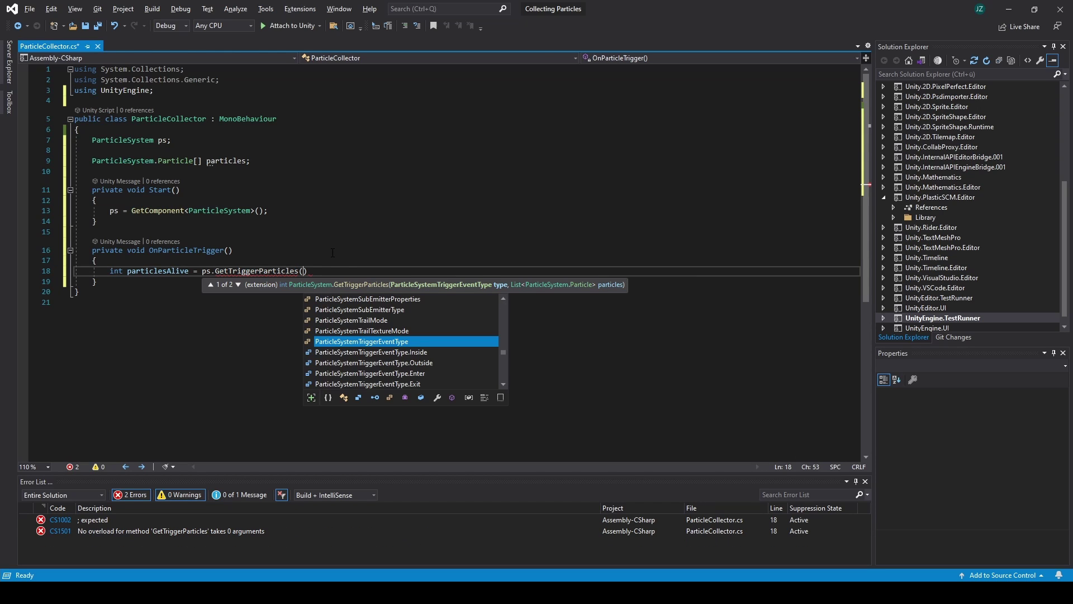
{"action": "type", "text": "ParticleSystemTriggerEventType."}
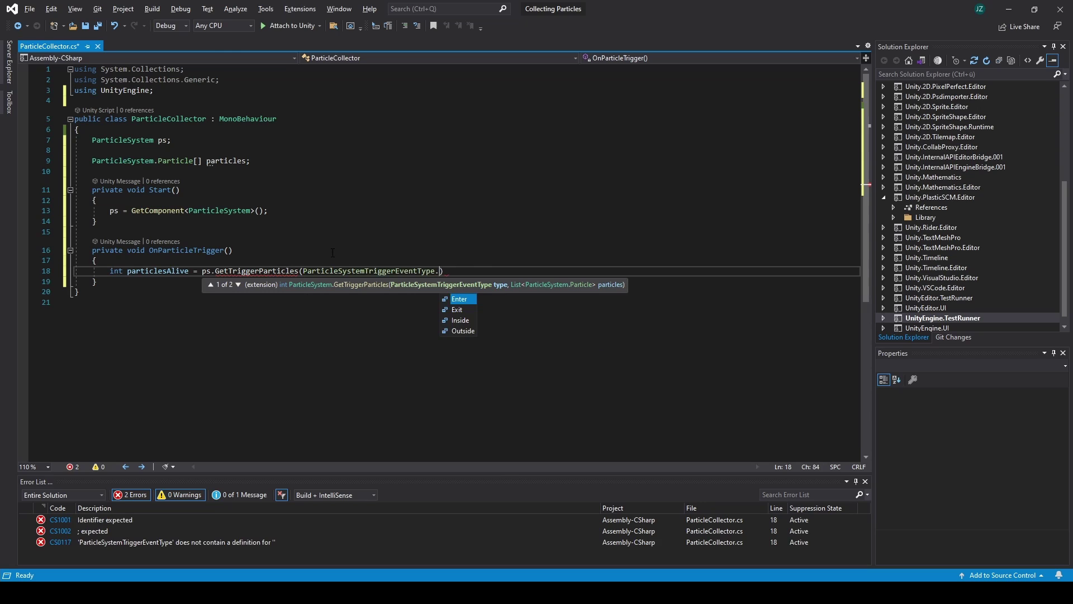
{"action": "key", "text": "Tab"}
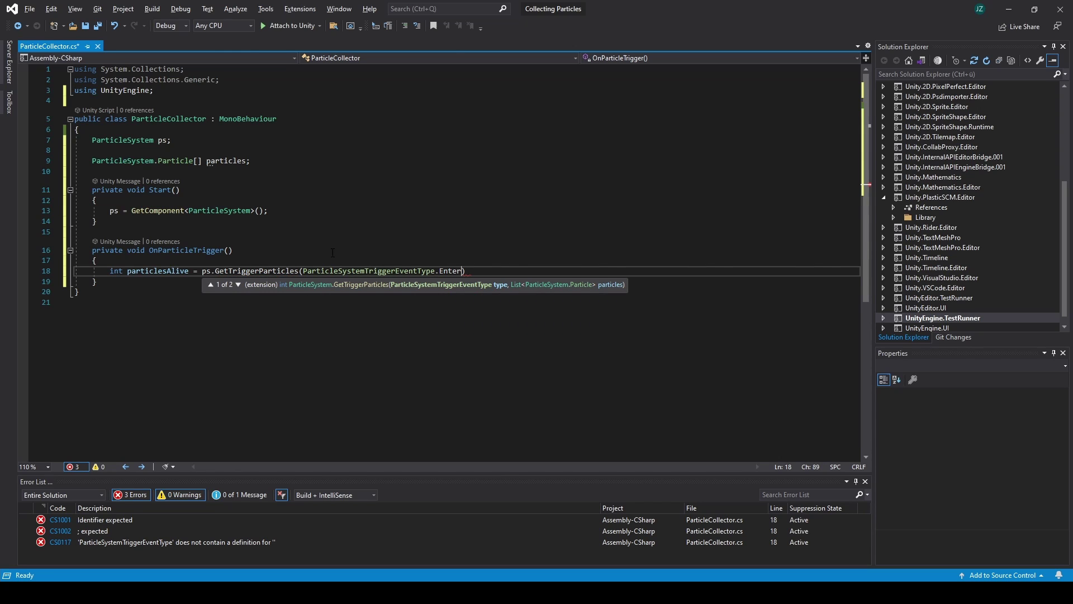
{"action": "type", "text": ");"}
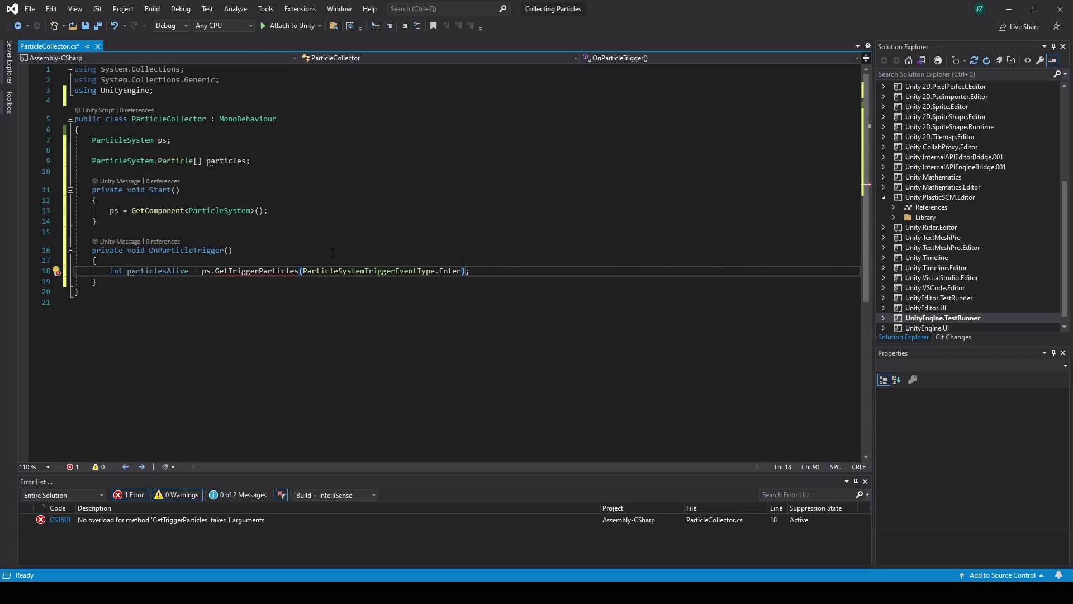
{"action": "type", "text": ","}
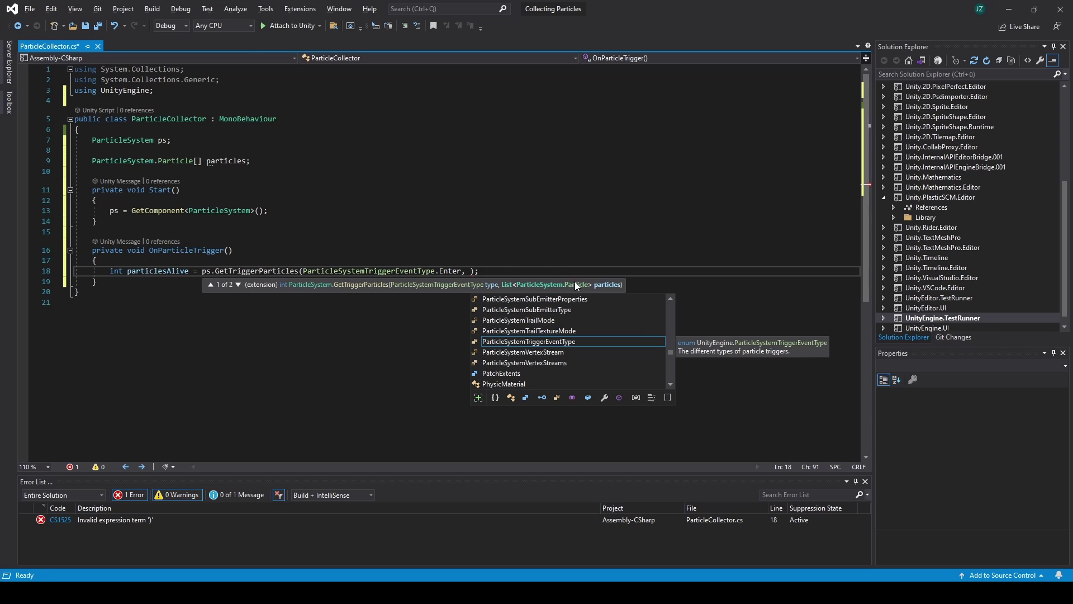
Change the particles field from a Particle array to List<ParticleSystem.Particle>.
{"action": "left_click", "coordinate": [136, 162]}
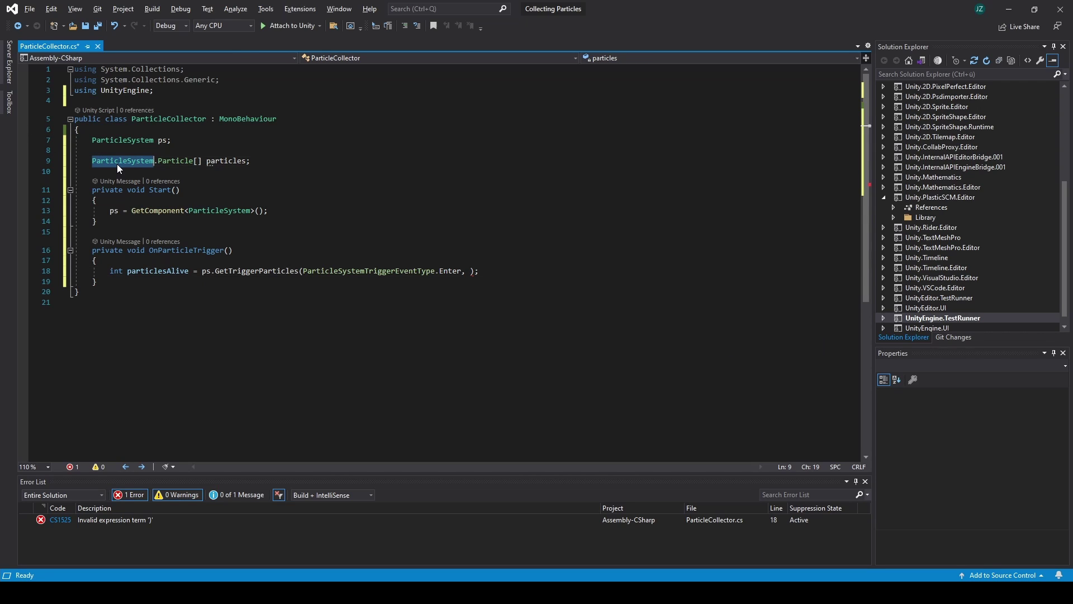
{"action": "left_click", "coordinate": [202, 162]}
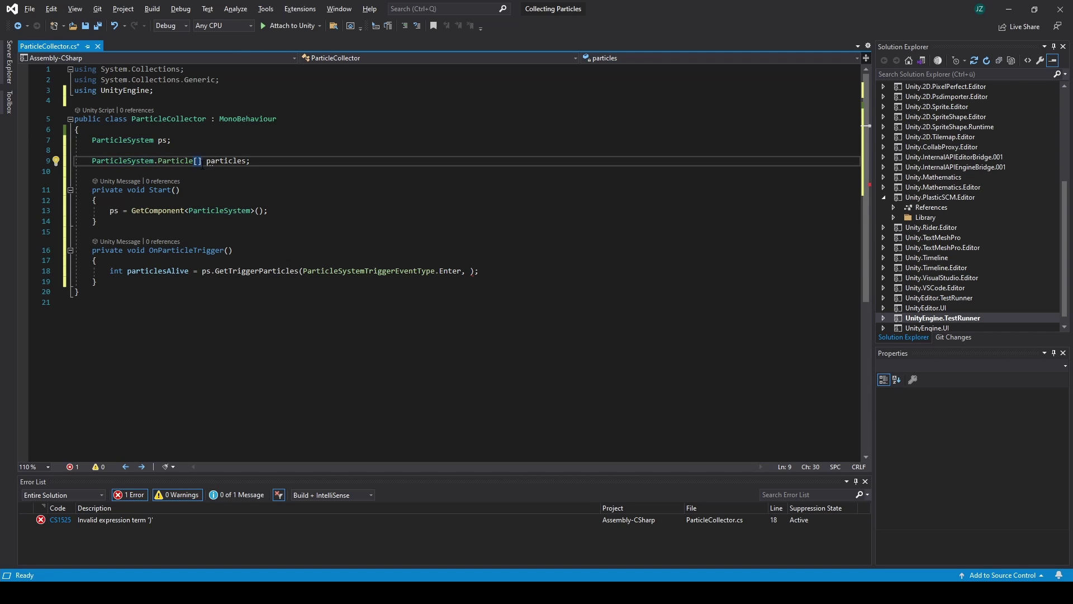
{"action": "key", "text": "BackSpace"}
{"action": "key", "text": "BackSpace"}
{"action": "type", "text": ">"}
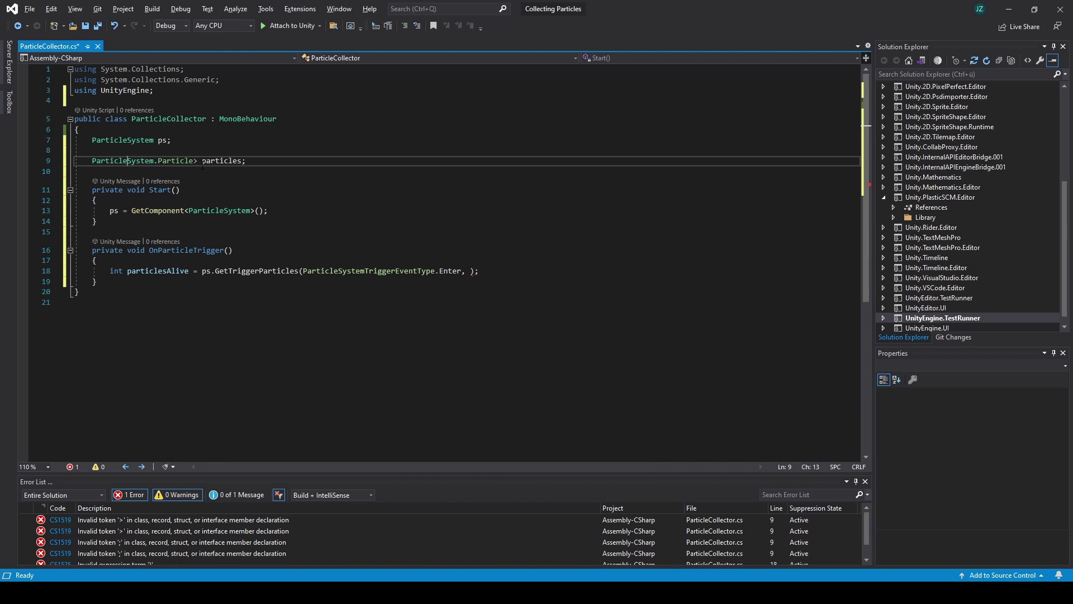
{"action": "key", "text": "Home"}
{"action": "type", "text": "L"}
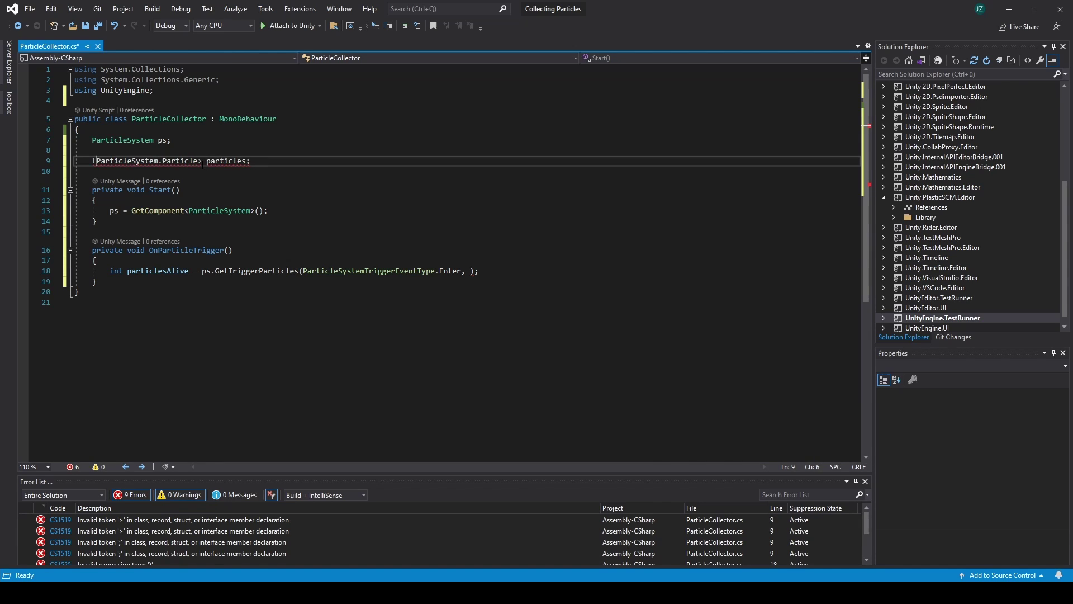
{"action": "type", "text": "ist<"}
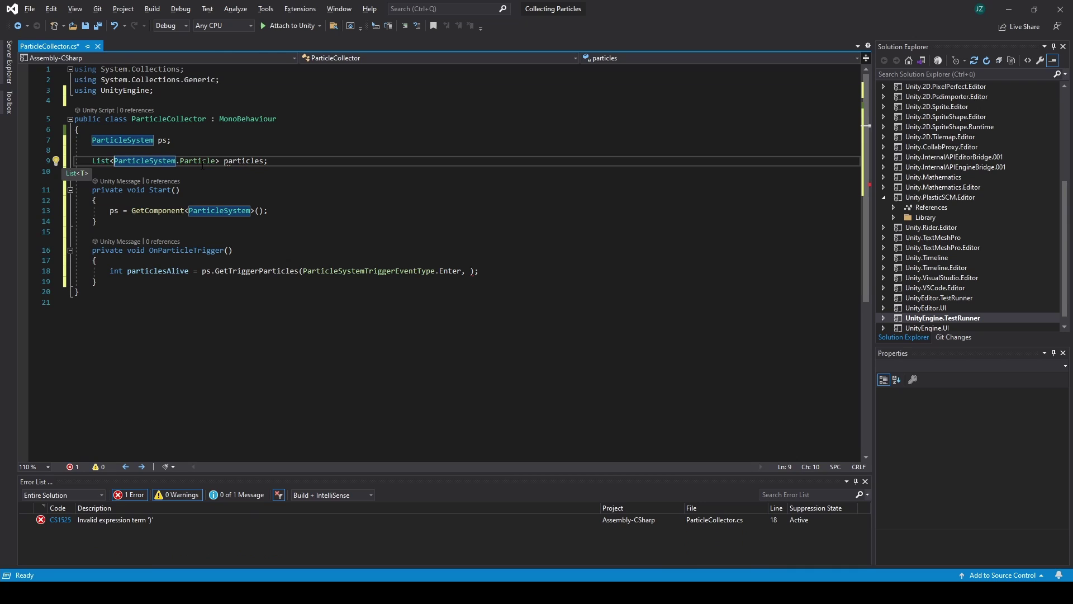
Pass particles as the second argument of GetTriggerParticles.
{"action": "left_click", "coordinate": [470, 273]}
{"action": "type", "text": "particles"}
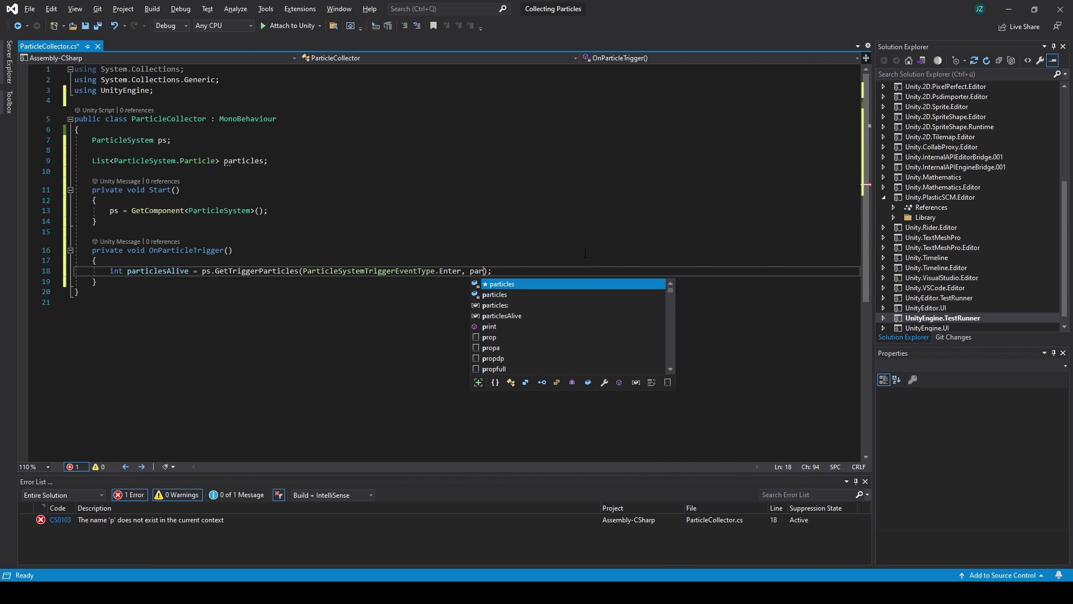
{"action": "key", "text": "Tab"}
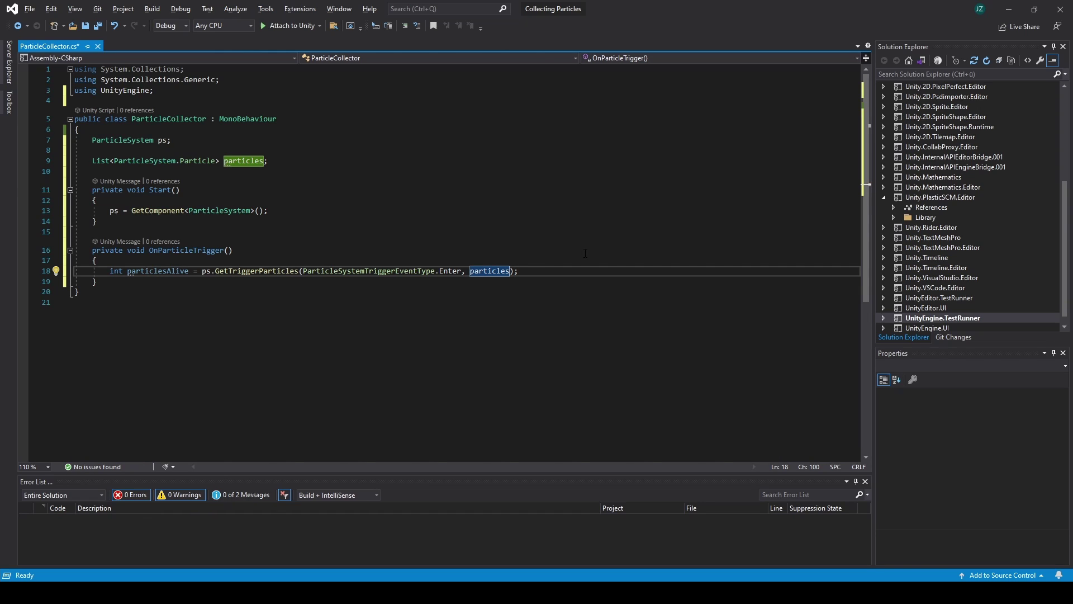
Insert a for loop snippet below the GetTriggerParticles call, limited by particles.
{"action": "key", "text": "End"}
{"action": "key", "text": "Return"}
{"action": "key", "text": "Return"}
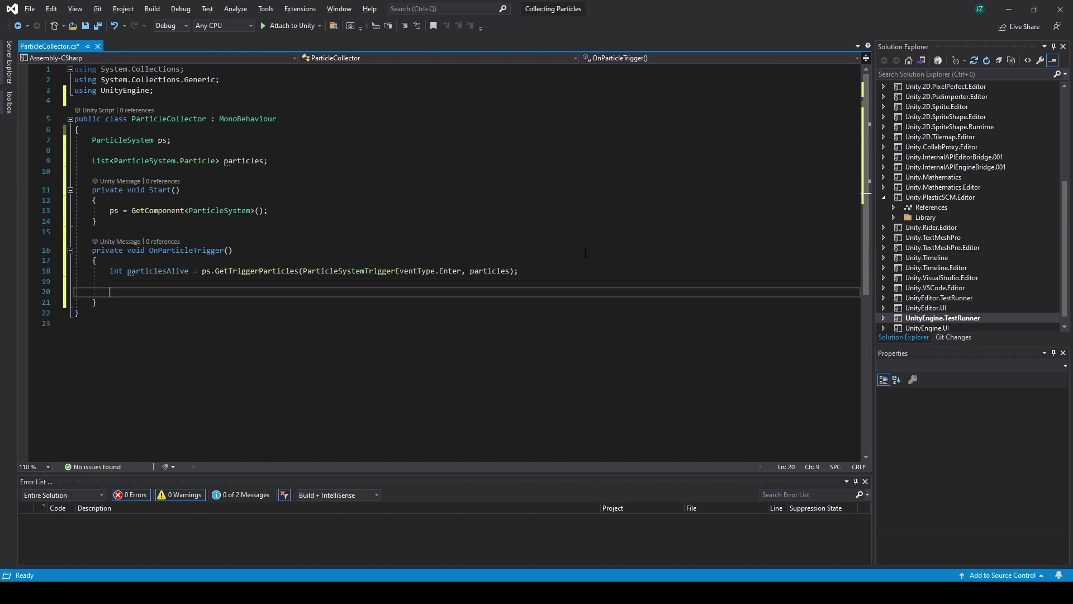
{"action": "type", "text": "for"}
{"action": "key", "text": "Tab"}
{"action": "key", "text": "Tab"}
{"action": "key", "text": "Tab"}
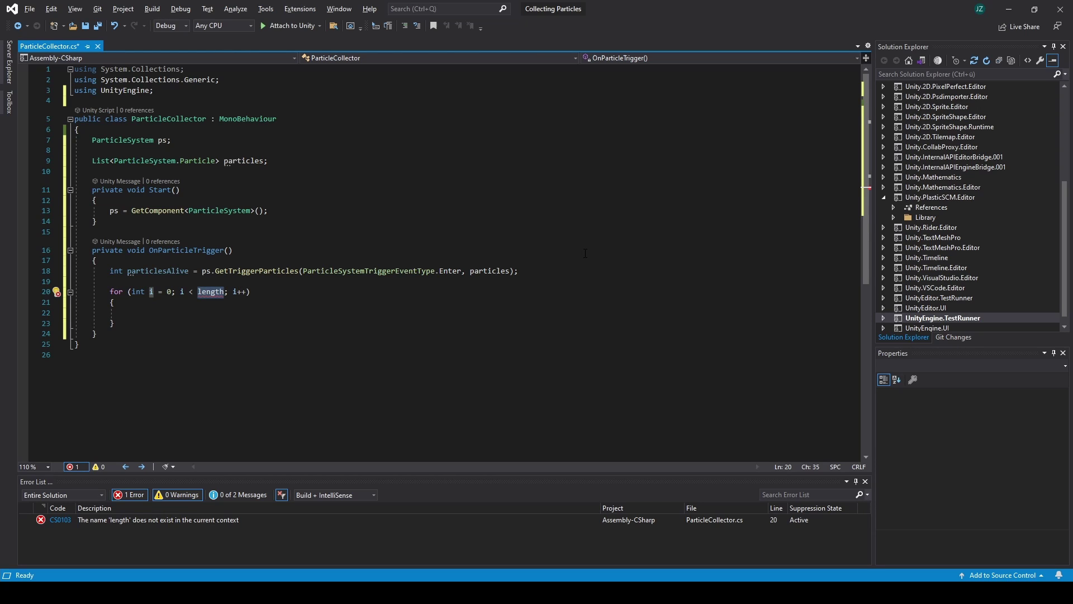
{"action": "type", "text": "particles"}
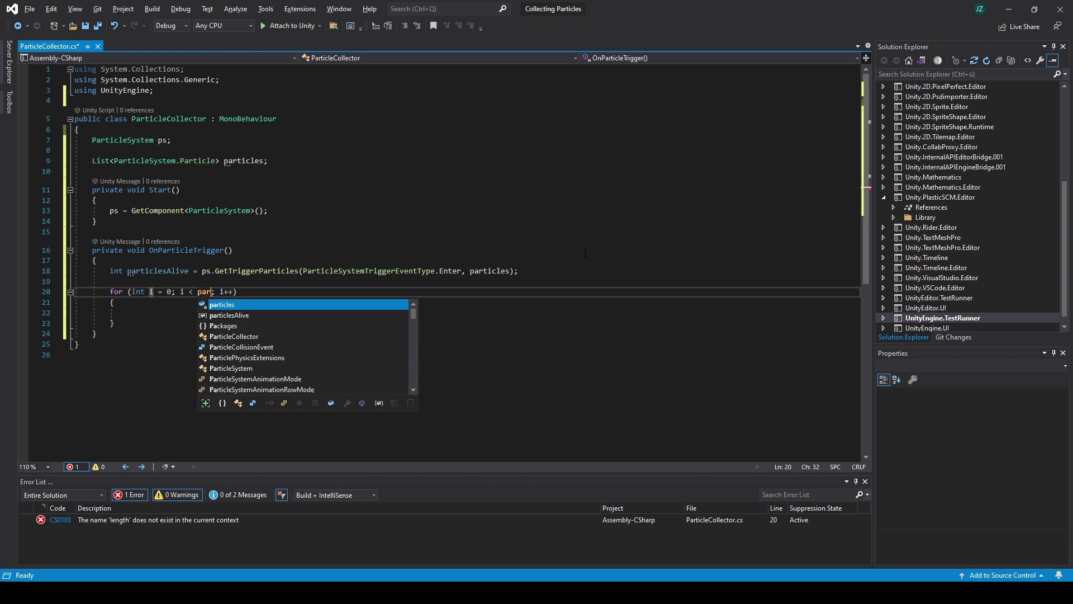
{"action": "key", "text": "Tab"}
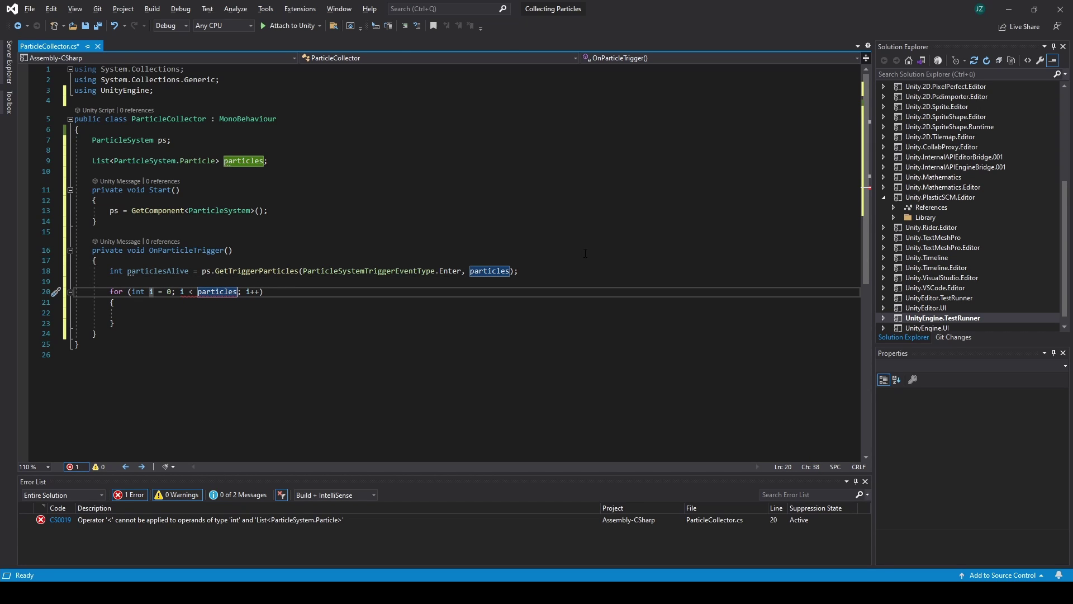
Change the loop limit to particlesAlive, leaving the loop body empty.
{"action": "key", "text": "BackSpace"}
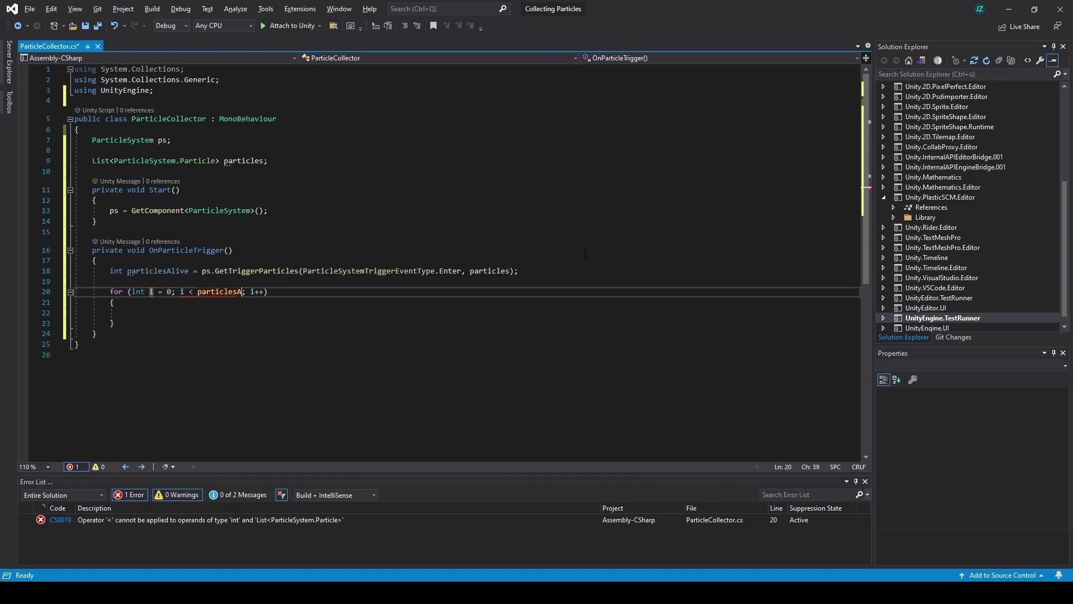
{"action": "key", "text": "BackSpace"}
{"action": "key", "text": "BackSpace"}
{"action": "key", "text": "BackSpace"}
{"action": "key", "text": "BackSpace"}
{"action": "key", "text": "BackSpace"}
{"action": "key", "text": "BackSpace"}
{"action": "key", "text": "BackSpace"}
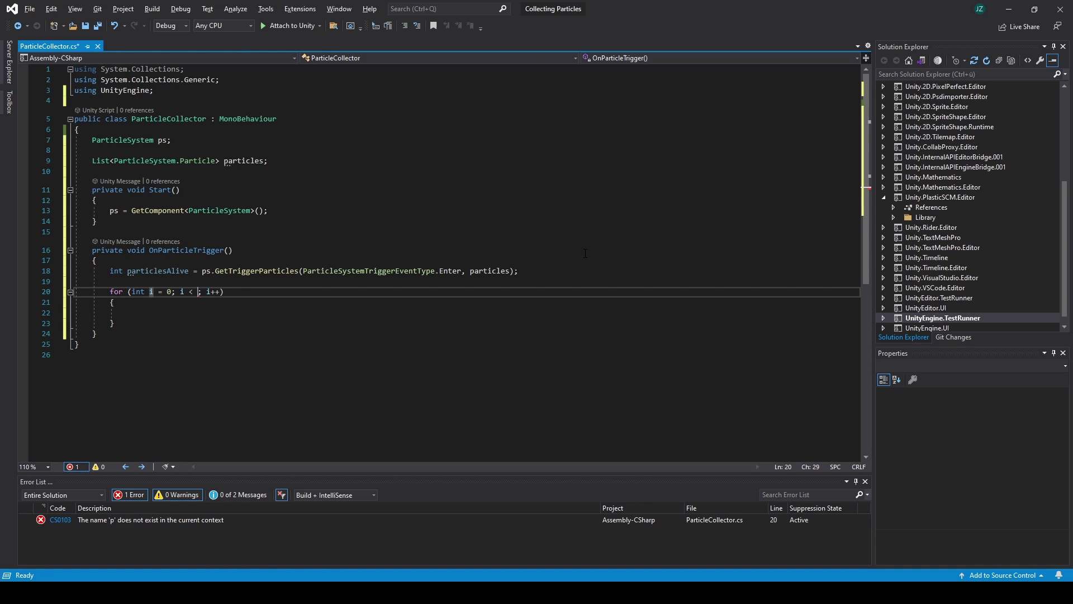
{"action": "type", "text": "ar"}
{"action": "key", "text": "Down"}
{"action": "key", "text": "Tab"}
{"action": "key", "text": "Down"}
{"action": "key", "text": "Down"}
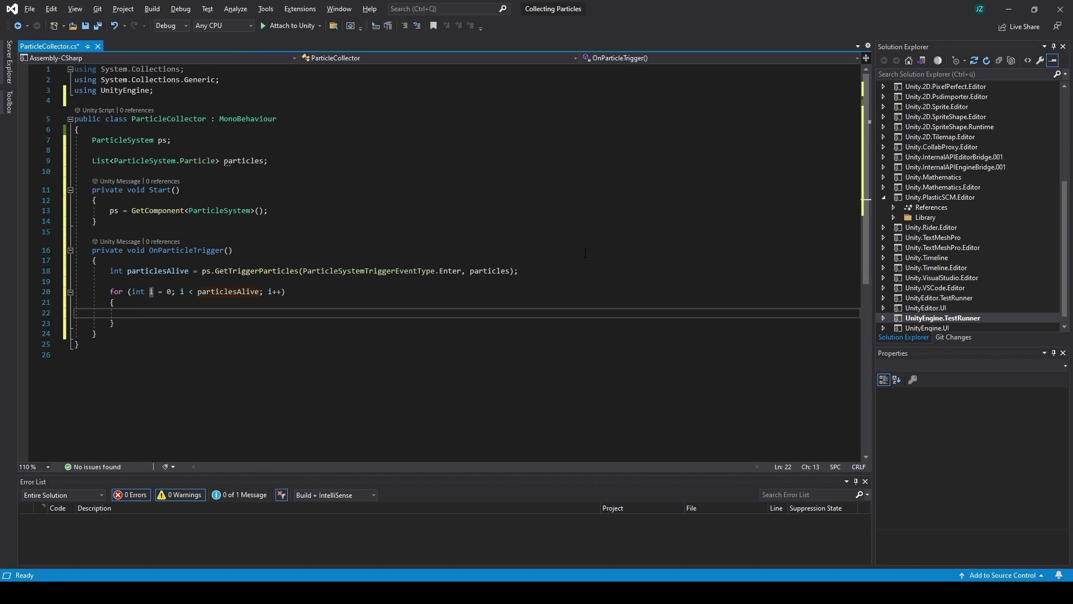
{"action": "type", "text": "par"}
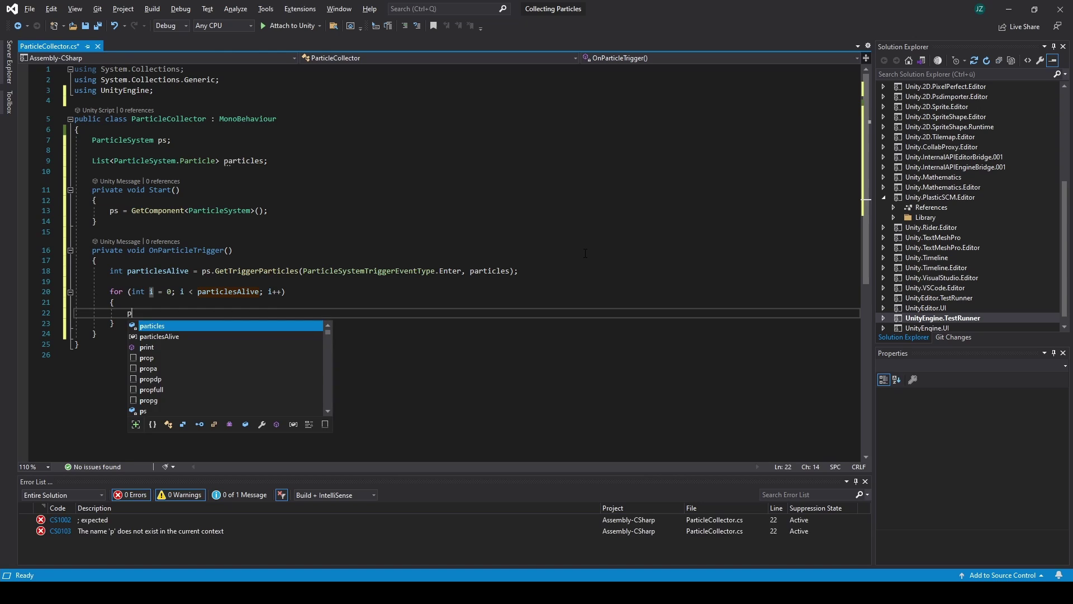
{"action": "key", "text": "ctrl+z"}
{"action": "key", "text": "Up"}
{"action": "key", "text": "Up"}
{"action": "key", "text": "Up"}
{"action": "key", "text": "Up"}
{"action": "key", "text": "Up"}
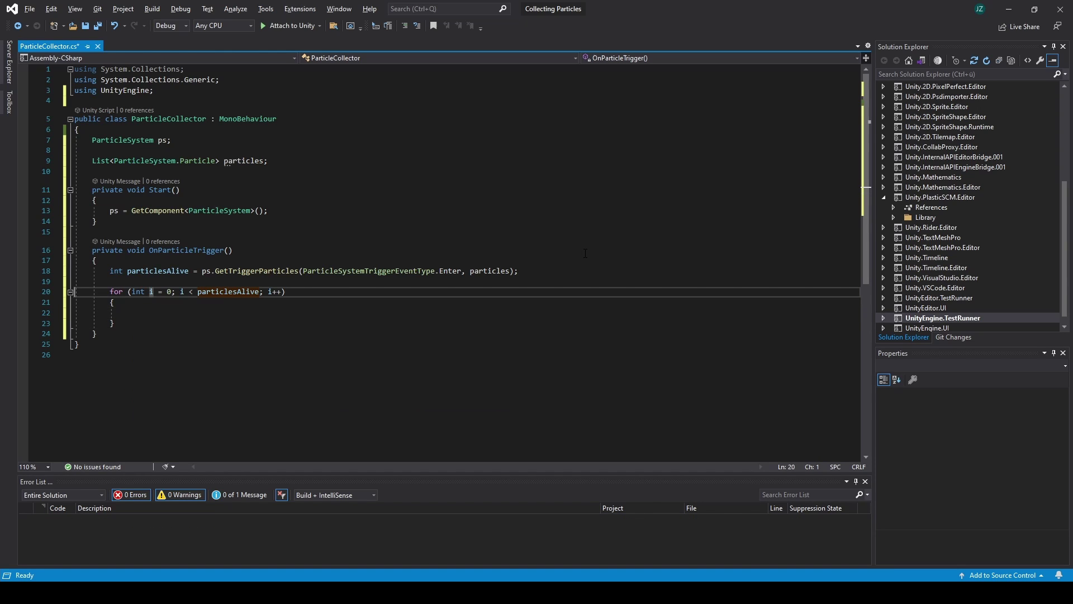
Rename particlesAlive to triggeredParticles everywhere using the Ctrl+R rename refactoring.
{"action": "key", "text": "ctrl+Right"}
{"action": "key", "text": "ctrl+Right"}
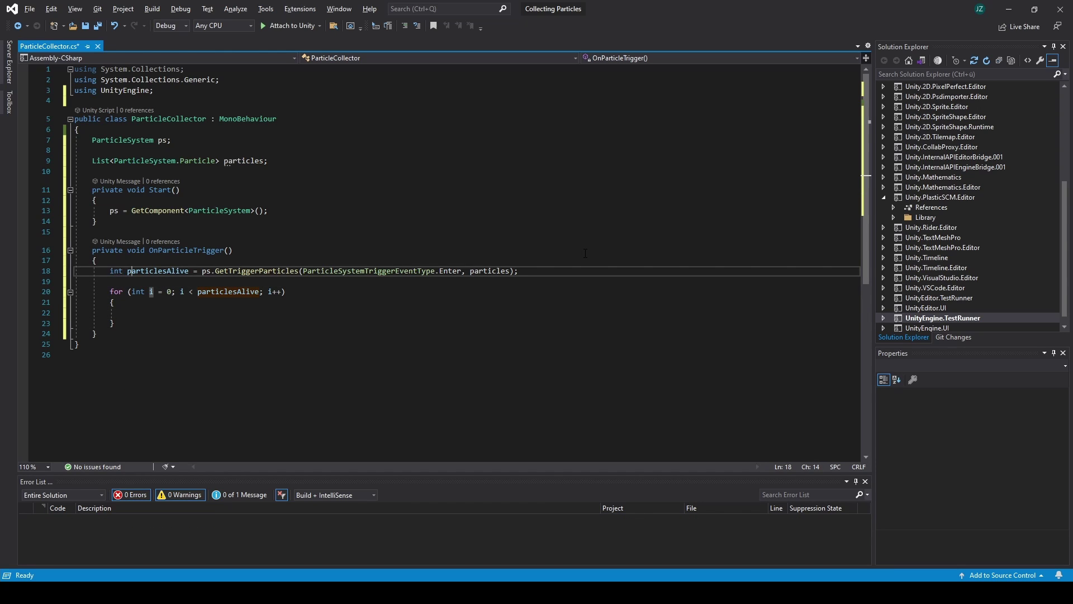
{"action": "key", "text": "ctrl+r"}
{"action": "key", "text": "ctrl+r"}
{"action": "type", "text": "tr"}
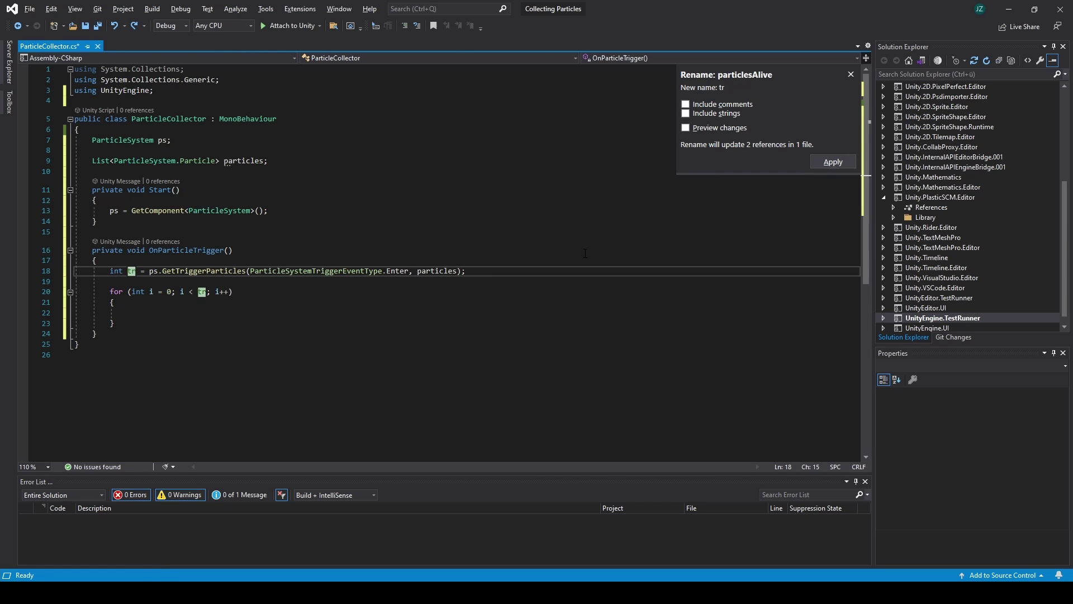
{"action": "type", "text": "iggeredP"}
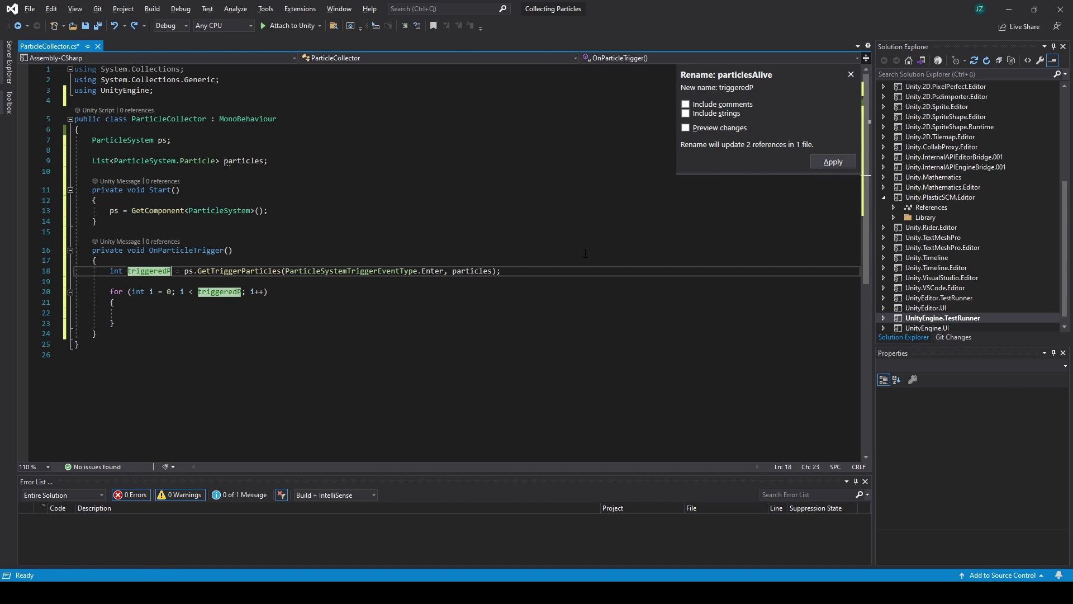
{"action": "type", "text": "articvles"}
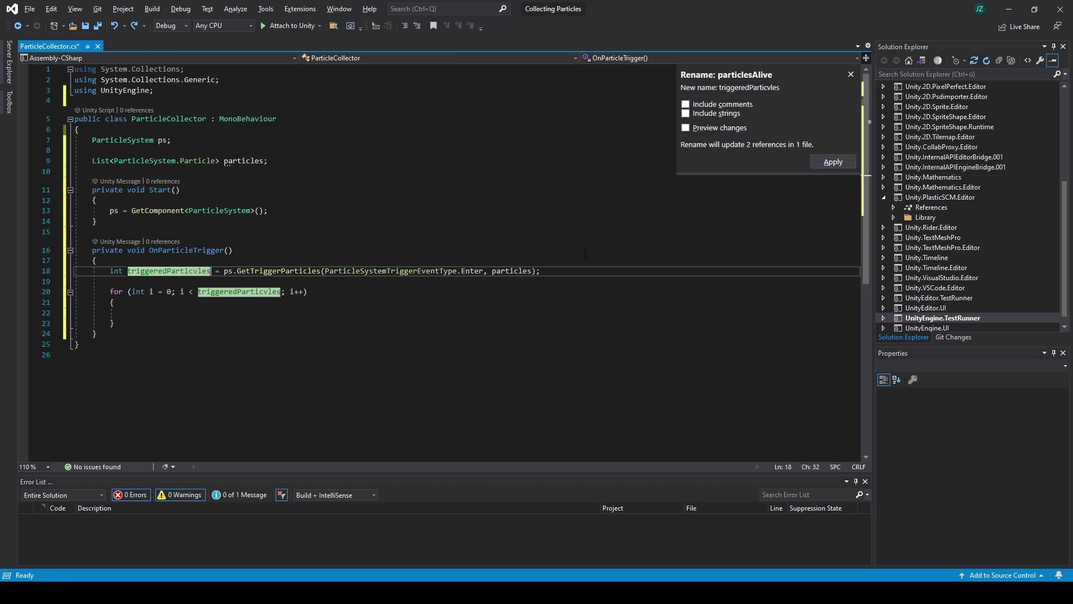
{"action": "key", "text": "BackSpace"}
{"action": "key", "text": "BackSpace"}
{"action": "key", "text": "BackSpace"}
{"action": "key", "text": "BackSpace"}
{"action": "type", "text": "les"}
{"action": "key", "text": "Return"}
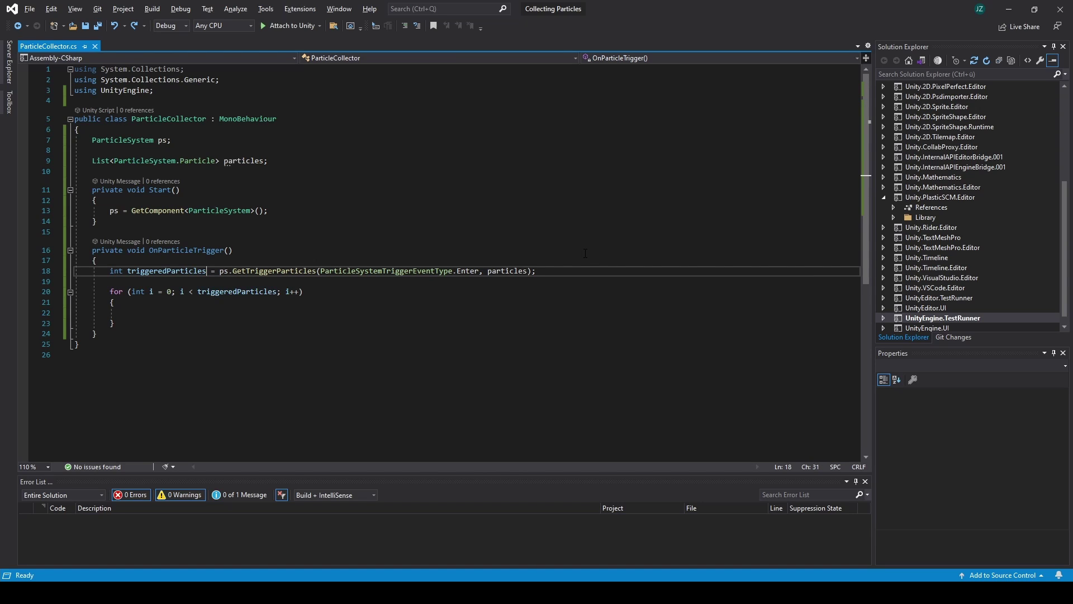
{"action": "key", "text": "Down"}
{"action": "key", "text": "Down"}
{"action": "key", "text": "Down"}
{"action": "key", "text": "Down"}
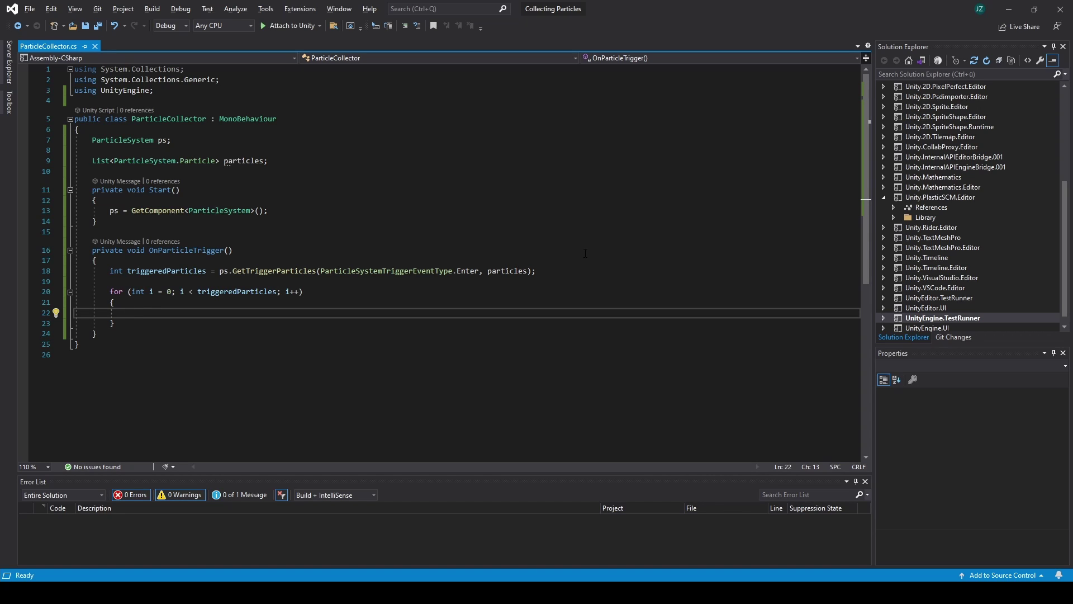
In the loop, copy particles[i] into p and set p.remainingLifetime = 0.
{"action": "type", "text": "par"}
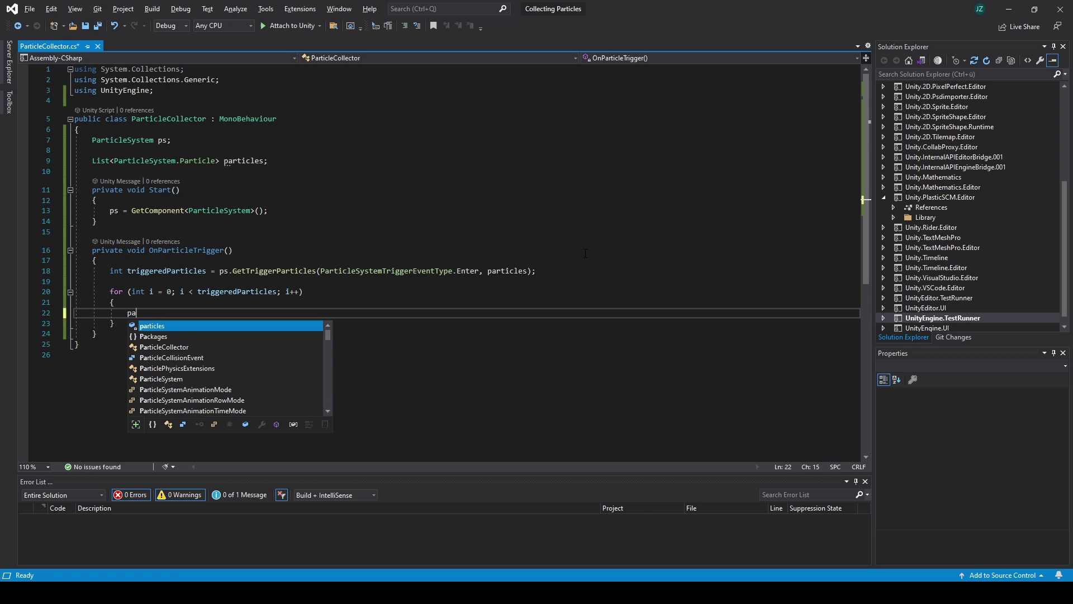
{"action": "key", "text": "BackSpace"}
{"action": "key", "text": "BackSpace"}
{"action": "key", "text": "BackSpace"}
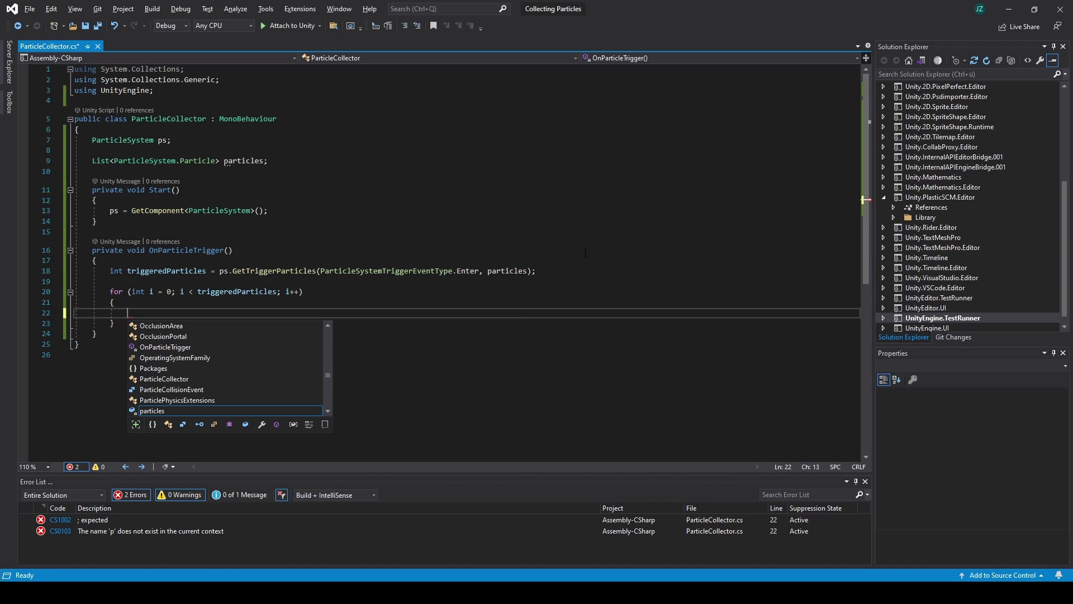
{"action": "type", "text": "Part"}
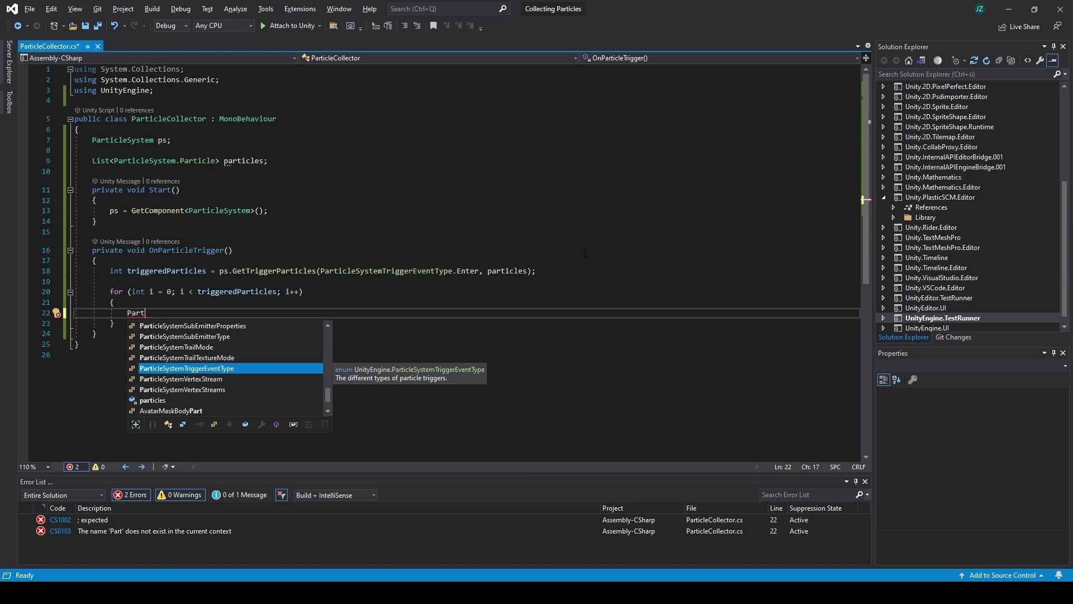
{"action": "type", "text": "icleSystem"}
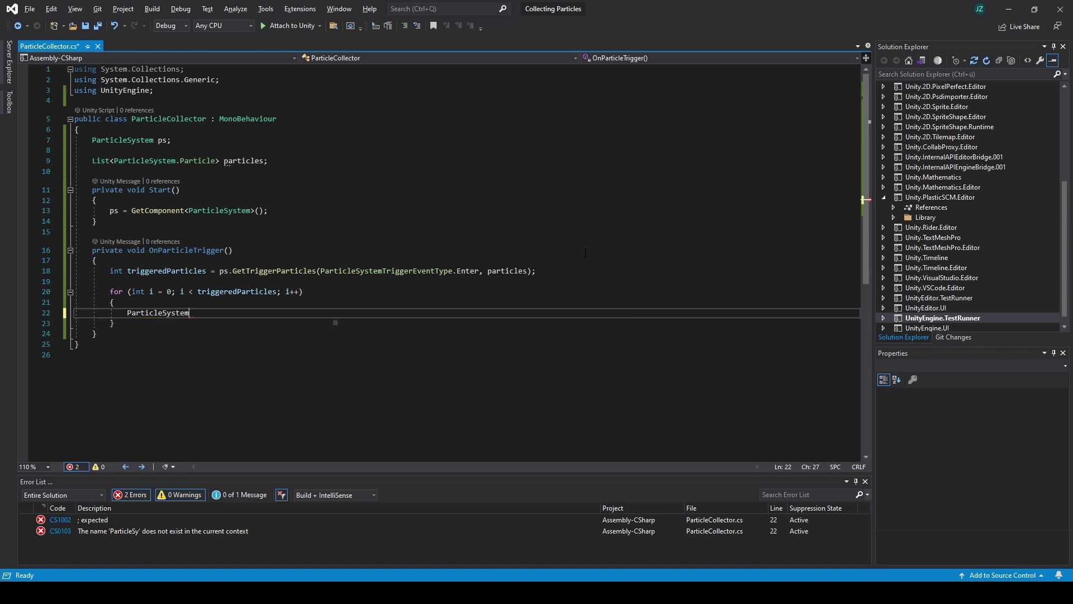
{"action": "type", "text": ".pa p ="}
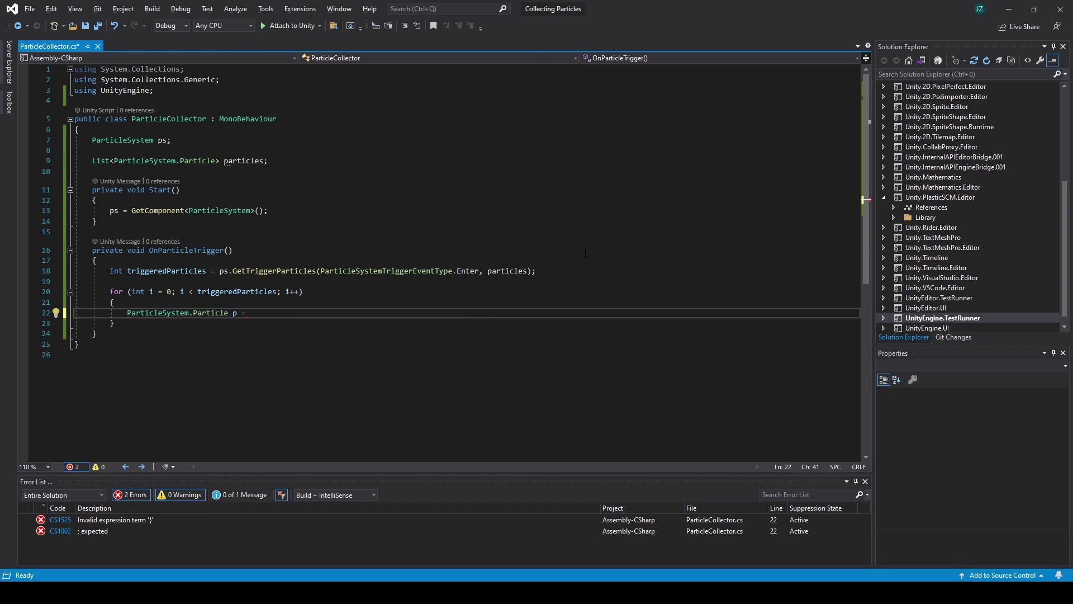
{"action": "type", "text": " particles[i"}
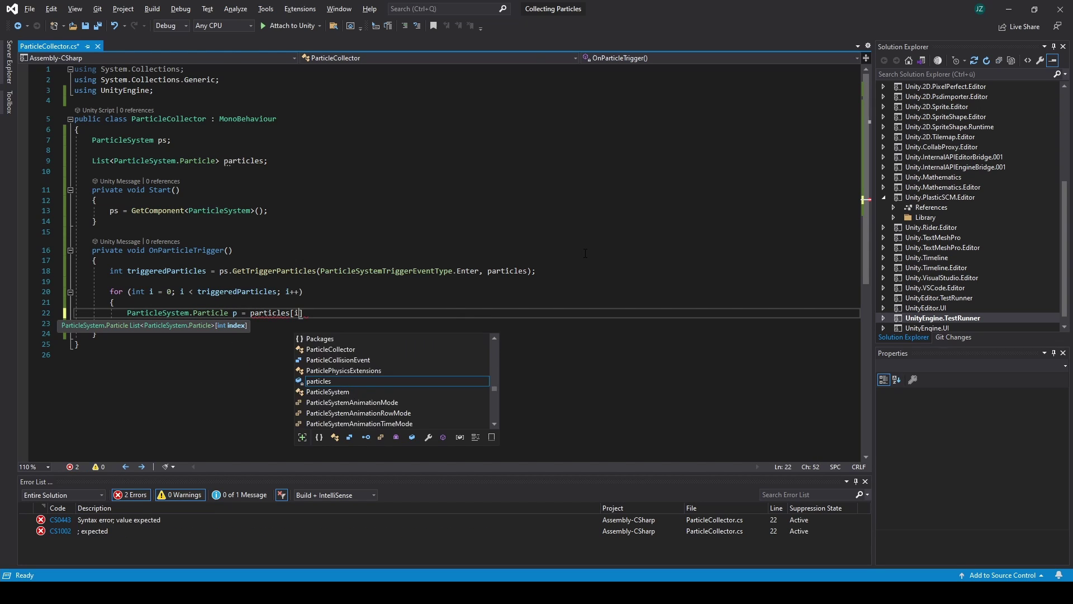
{"action": "type", "text": "];"}
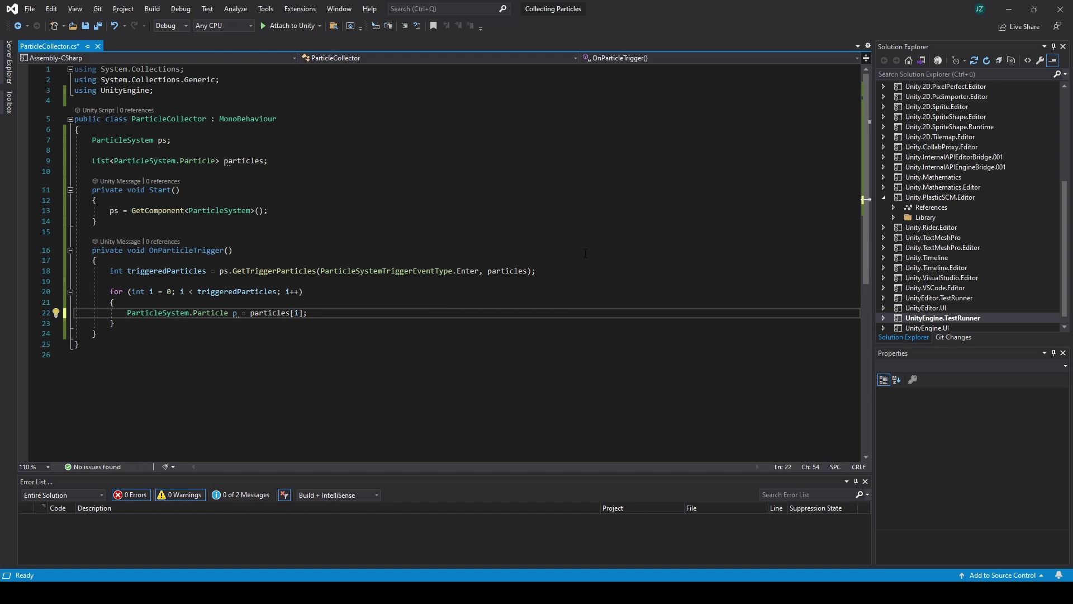
{"action": "key", "text": "Return"}
{"action": "type", "text": "p-rem"}
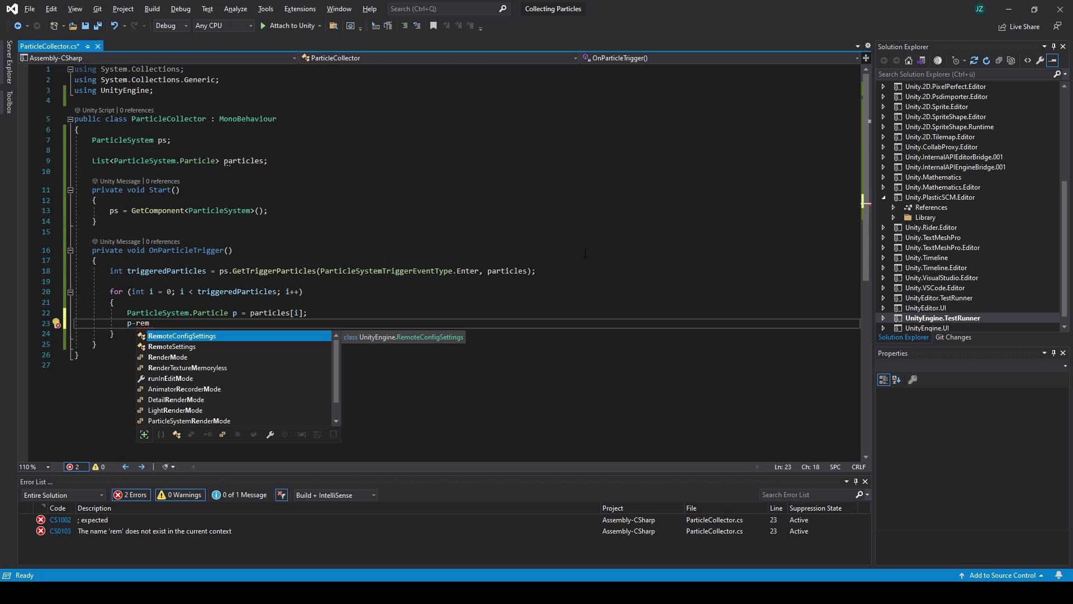
{"action": "key", "text": "BackSpace"}
{"action": "key", "text": "BackSpace"}
{"action": "key", "text": "BackSpace"}
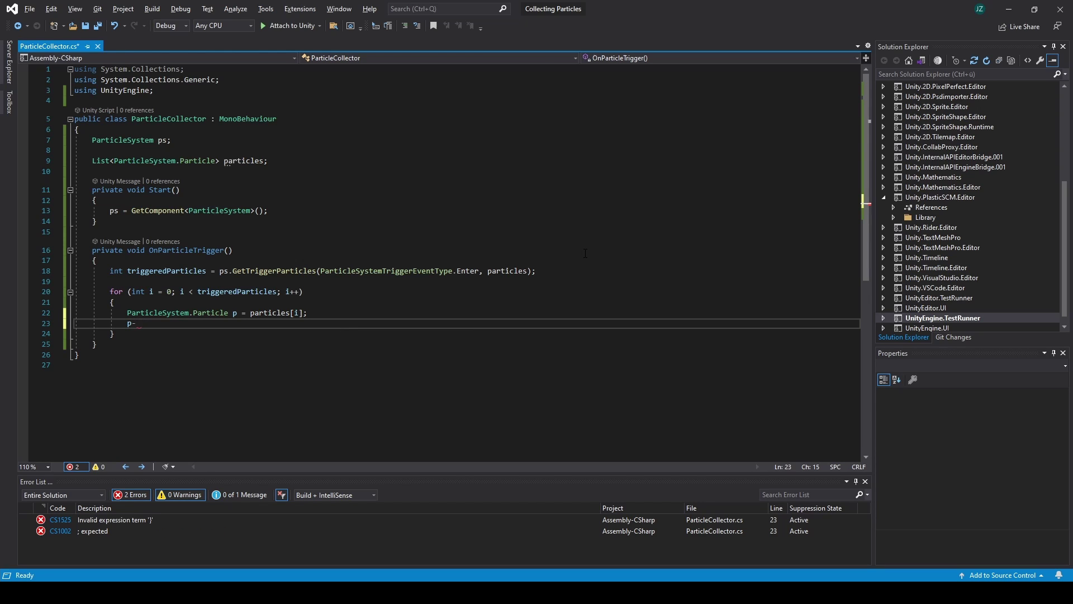
{"action": "key", "text": "BackSpace"}
{"action": "type", "text": ".rem"}
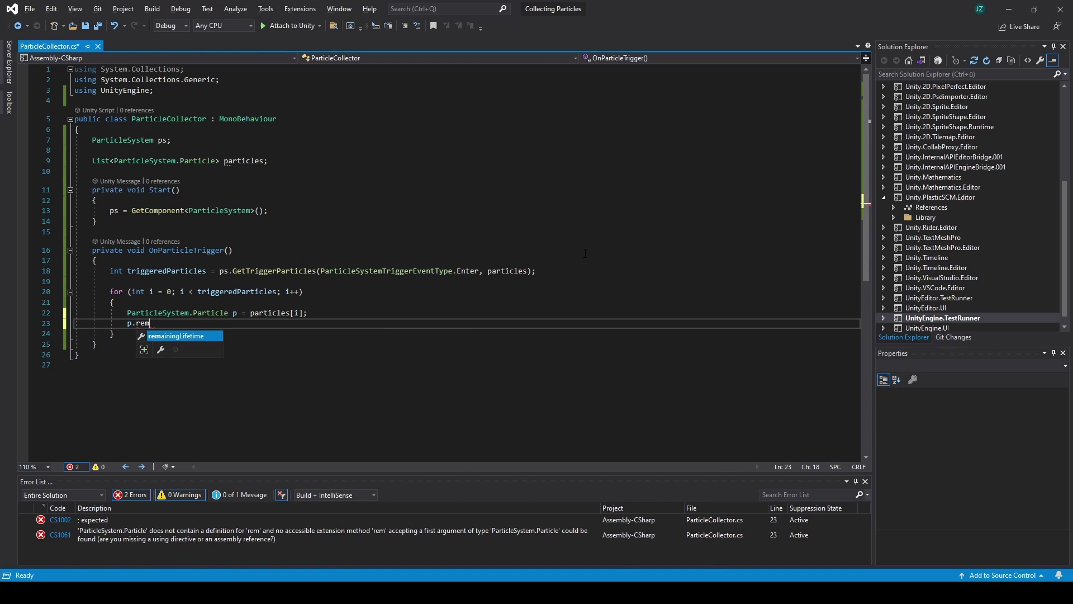
{"action": "type", "text": "ainingLifetime = 0;"}
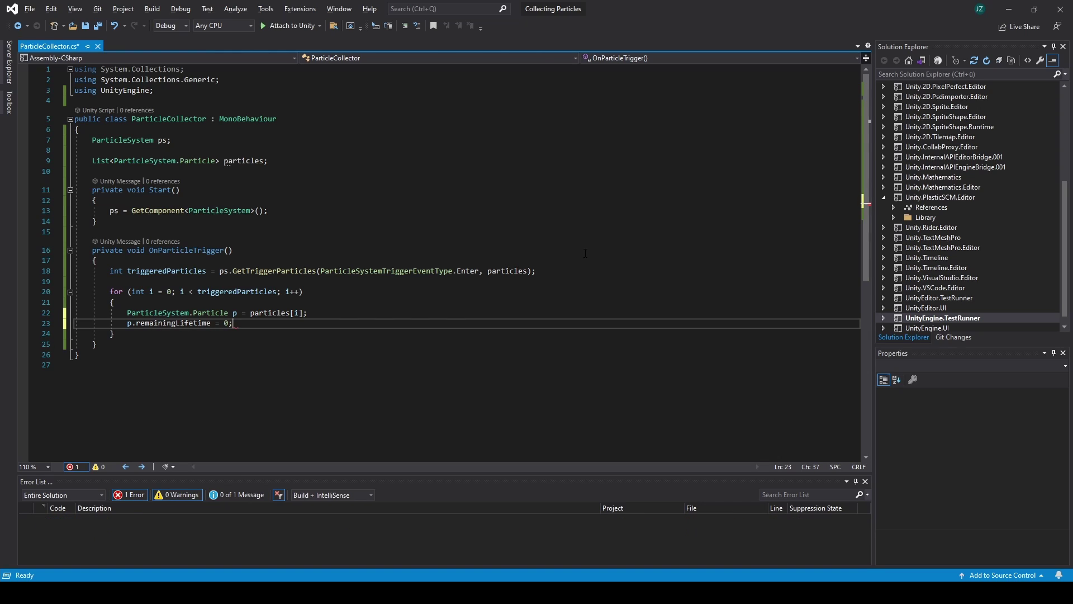
{"action": "key", "text": "Return"}
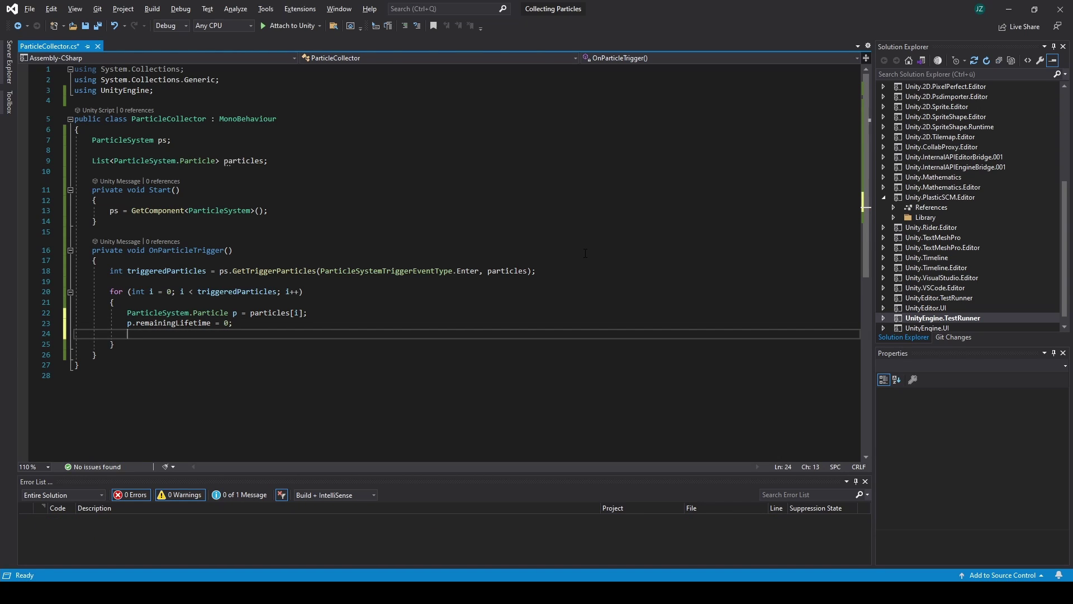
Log "We collected 1 particle", write p back to particles[i], and open lines below the loop.
{"action": "type", "text": "Deb"}
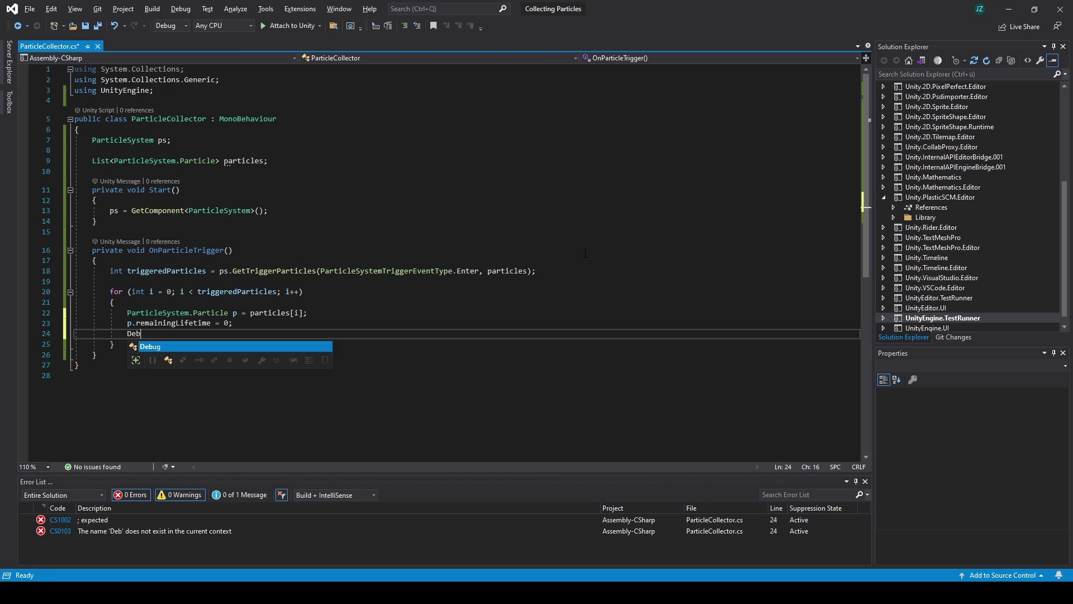
{"action": "type", "text": "ug.Log(\""}
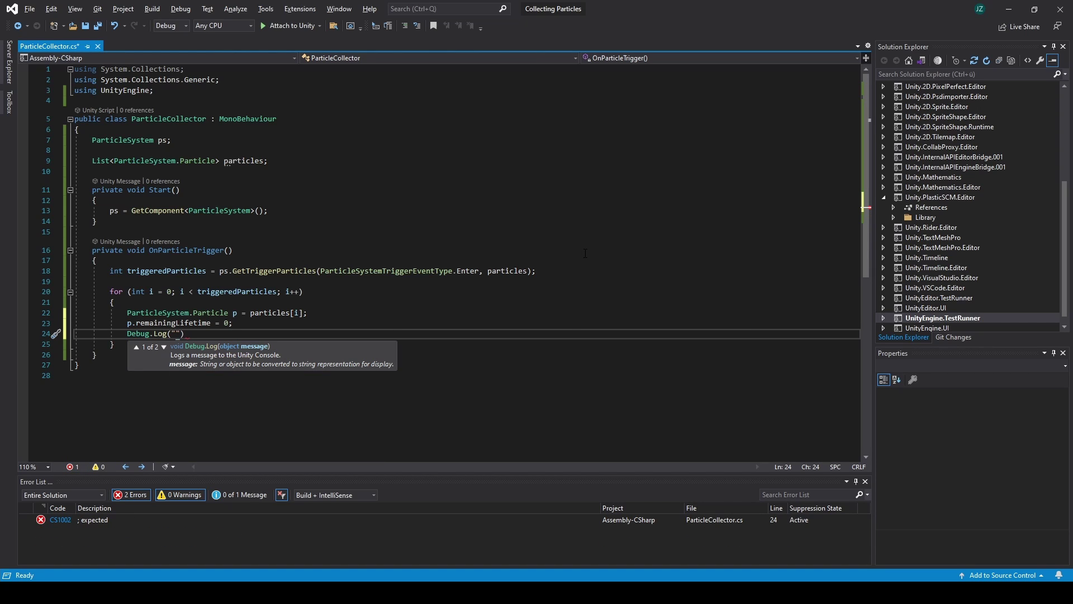
{"action": "type", "text": "We collected 1"}
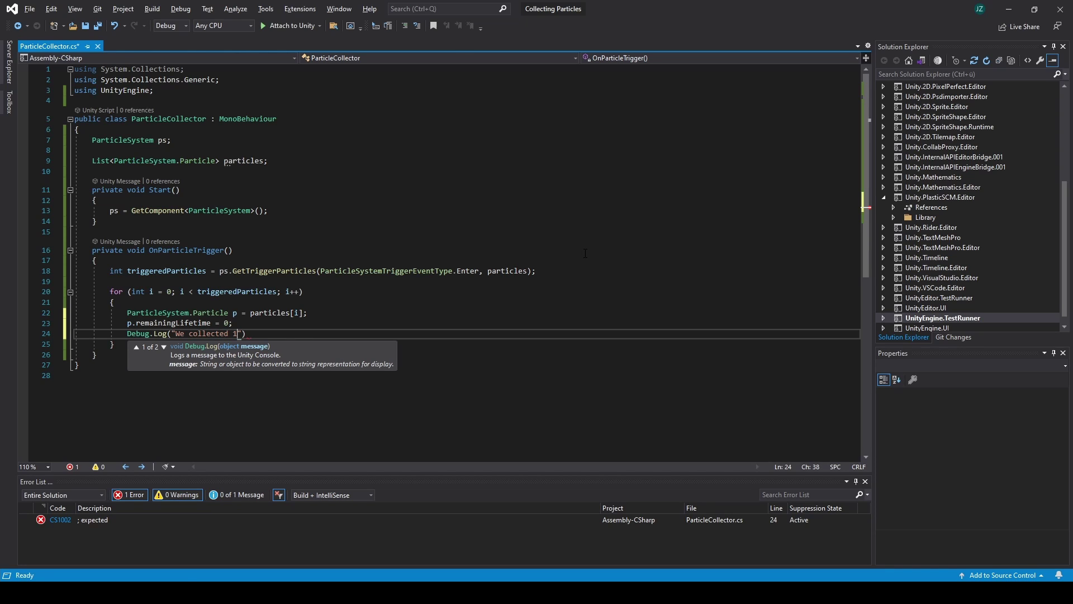
{"action": "type", "text": " particle"}
{"action": "key", "text": "Right"}
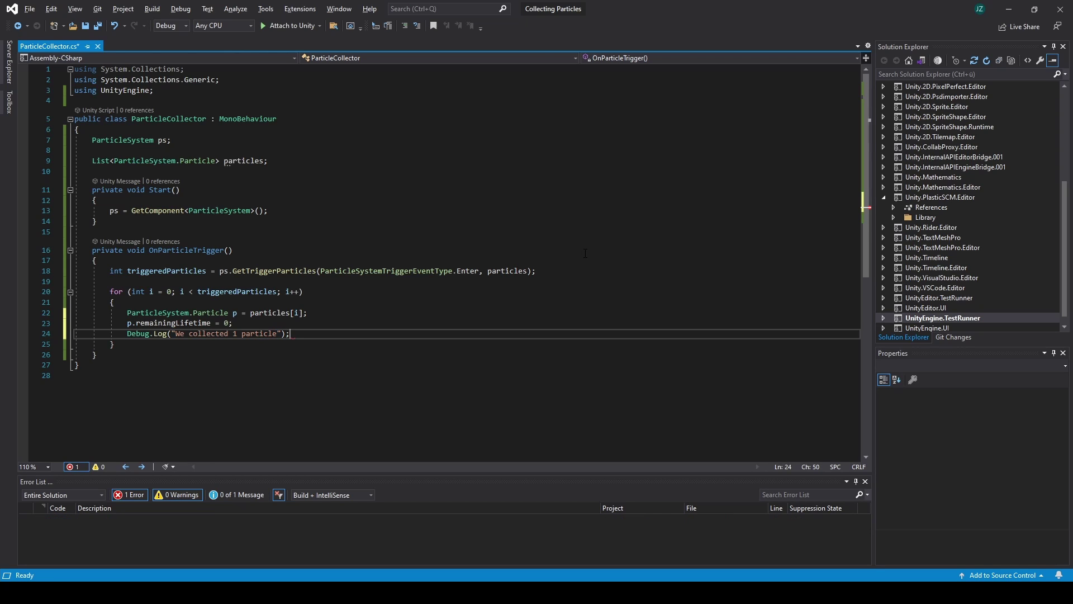
{"action": "type", "text": ";"}
{"action": "key", "text": "Return"}
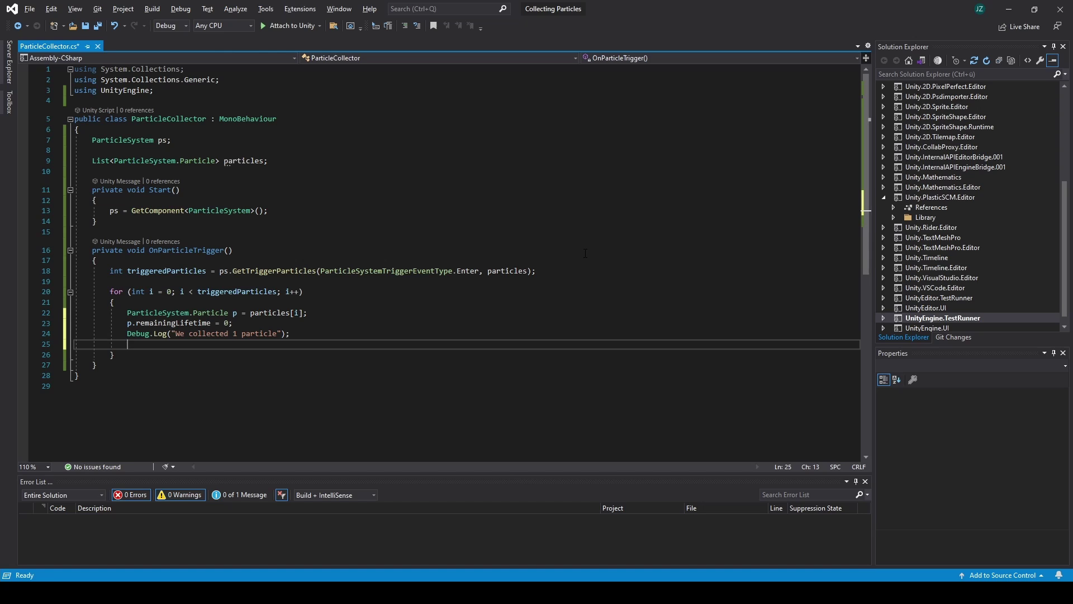
{"action": "type", "text": "par"}
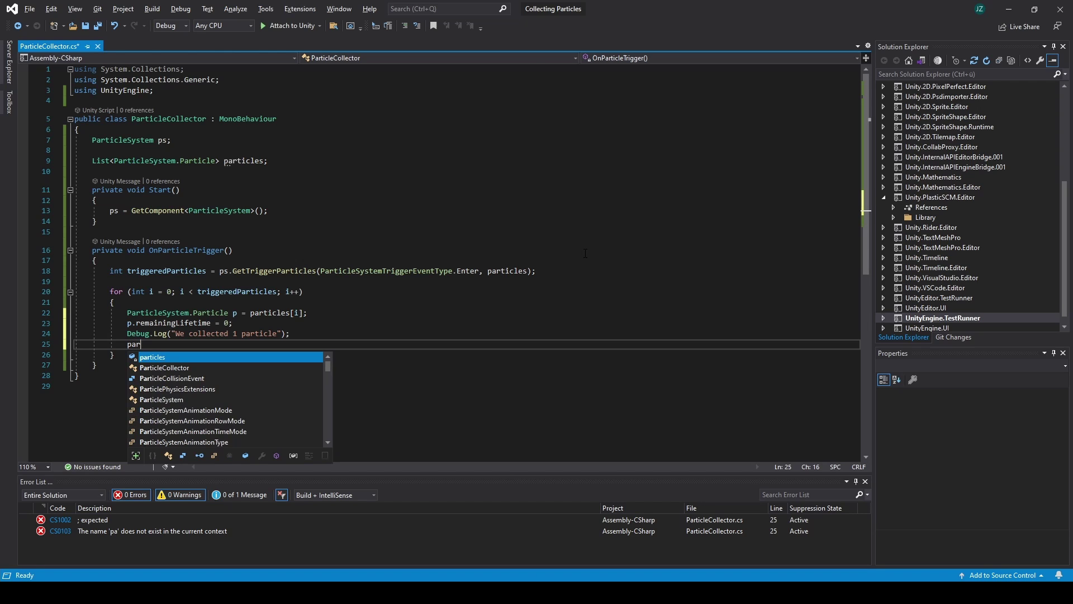
{"action": "type", "text": "ticles[i]"}
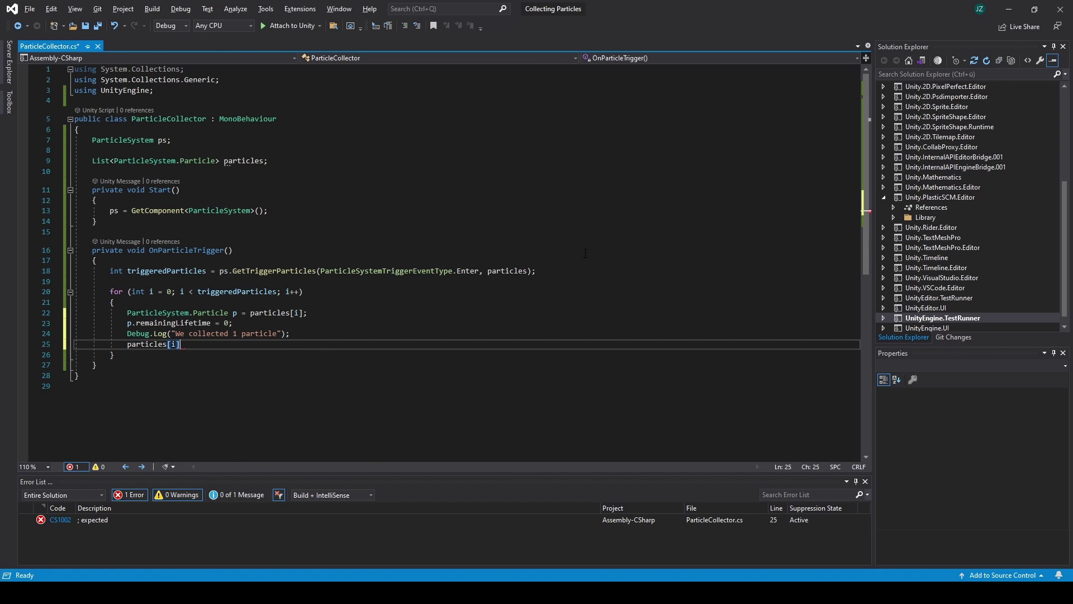
{"action": "type", "text": " = p;"}
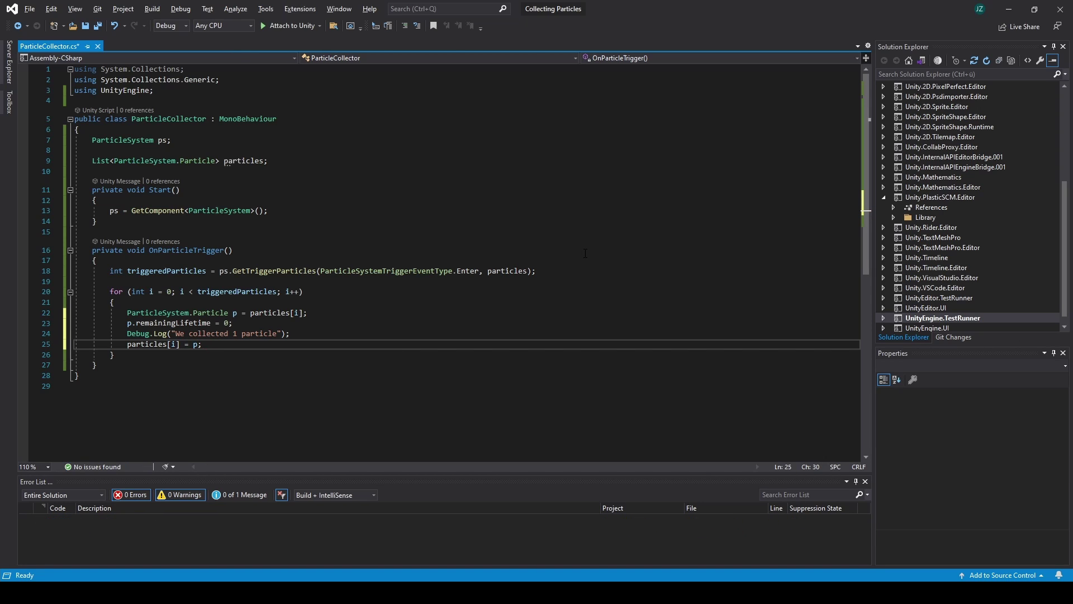
{"action": "key", "text": "Down"}
{"action": "key", "text": "Return"}
{"action": "key", "text": "Return"}
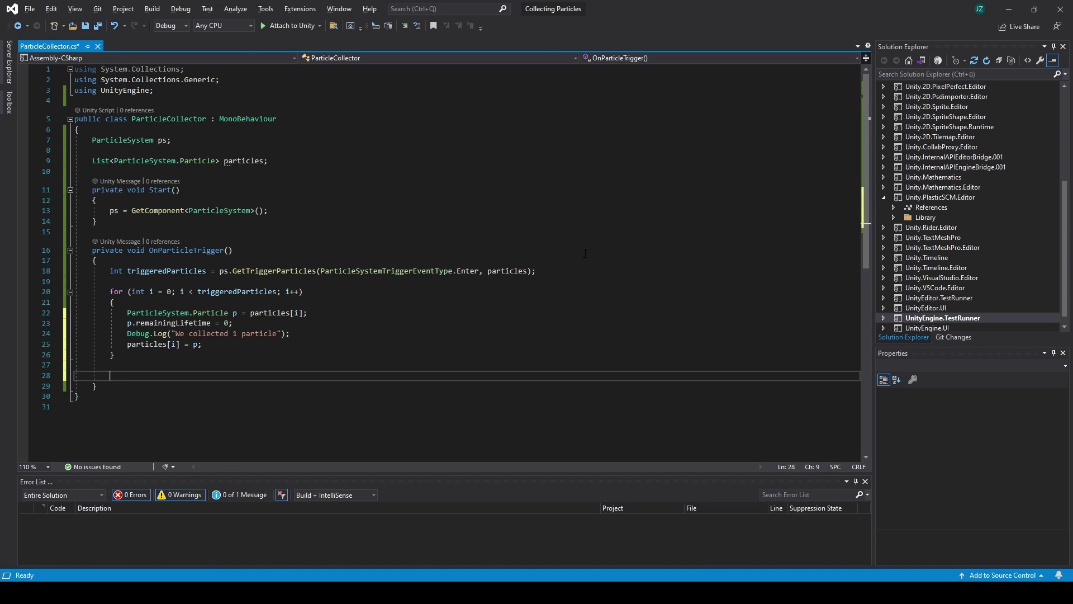
Add ps.SetTriggerParticles(ParticleSystemTriggerEventType.Enter, particles); after the loop, save, and return to Unity.
{"action": "type", "text": "ps"}
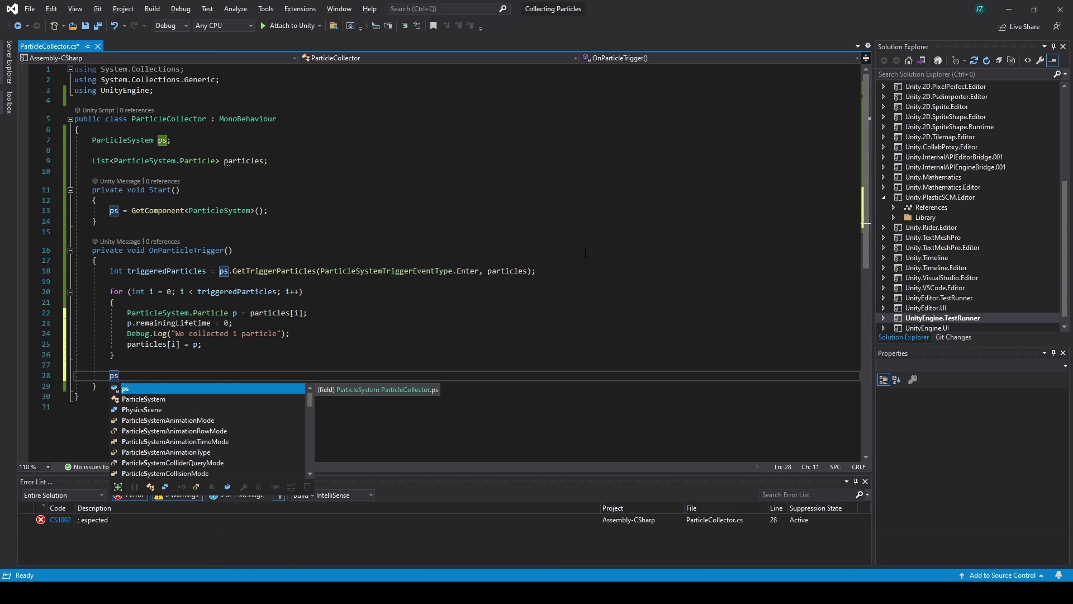
{"action": "type", "text": ".sett"}
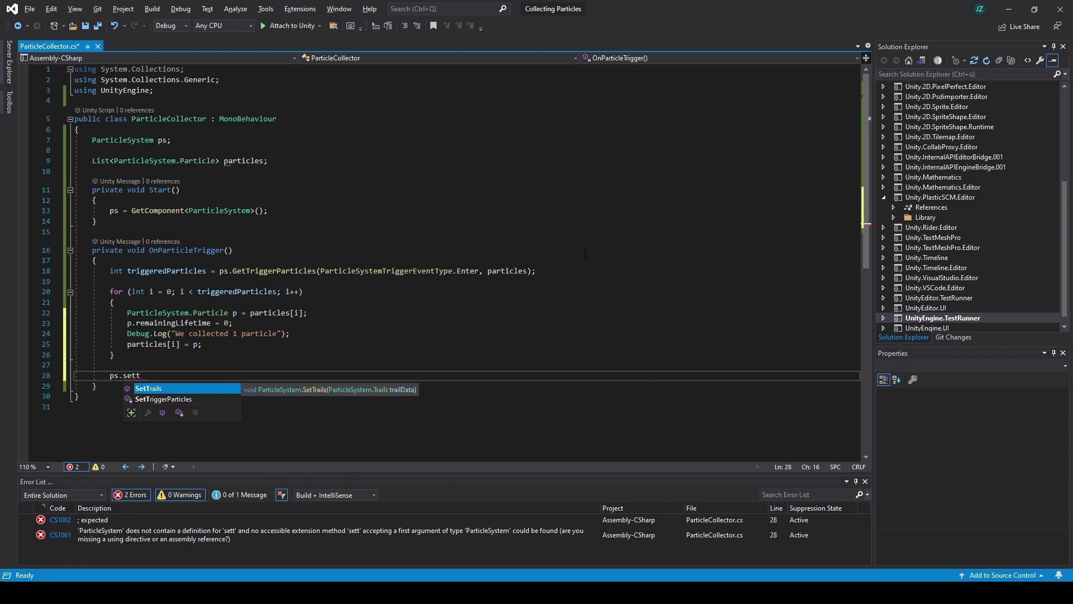
{"action": "key", "text": "Down"}
{"action": "key", "text": "Tab"}
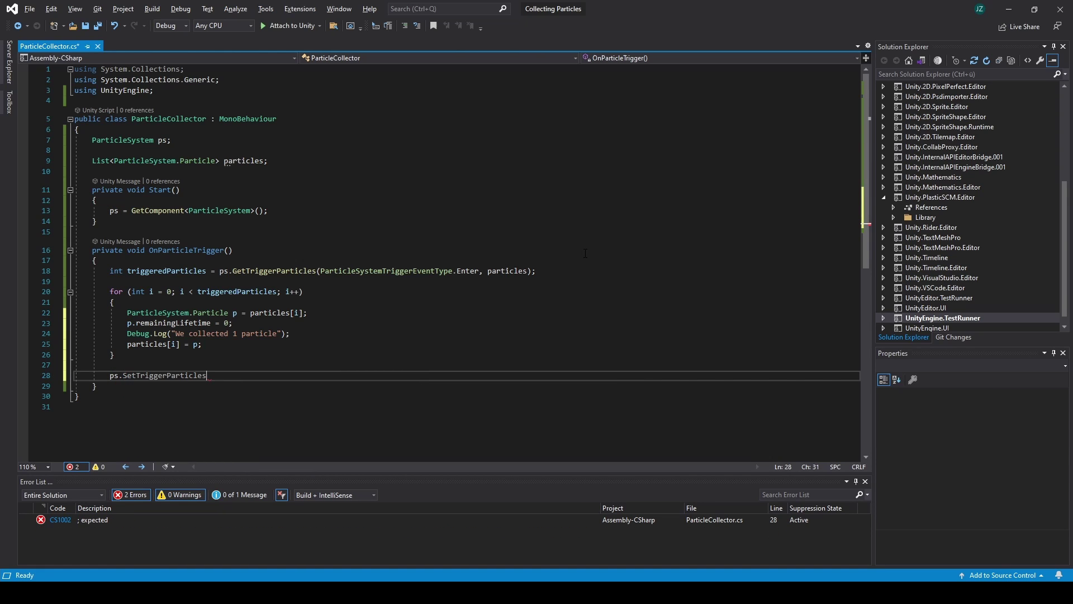
{"action": "type", "text": "("}
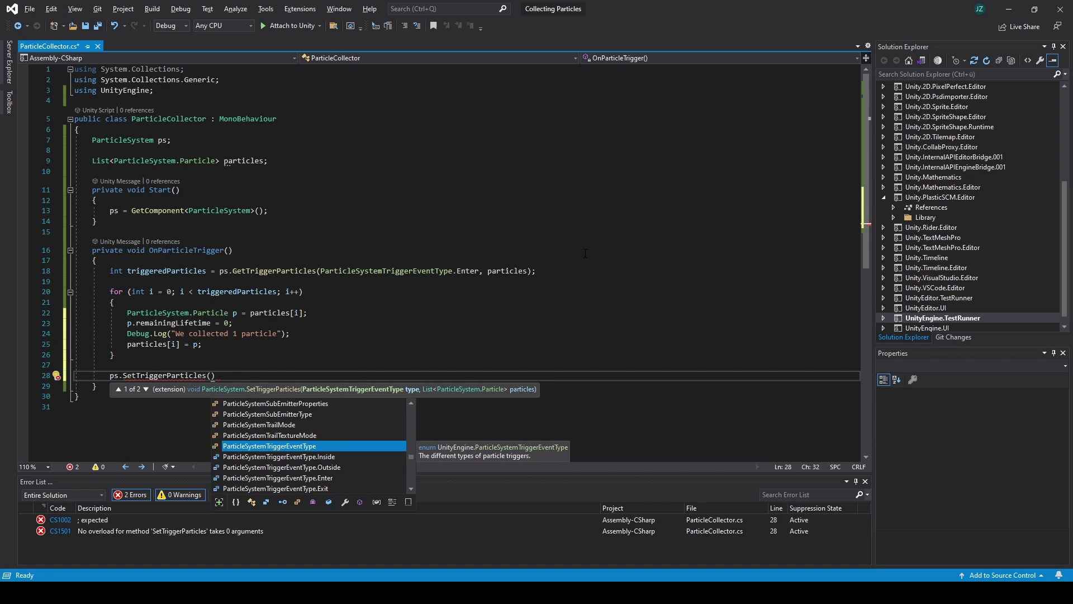
{"action": "key", "text": "Tab"}
{"action": "type", "text": ","}
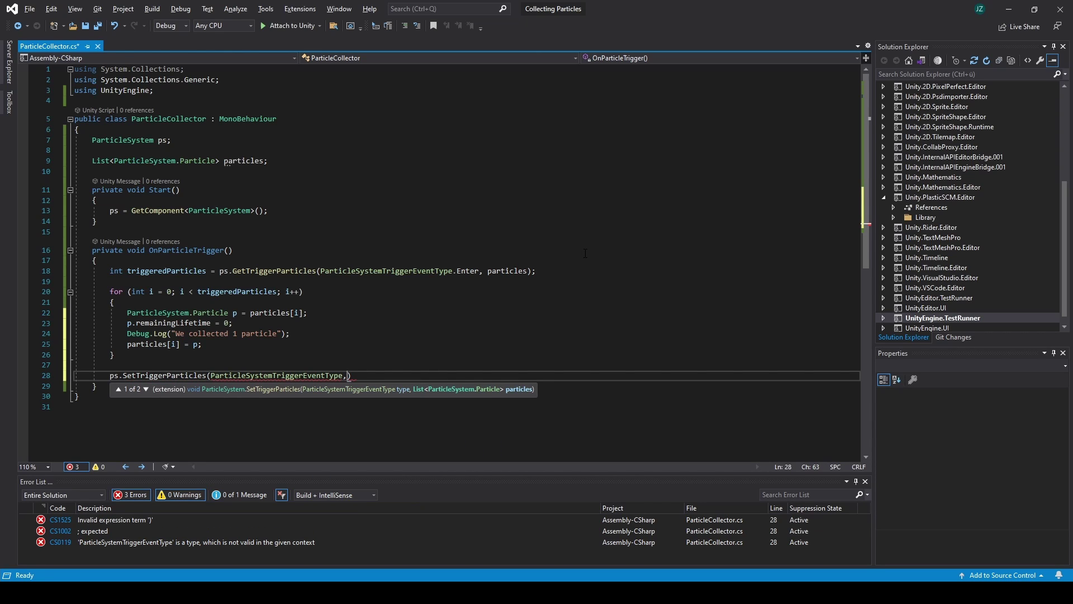
{"action": "key", "text": "BackSpace"}
{"action": "type", "text": ".Enter"}
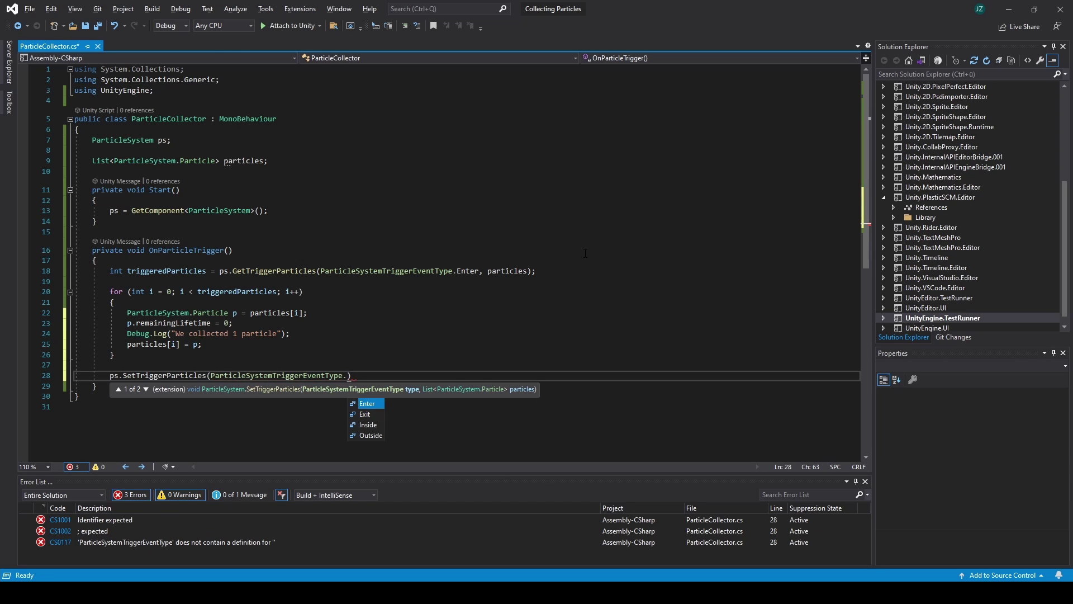
{"action": "type", "text": ", part"}
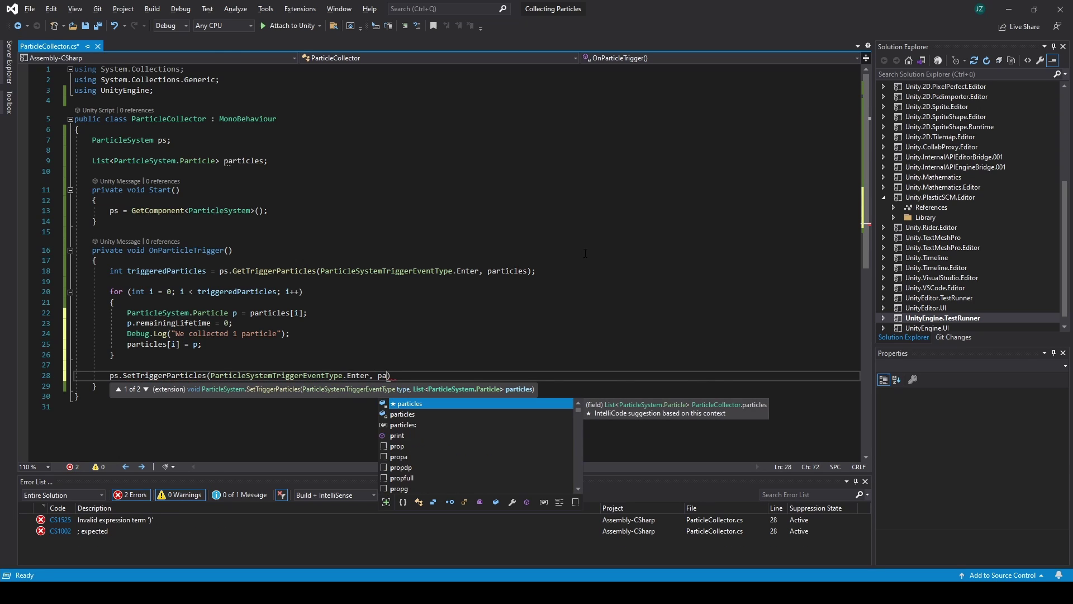
{"action": "key", "text": "Tab"}
{"action": "type", "text": ");"}
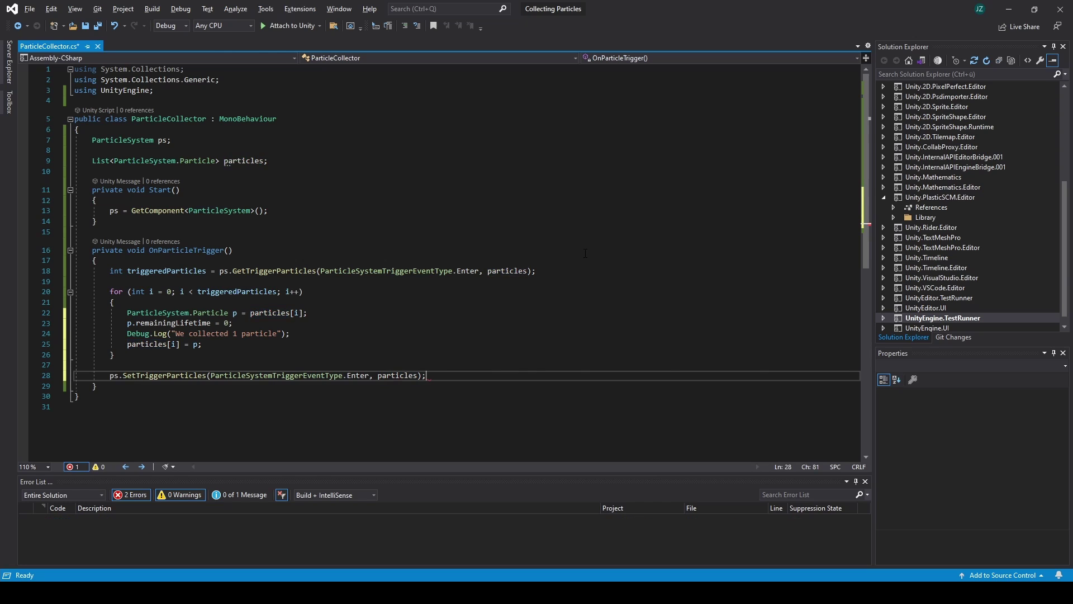
{"action": "key", "text": "ctrl+s"}
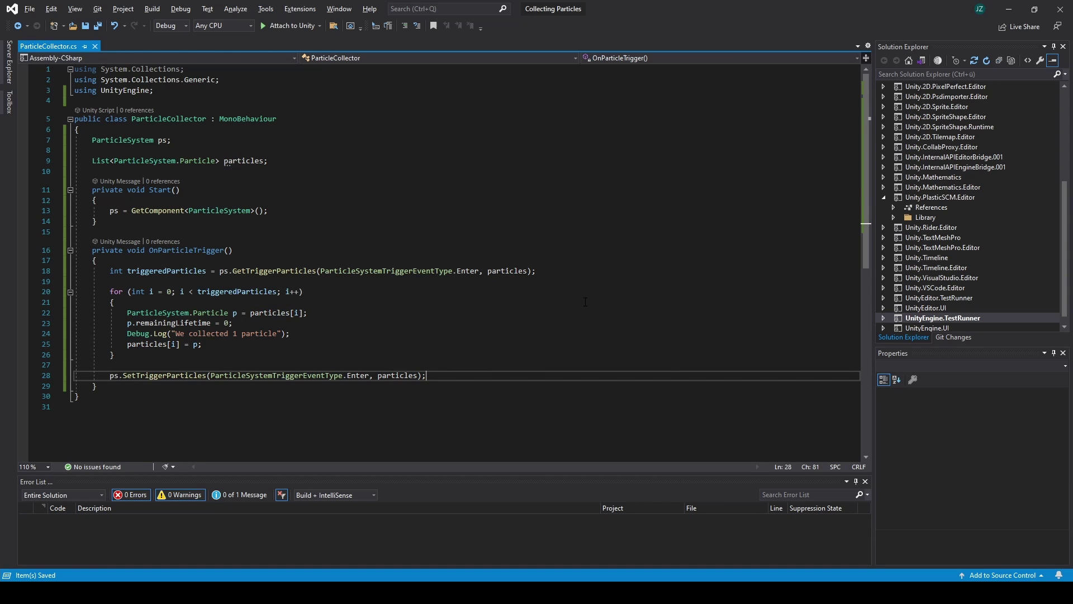
{"action": "key", "text": "alt+Tab"}
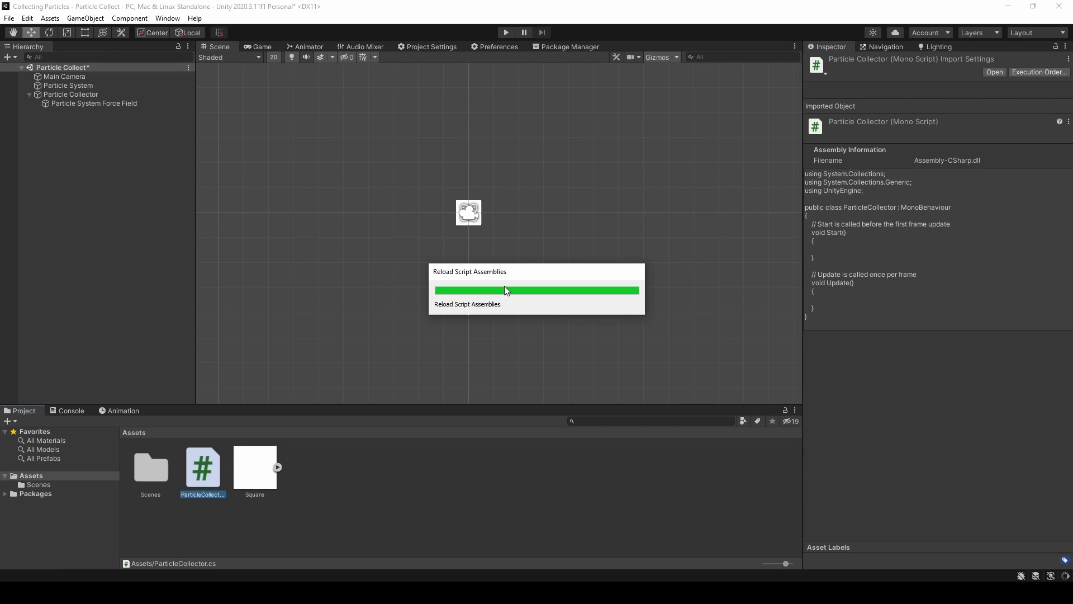
Add the ParticleCollector script as a component on the Particle System object.
{"action": "left_click", "coordinate": [78, 85]}
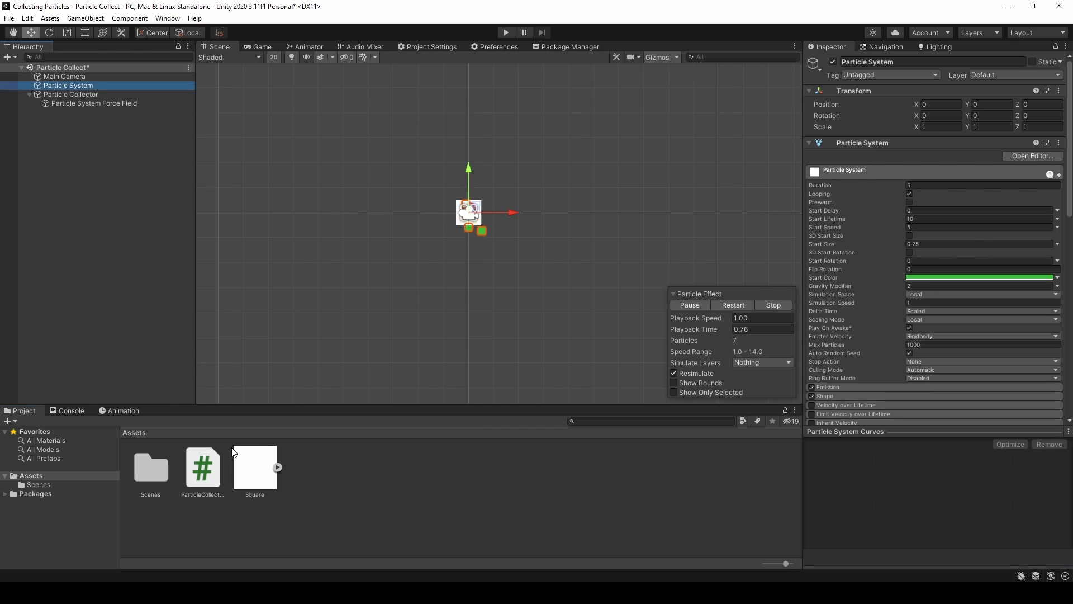
{"action": "scroll", "coordinate": [934, 279], "scroll_direction": "down", "scroll_amount": 10}
{"action": "left_click_drag", "start_coordinate": [208, 475], "coordinate": [834, 361]}
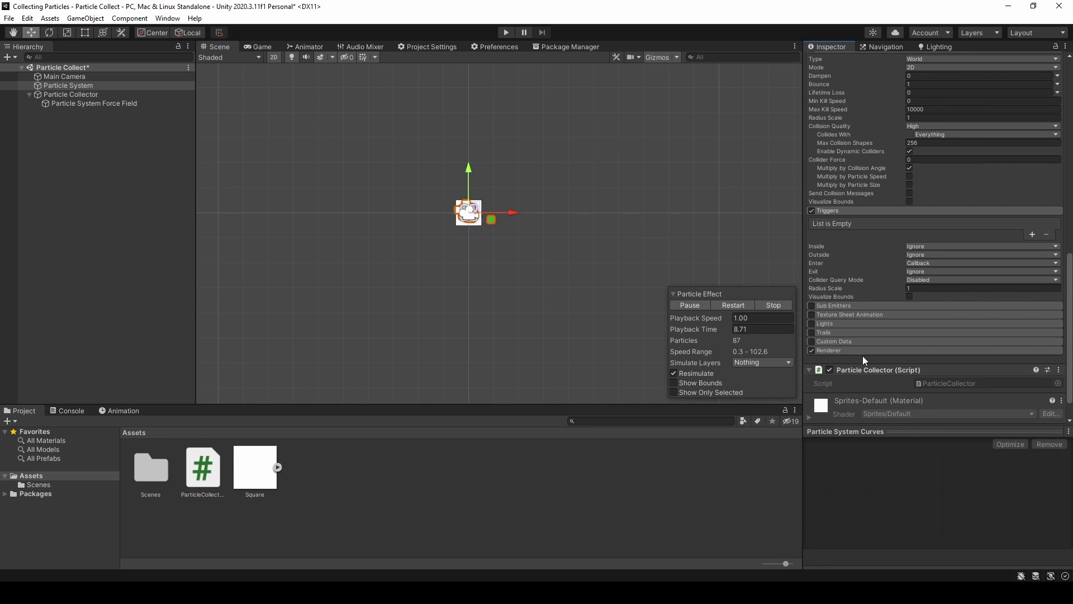
{"action": "scroll", "coordinate": [848, 303], "scroll_direction": "up", "scroll_amount": 6}
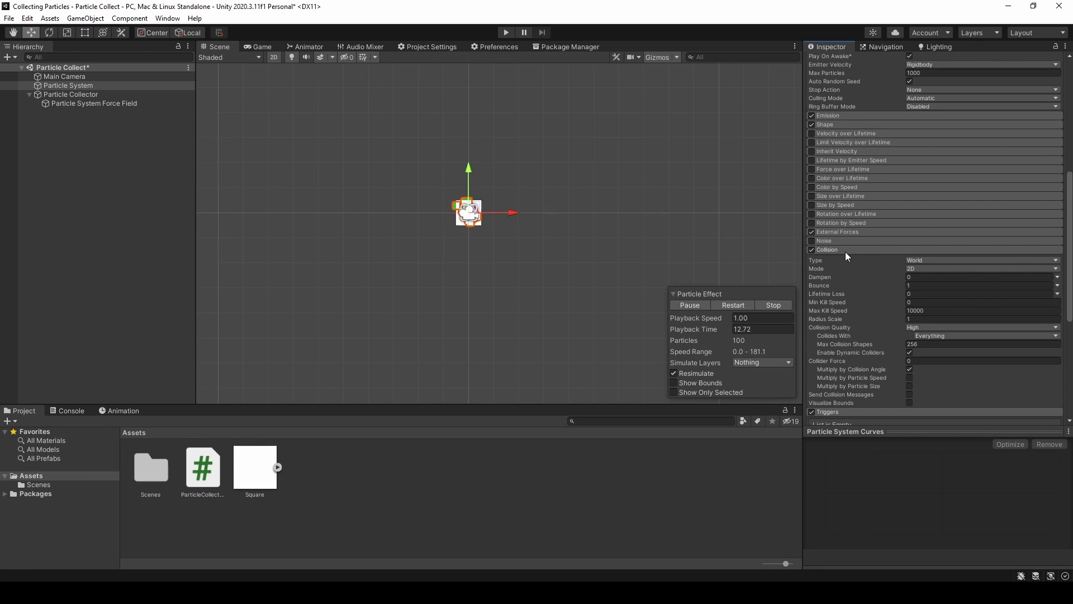
Create a new Square sprite object named Ground.
{"action": "left_click", "coordinate": [133, 161]}
{"action": "right_click", "coordinate": [101, 163]}
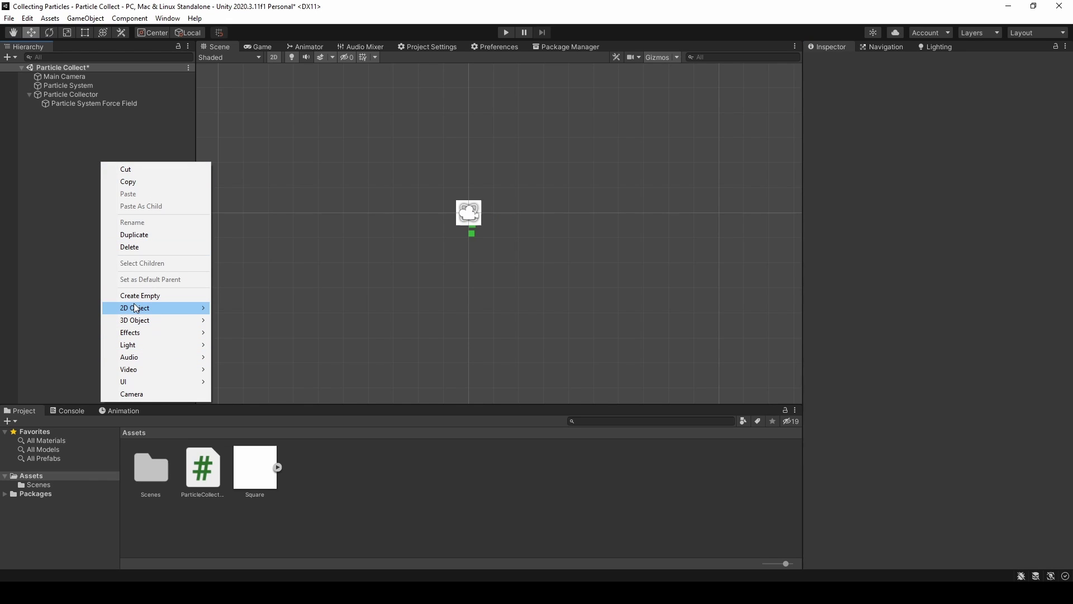
{"action": "mouse_move", "coordinate": [136, 308]}
{"action": "mouse_move", "coordinate": [229, 307]}
{"action": "left_click", "coordinate": [337, 307]}
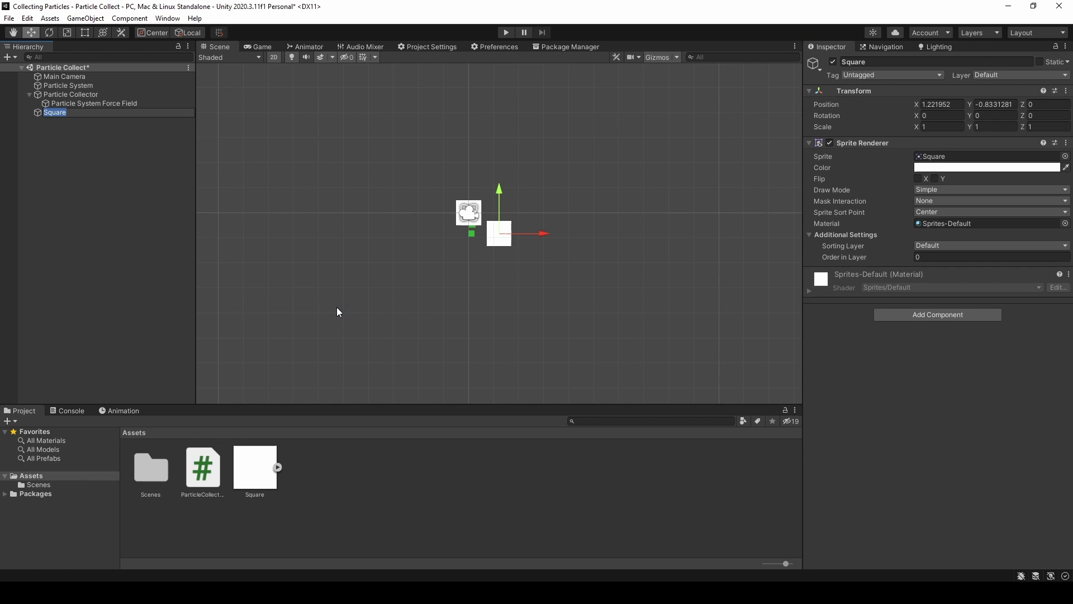
{"action": "type", "text": "Ground"}
{"action": "key", "text": "Return"}
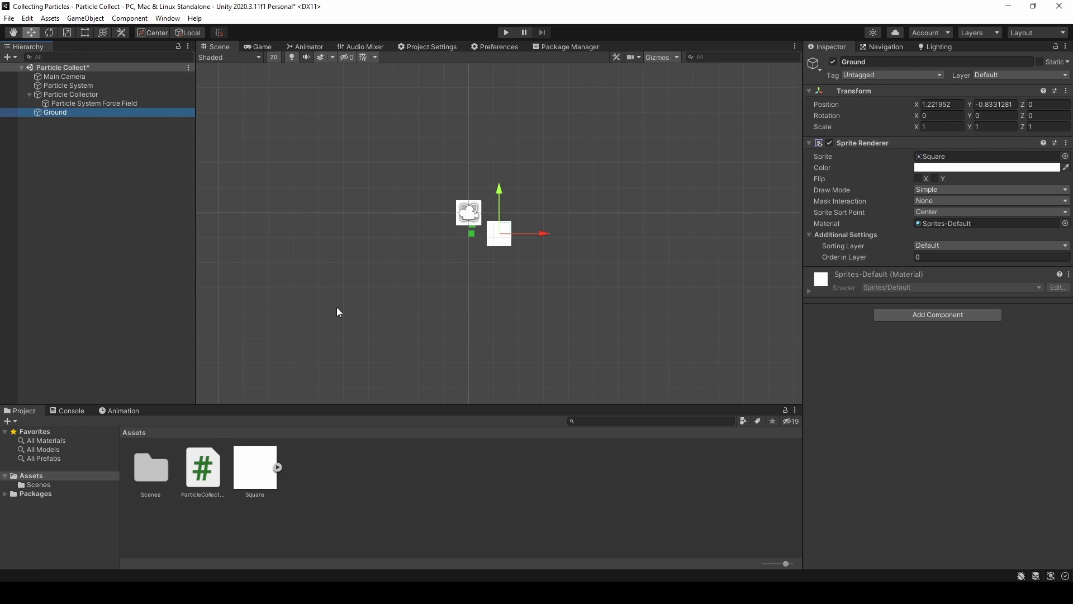
Reset Ground's position to zero, add a Box Collider 2D, and save the scene.
{"action": "left_click", "coordinate": [902, 103]}
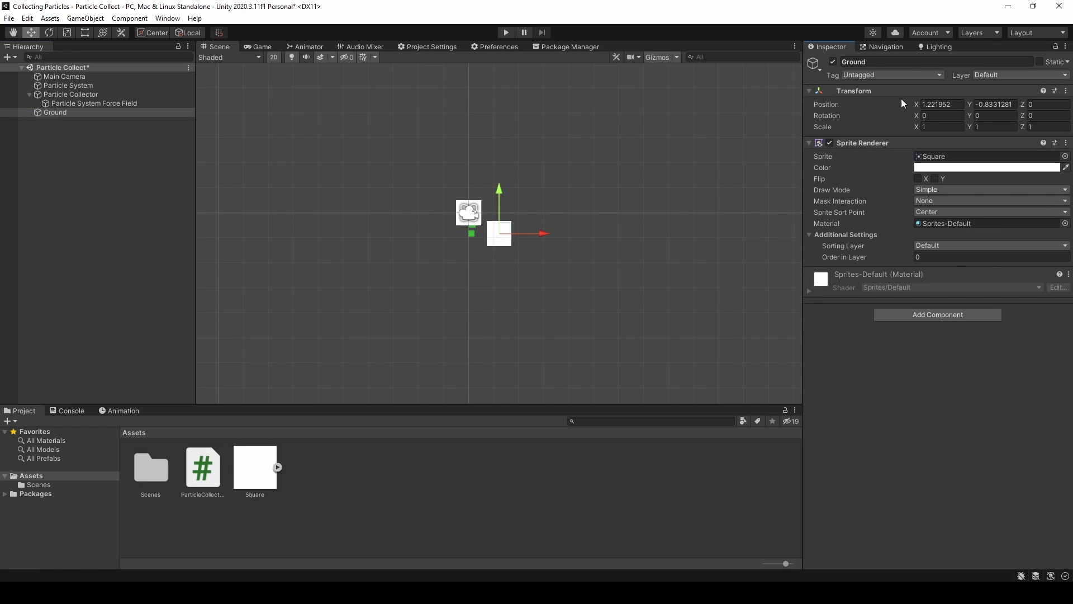
{"action": "right_click", "coordinate": [902, 103]}
{"action": "left_click", "coordinate": [917, 211]}
{"action": "left_click", "coordinate": [931, 311]}
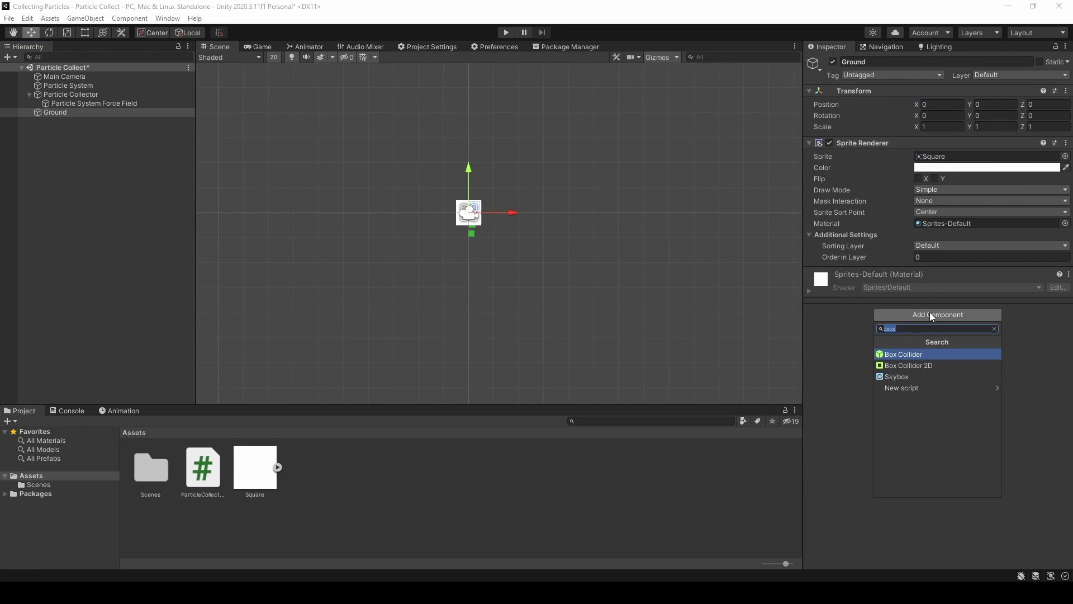
{"action": "key", "text": "Down"}
{"action": "key", "text": "Return"}
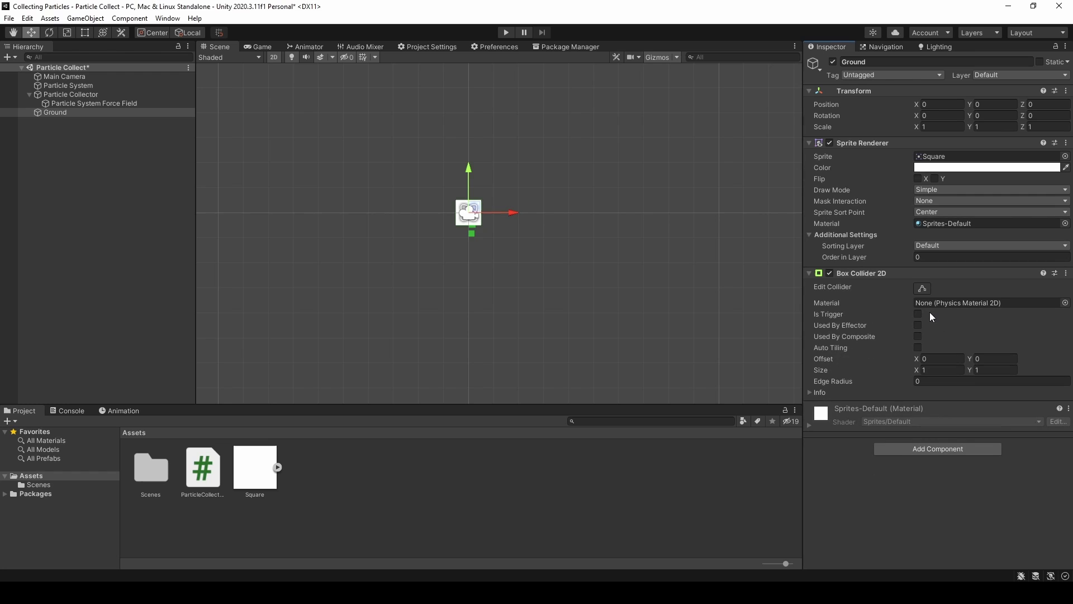
{"action": "key", "text": "ctrl+s"}
Move Ground down to Y -7.1 and scale it into a 25.65 × 0.325 floor strip.
{"action": "scroll", "coordinate": [454, 193], "scroll_direction": "down", "scroll_amount": 2}
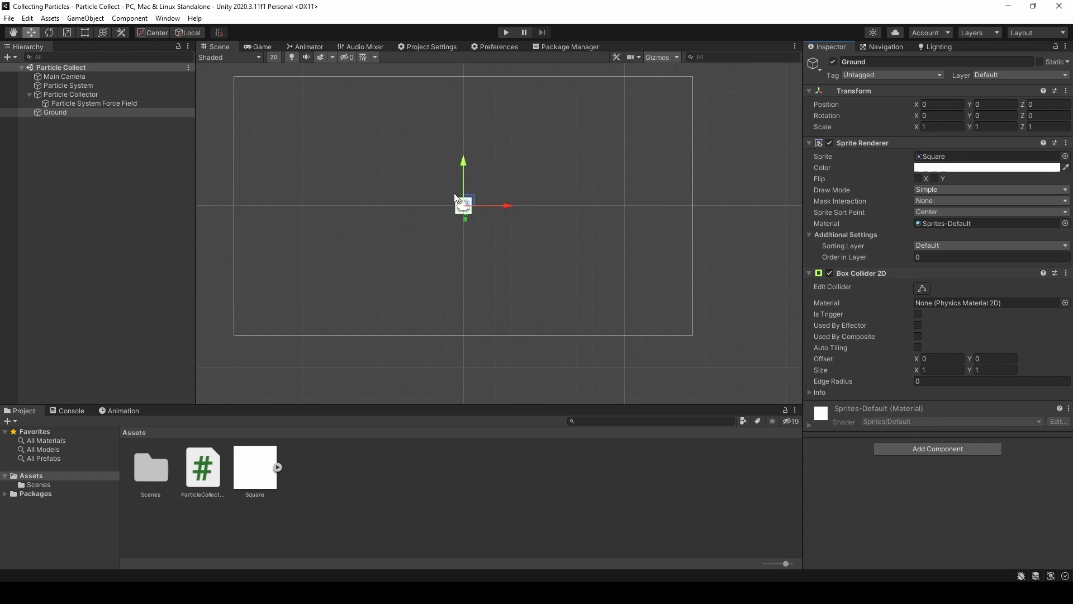
{"action": "scroll", "coordinate": [454, 193], "scroll_direction": "down", "scroll_amount": 1}
{"action": "left_click_drag", "start_coordinate": [462, 162], "coordinate": [465, 249]}
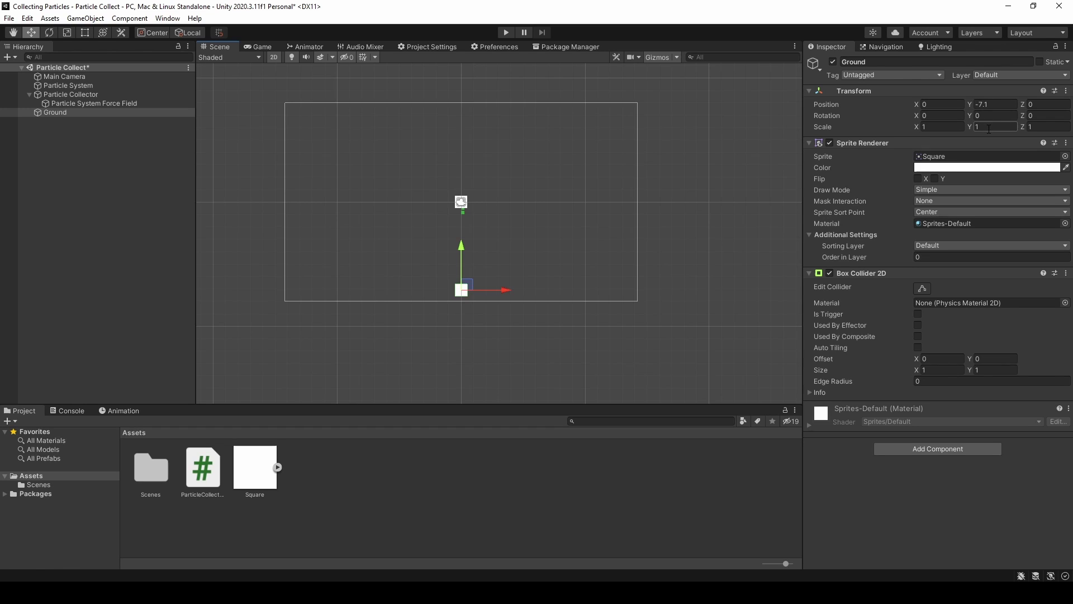
{"action": "key", "text": "e"}
{"action": "key", "text": "r"}
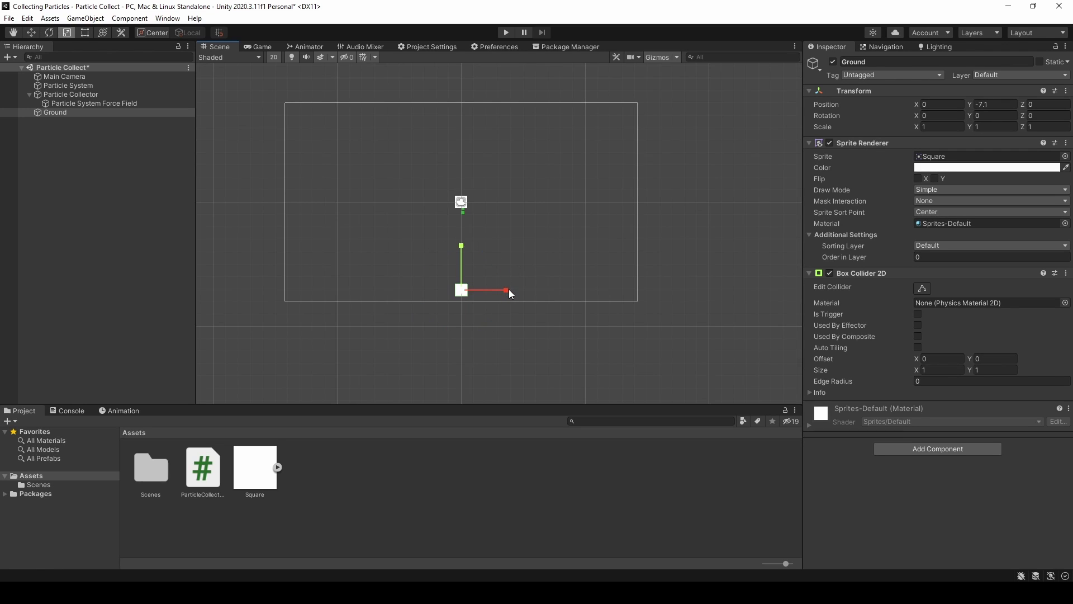
{"action": "left_click_drag", "start_coordinate": [509, 289], "coordinate": [518, 267]}
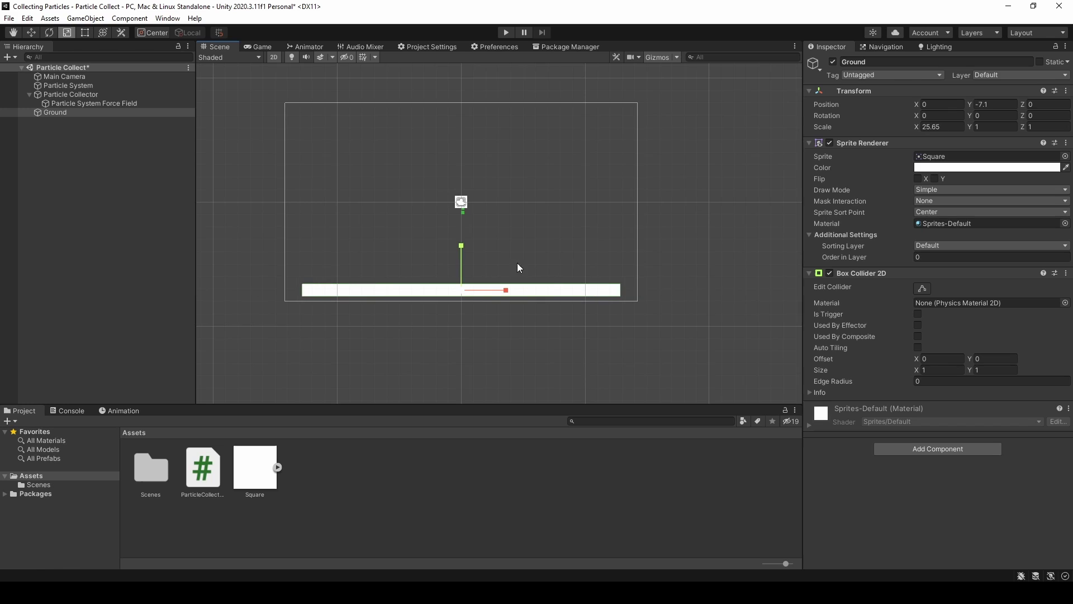
{"action": "left_click_drag", "start_coordinate": [461, 247], "coordinate": [454, 282]}
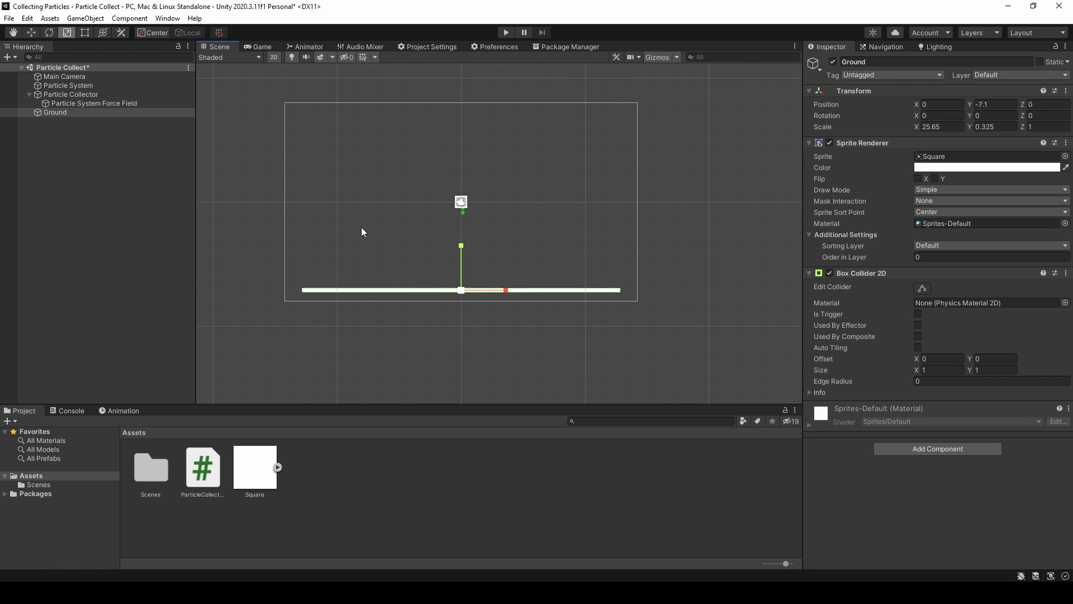
{"action": "key", "text": "w"}
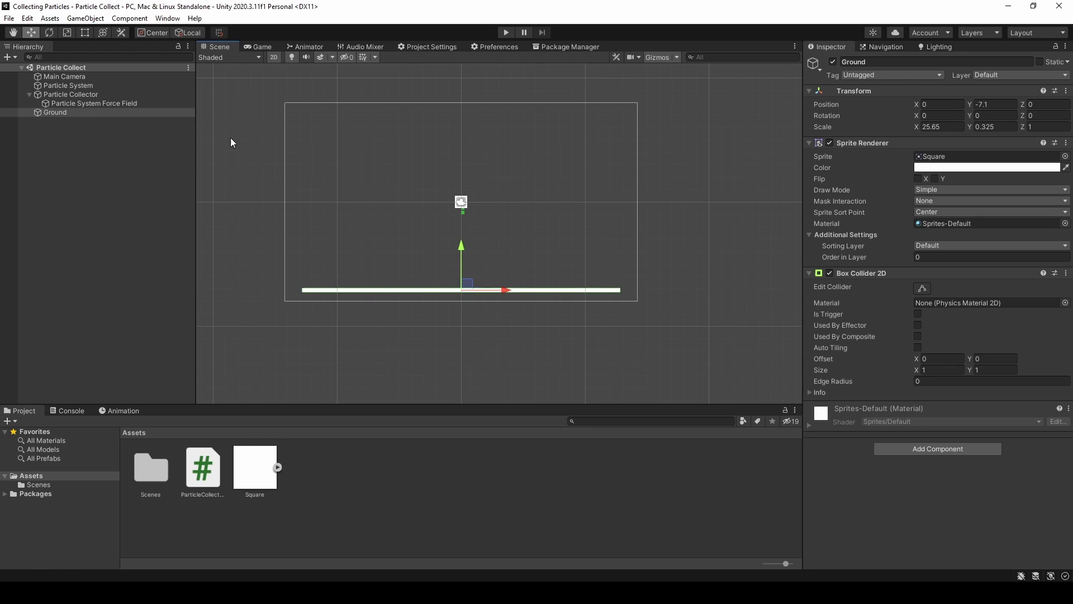
{"action": "left_click", "coordinate": [69, 102]}
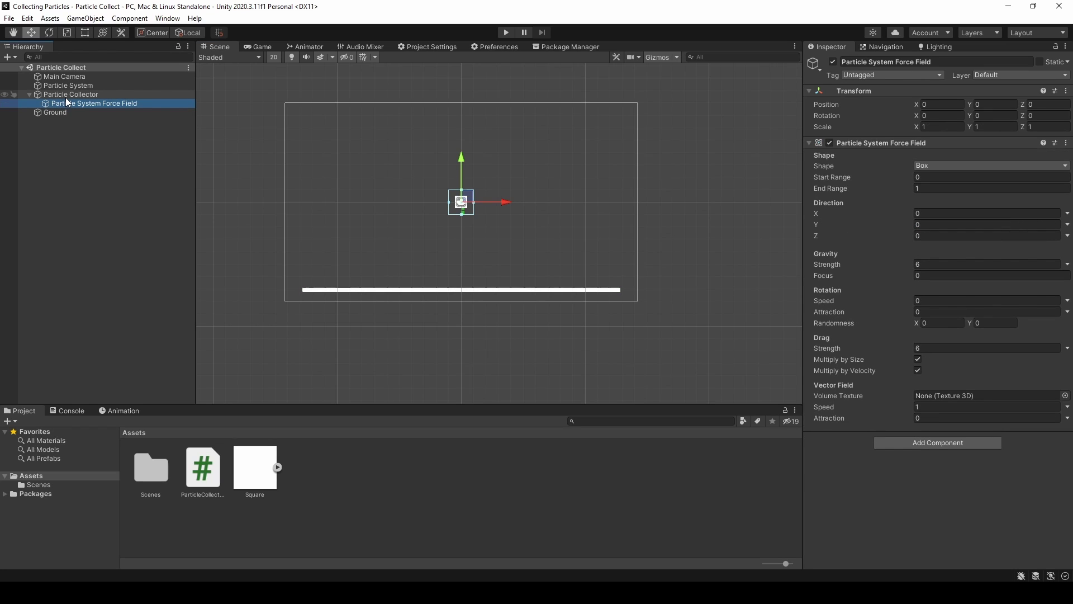
Assign the Ground object to layer 10: Ground.
{"action": "left_click", "coordinate": [65, 95]}
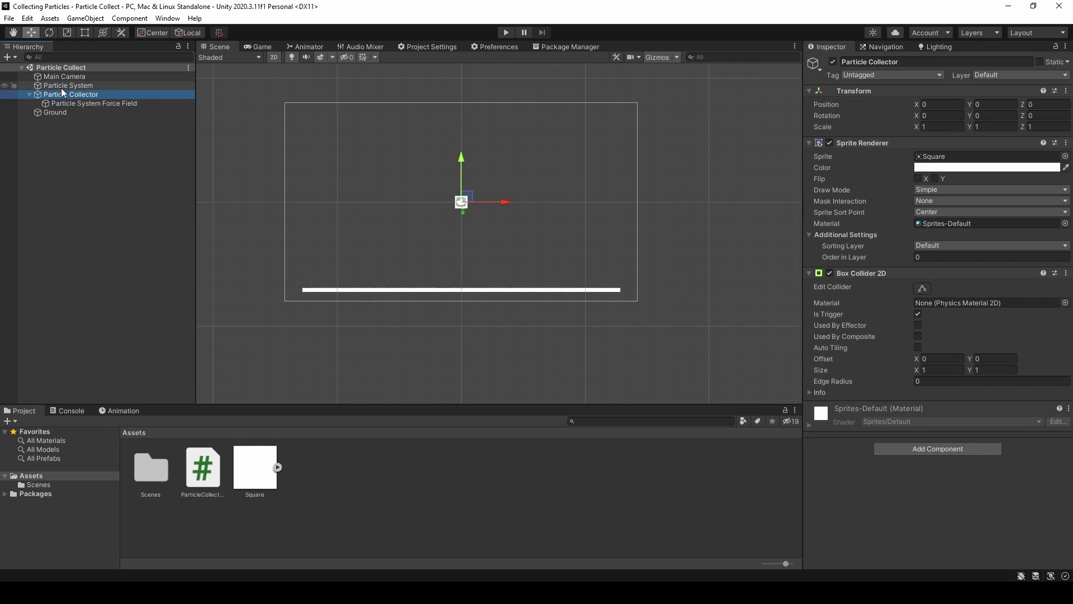
{"action": "left_click", "coordinate": [62, 86]}
{"action": "left_click", "coordinate": [86, 112]}
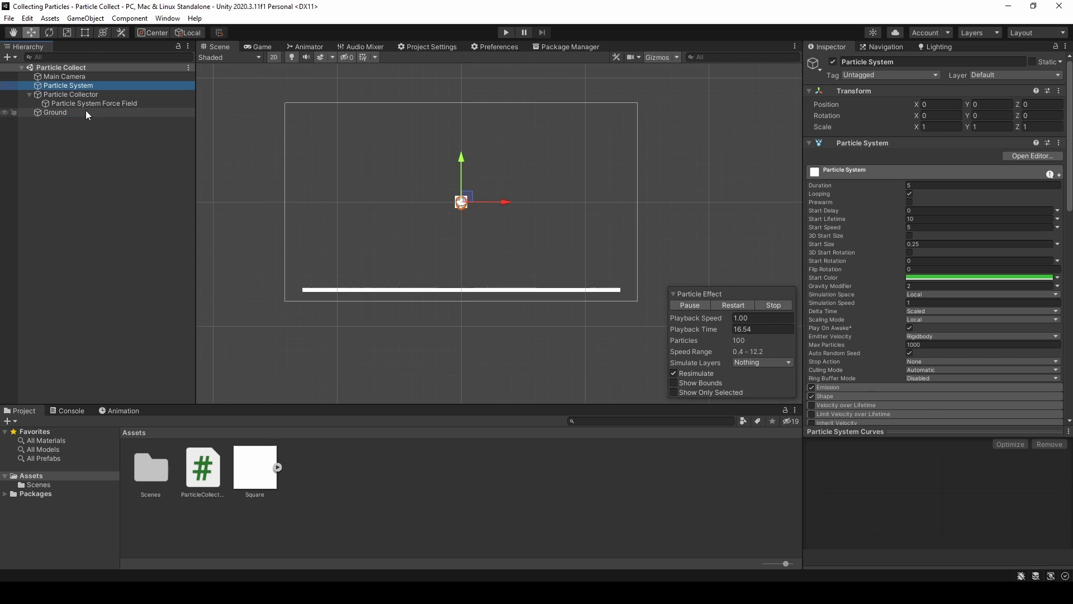
{"action": "left_click", "coordinate": [971, 79]}
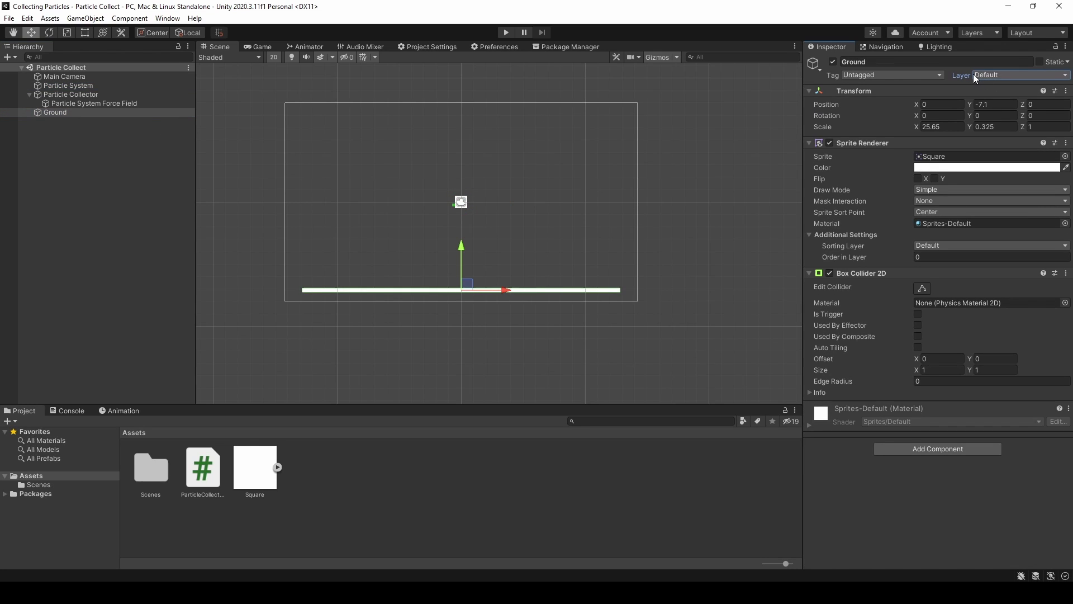
{"action": "left_click", "coordinate": [975, 76]}
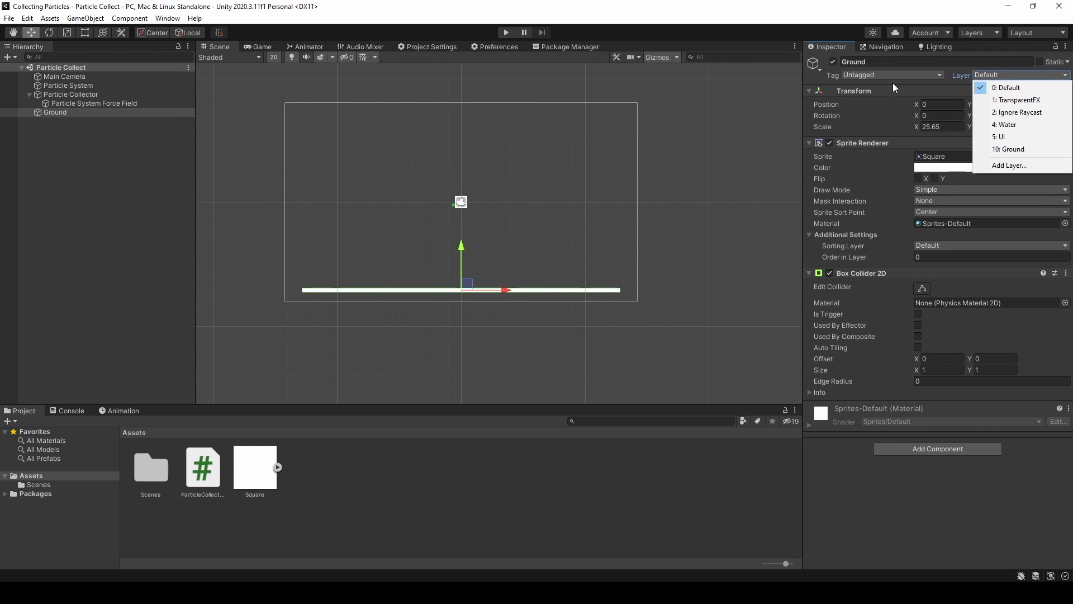
{"action": "left_click", "coordinate": [1008, 149]}
{"action": "left_click", "coordinate": [82, 88]}
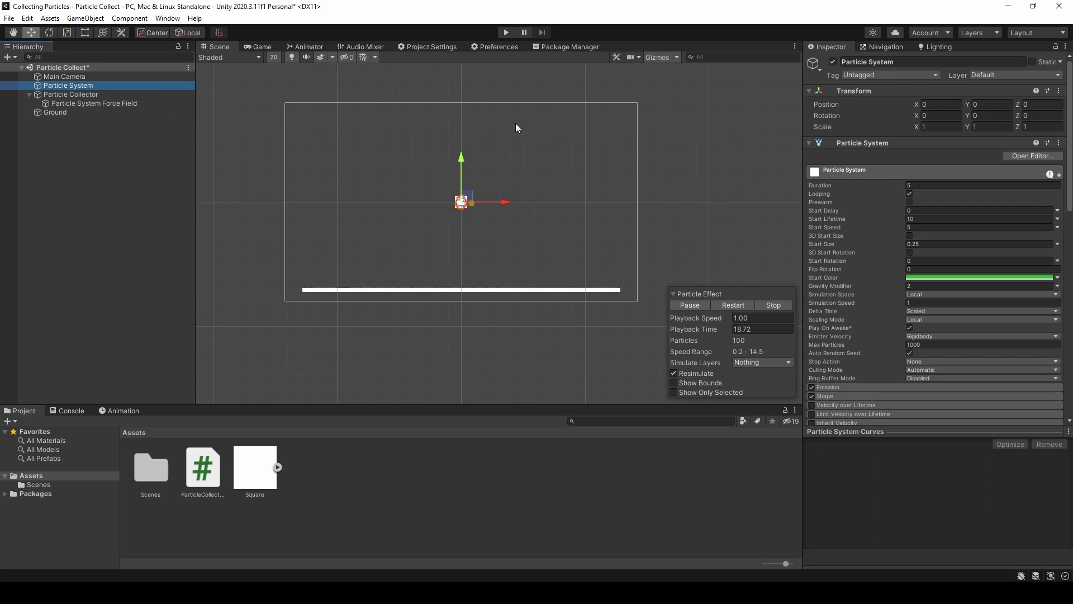
Change the Collision module's Collides With from Everything to only the Ground layer.
{"action": "scroll", "coordinate": [850, 219], "scroll_direction": "down", "scroll_amount": 10}
{"action": "scroll", "coordinate": [892, 224], "scroll_direction": "down", "scroll_amount": 4}
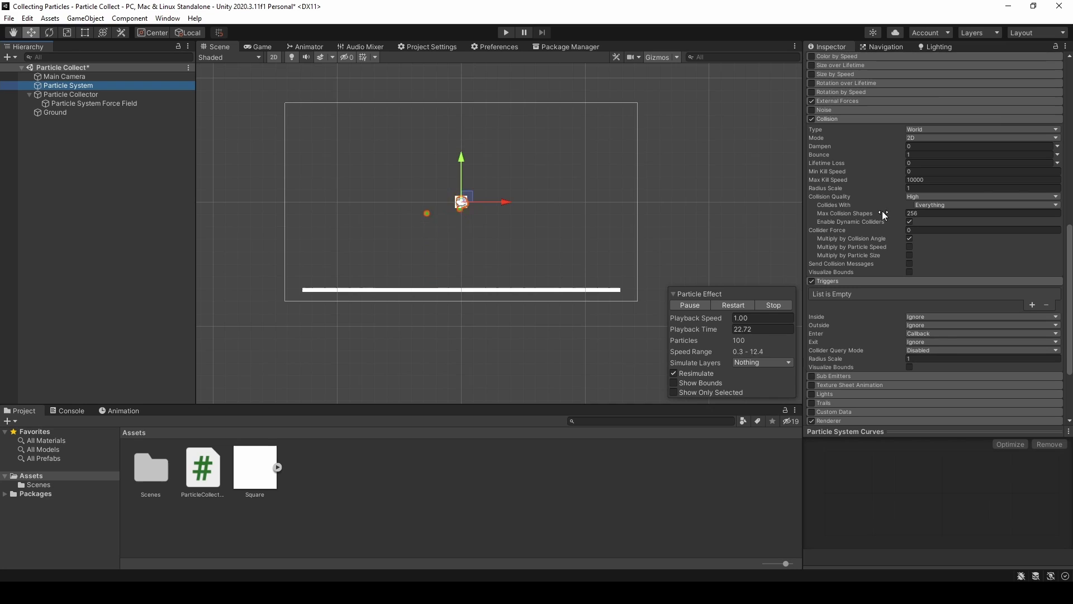
{"action": "left_click", "coordinate": [947, 204]}
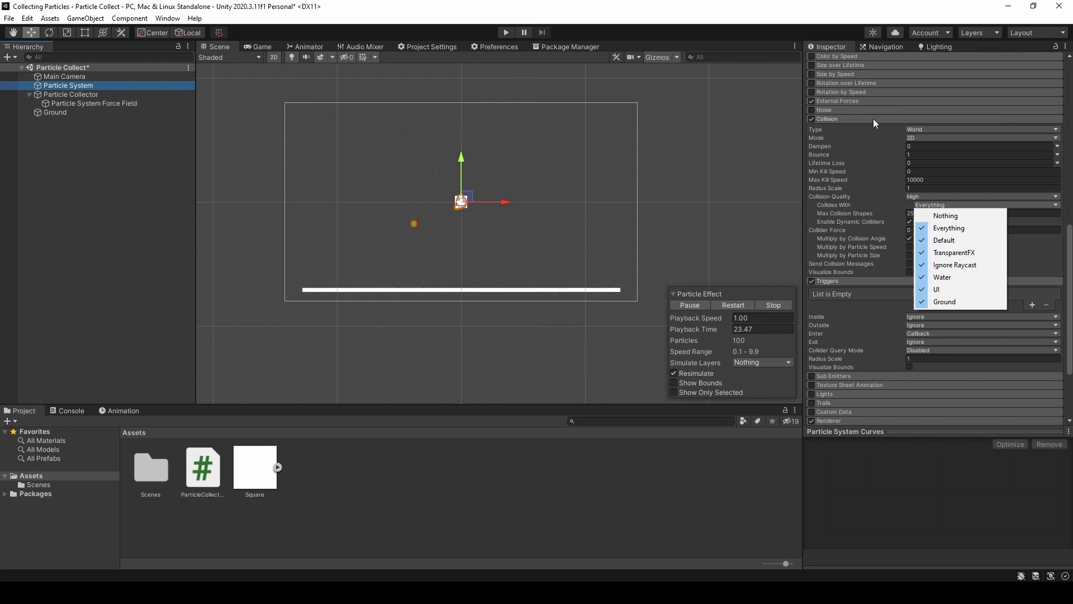
{"action": "left_click", "coordinate": [956, 222]}
{"action": "left_click", "coordinate": [945, 206]}
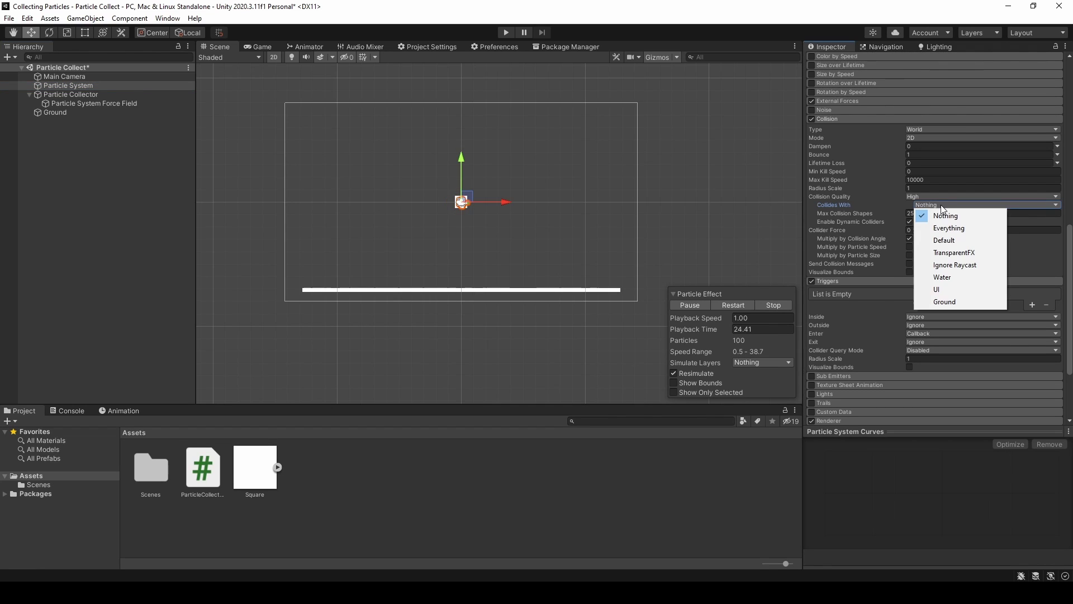
{"action": "left_click", "coordinate": [952, 302]}
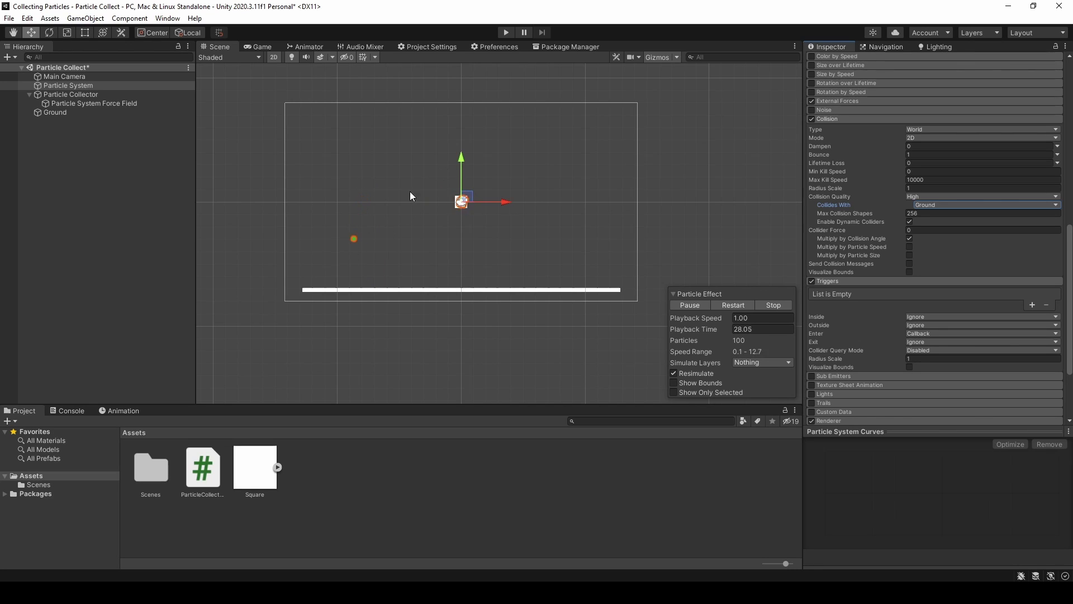
{"action": "middle_click_drag", "start_coordinate": [359, 188], "coordinate": [371, 204]}
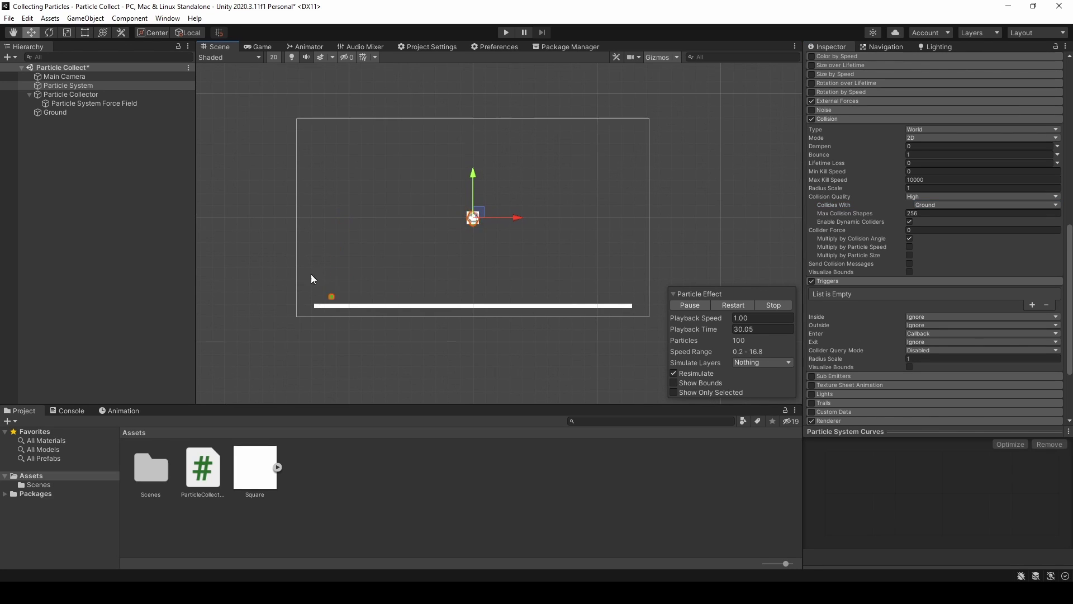
Drag the Particle Collector above the emitter to about X 0.14, Y 4.3.
{"action": "left_click", "coordinate": [65, 95]}
{"action": "left_click_drag", "start_coordinate": [479, 218], "coordinate": [480, 165]}
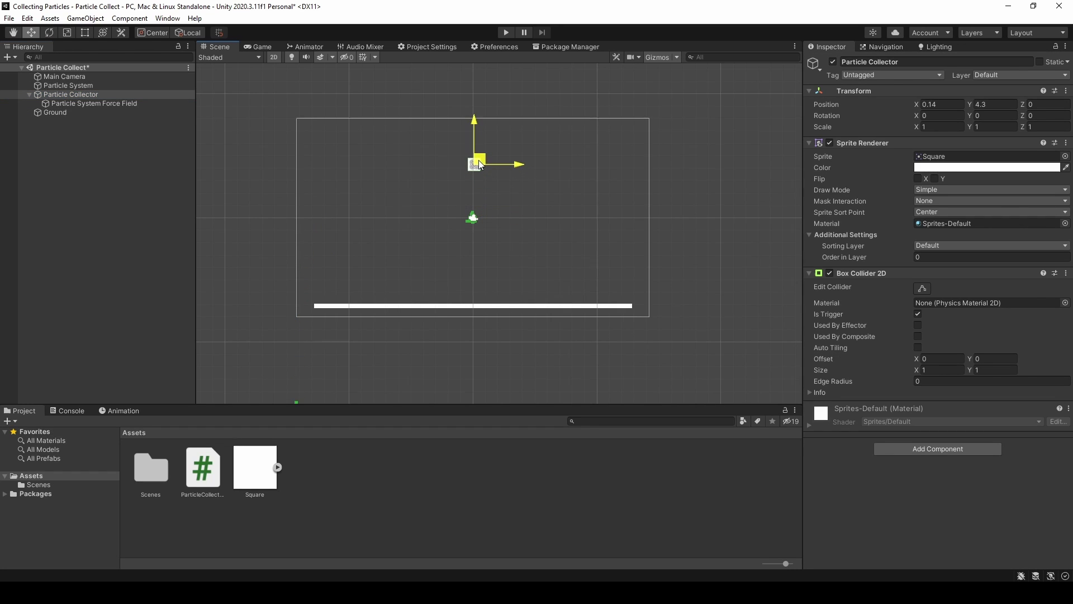
{"action": "left_click", "coordinate": [84, 86]}
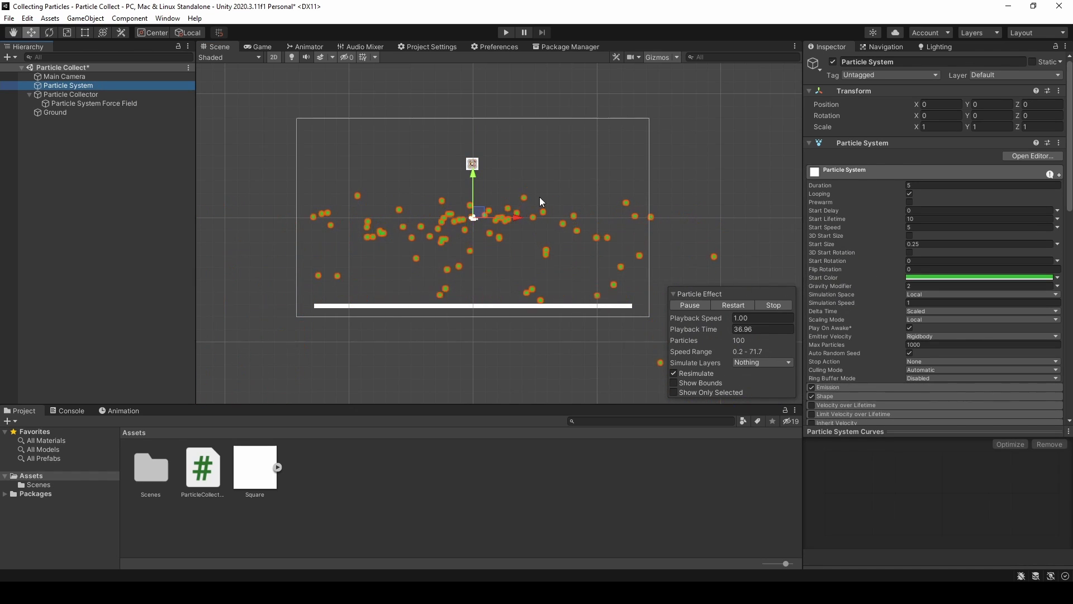
{"action": "scroll", "coordinate": [861, 276], "scroll_direction": "down", "scroll_amount": 6}
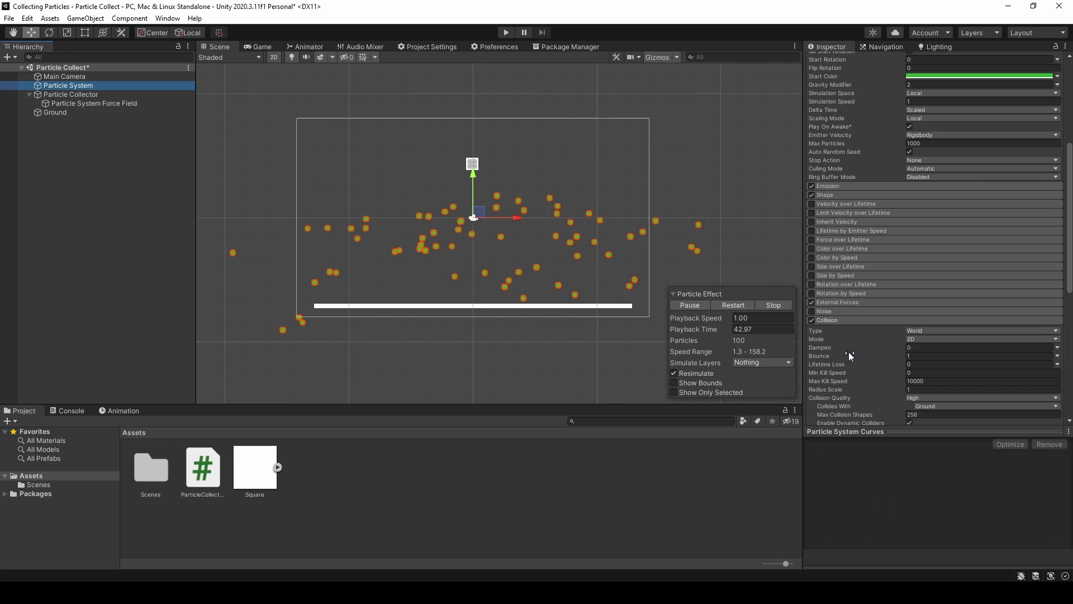
Set the particle collision Bounce to 0.15 and Dampen to 0.4.
{"action": "scroll", "coordinate": [841, 290], "scroll_direction": "down", "scroll_amount": 3}
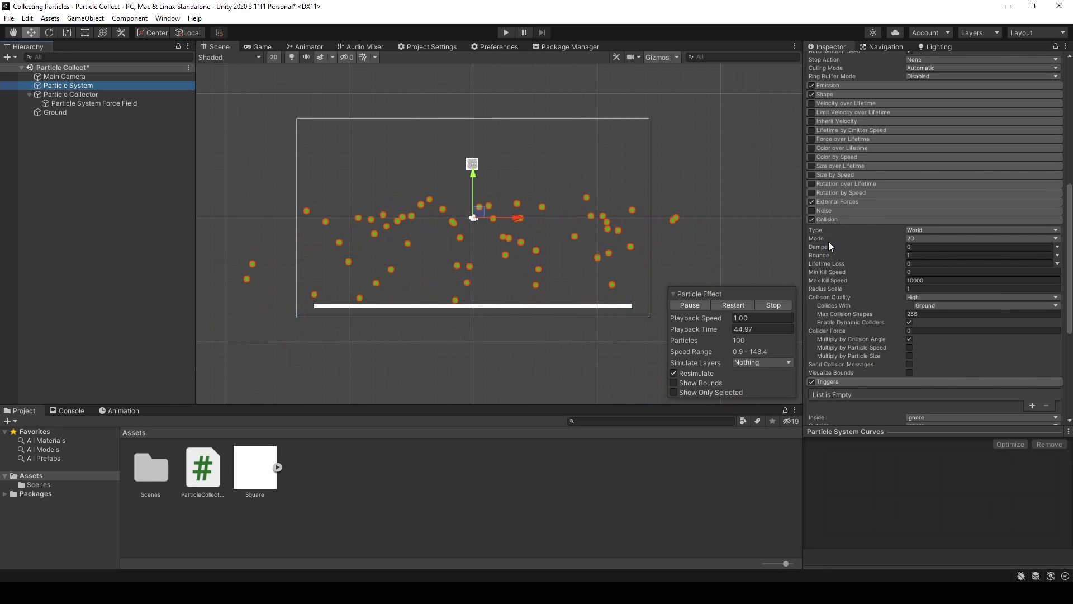
{"action": "left_click", "coordinate": [926, 255]}
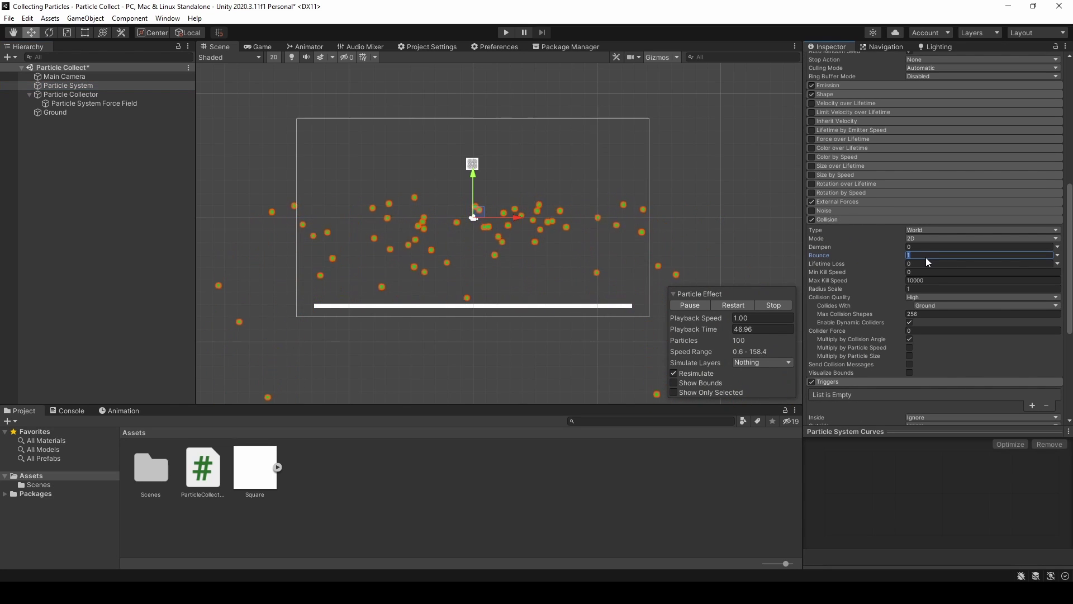
{"action": "type", "text": ".2"}
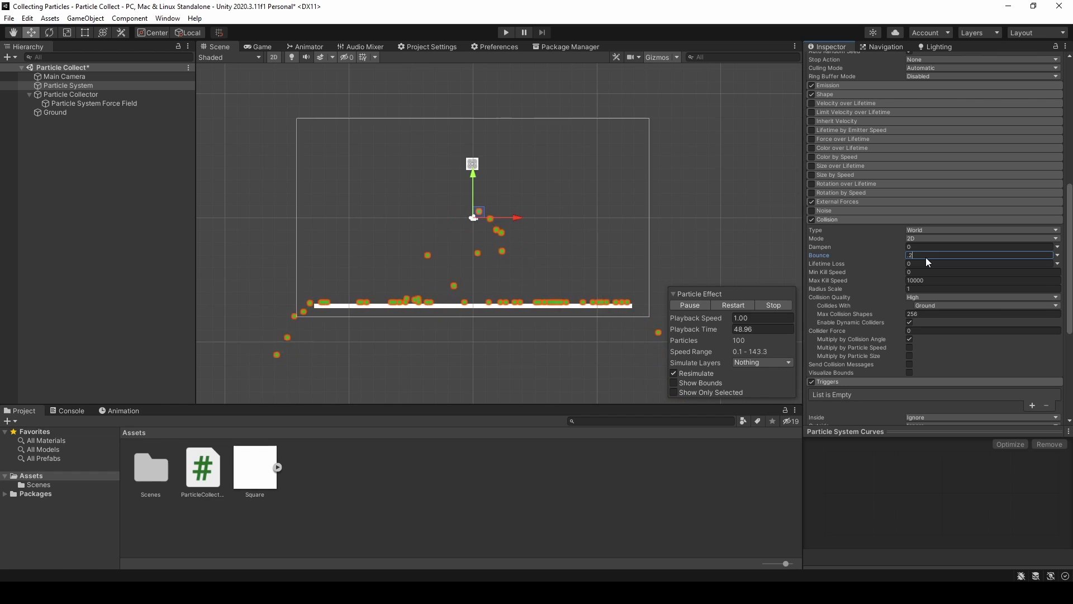
{"action": "key", "text": "BackSpace"}
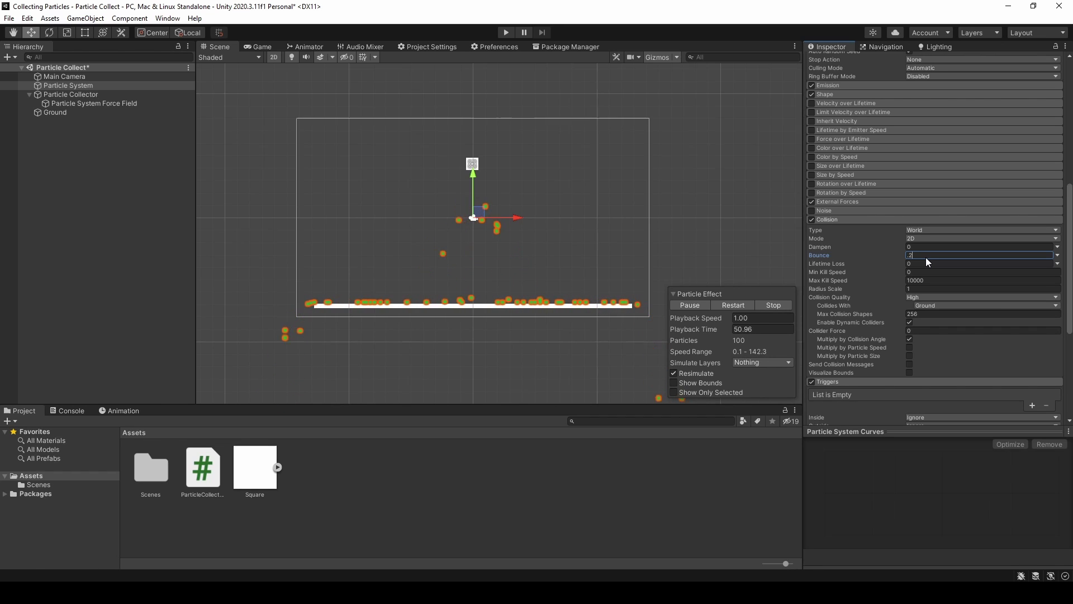
{"action": "type", "text": "15"}
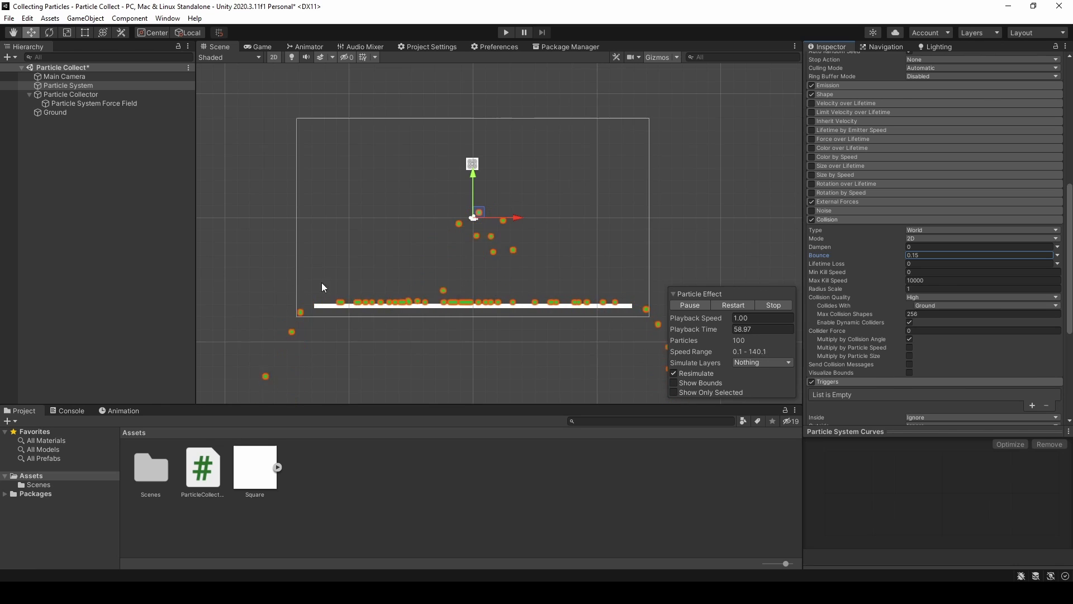
{"action": "left_click", "coordinate": [879, 247]}
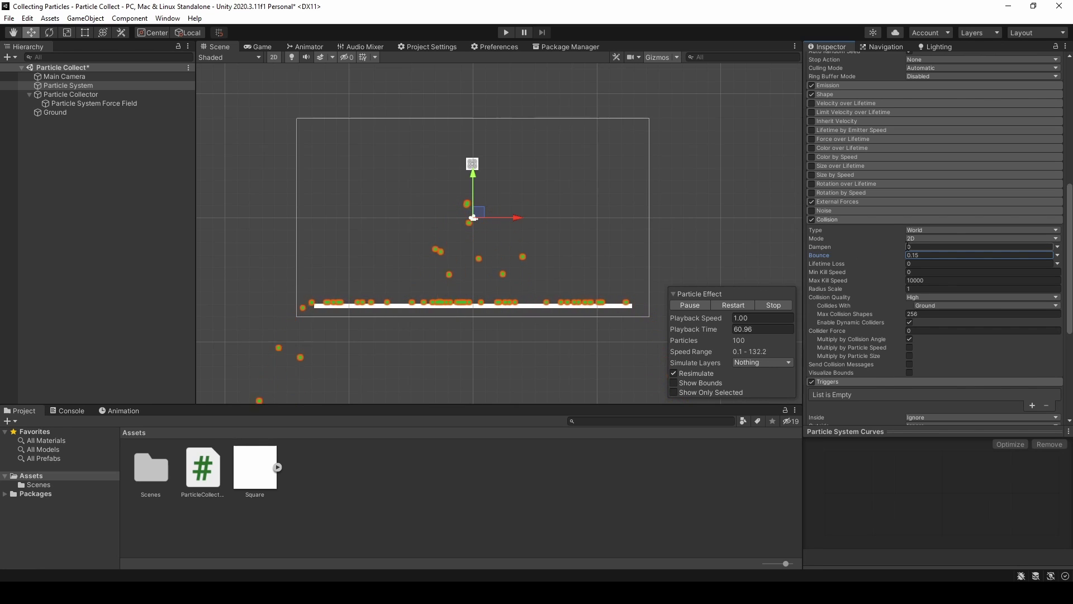
{"action": "type", "text": ".4"}
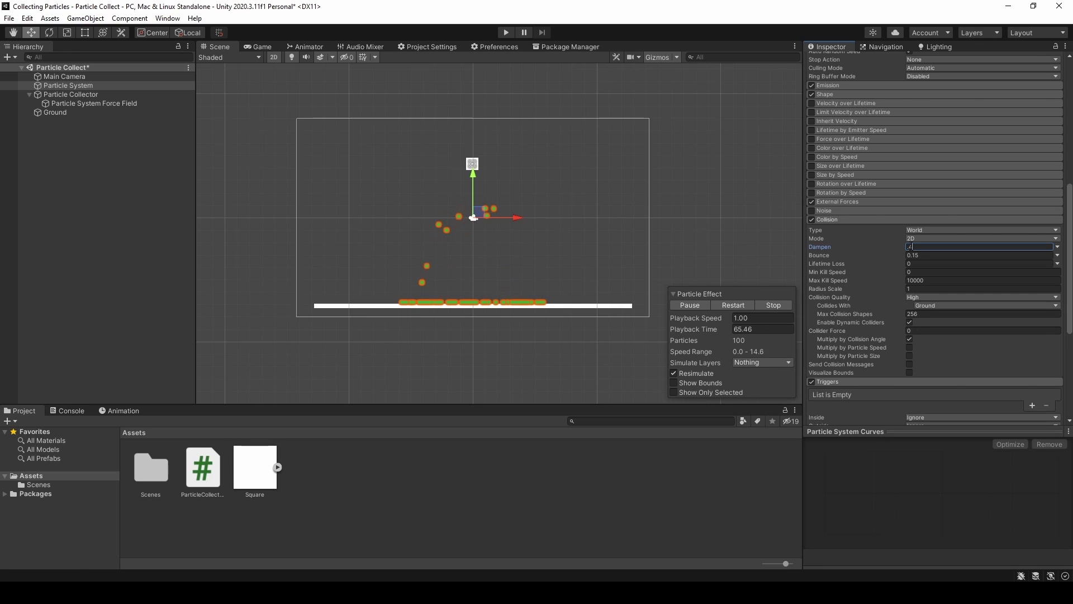
{"action": "key", "text": "Return"}
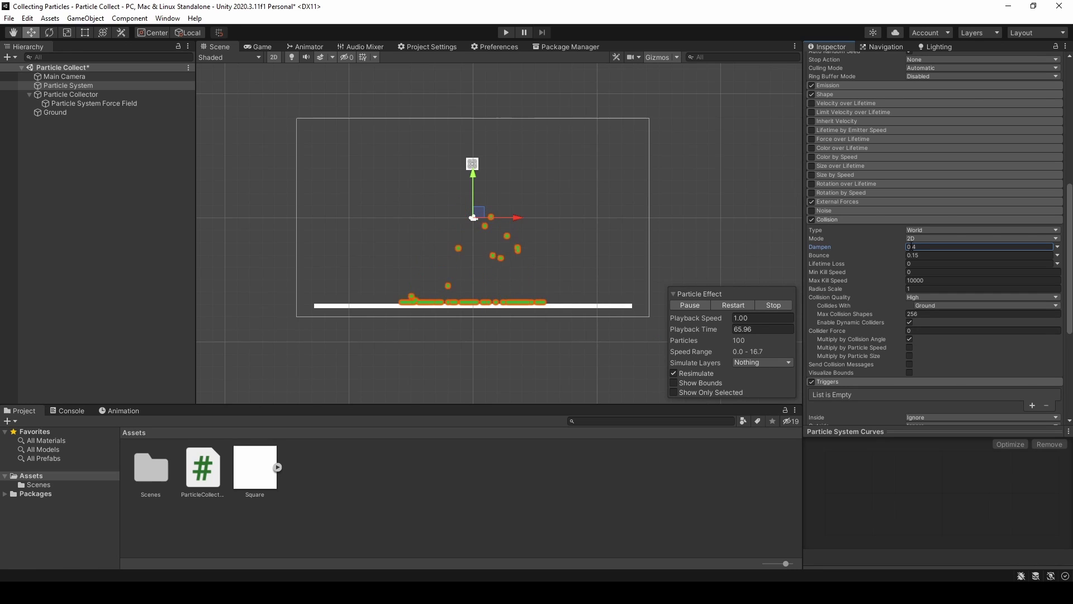
Nudge the Particle Collector lower and collapse the Particle System's Collision module.
{"action": "left_click", "coordinate": [59, 96]}
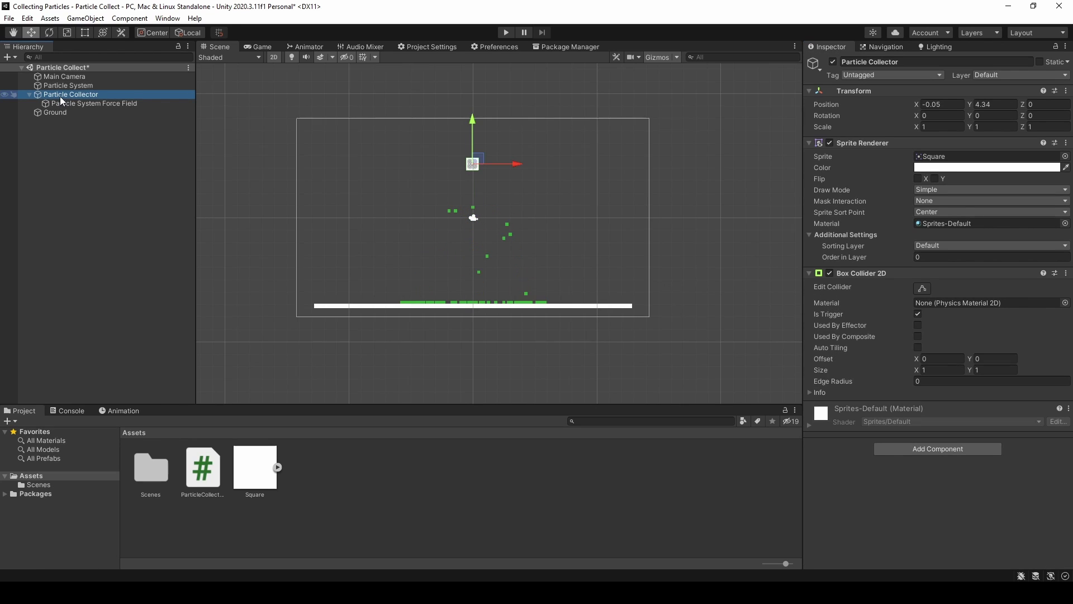
{"action": "mouse_move", "coordinate": [479, 163]}
{"action": "left_mouse_down"}
{"action": "mouse_move", "coordinate": [474, 204]}
{"action": "mouse_move", "coordinate": [481, 183]}
{"action": "left_mouse_up"}
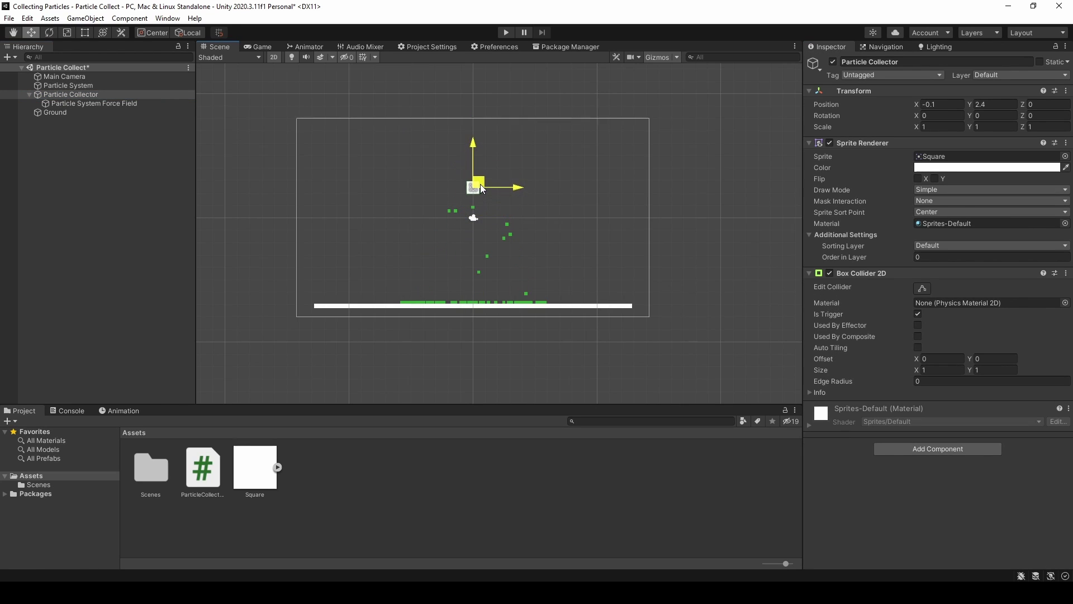
{"action": "left_click", "coordinate": [91, 87]}
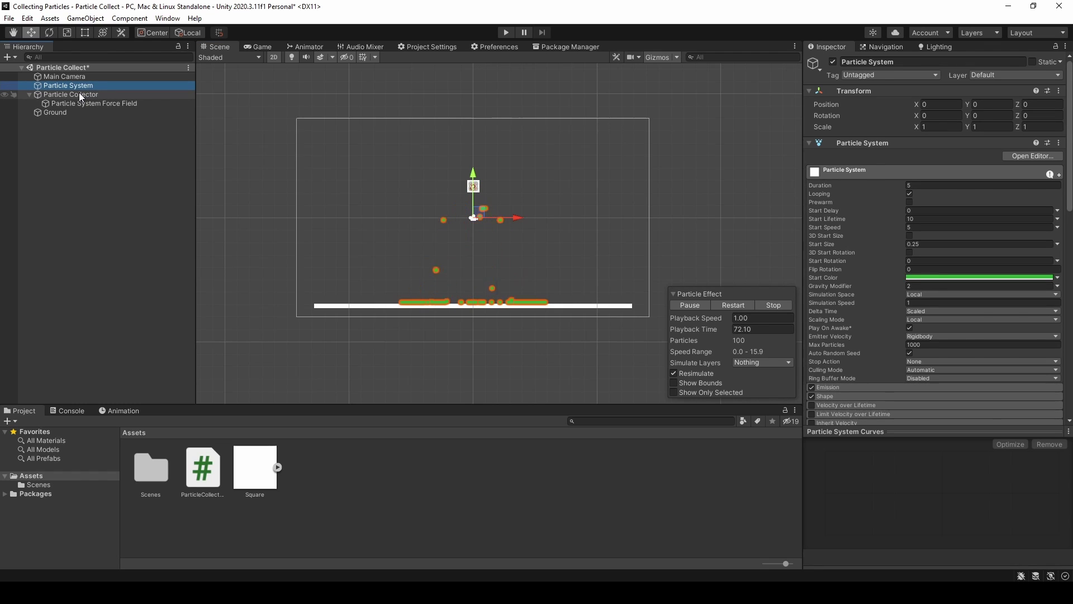
{"action": "scroll", "coordinate": [921, 249], "scroll_direction": "down", "scroll_amount": 15}
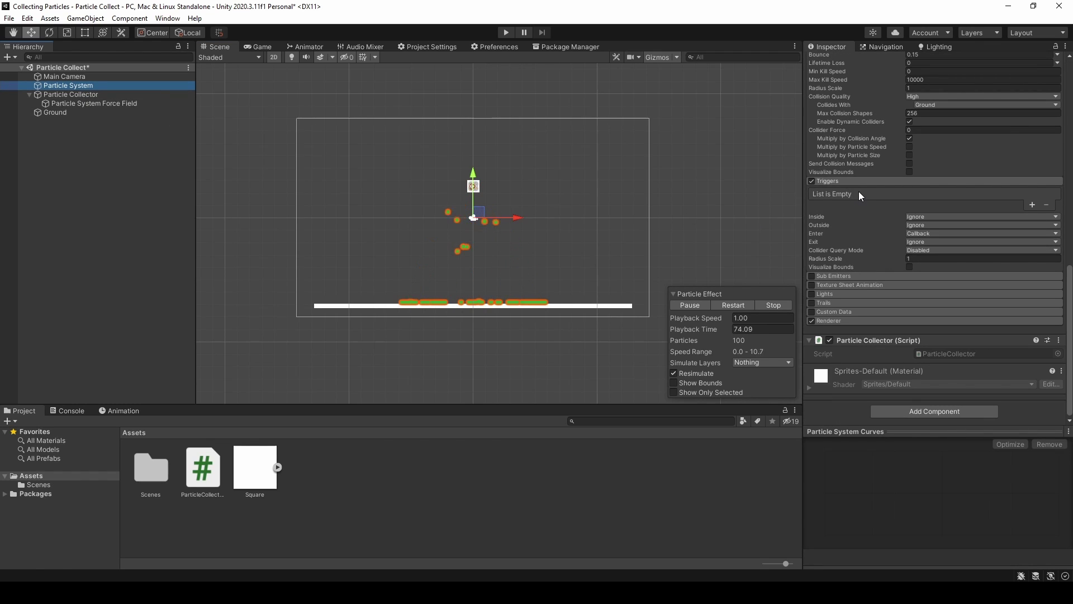
{"action": "scroll", "coordinate": [856, 196], "scroll_direction": "up", "scroll_amount": 5}
{"action": "left_click", "coordinate": [837, 221]}
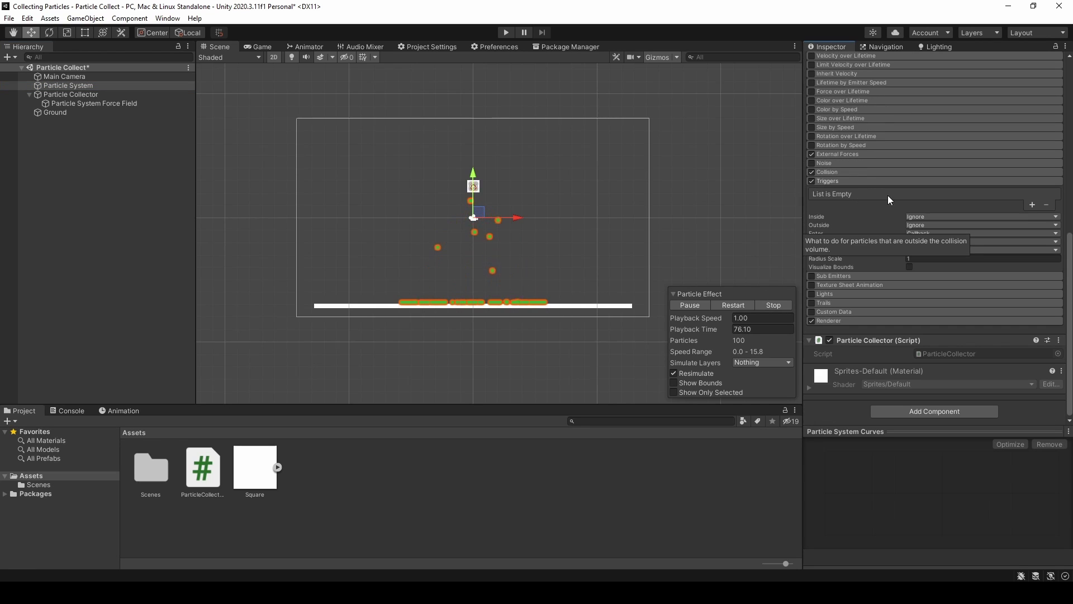
Add a Triggers list slot and assign the Particle Collector to it.
{"action": "left_click", "coordinate": [1032, 205]}
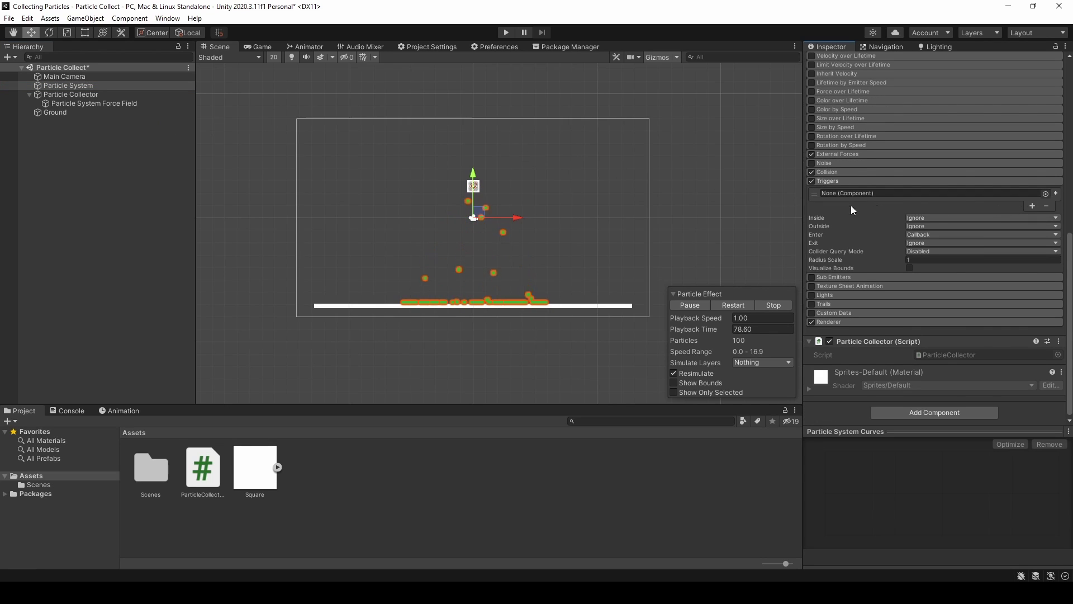
{"action": "left_click", "coordinate": [61, 93]}
{"action": "left_click_drag", "start_coordinate": [62, 91], "coordinate": [850, 194]}
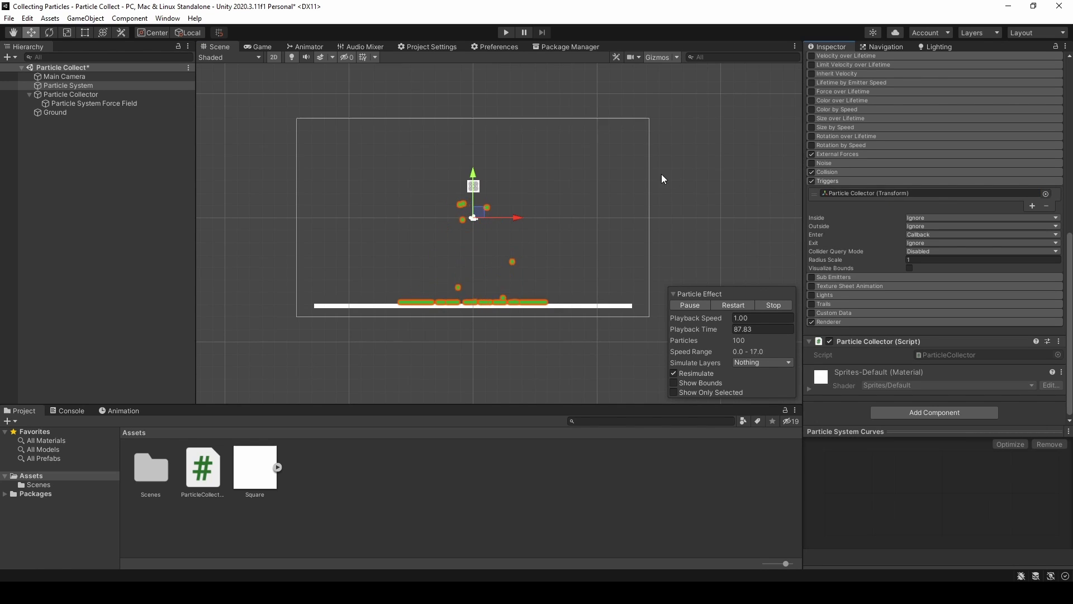
{"action": "left_click", "coordinate": [76, 95]}
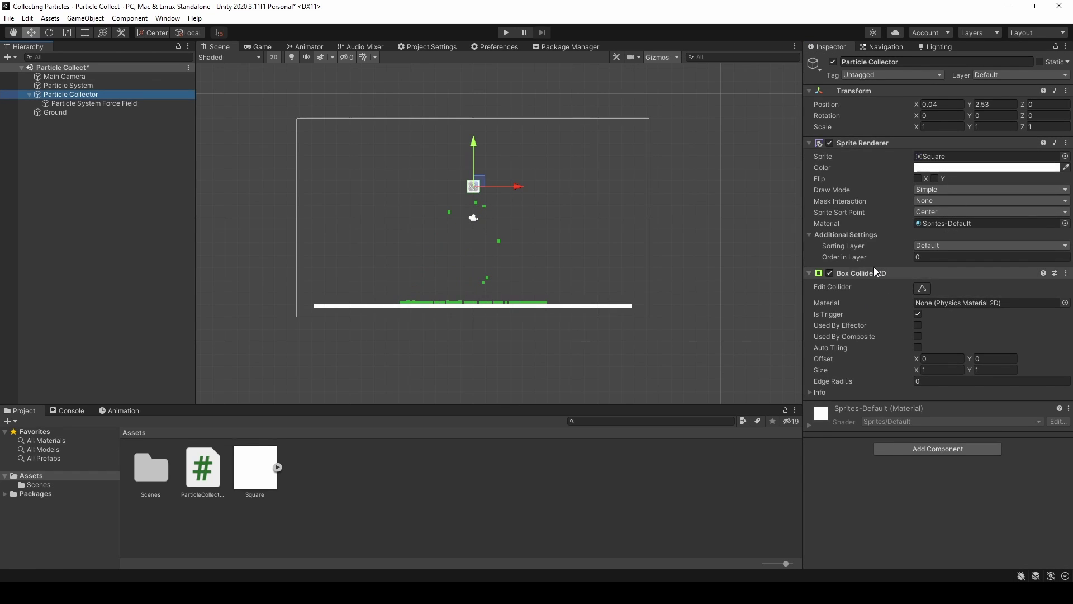
{"action": "left_click", "coordinate": [156, 85]}
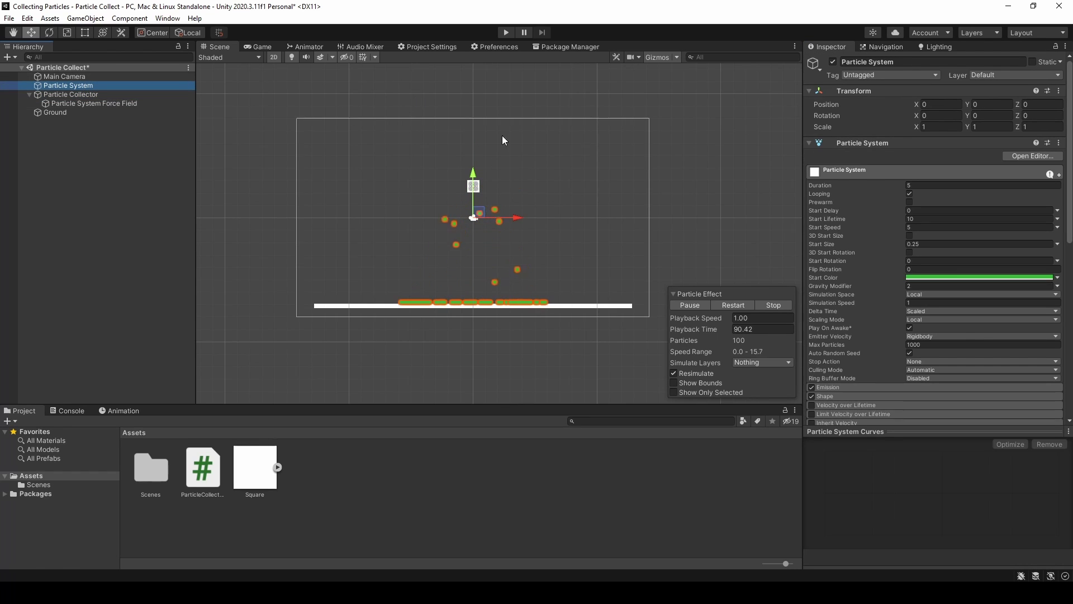
{"action": "scroll", "coordinate": [901, 234], "scroll_direction": "down", "scroll_amount": 10}
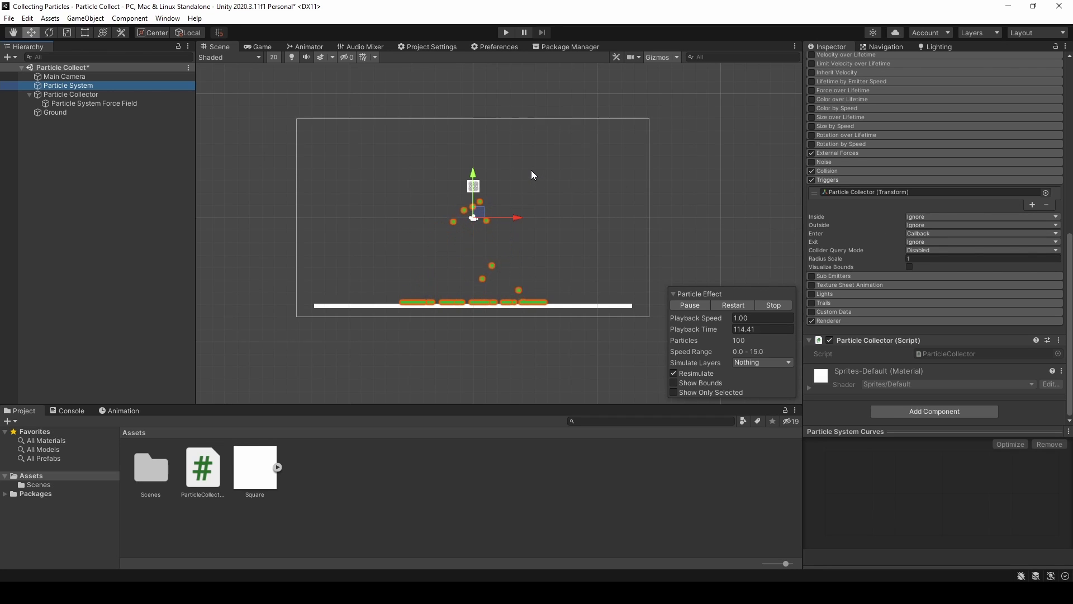
Play-test with the Console shown, then open the ArgumentNullException's ParticleCollector.cs:18 line.
{"action": "left_click", "coordinate": [103, 95]}
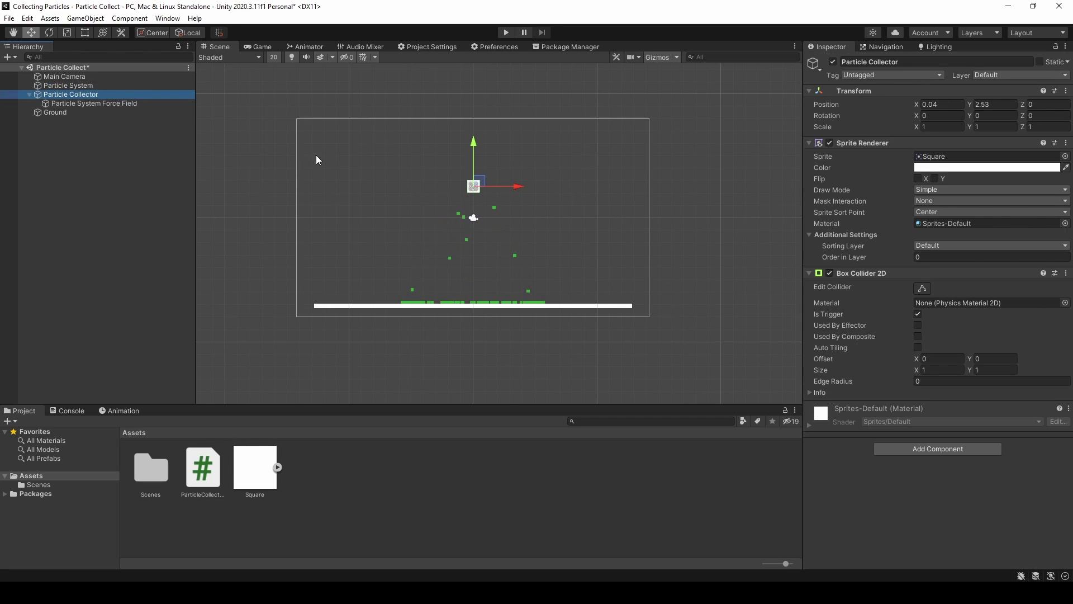
{"action": "left_click", "coordinate": [71, 411]}
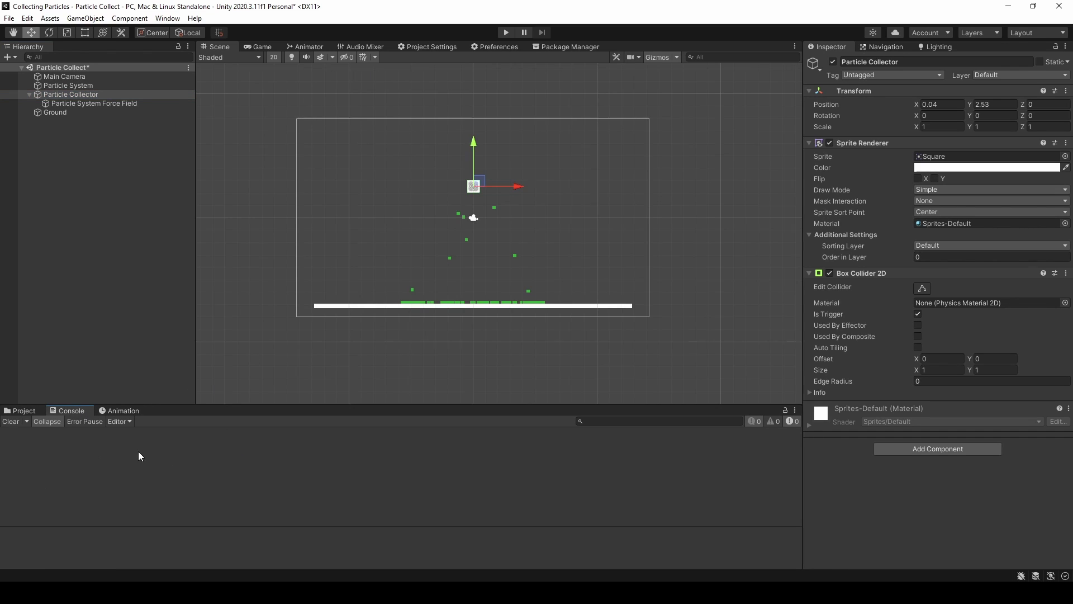
{"action": "left_click", "coordinate": [29, 95]}
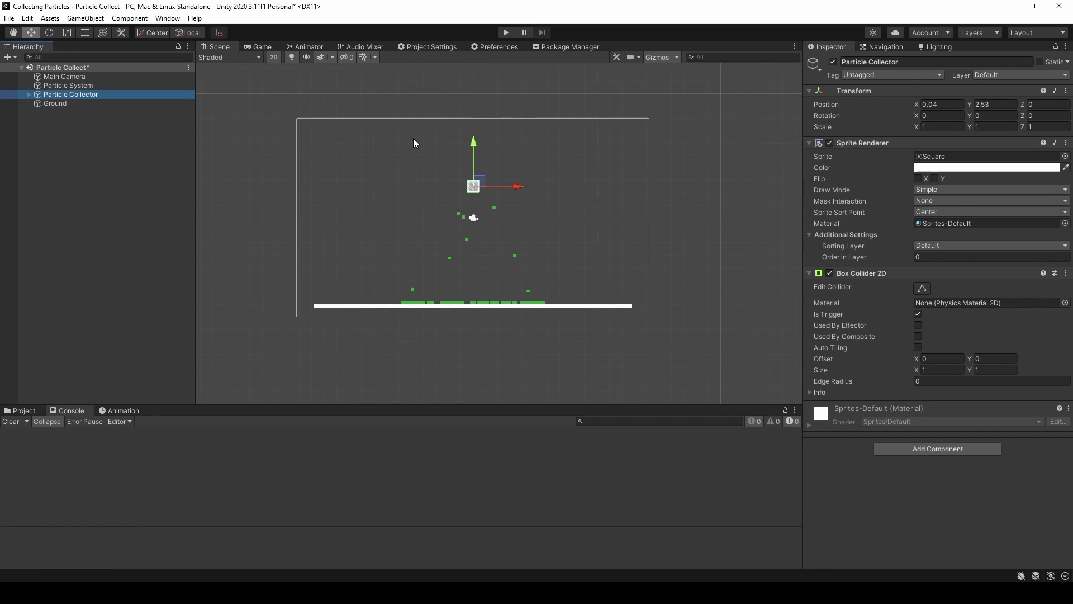
{"action": "left_click", "coordinate": [512, 32]}
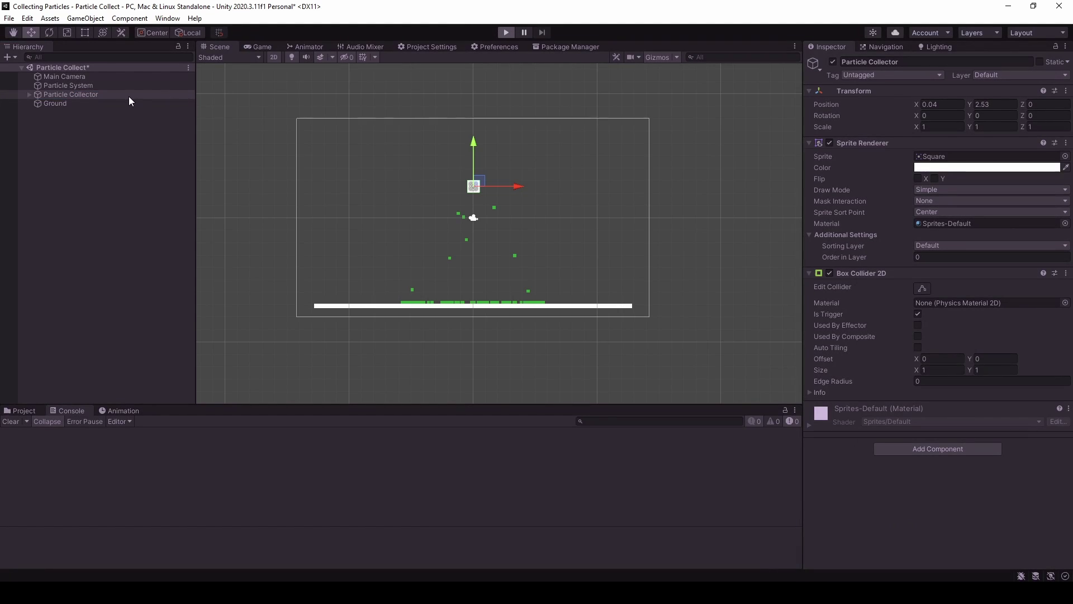
{"action": "key", "text": "ctrl+p"}
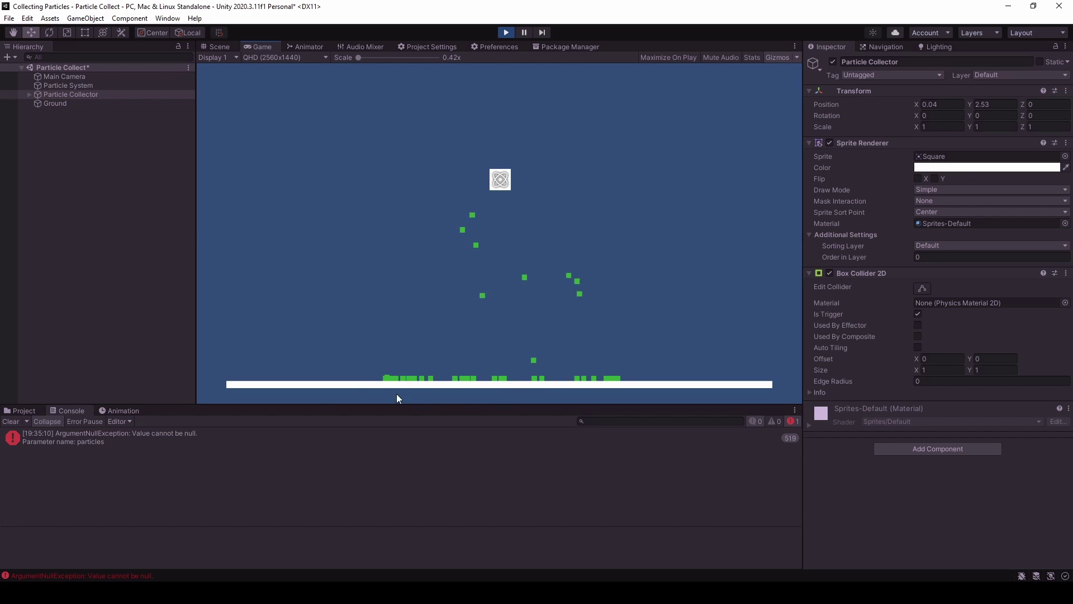
{"action": "left_click", "coordinate": [506, 32]}
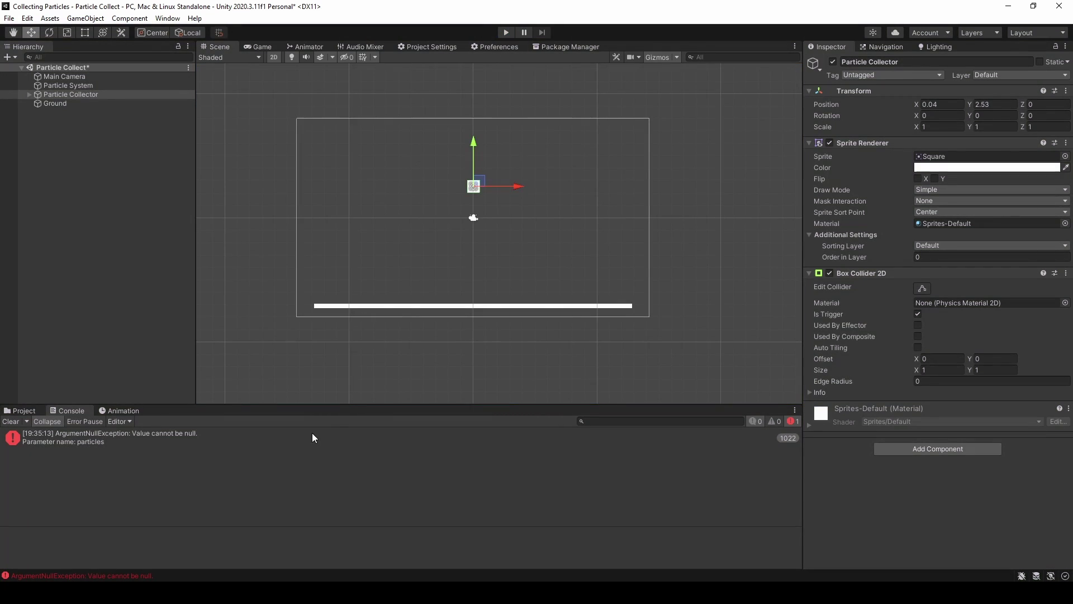
{"action": "left_click", "coordinate": [283, 444]}
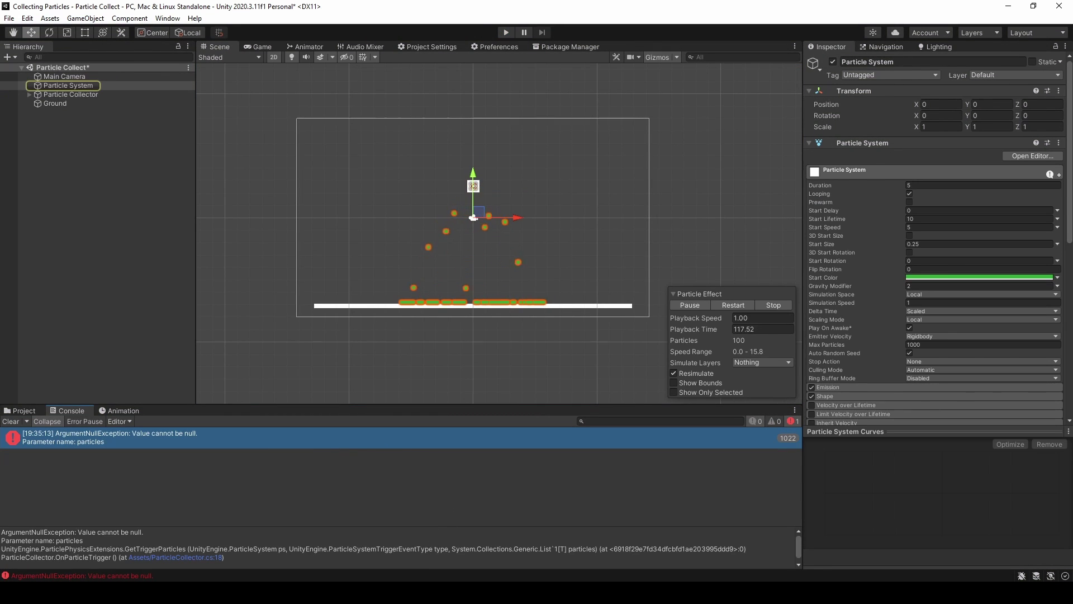
{"action": "left_click", "coordinate": [191, 557]}
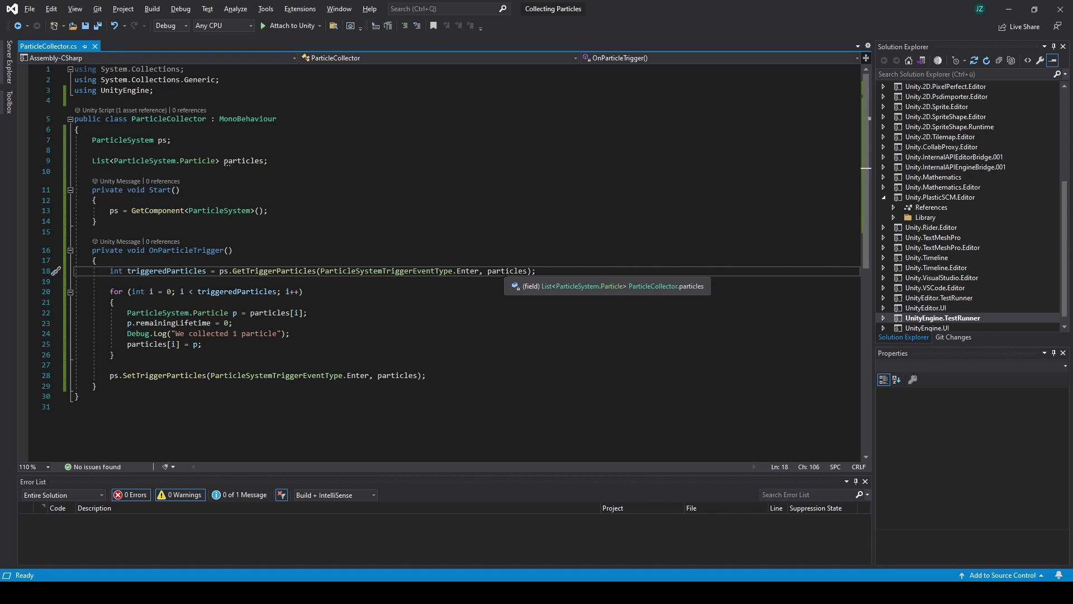
Locate the particles list declaration on line 9 of ParticleCollector.cs.
{"action": "left_click", "coordinate": [311, 213]}
{"action": "scroll", "coordinate": [400, 175], "scroll_direction": "down", "scroll_amount": 2}
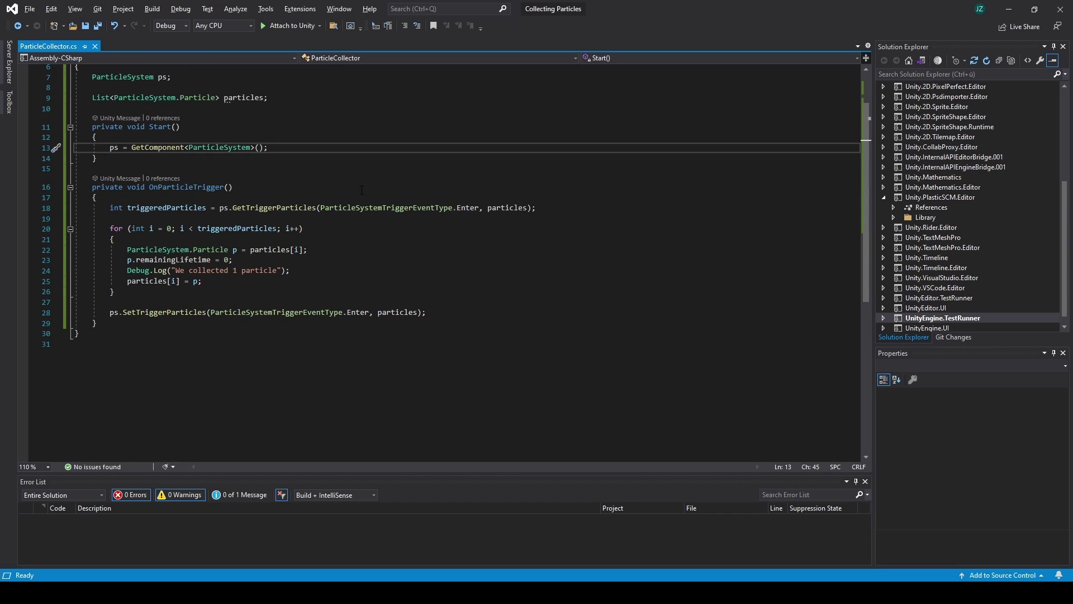
{"action": "scroll", "coordinate": [350, 189], "scroll_direction": "up", "scroll_amount": 1}
{"action": "left_click", "coordinate": [239, 128]}
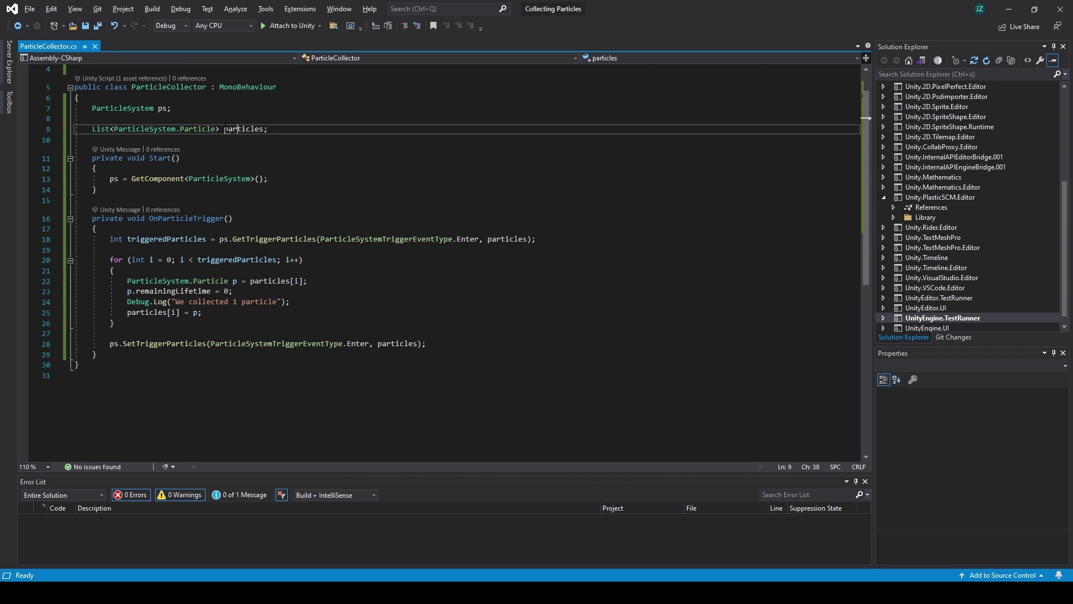
{"action": "left_click", "coordinate": [207, 229]}
{"action": "key", "text": "Return"}
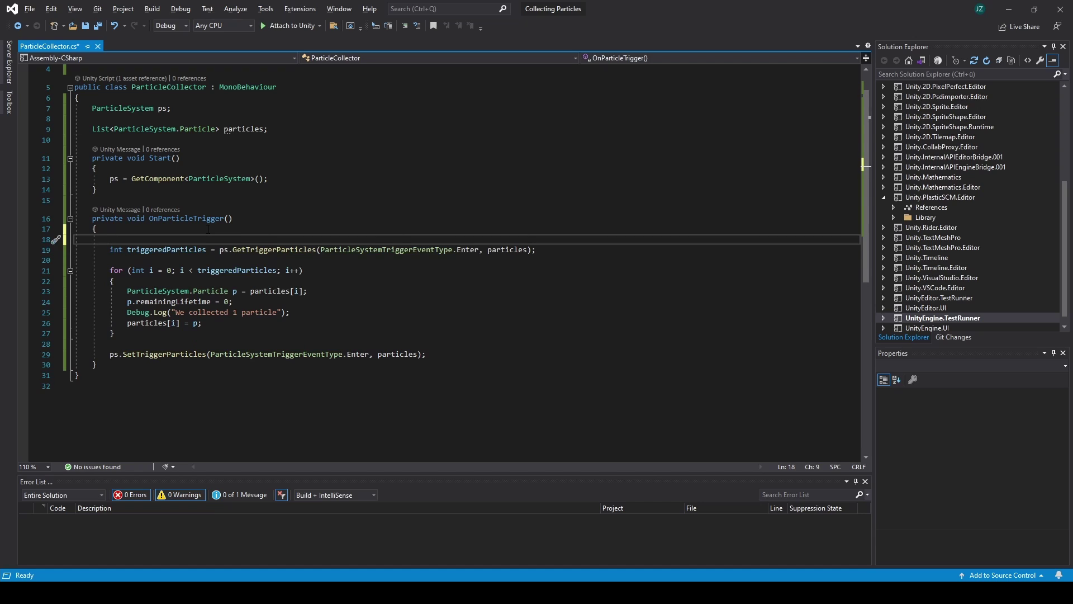
{"action": "key", "text": "ctrl+z"}
{"action": "key", "text": "ctrl+s"}
Initialize particles as new List<ParticleSystem.Particle>(), save, and return to Unity.
{"action": "type", "text": "= ne"}
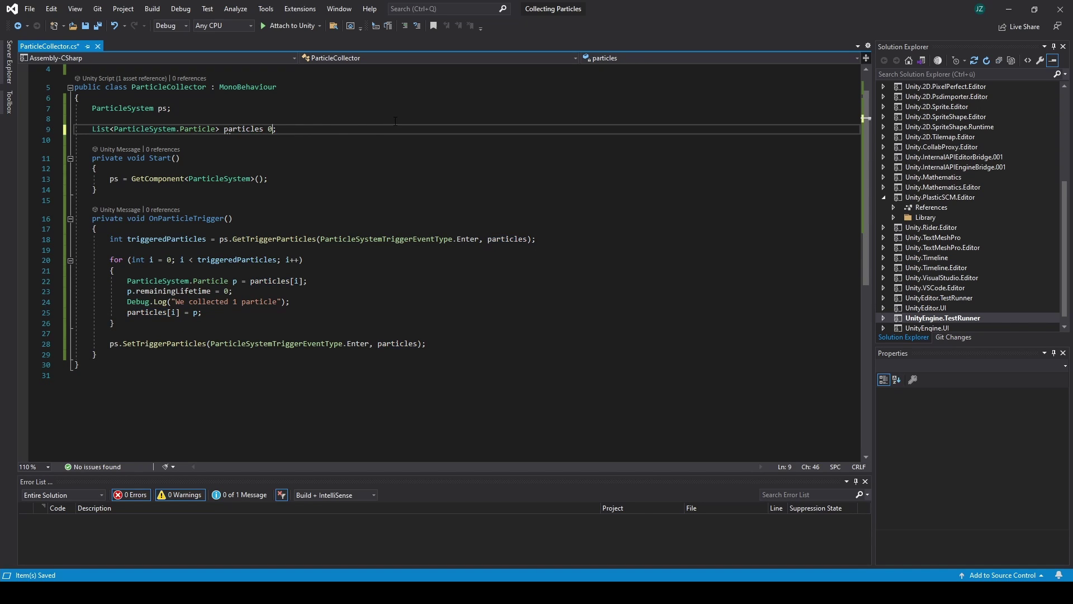
{"action": "type", "text": "w"}
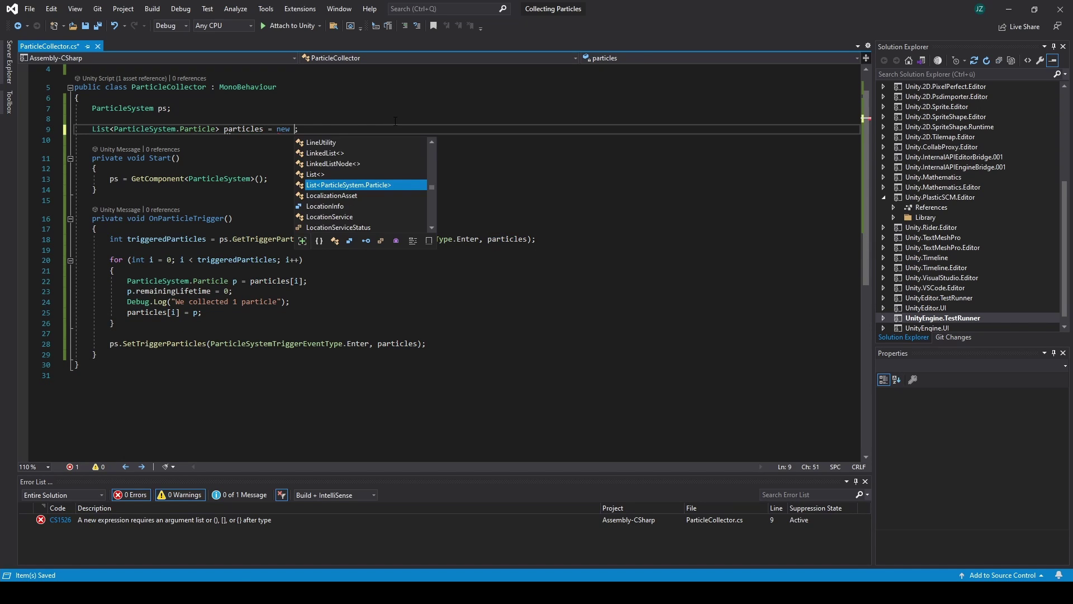
{"action": "key", "text": "Tab"}
{"action": "type", "text": "()"}
{"action": "key", "text": "ctrl+s"}
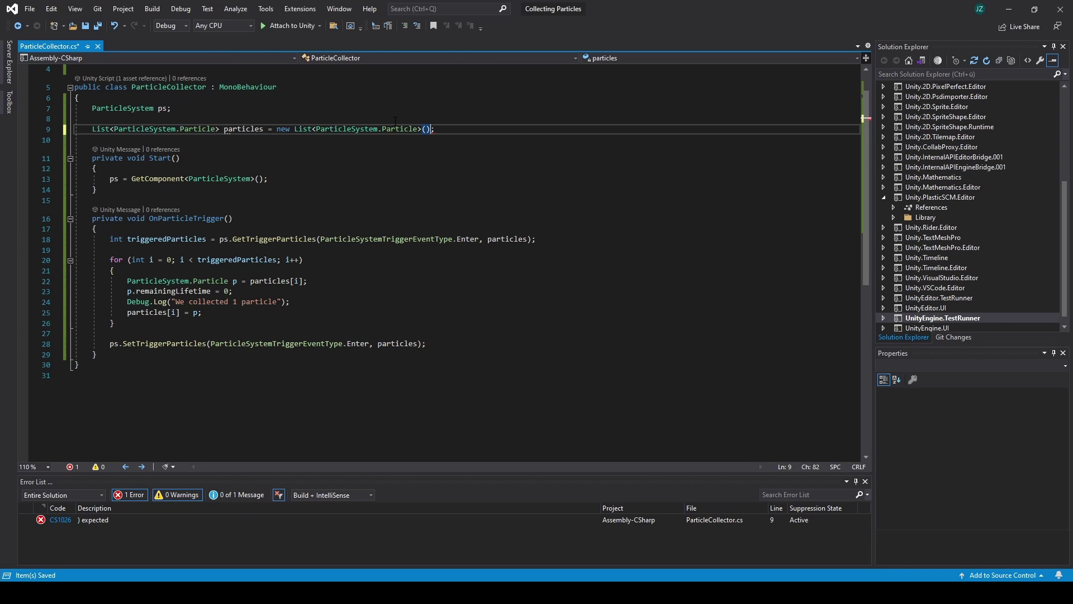
{"action": "key", "text": "alt+Tab"}
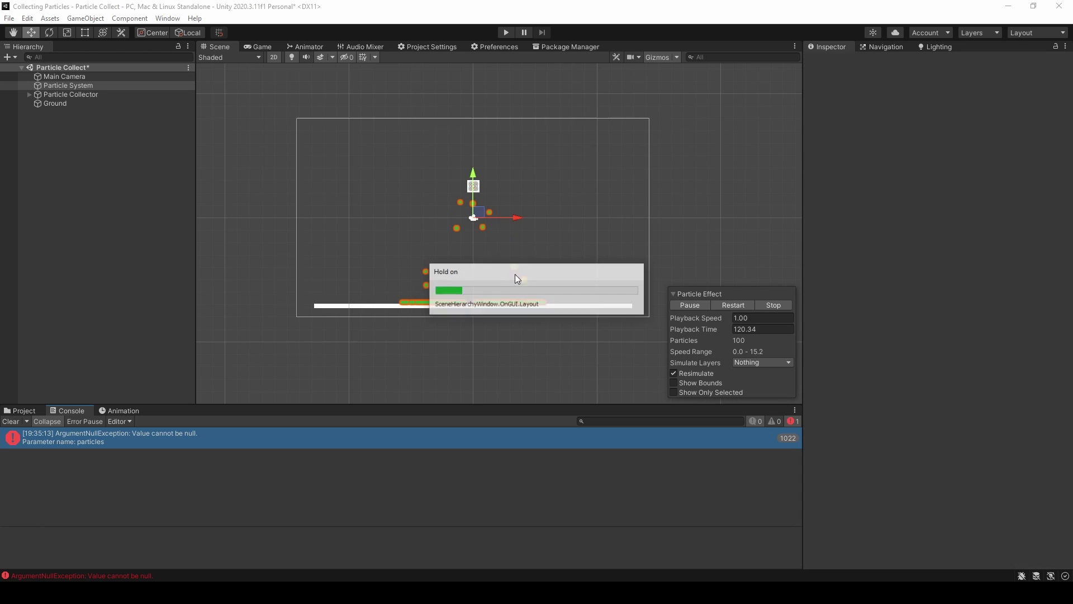
During play, untick the collector's Box Collider 2D Is Trigger and drag it through falling particles.
{"action": "key", "text": "ctrl+p"}
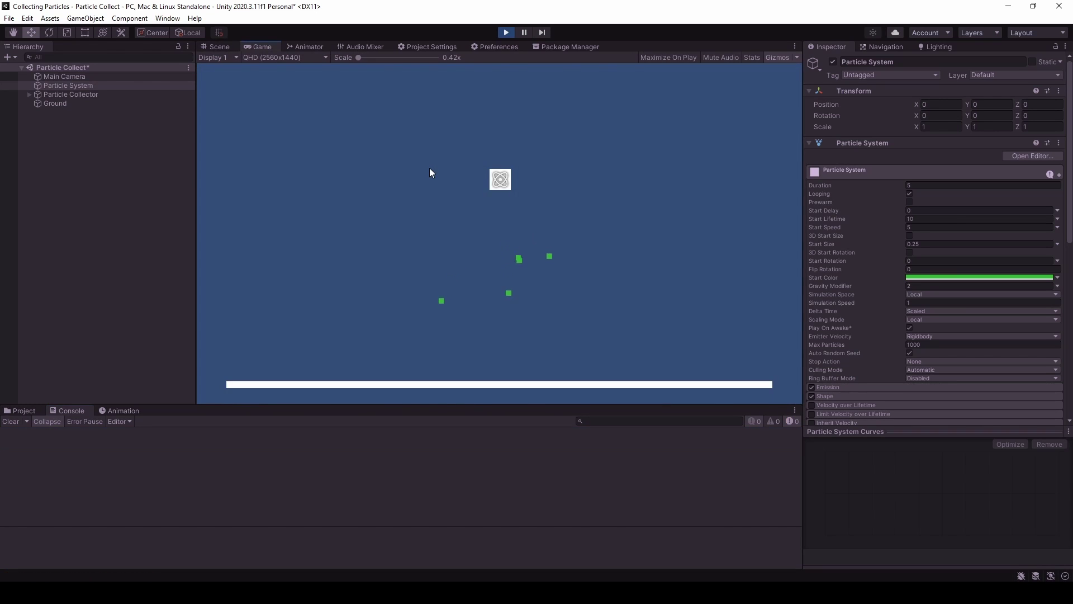
{"action": "left_click", "coordinate": [221, 48]}
{"action": "left_click", "coordinate": [88, 94]}
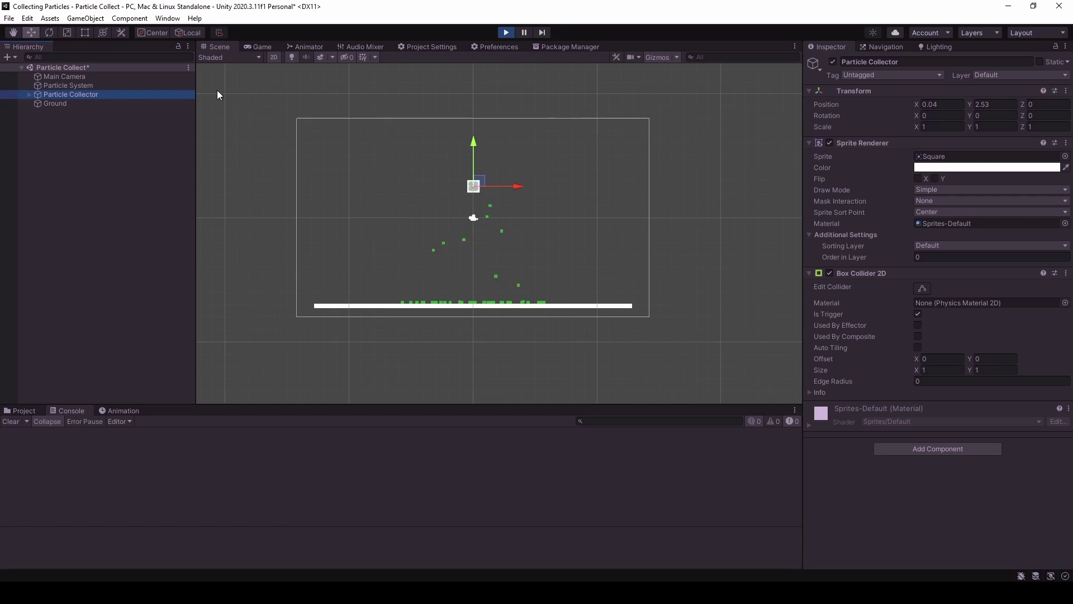
{"action": "left_click_drag", "start_coordinate": [485, 187], "coordinate": [478, 235]}
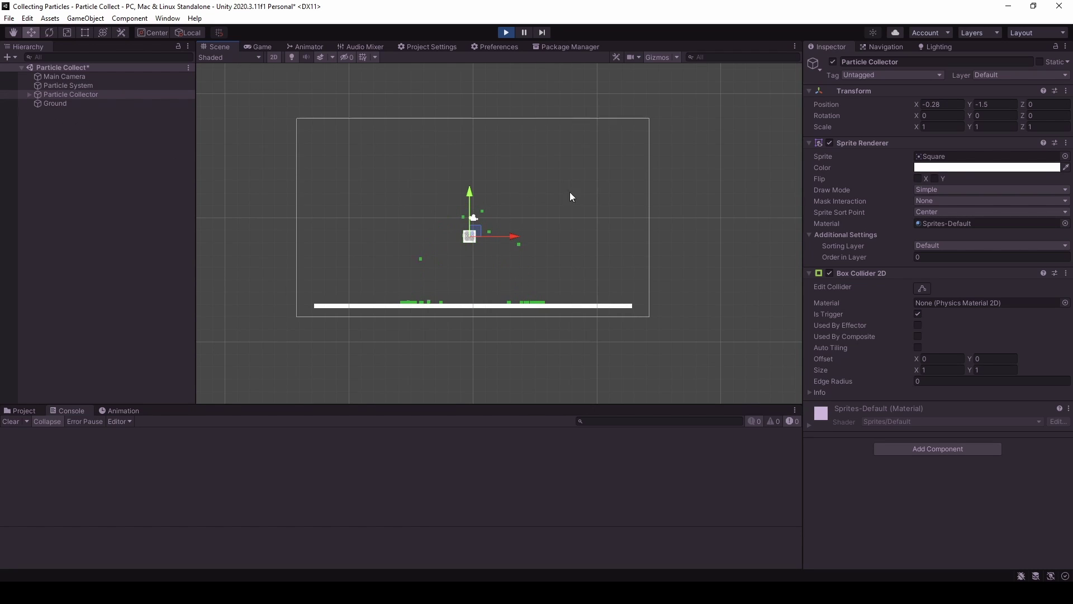
{"action": "left_click", "coordinate": [918, 314]}
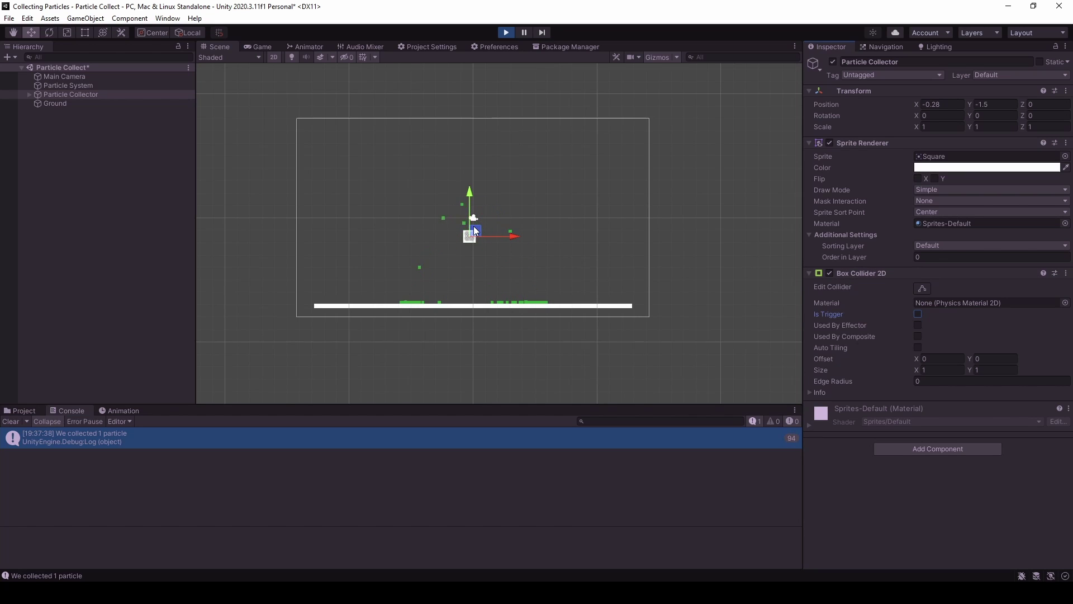
{"action": "left_click_drag", "start_coordinate": [474, 227], "coordinate": [407, 234]}
Raise the force field's End Range from 1 to about 3.46, then move the Particle Collector to X -3.17, Y 1.66.
{"action": "left_click", "coordinate": [29, 94]}
{"action": "left_click", "coordinate": [67, 104]}
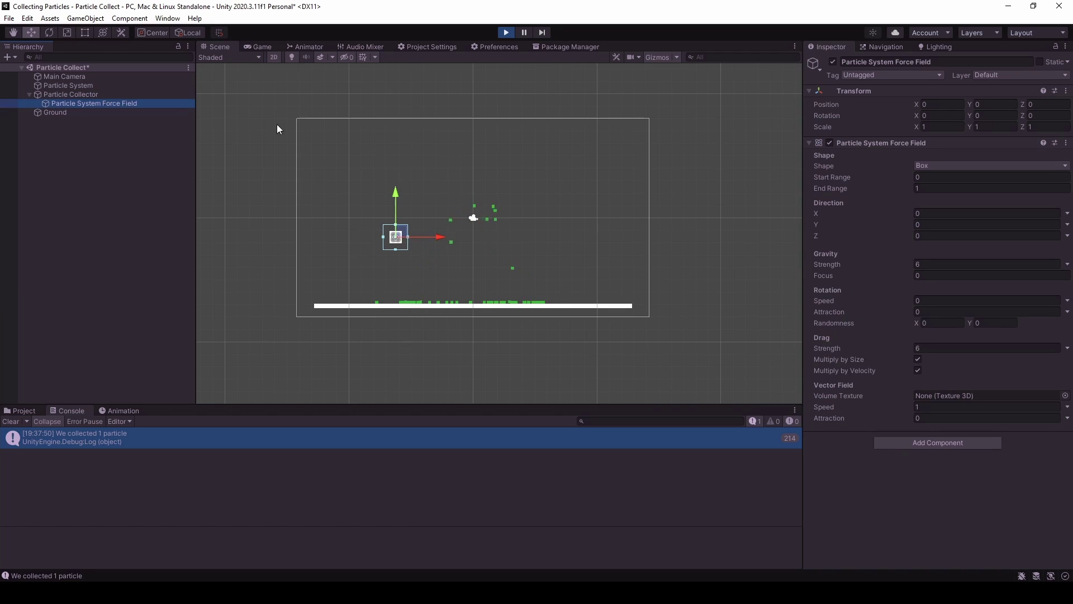
{"action": "left_click_drag", "start_coordinate": [898, 187], "coordinate": [949, 186]}
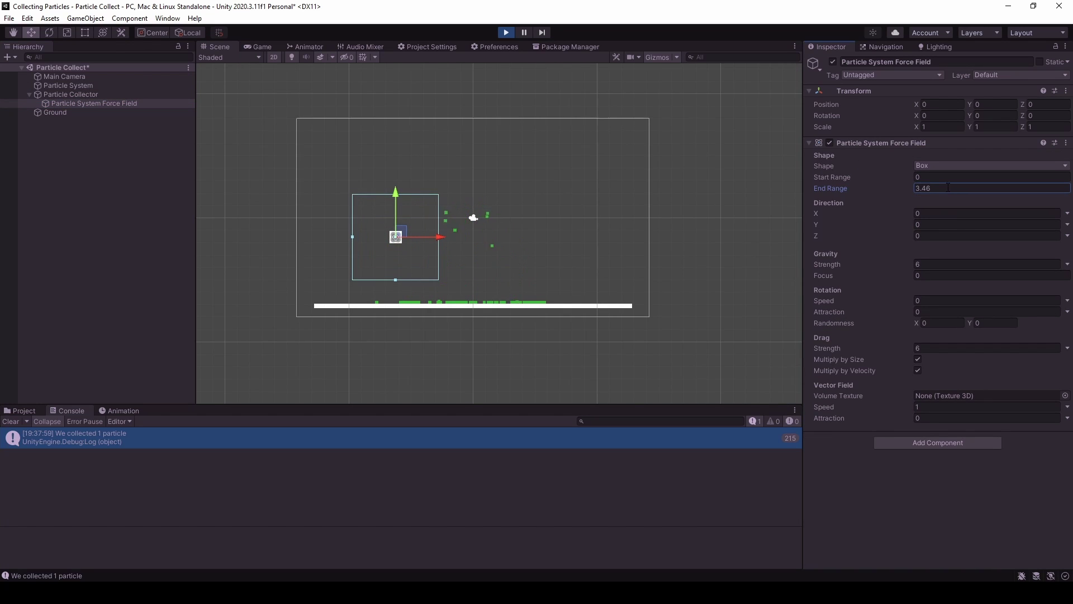
{"action": "left_click", "coordinate": [62, 94]}
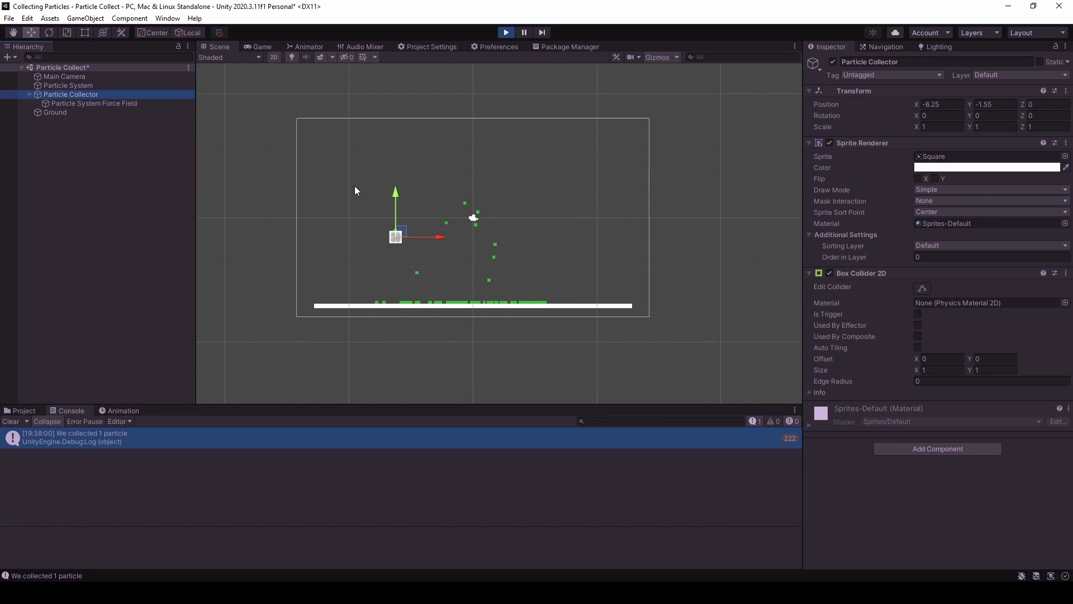
{"action": "left_click_drag", "start_coordinate": [400, 232], "coordinate": [437, 194]}
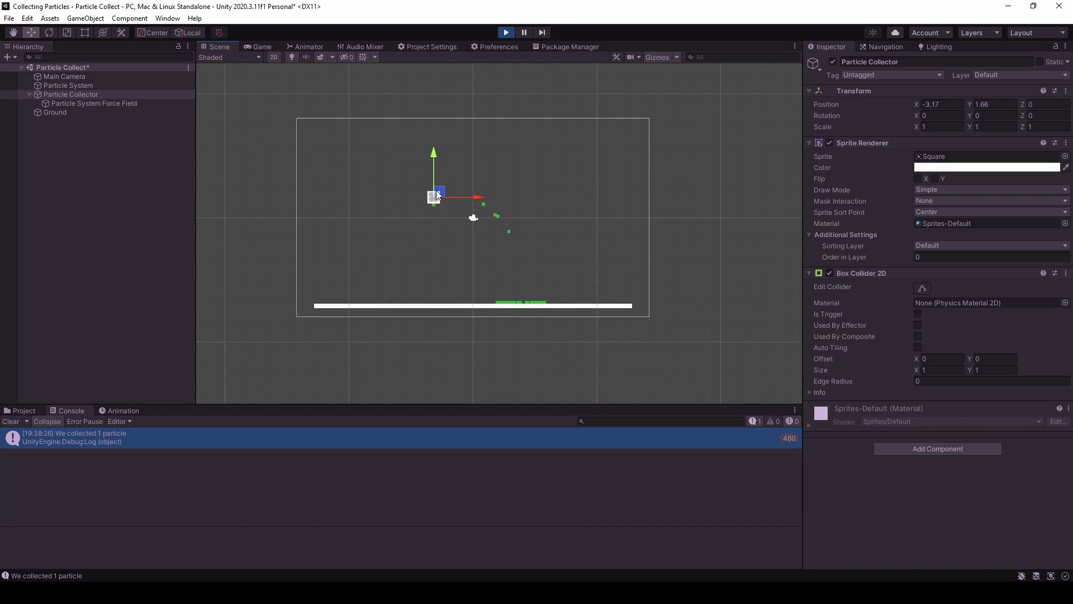
Drag the Particle Collector through the falling particles to X 0.45, Y -1.73 during Play mode.
{"action": "left_click_drag", "start_coordinate": [437, 194], "coordinate": [482, 235]}
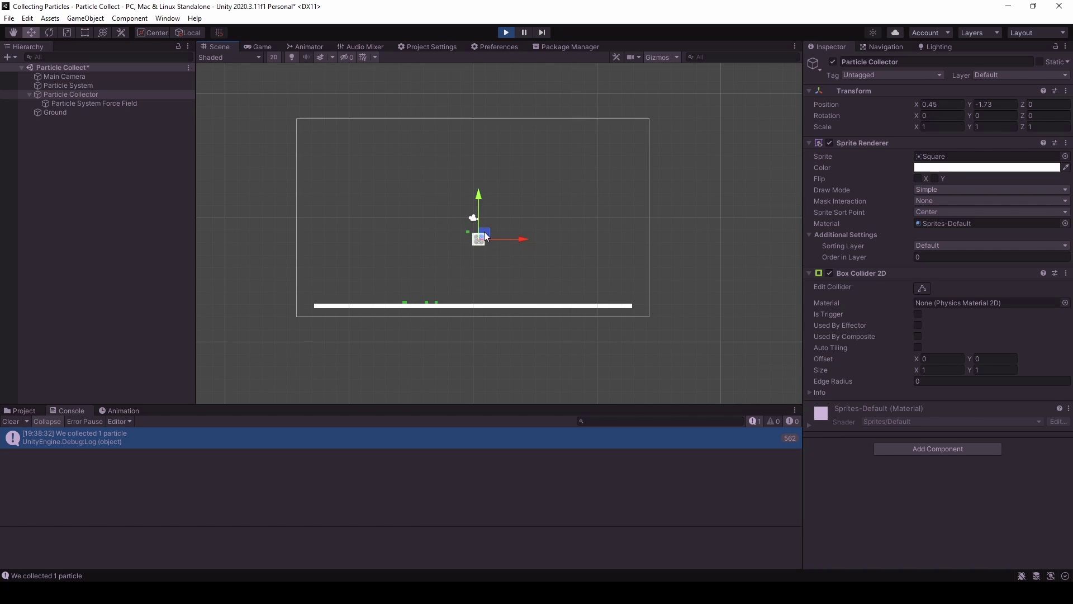